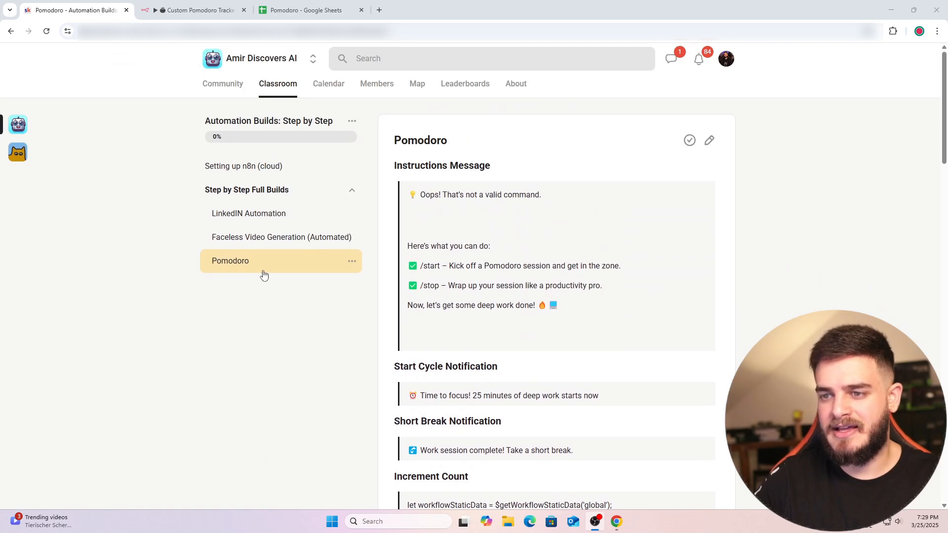
# Review the Pomodoro lesson's notification messages and code snippets, from Instructions Message through Clear Variables2.
pyautogui.scroll(-3, 352, 256)
pyautogui.scroll(1, 434, 148)
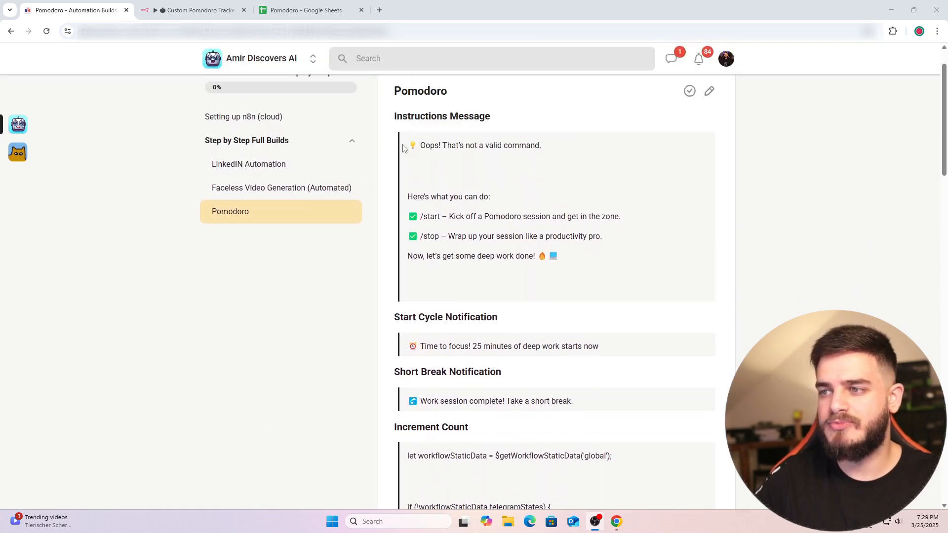
pyautogui.scroll(-1, 434, 149)
pyautogui.scroll(-13, 433, 148)
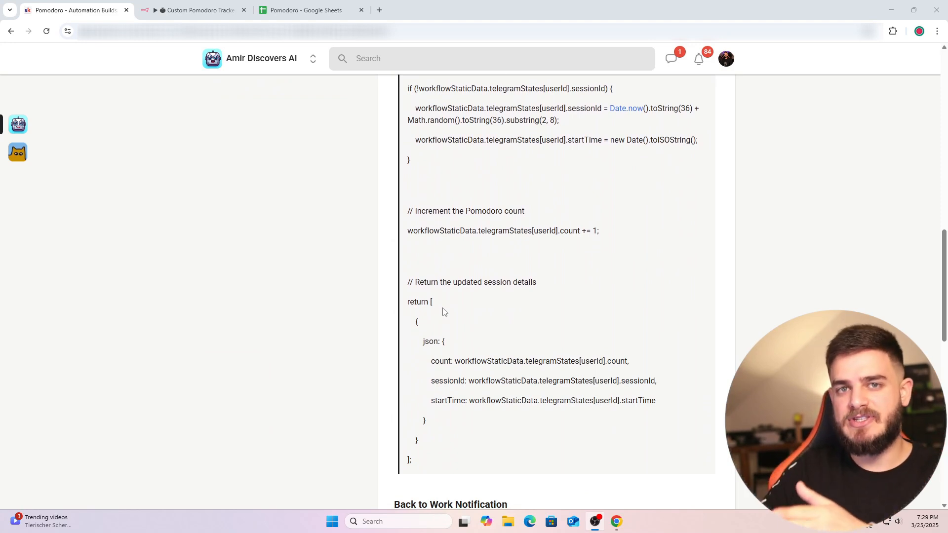
pyautogui.scroll(-13, 443, 311)
pyautogui.scroll(1, 498, 410)
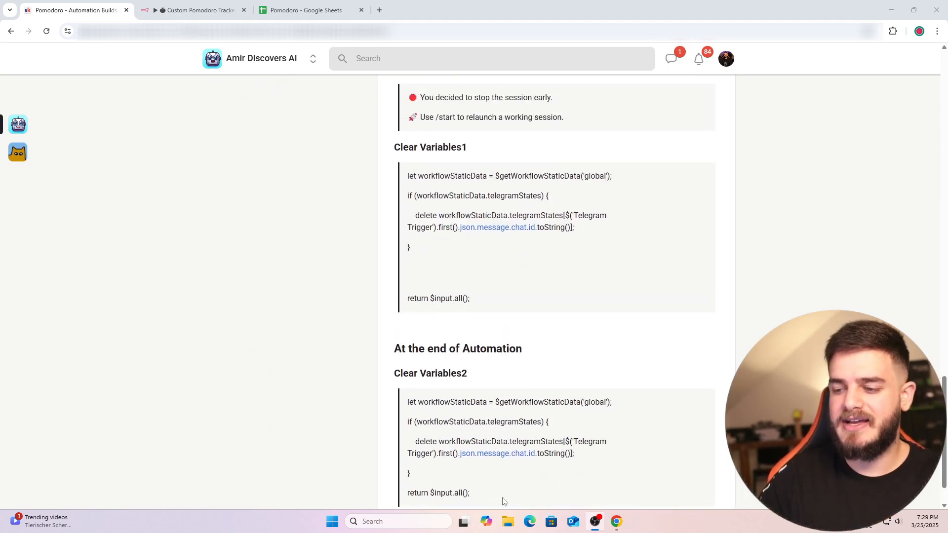
pyautogui.scroll(-1, 498, 498)
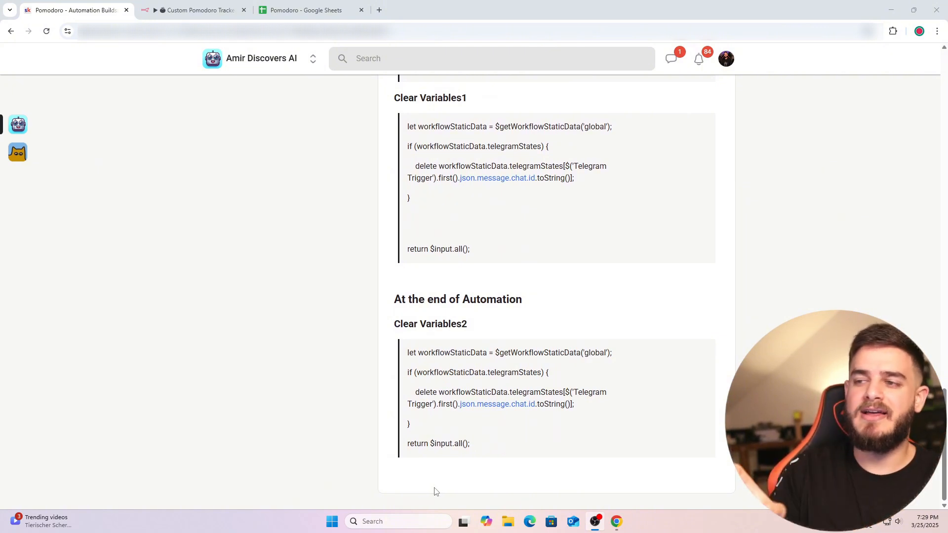
pyautogui.scroll(20, 441, 490)
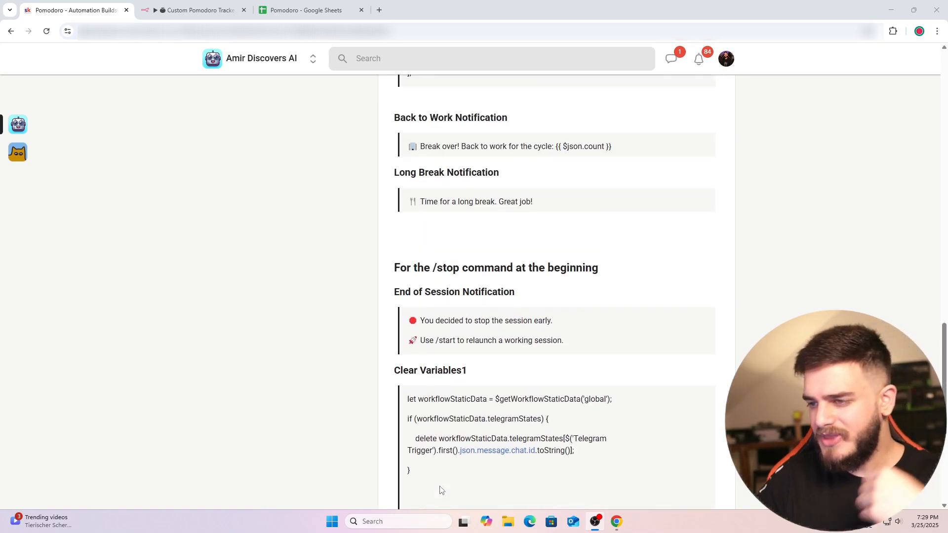
pyautogui.scroll(4, 454, 425)
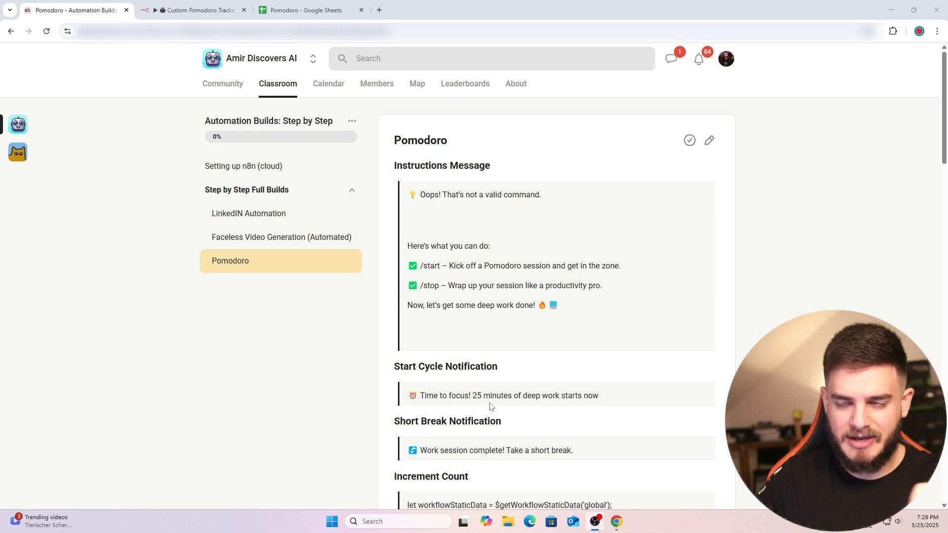
# Browse the community's course list in the classroom and view the MCP Protocol Mastery course.
pyautogui.click(242, 89)
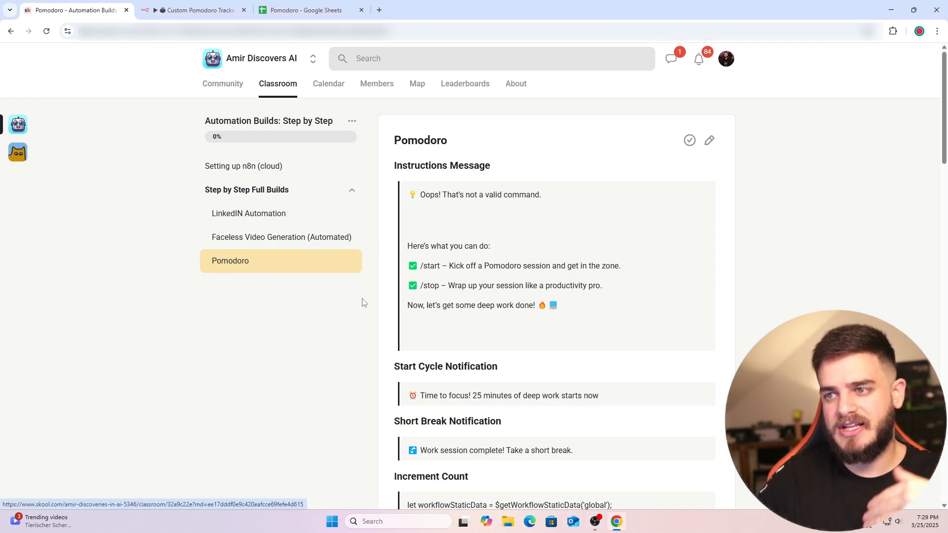
pyautogui.click(278, 85)
pyautogui.scroll(-3, 577, 187)
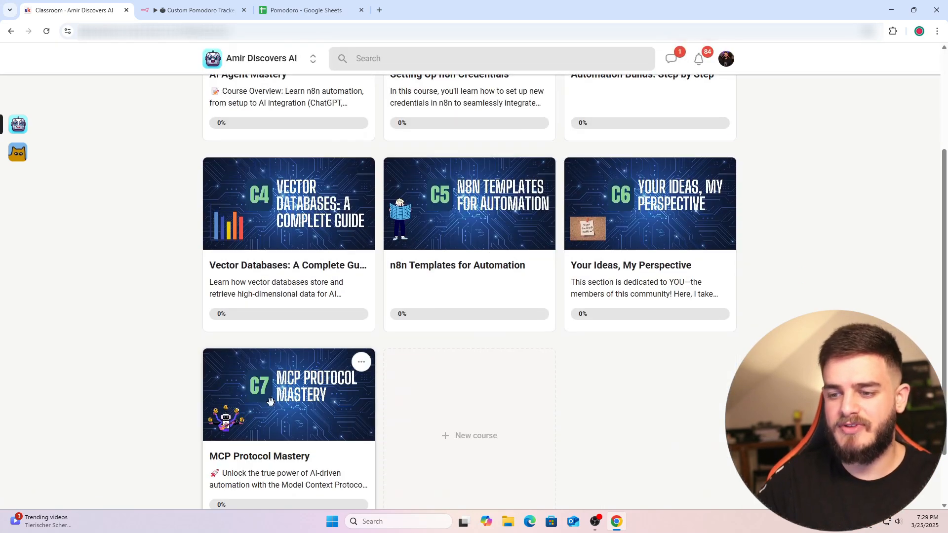
pyautogui.click(289, 395)
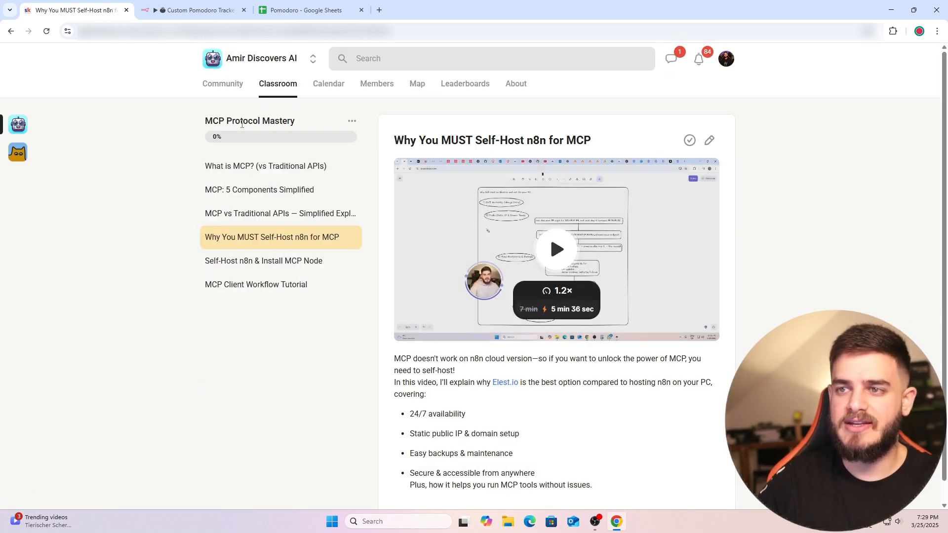
# Look through the recent posts in the community's discussion feed.
pyautogui.click(222, 92)
pyautogui.scroll(-1, 287, 299)
pyautogui.scroll(-1, 287, 298)
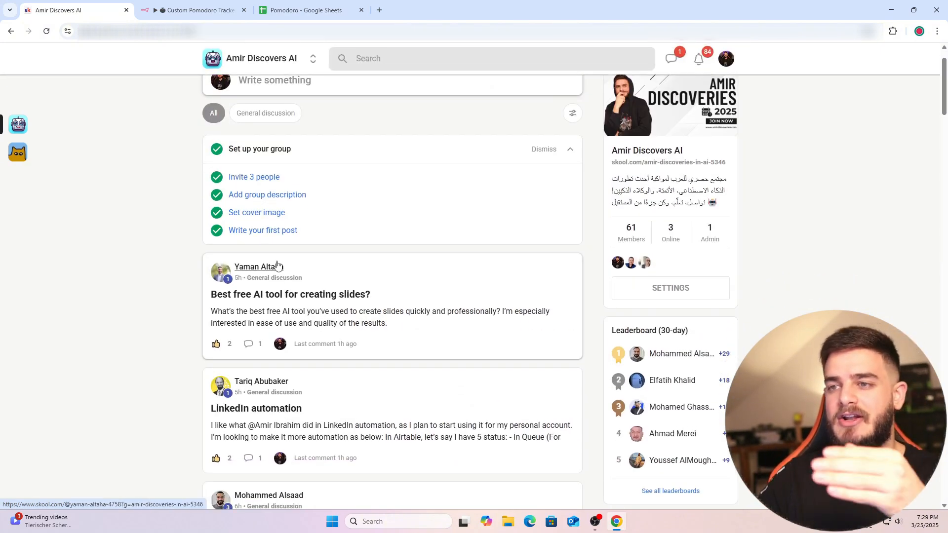
pyautogui.scroll(-2, 296, 247)
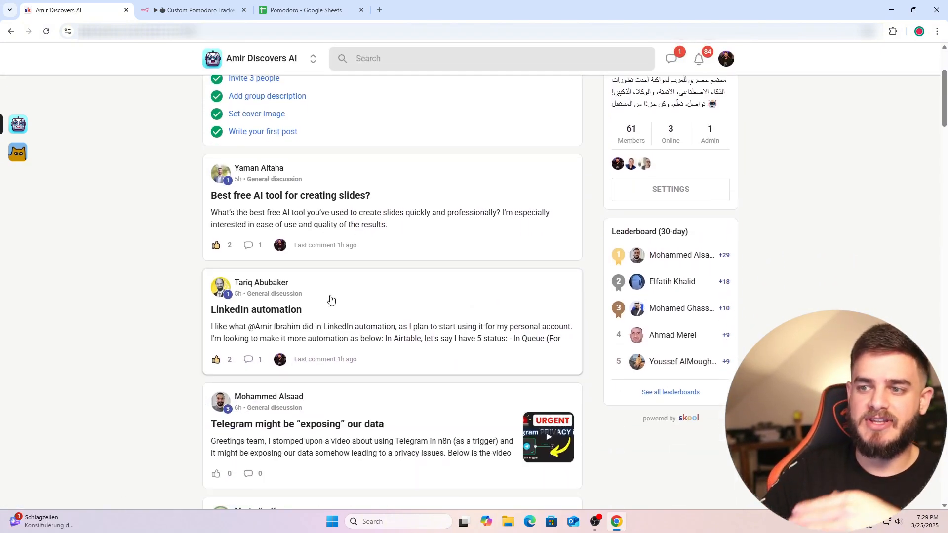
pyautogui.scroll(1, 329, 344)
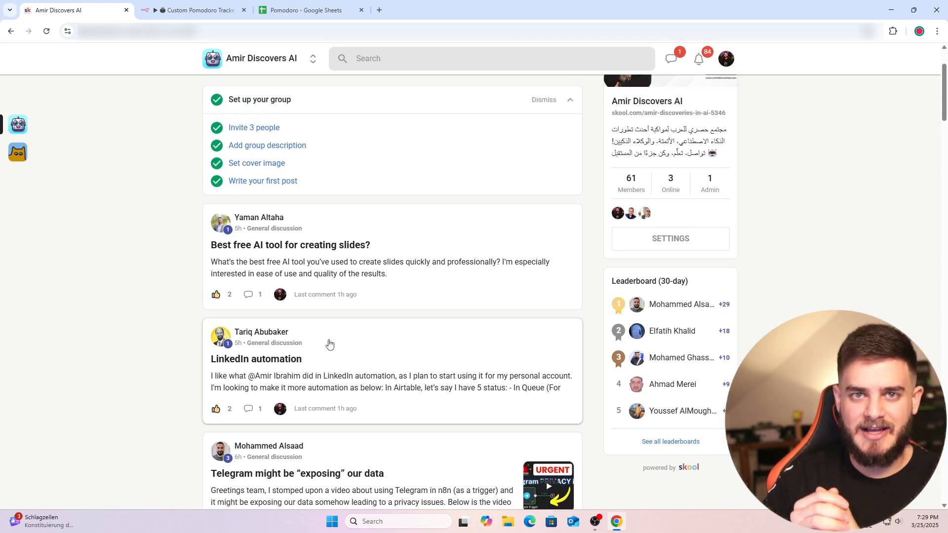
pyautogui.scroll(-5, 330, 344)
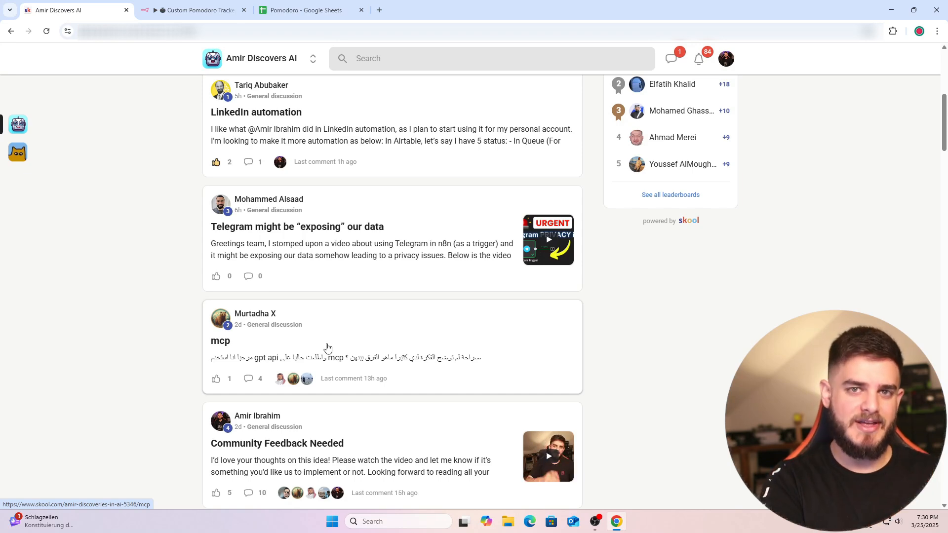
pyautogui.scroll(7, 328, 347)
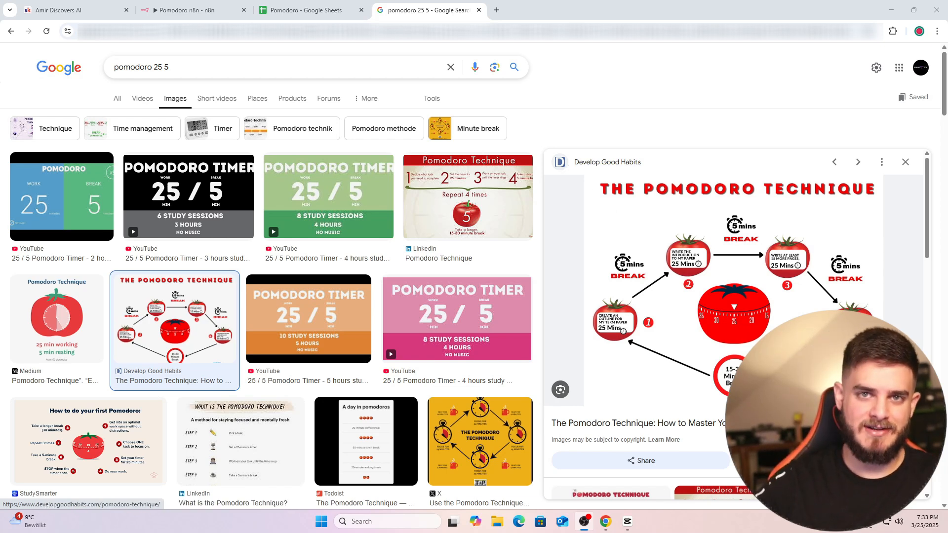
# View the empty Pomodoro n8n workflow and the Pomodoro Technique diagram in the image search results.
pyautogui.click(193, 7)
pyautogui.click(299, 169)
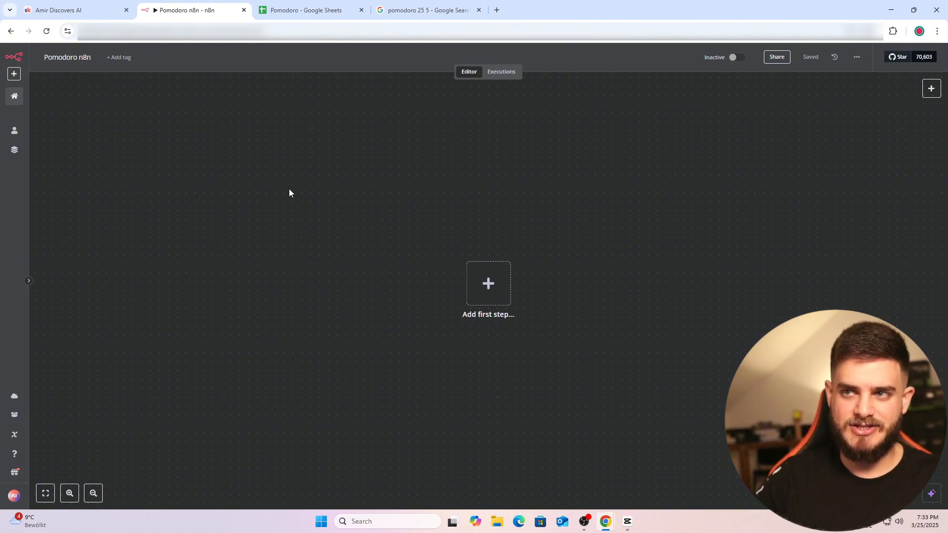
pyautogui.click(427, 10)
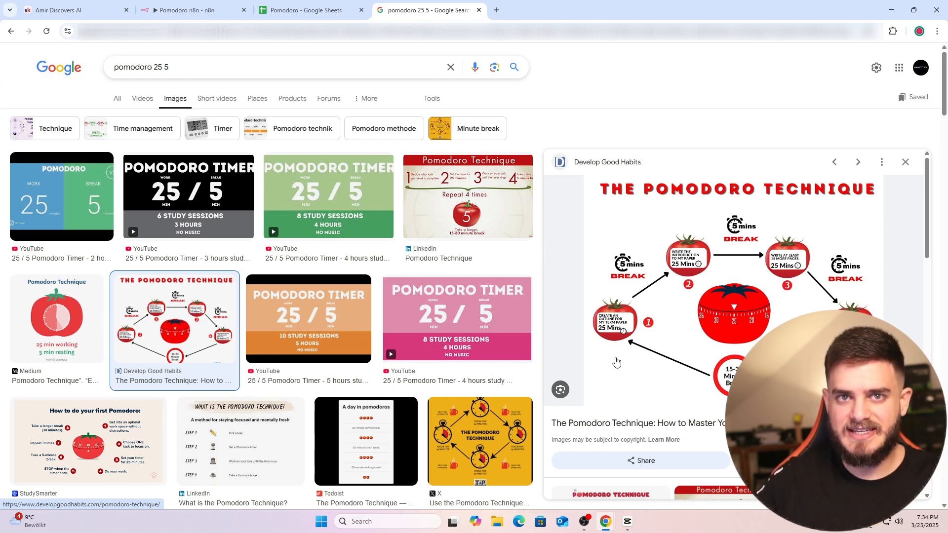
# Add a Telegram trigger for the On message event as the Pomodoro n8n workflow's first step and place it at the canvas's left side.
pyautogui.click(191, 11)
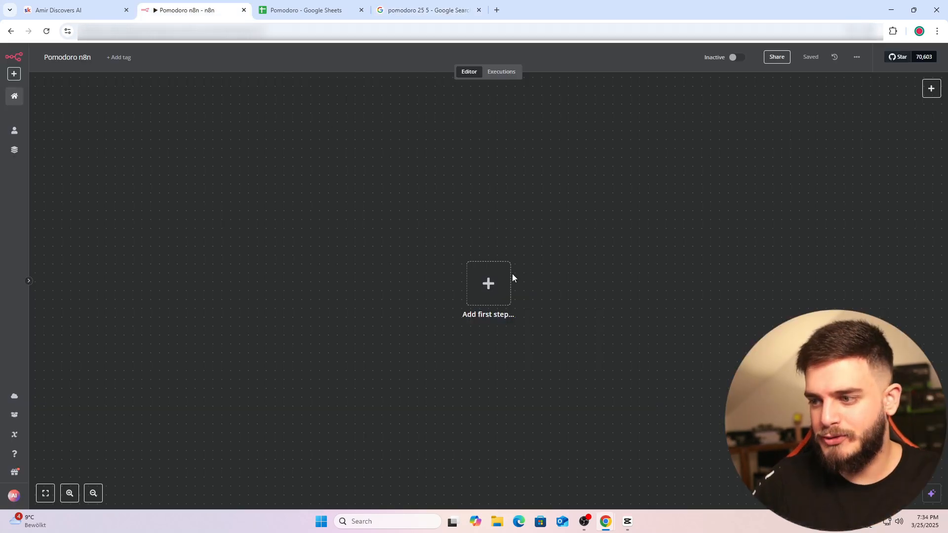
pyautogui.click(499, 291)
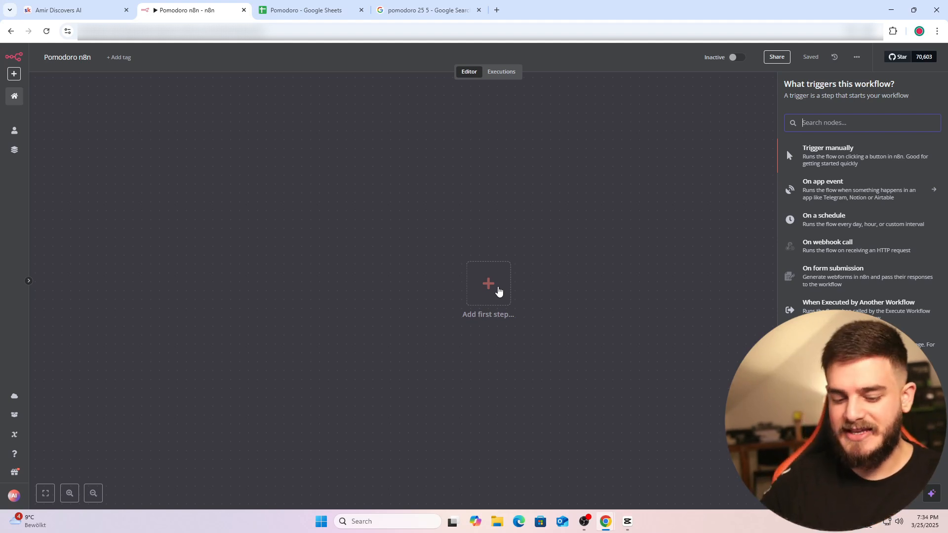
pyautogui.write('telegr')
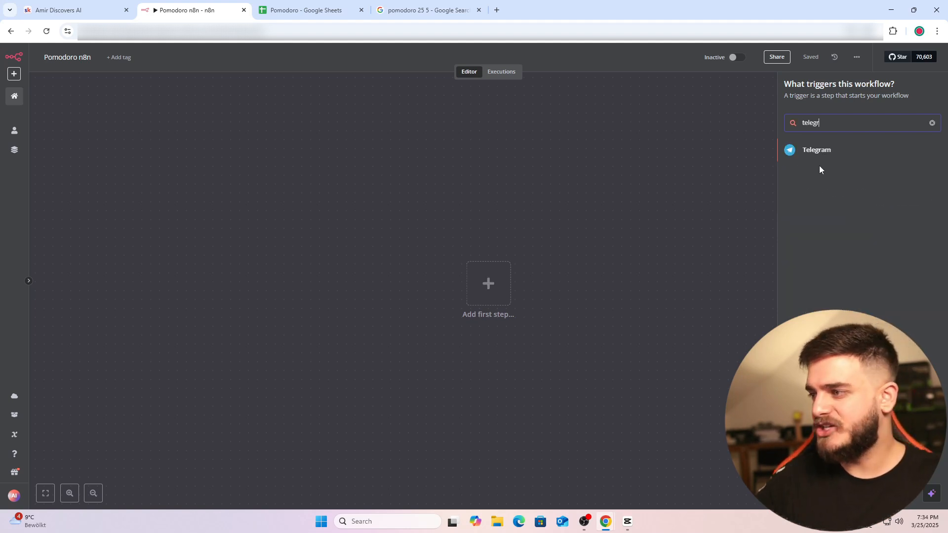
pyautogui.click(818, 152)
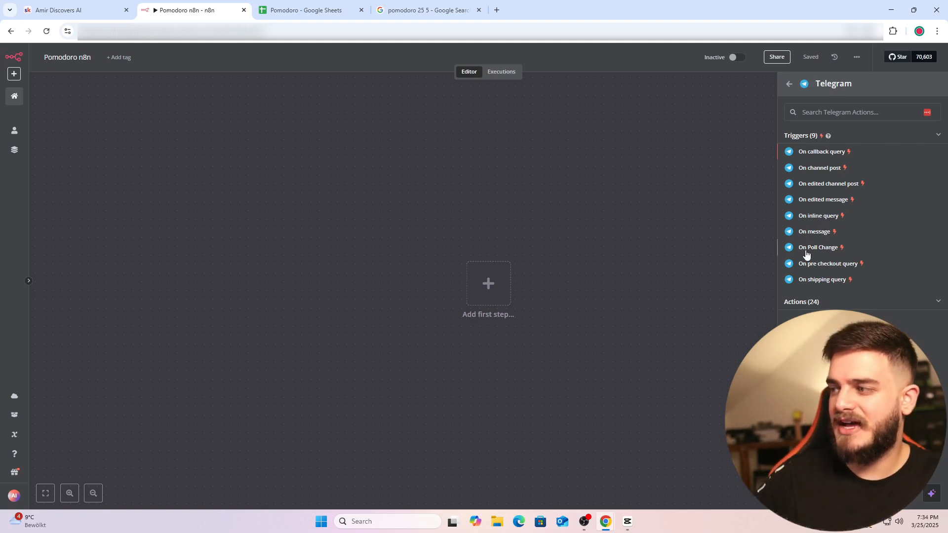
pyautogui.click(812, 232)
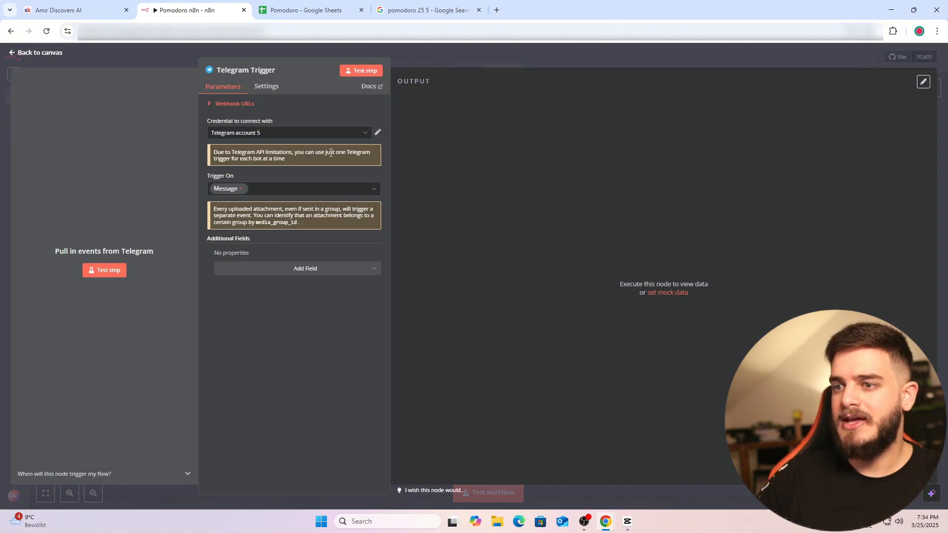
pyautogui.press('Escape')
pyautogui.moveTo(458, 279); pyautogui.dragTo(164, 253)
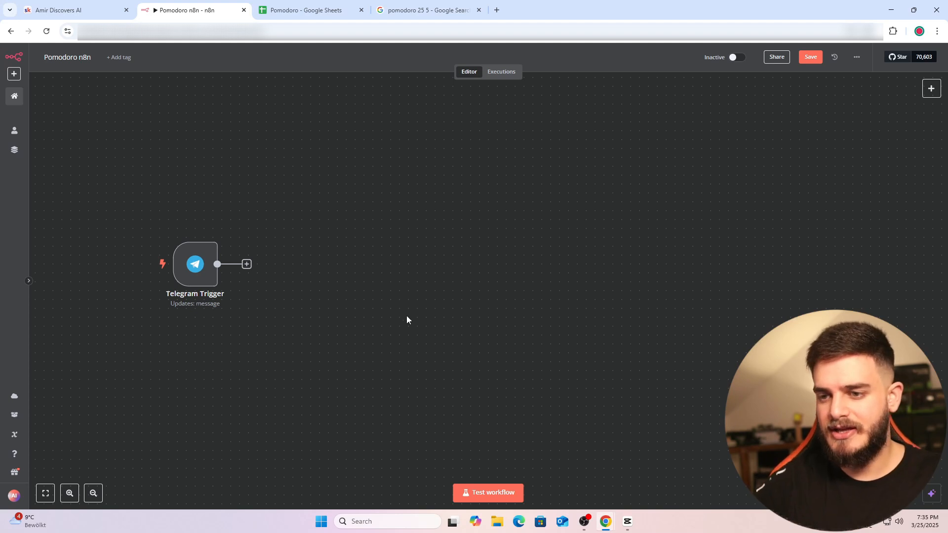
# Check the Telegram Trigger's credential setting and consult the Setting Up n8n Credentials course, including the Add Telegram and Add Google Drive lessons.
pyautogui.doubleClick(195, 264)
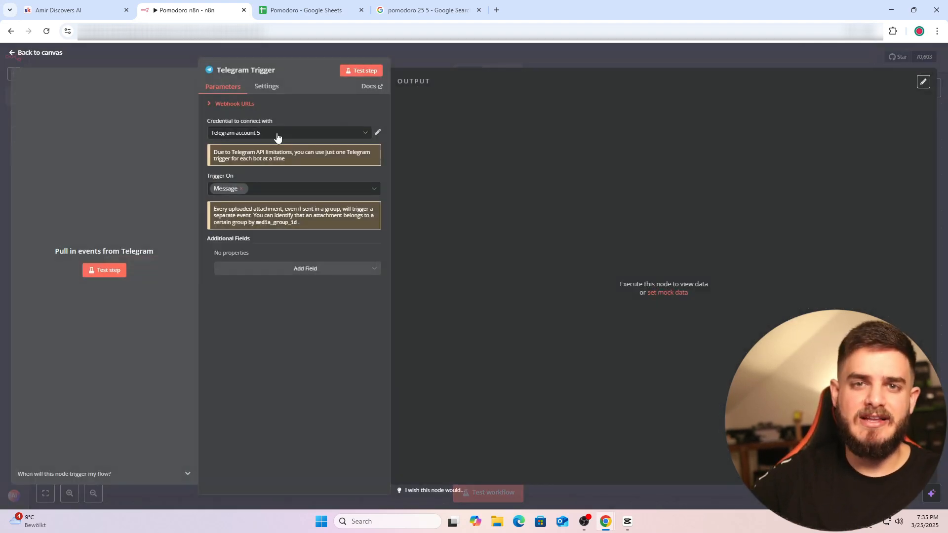
pyautogui.click(105, 10)
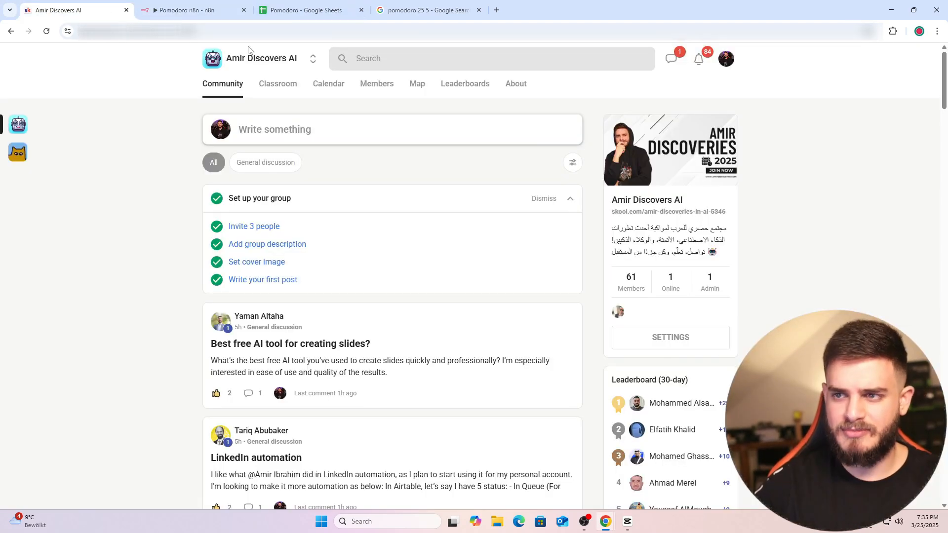
pyautogui.click(294, 87)
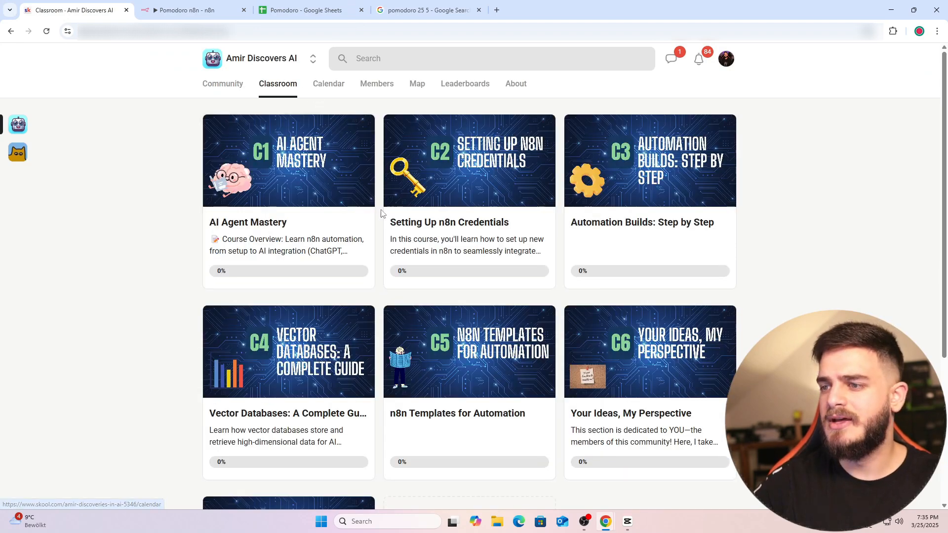
pyautogui.click(443, 187)
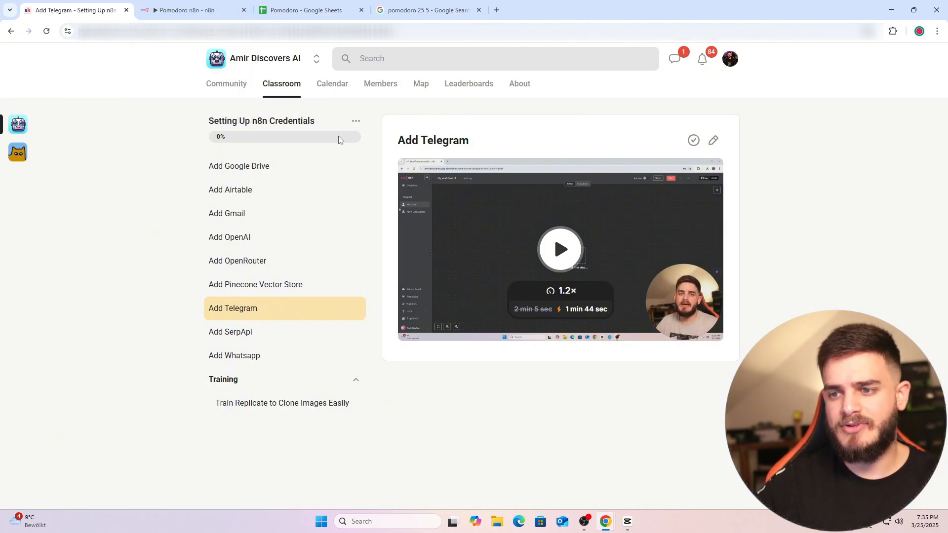
pyautogui.click(256, 168)
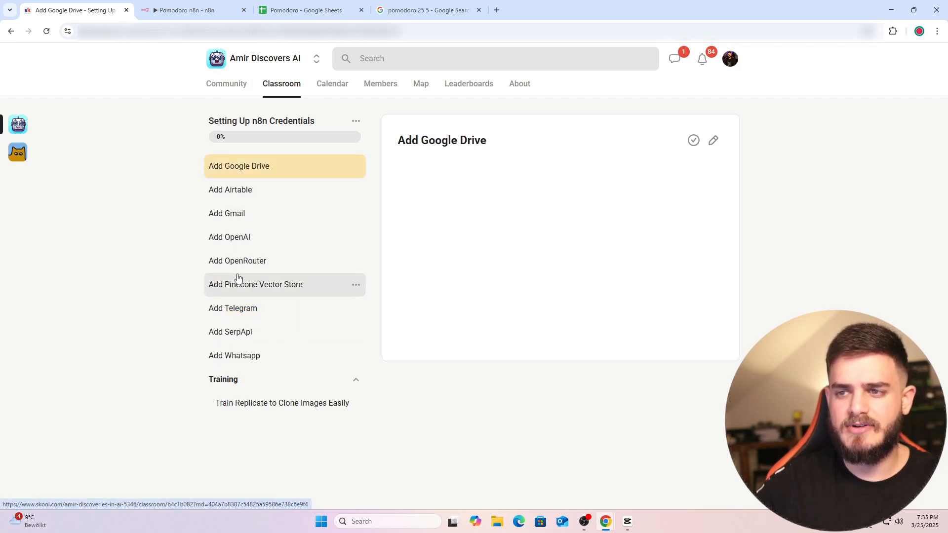
# Return to the n8n workflow, start a test of the Telegram Trigger, and close its settings.
pyautogui.click(189, 9)
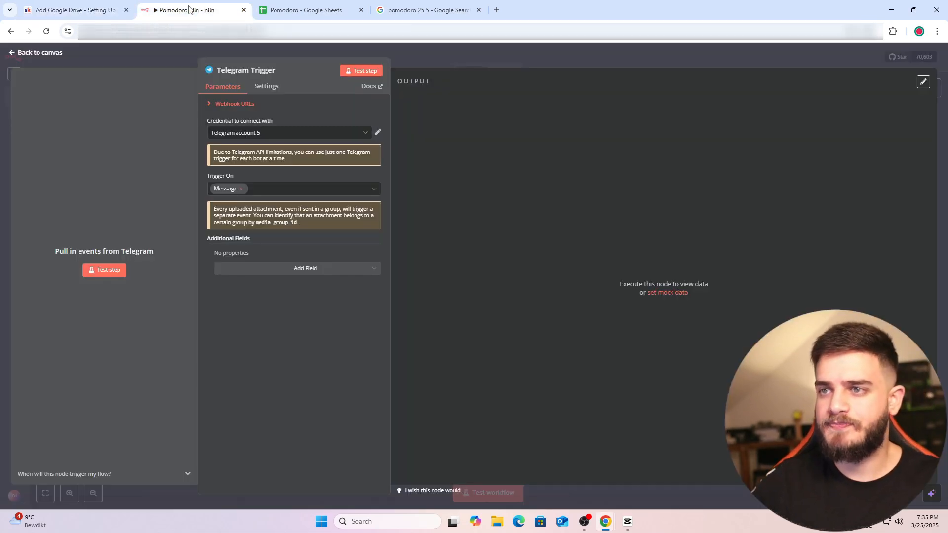
pyautogui.click(407, 55)
pyautogui.doubleClick(212, 256)
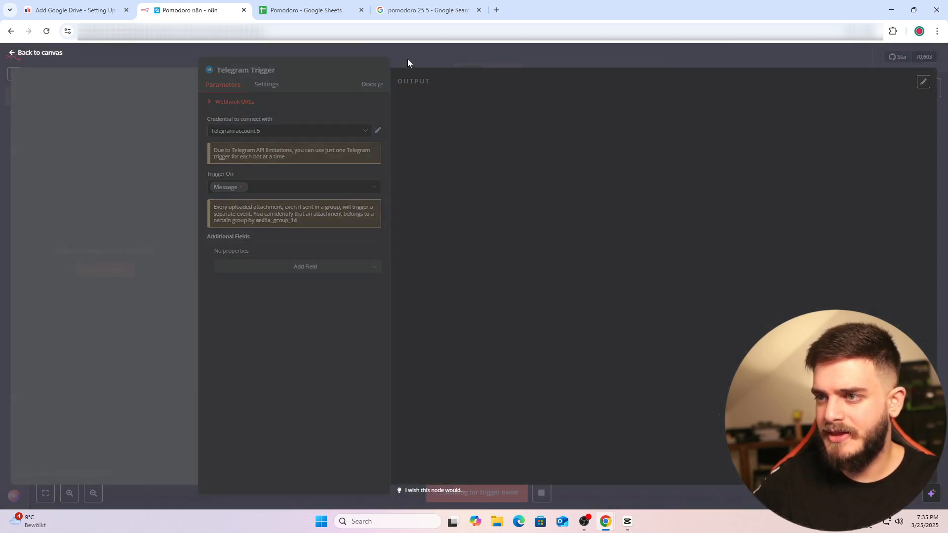
pyautogui.click(408, 58)
# Open Telegram Web in a new browser tab and go to the Pomodoro AmirDiscoveries bot chat.
pyautogui.hotkey('ctrl', 't')
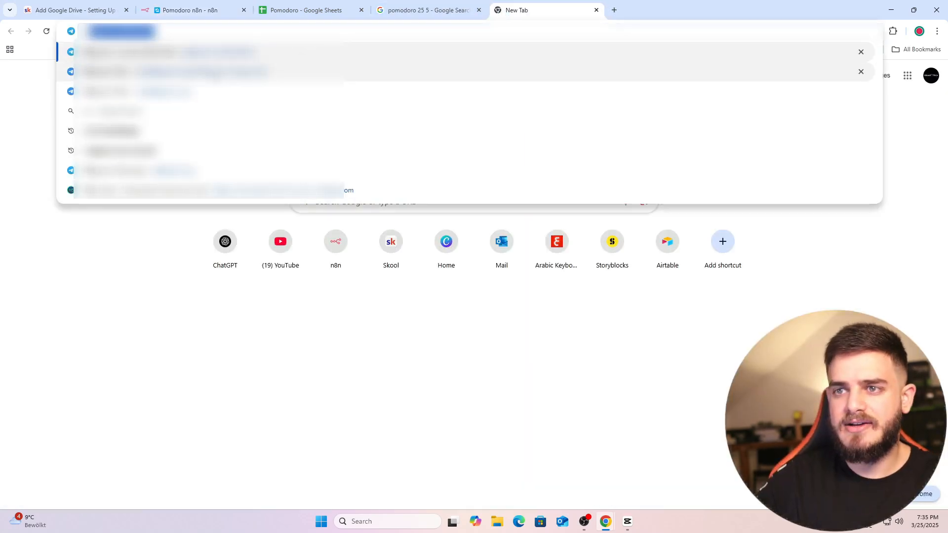
pyautogui.click(149, 72)
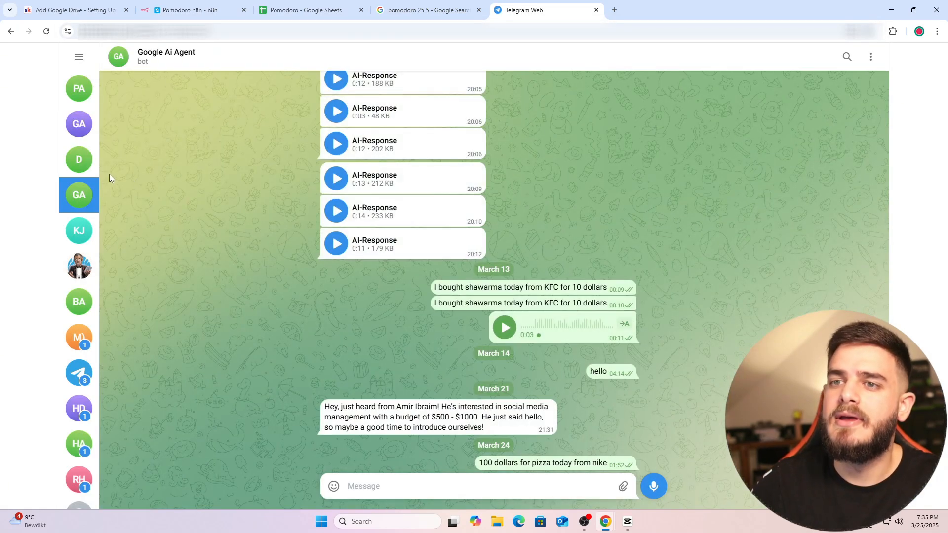
pyautogui.click(79, 89)
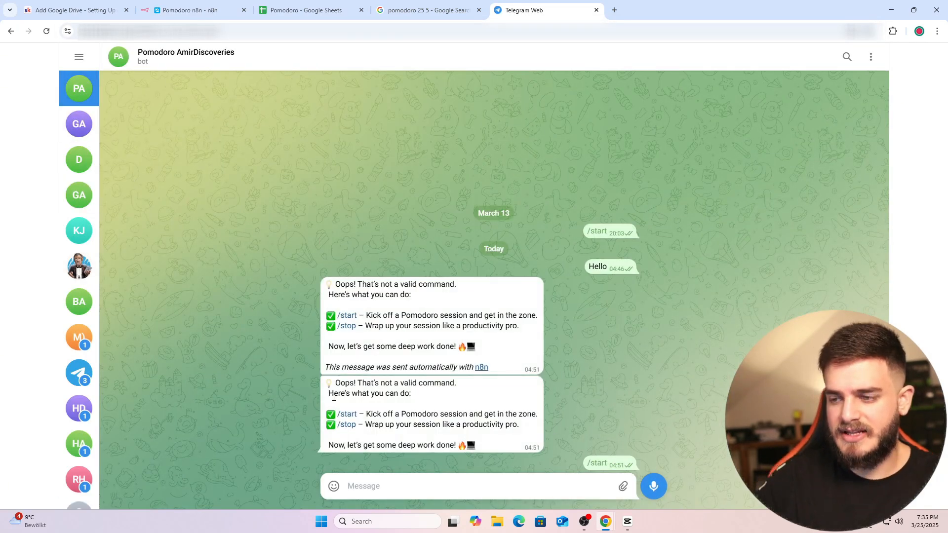
# Delete today's four messages from the Pomodoro bot chat, keeping the March 13 /start message.
pyautogui.moveTo(277, 464); pyautogui.dragTo(336, 269)
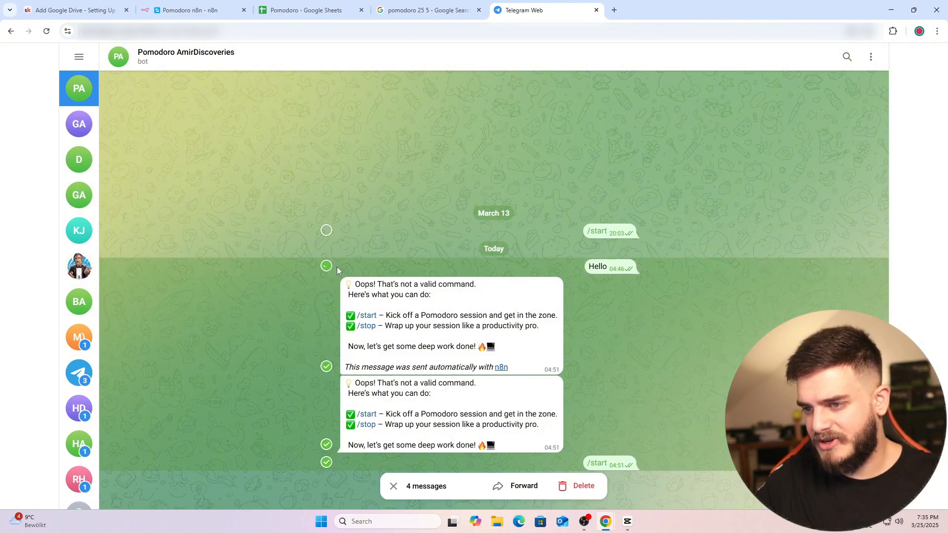
pyautogui.click(580, 487)
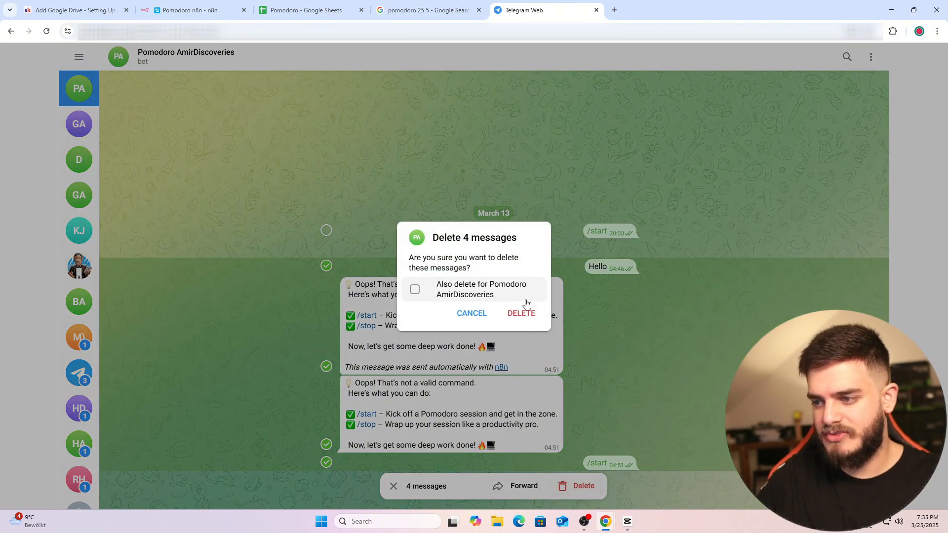
pyautogui.click(525, 314)
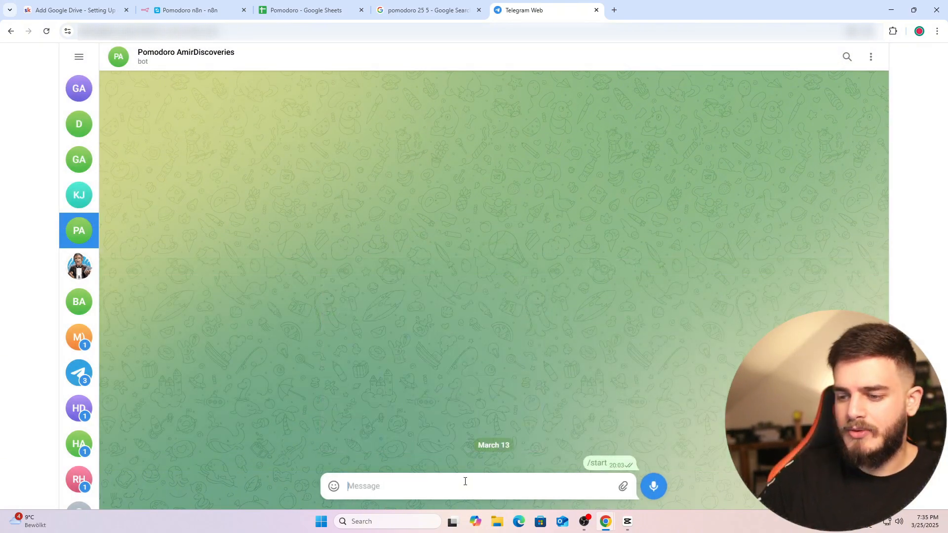
# Send the test message "Hello" to the Pomodoro bot and check the received text in the n8n Telegram Trigger's output.
pyautogui.write('Hello')
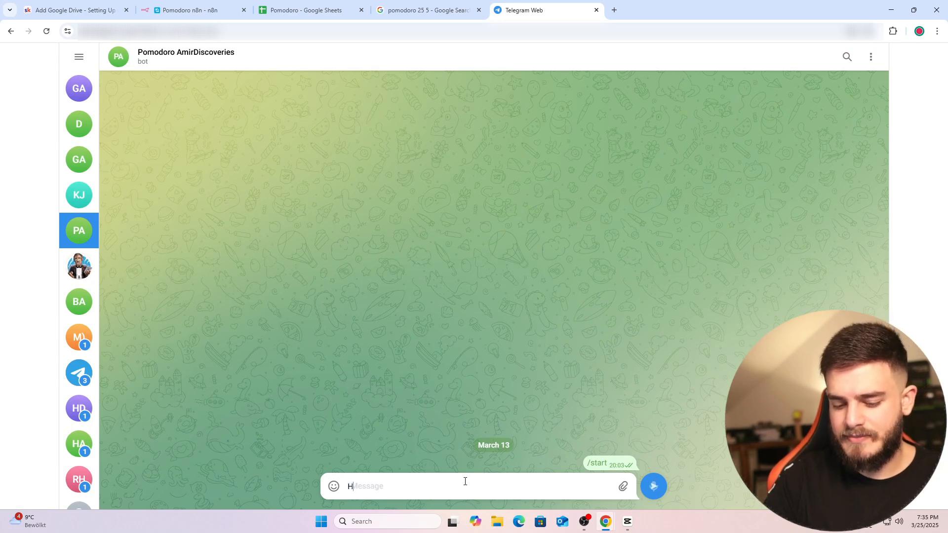
pyautogui.press('Return')
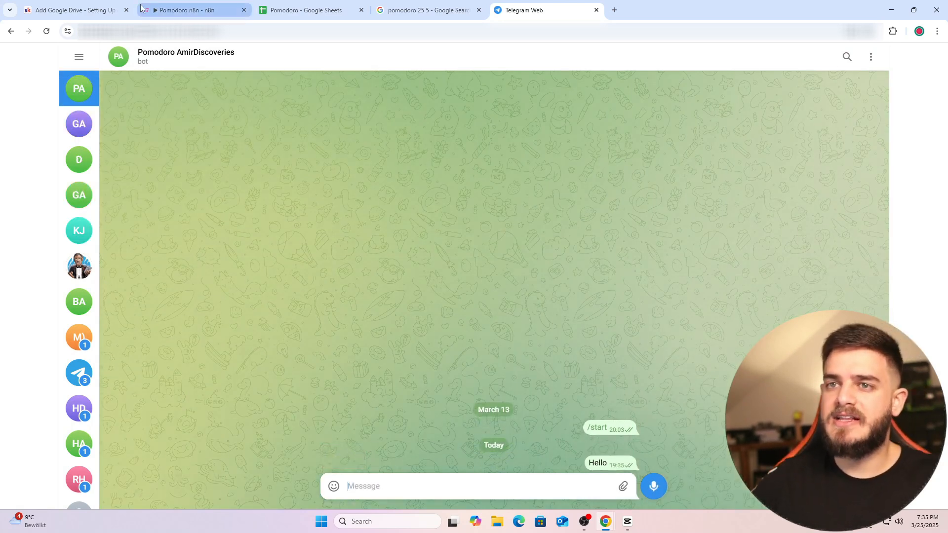
pyautogui.click(200, 9)
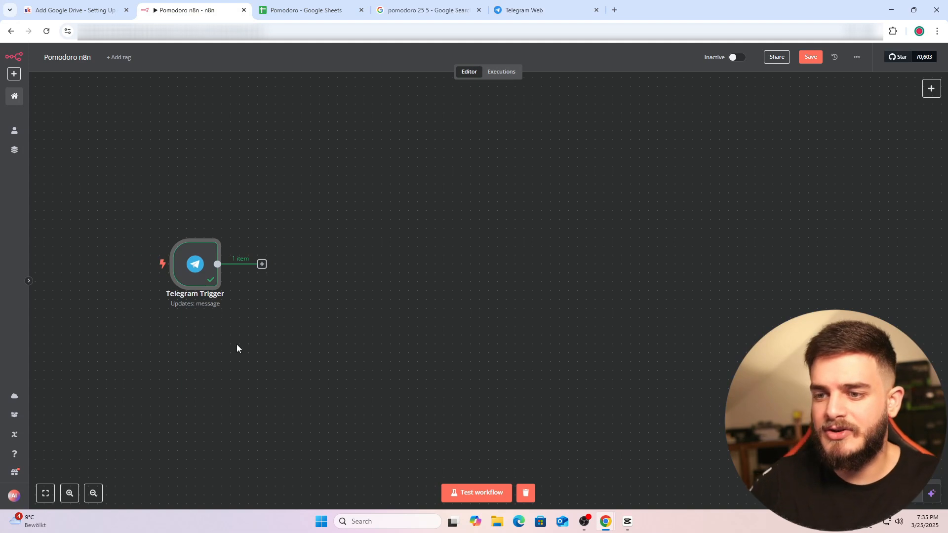
pyautogui.doubleClick(192, 266)
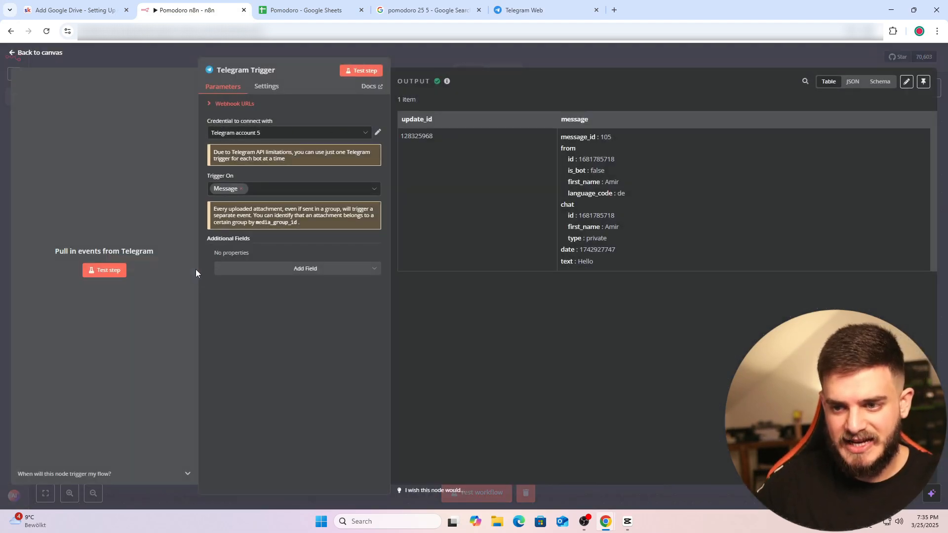
pyautogui.doubleClick(580, 261)
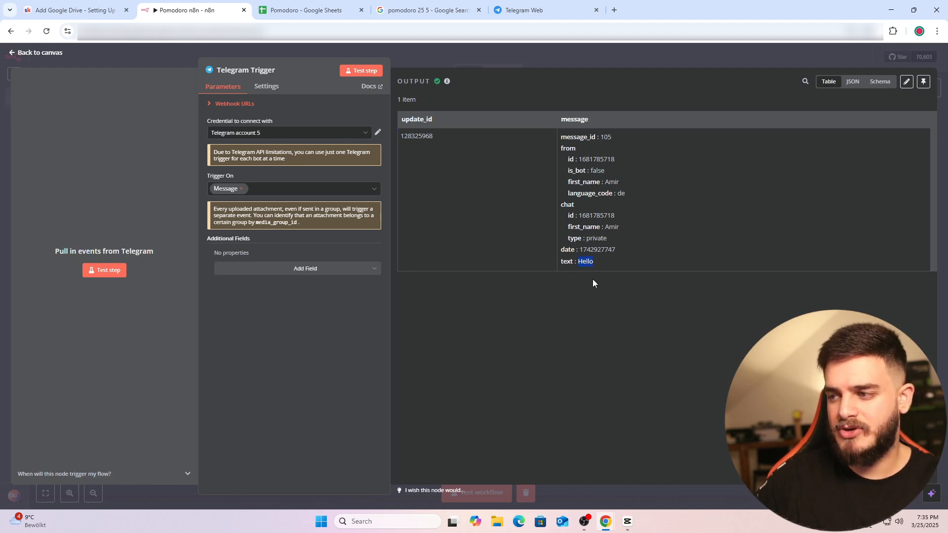
pyautogui.click(484, 58)
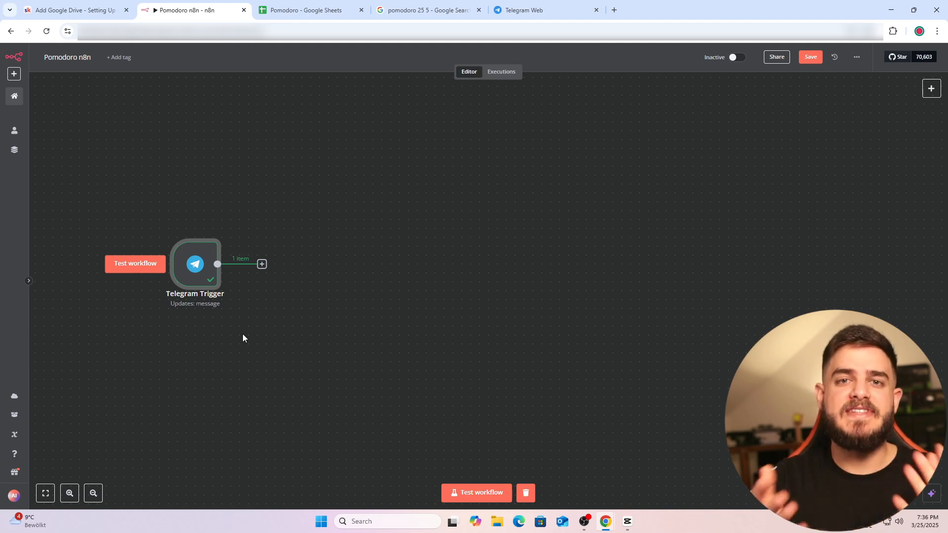
# Add an If node after the Telegram Trigger.
pyautogui.click(262, 264)
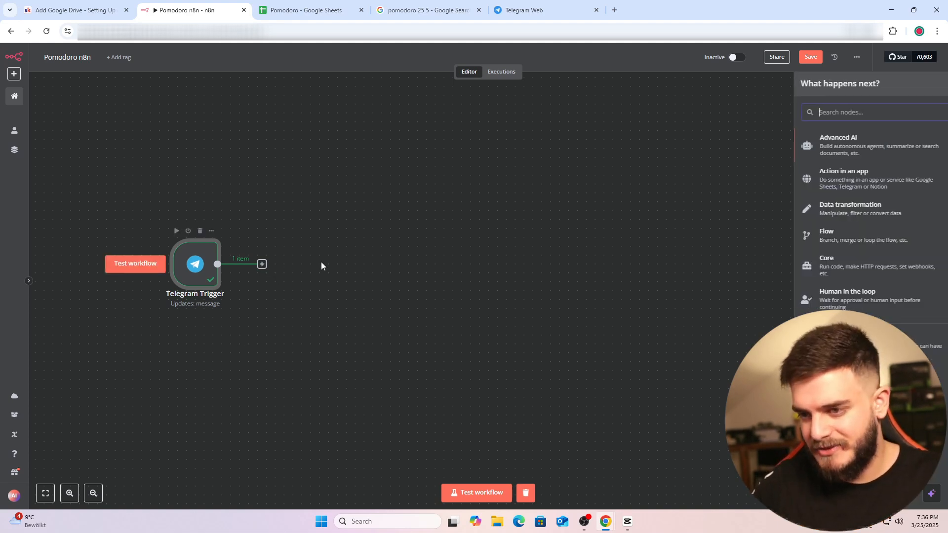
pyautogui.write('if')
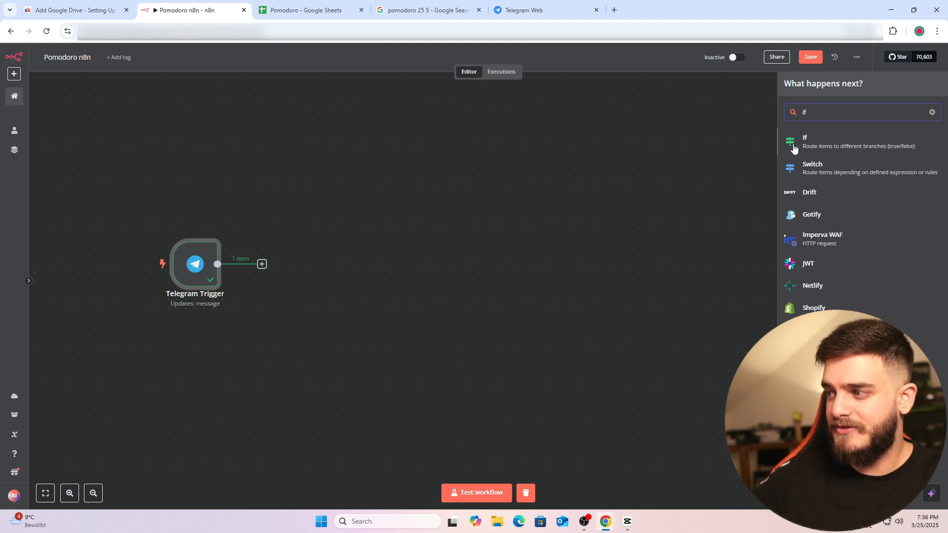
pyautogui.click(808, 146)
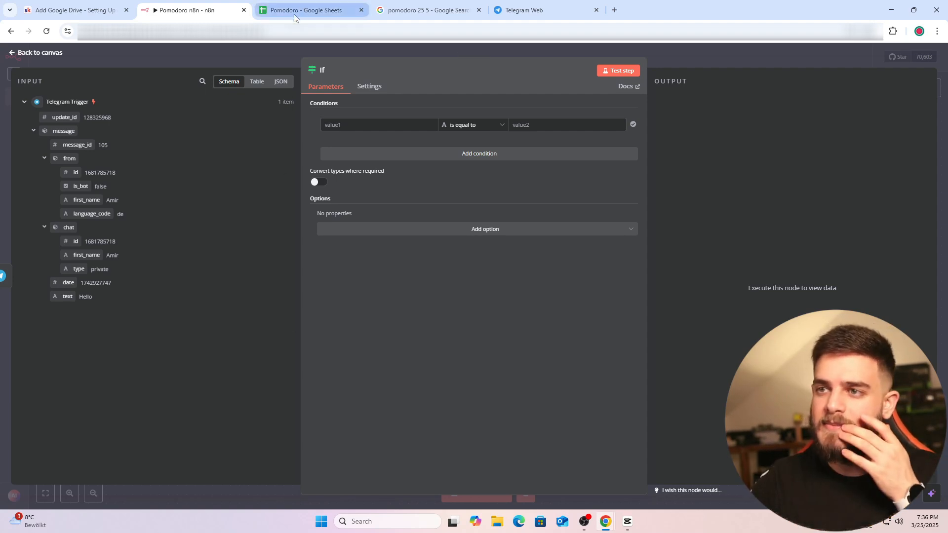
# Move the Telegram Web tab beside the Google Sheets tab, enter "/" as a draft in the bot chat, and return to n8n.
pyautogui.moveTo(523, 11); pyautogui.dragTo(410, 17)
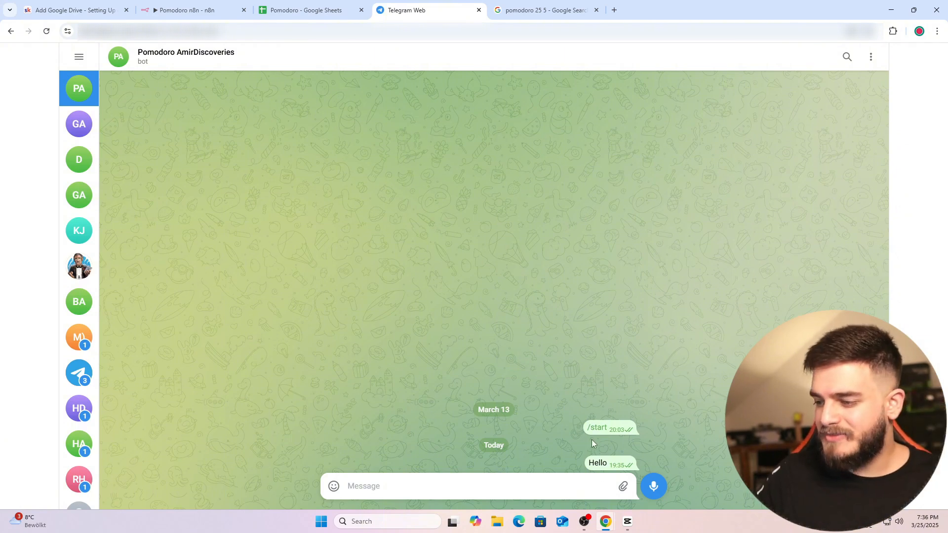
pyautogui.write('/')
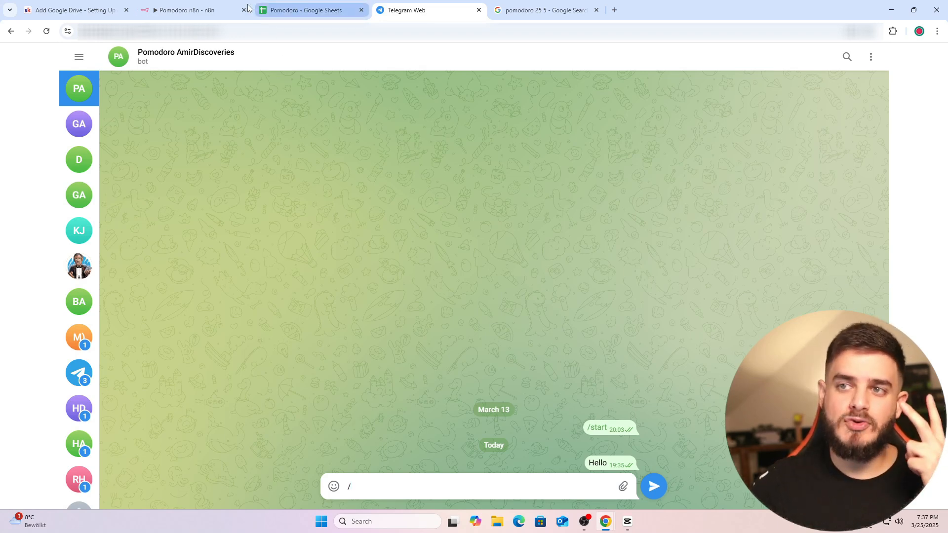
pyautogui.click(194, 6)
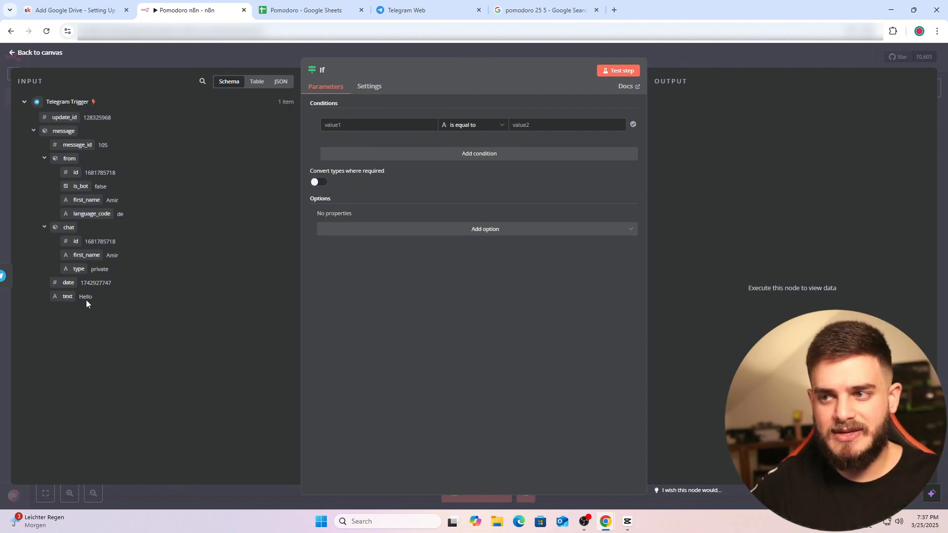
# Set the If condition so that the Telegram message text, {{ $json.message.text }}, starts with "/".
pyautogui.moveTo(60, 298); pyautogui.dragTo(346, 124)
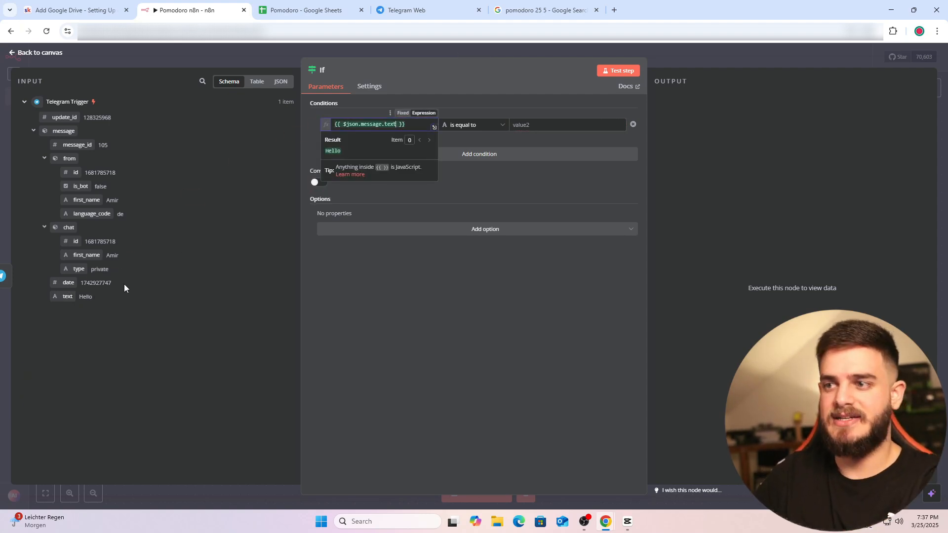
pyautogui.click(473, 127)
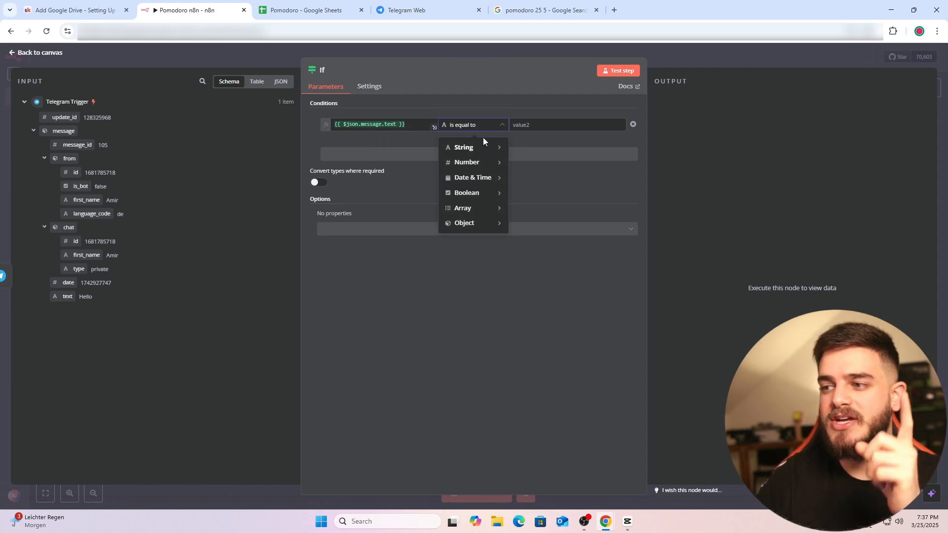
pyautogui.moveTo(484, 148)
pyautogui.click(537, 273)
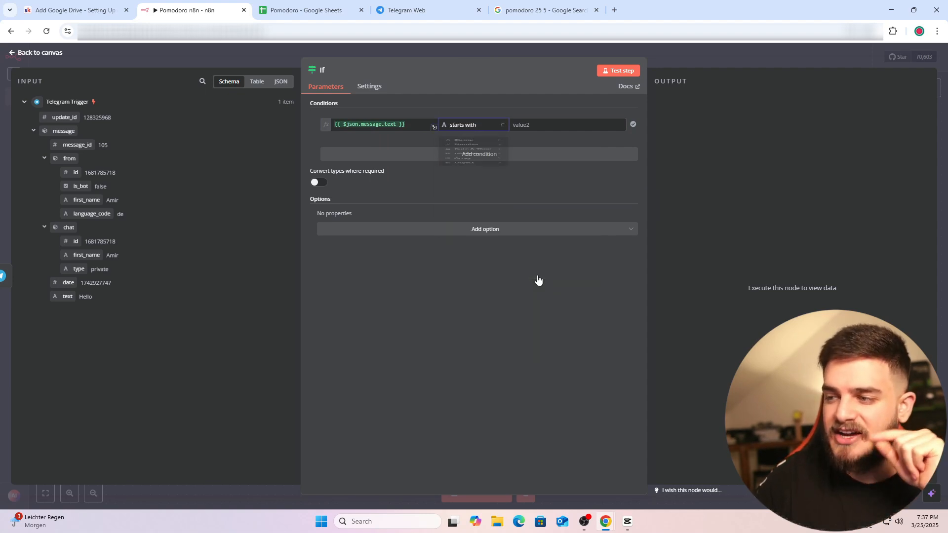
pyautogui.click(538, 128)
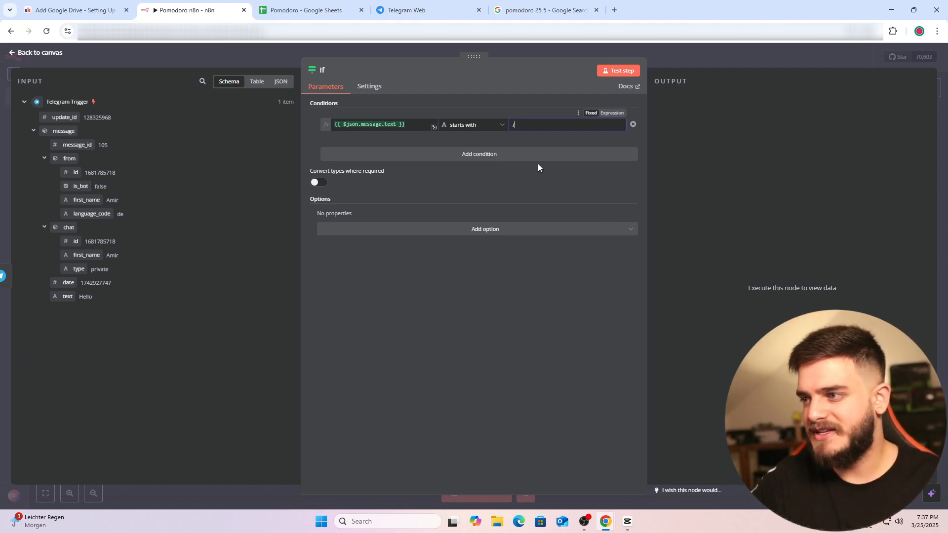
pyautogui.click(499, 84)
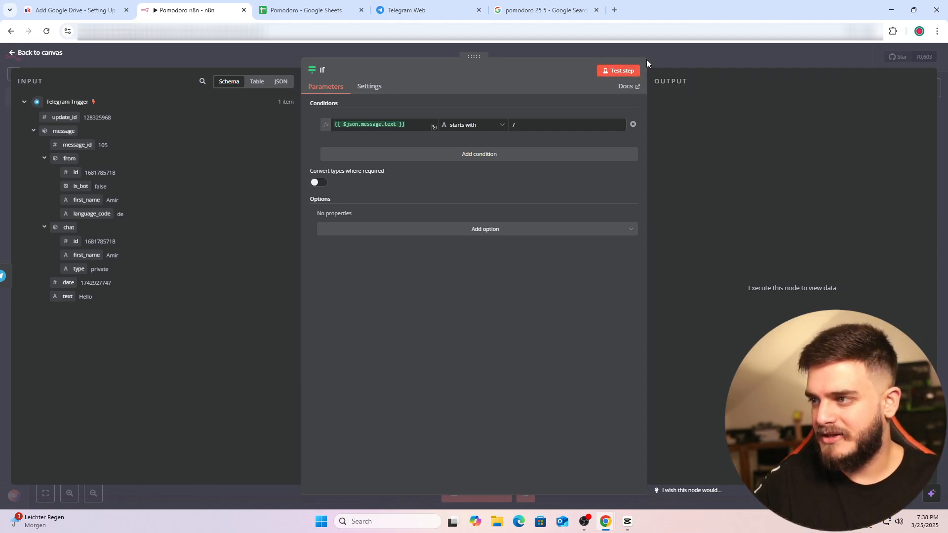
# Test the If node, examine its False Branch output, and close the node's settings.
pyautogui.click(634, 70)
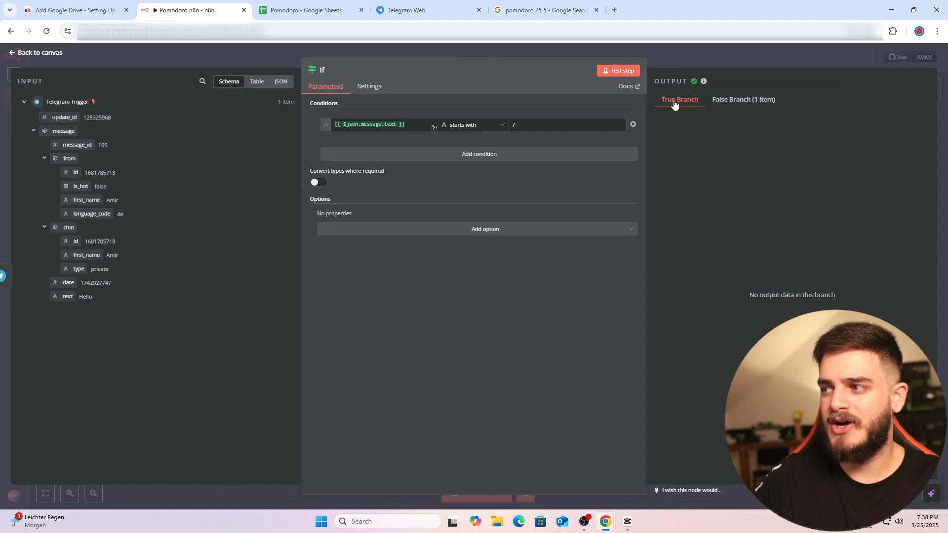
pyautogui.click(737, 100)
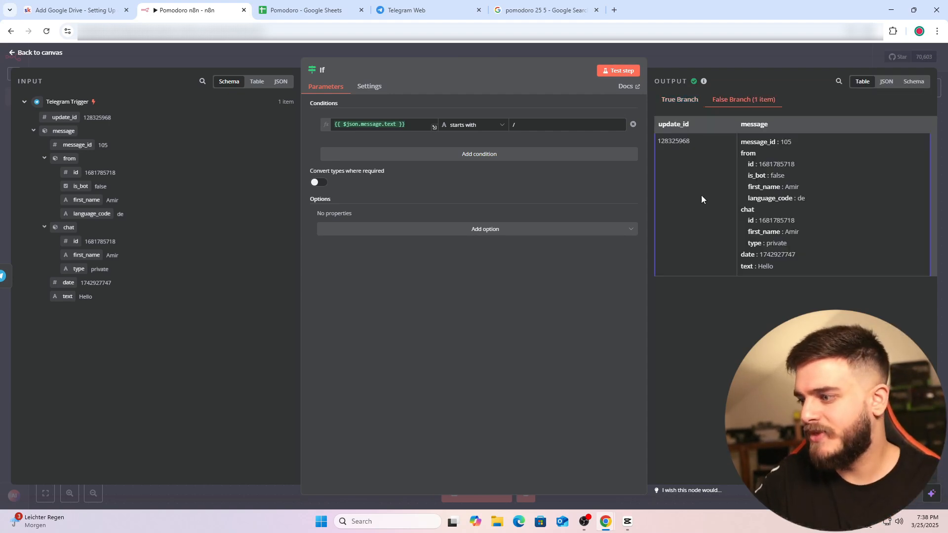
pyautogui.press('Escape')
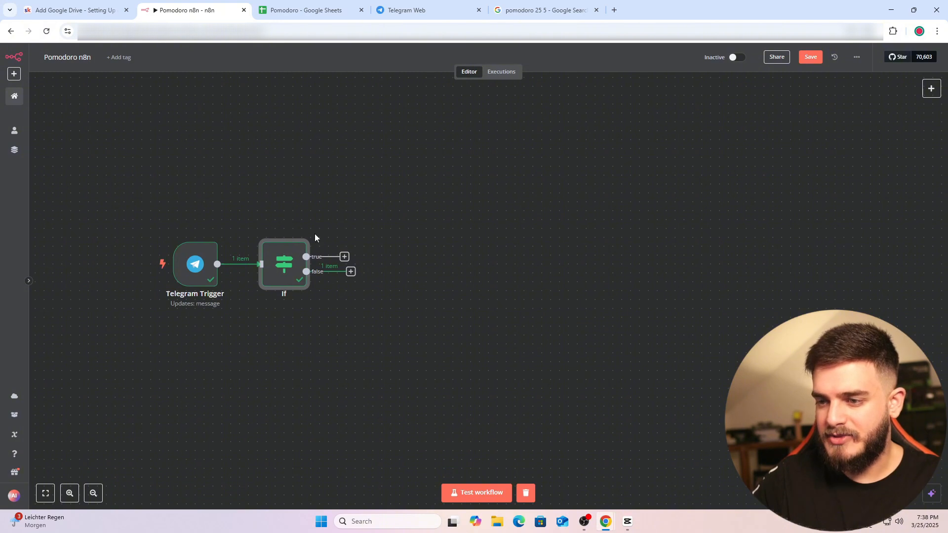
# Switch to the Skool classroom and open the Pomodoro lesson in the Automation Builds: Step by Step course.
pyautogui.click(66, 8)
pyautogui.click(279, 87)
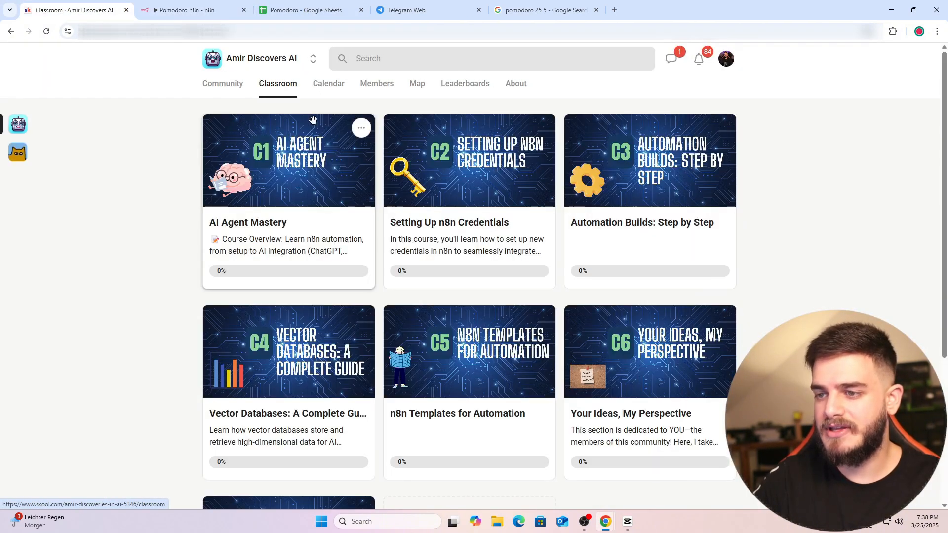
pyautogui.scroll(-3, 444, 250)
pyautogui.scroll(1, 630, 201)
pyautogui.click(627, 178)
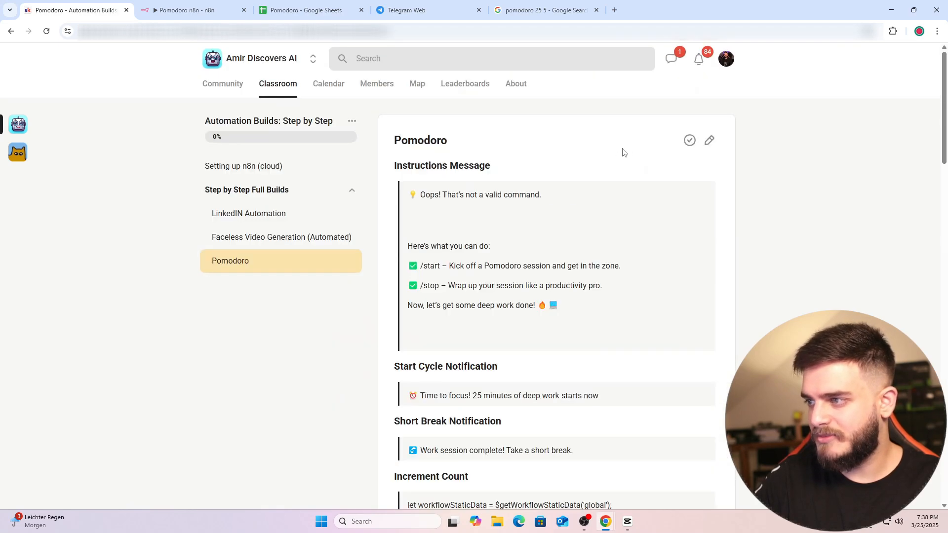
# Look through the Pomodoro lesson's notification messages and code snippets, including the section for the /stop command.
pyautogui.scroll(-5, 592, 187)
pyautogui.scroll(2, 558, 203)
pyautogui.scroll(-10, 553, 213)
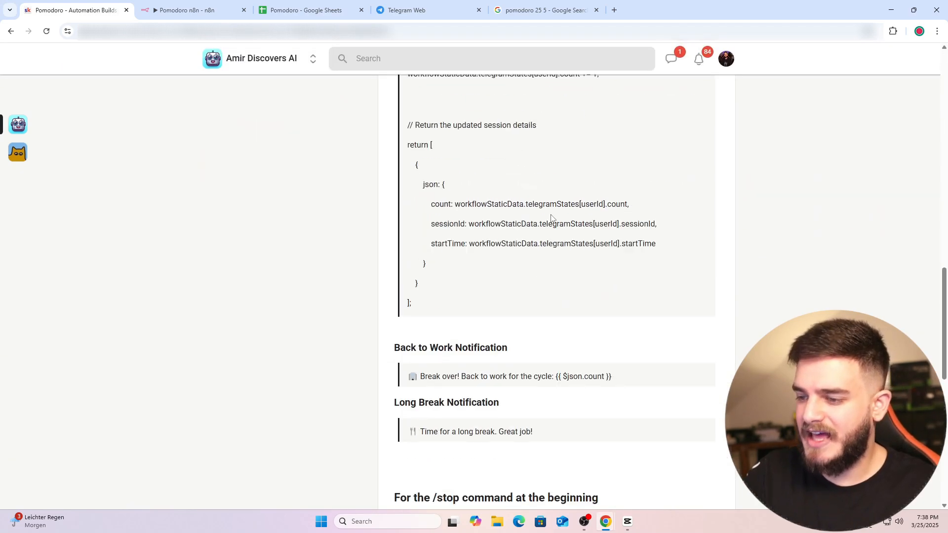
pyautogui.scroll(-8, 552, 218)
pyautogui.scroll(1, 546, 222)
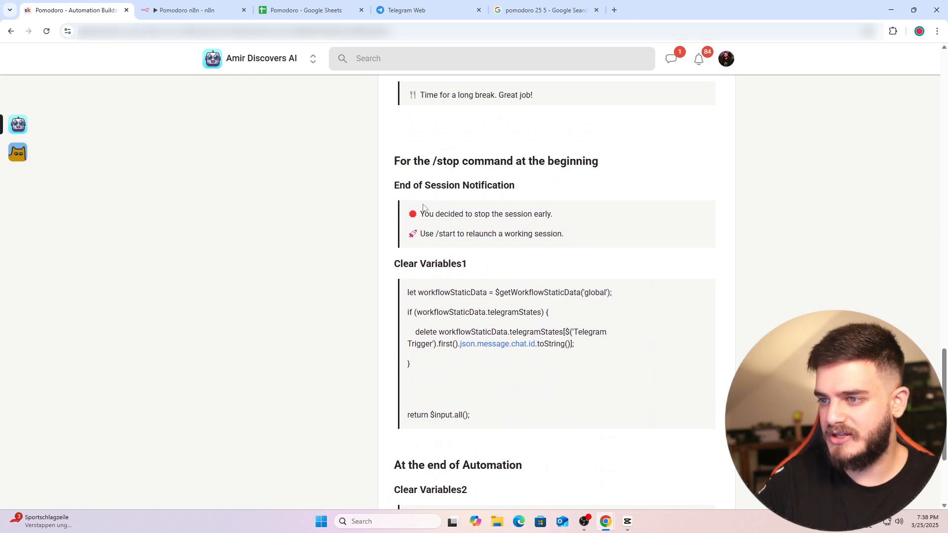
pyautogui.scroll(4, 412, 217)
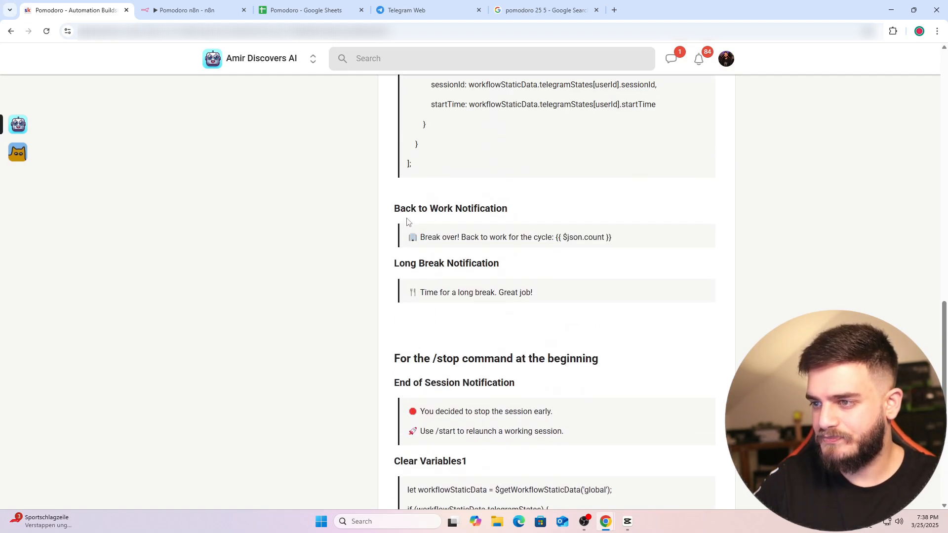
pyautogui.scroll(20, 410, 237)
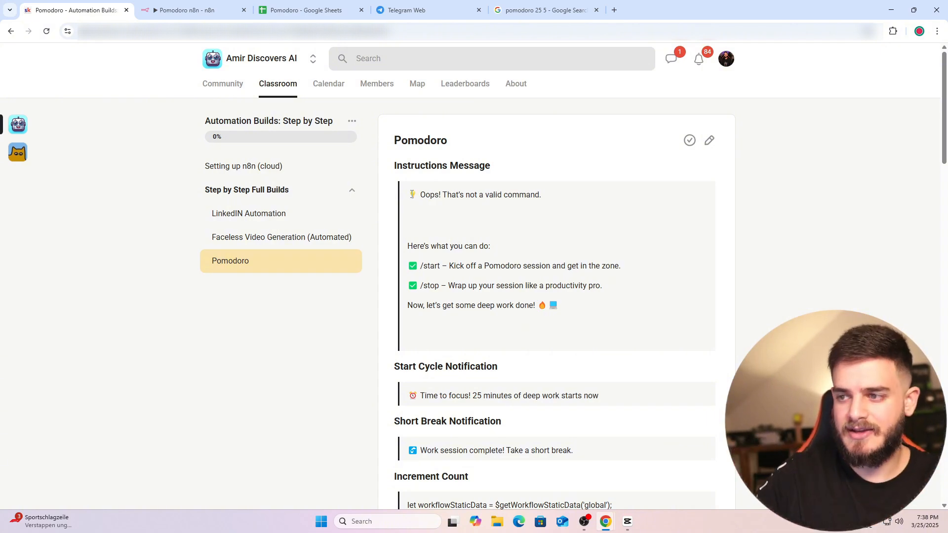
# Copy the lesson's Instructions Message text and add a Telegram Send Message node to the If node's false branch in n8n.
pyautogui.moveTo(411, 194); pyautogui.dragTo(581, 313)
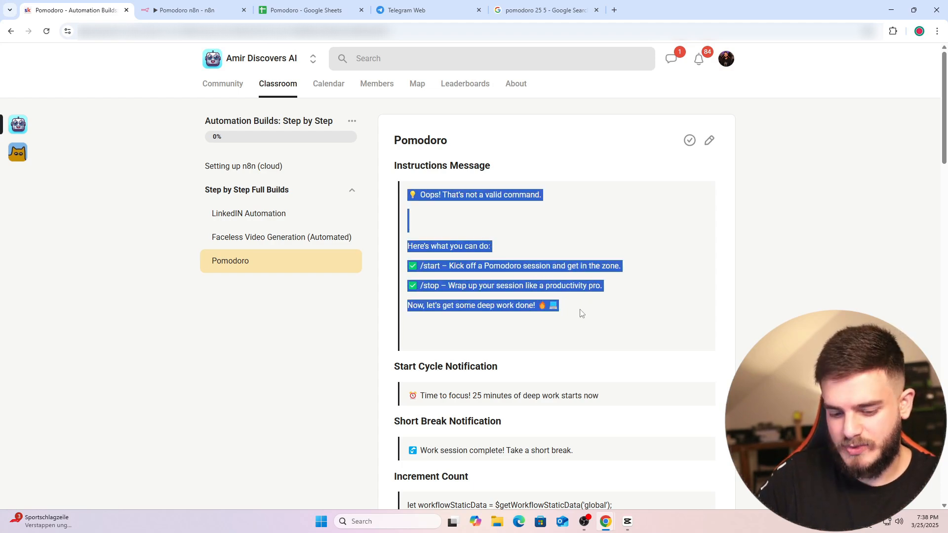
pyautogui.click(170, 11)
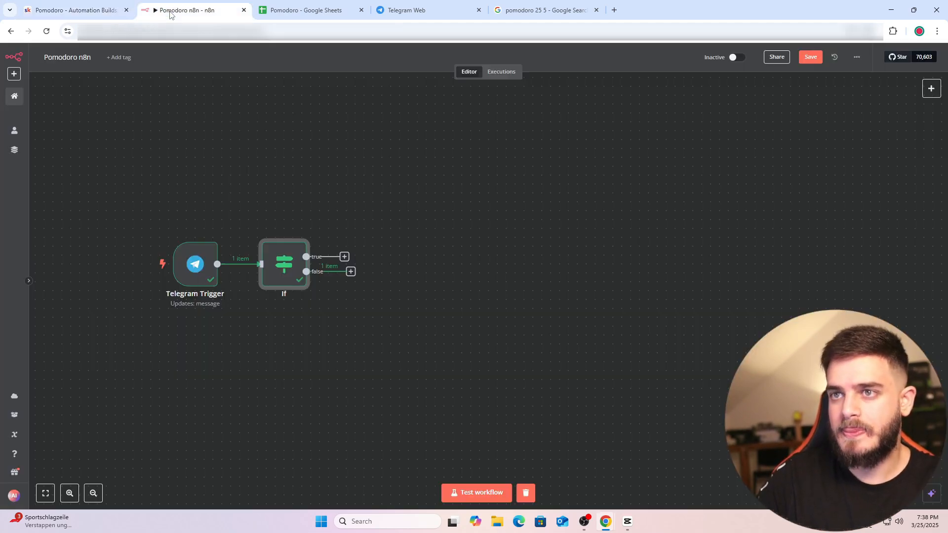
pyautogui.click(351, 272)
pyautogui.write('g')
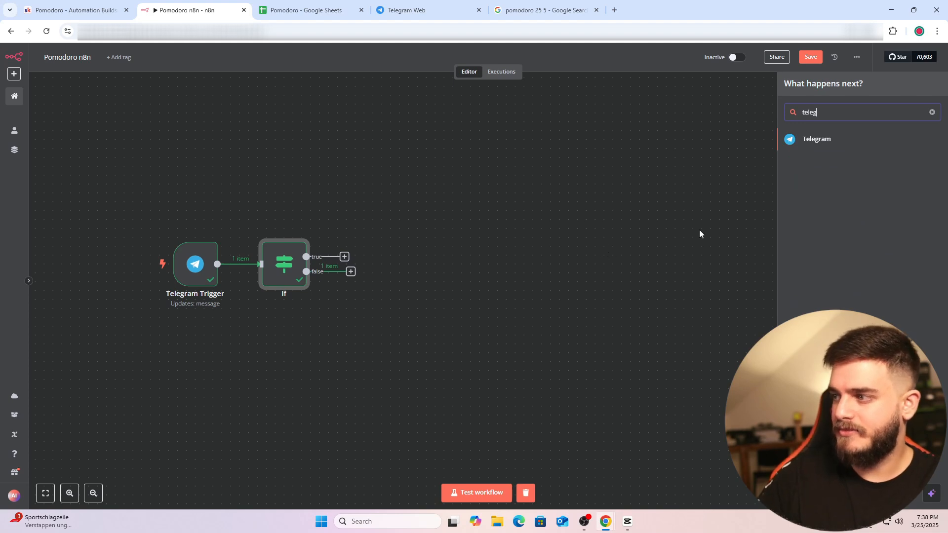
pyautogui.click(817, 139)
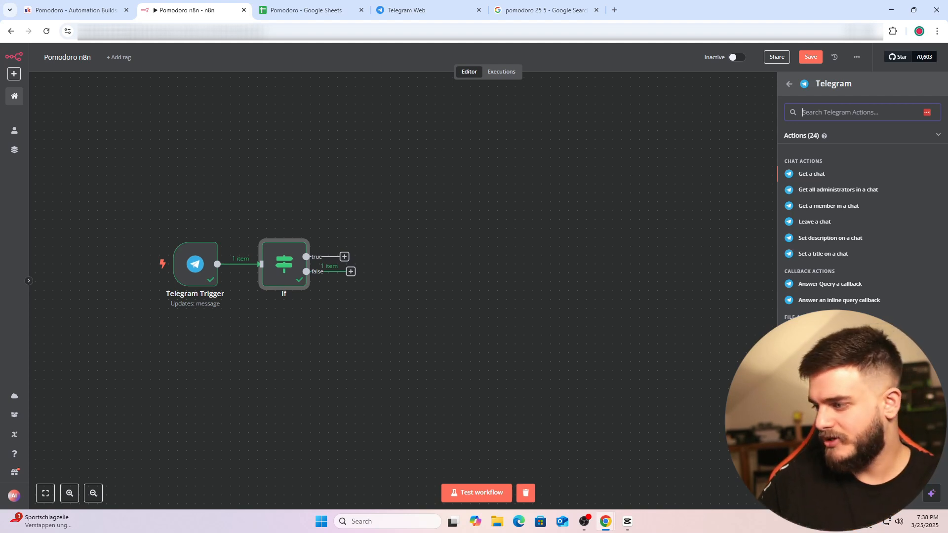
pyautogui.scroll(-1, 861, 222)
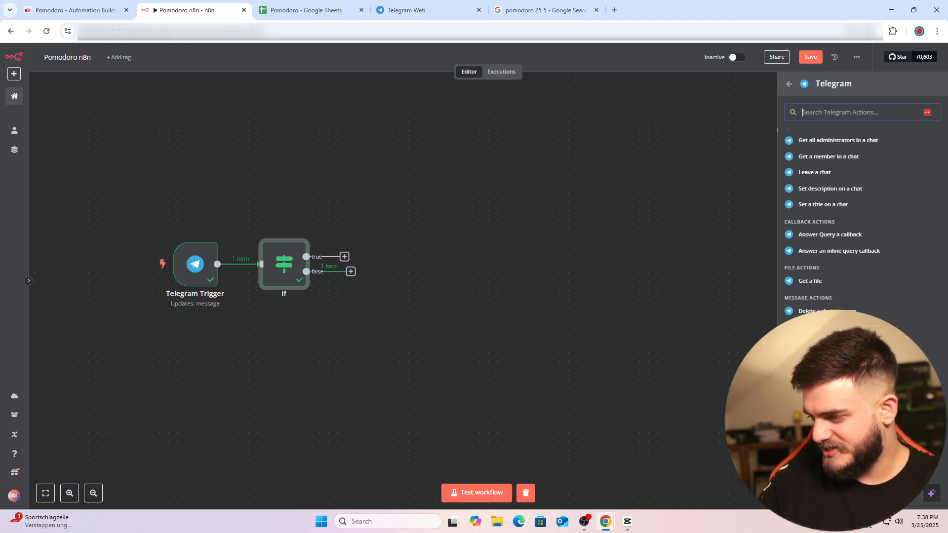
pyautogui.click(830, 455)
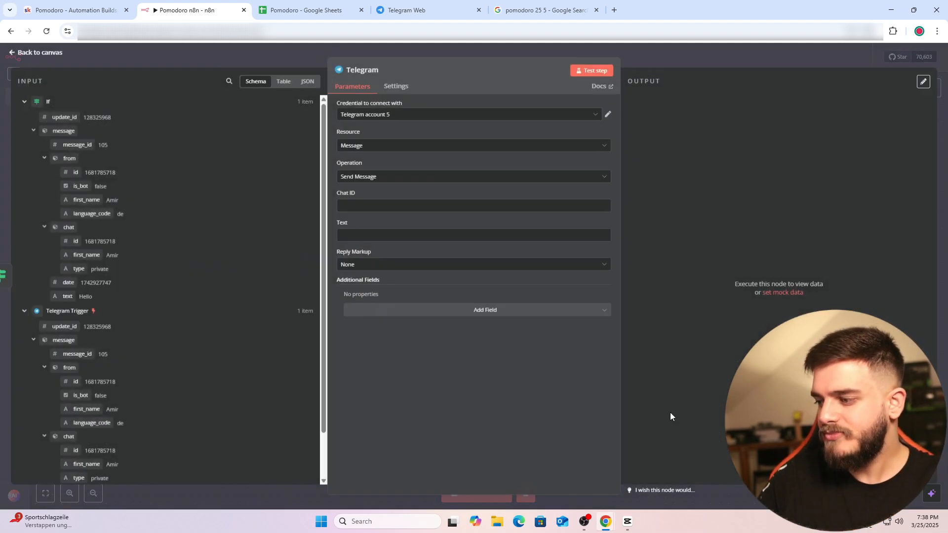
# Map the Telegram Trigger's message chat id into the Chat ID of the Send Message node and paste the copied Instructions Message into Text.
pyautogui.click(371, 206)
pyautogui.scroll(-1, 211, 267)
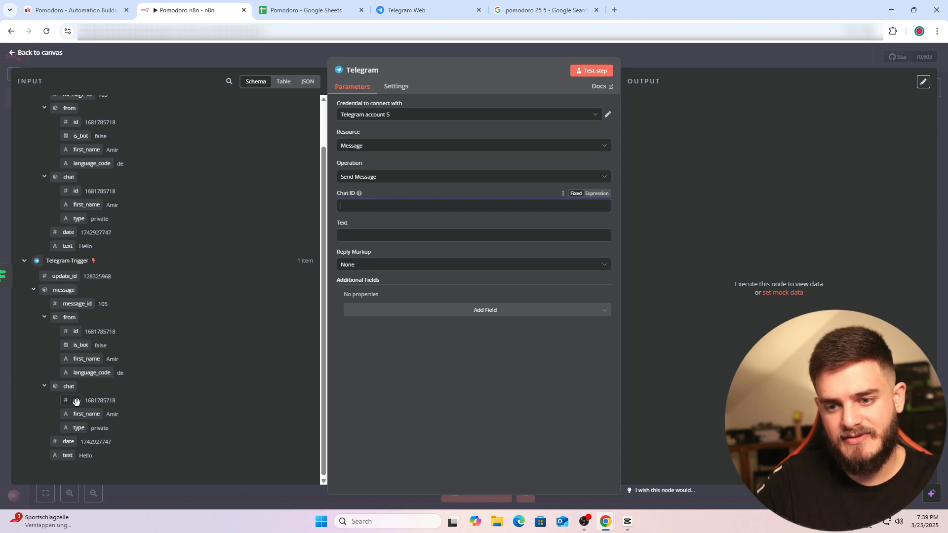
pyautogui.moveTo(75, 399); pyautogui.dragTo(387, 210)
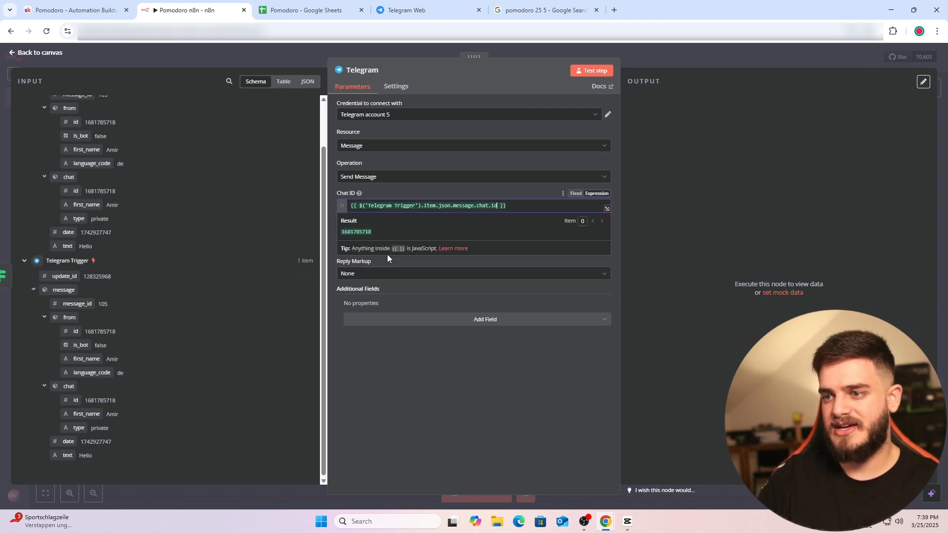
pyautogui.click(399, 289)
pyautogui.click(357, 243)
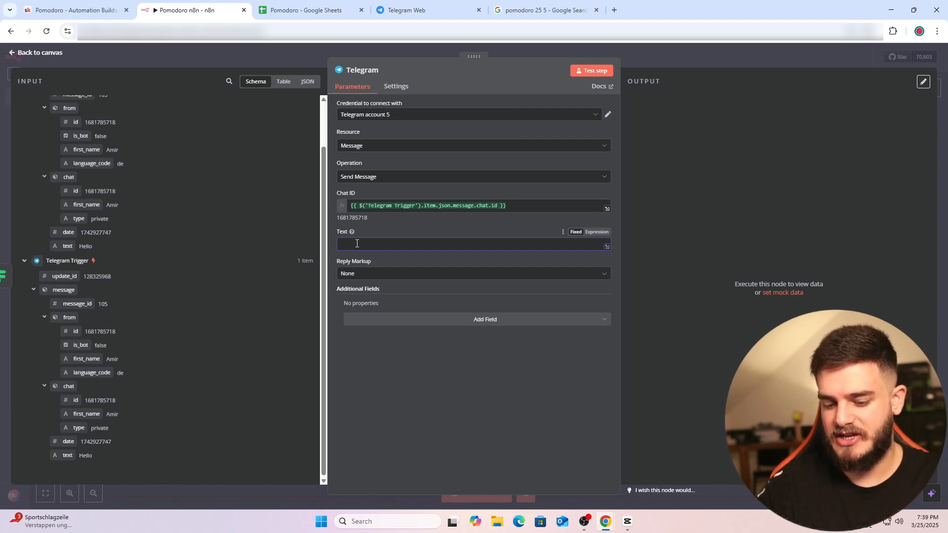
pyautogui.hotkey('ctrl', 'v')
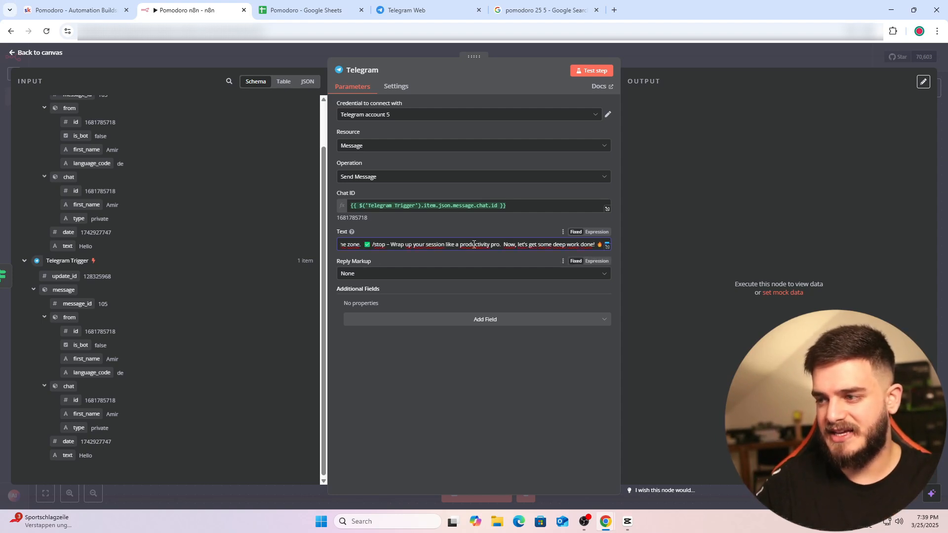
# In the expanded text editor, put a blank line after "Oops! That's not a valid command." and trim the spaces before "Here's what you can do:".
pyautogui.click(607, 247)
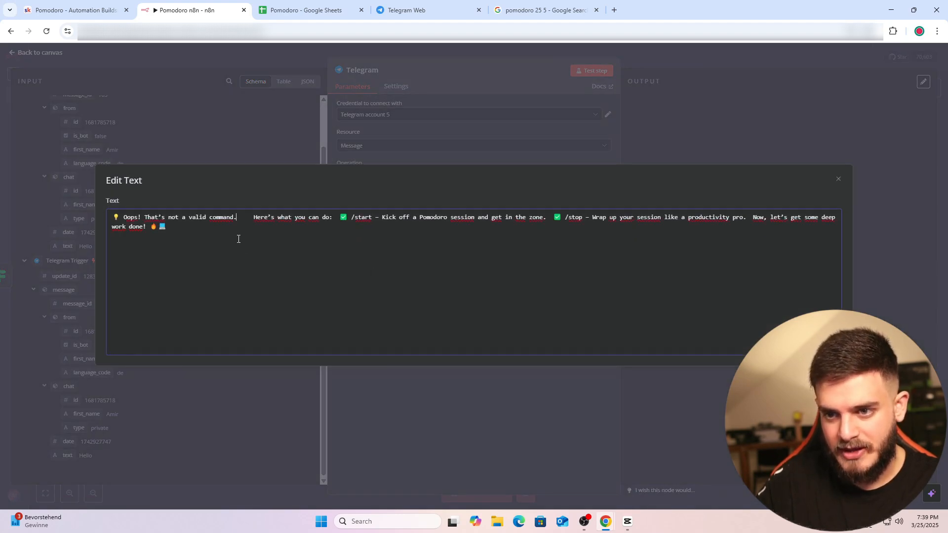
pyautogui.write('#')
pyautogui.press('BackSpace')
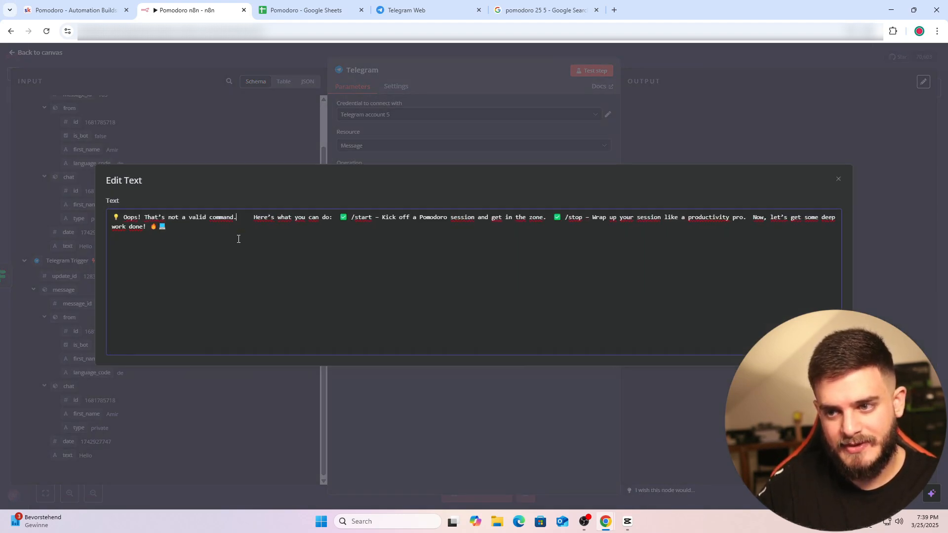
pyautogui.press('Return')
pyautogui.press('Return')
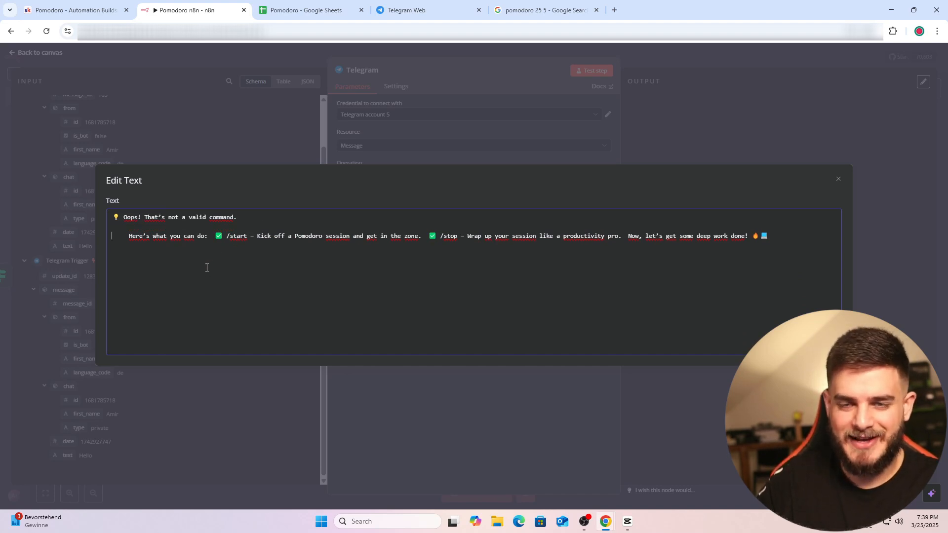
pyautogui.press('Delete')
pyautogui.press('Delete')
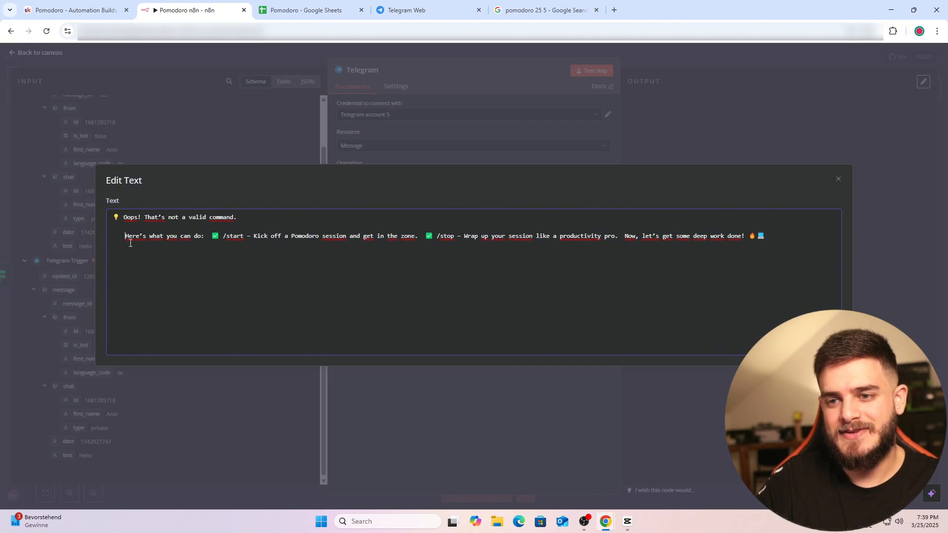
# Separate the heading, the /start and /stop lines and the closing "Now, let's get some deep work done!" with line breaks, and close the editor.
pyautogui.click(201, 238)
pyautogui.press('Return')
pyautogui.press('Return')
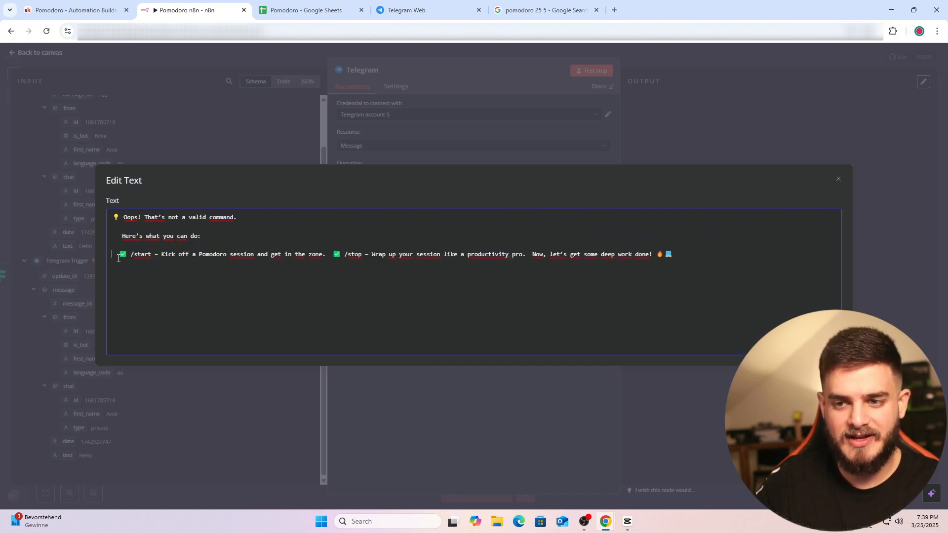
pyautogui.click(326, 256)
pyautogui.press('Return')
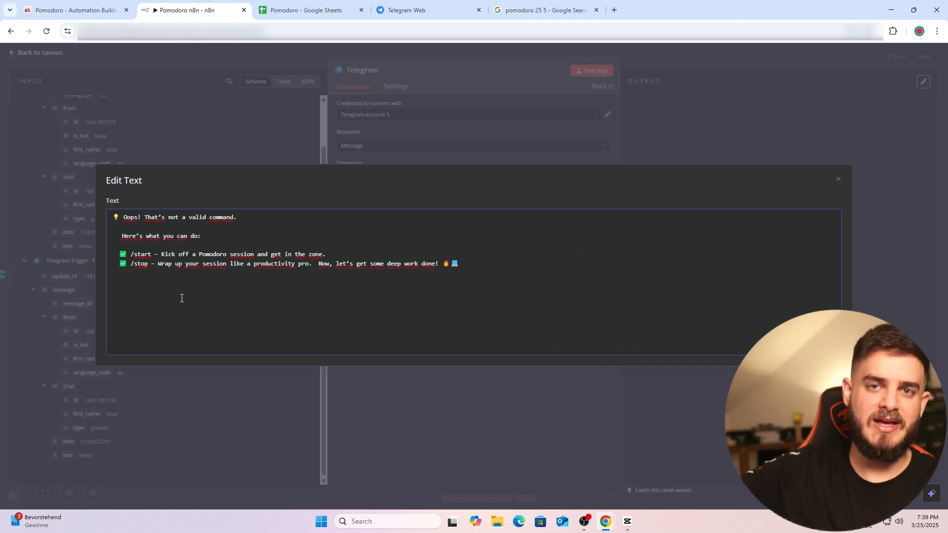
pyautogui.click(312, 267)
pyautogui.press('Return')
pyautogui.press('Return')
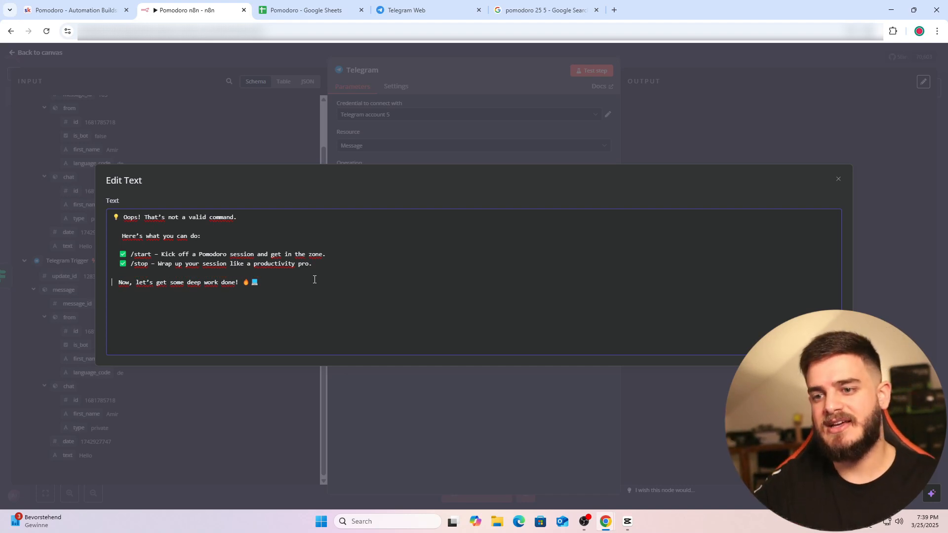
pyautogui.click(609, 156)
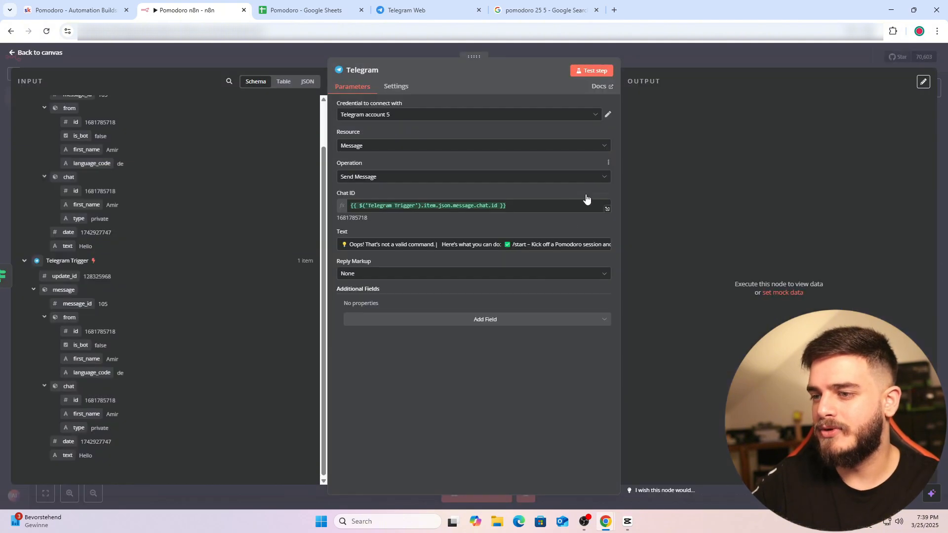
# Test the Telegram node and check the message sent by the bot in Telegram Web, clearing the leftover slash from the message box.
pyautogui.click(586, 72)
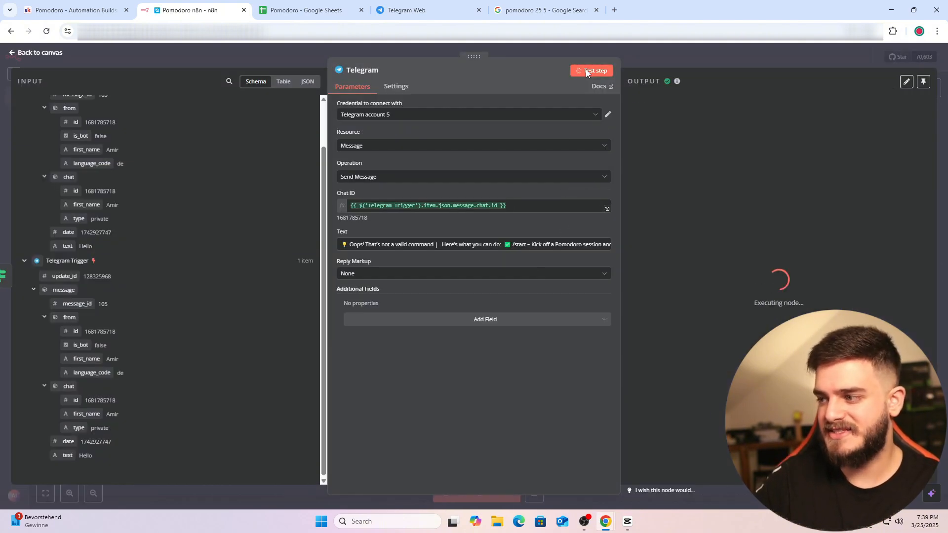
pyautogui.click(426, 15)
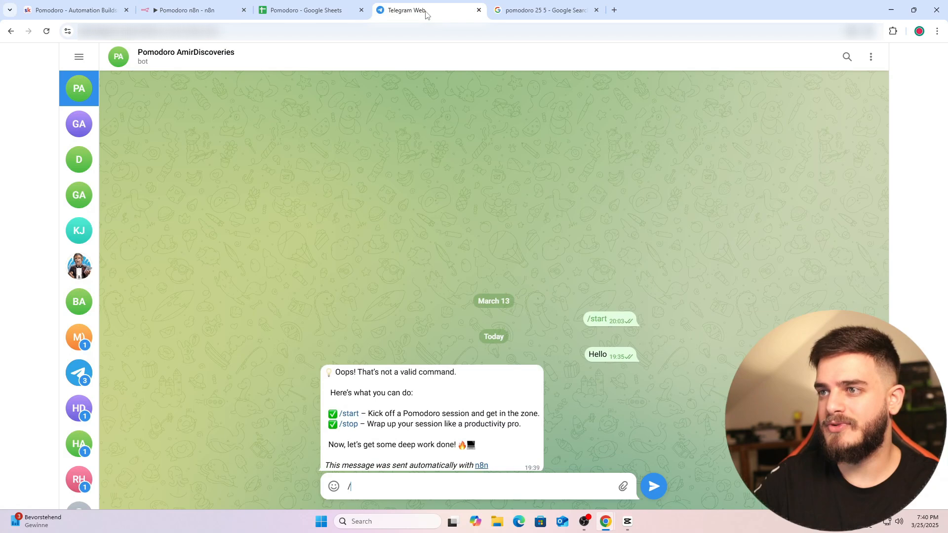
pyautogui.press('BackSpace')
pyautogui.doubleClick(321, 466)
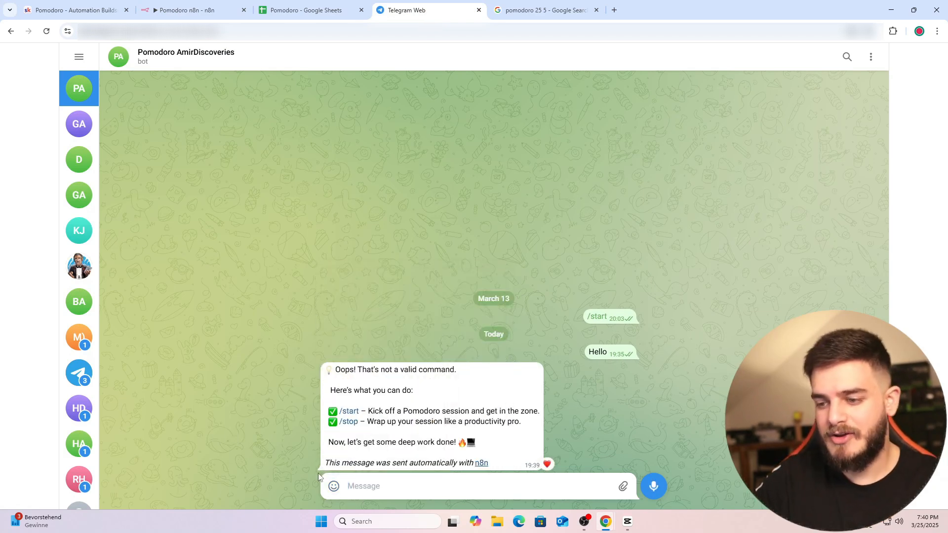
pyautogui.doubleClick(322, 469)
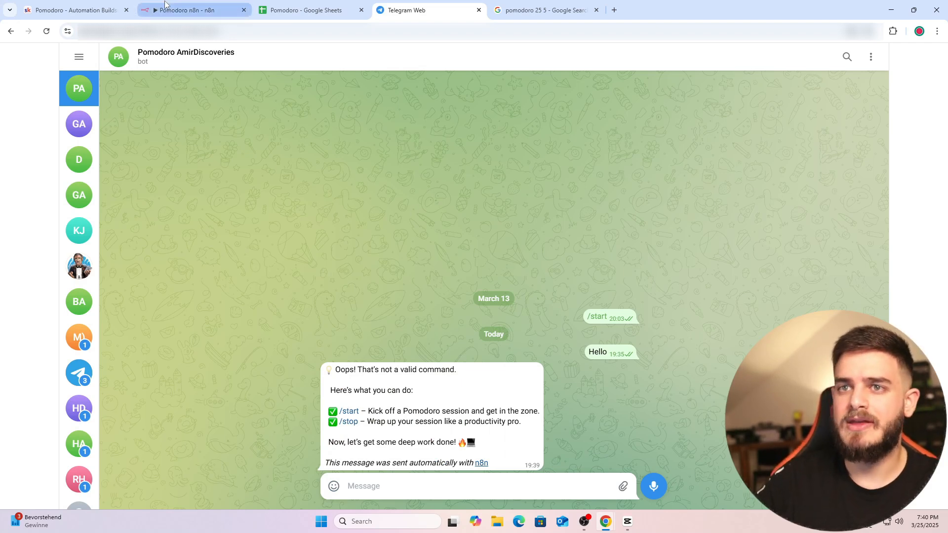
# Return to n8n and add the Append n8n Attribution field to the Telegram node, switched off.
pyautogui.click(193, 10)
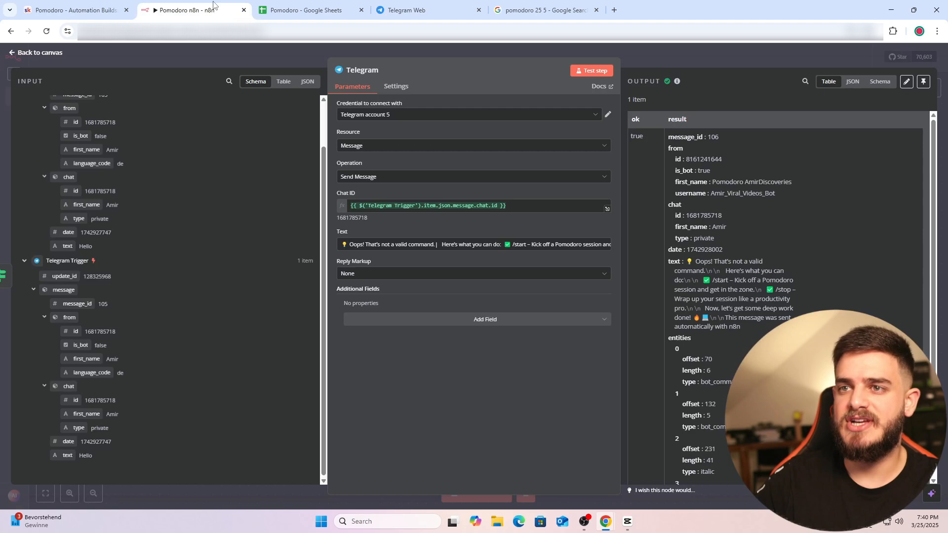
pyautogui.click(466, 327)
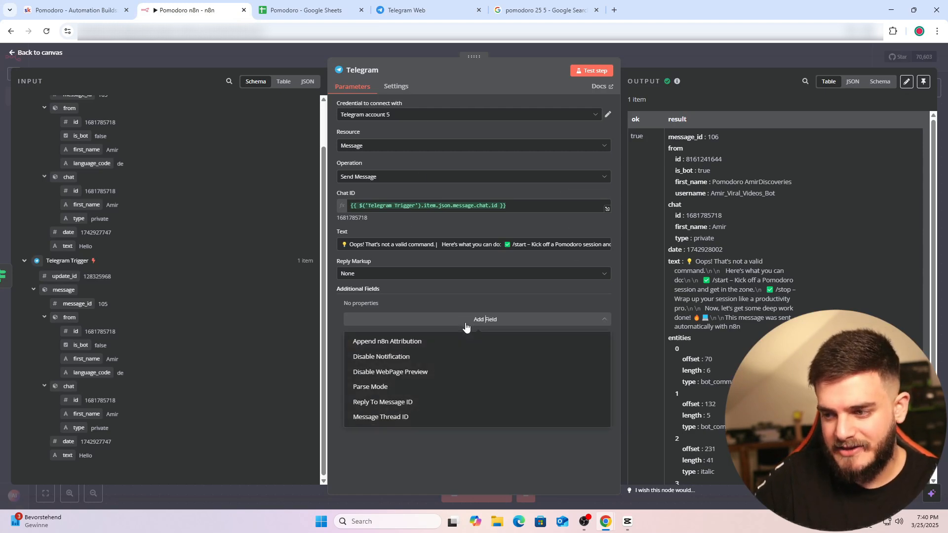
pyautogui.click(417, 344)
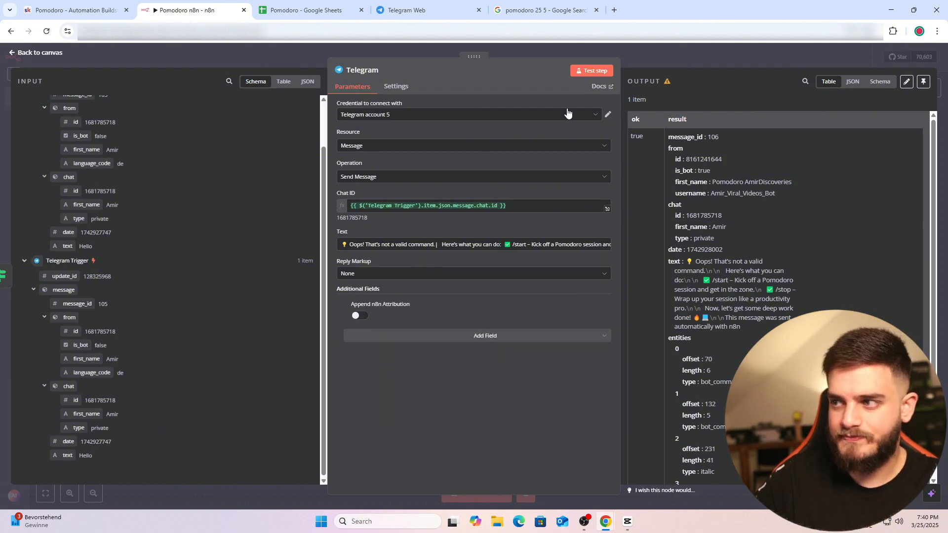
# Test the Telegram node again and compare the new message with the previous one in the Telegram Web chat.
pyautogui.click(592, 70)
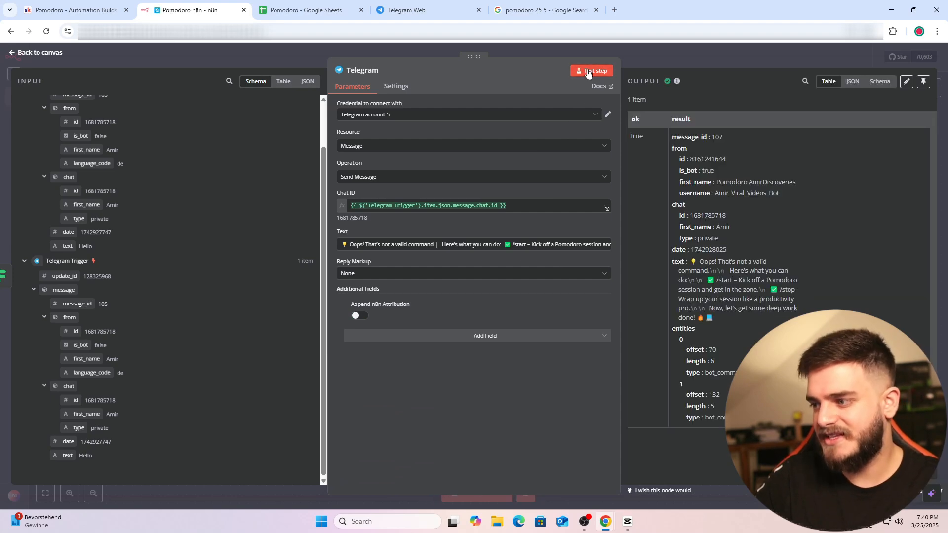
pyautogui.click(395, 10)
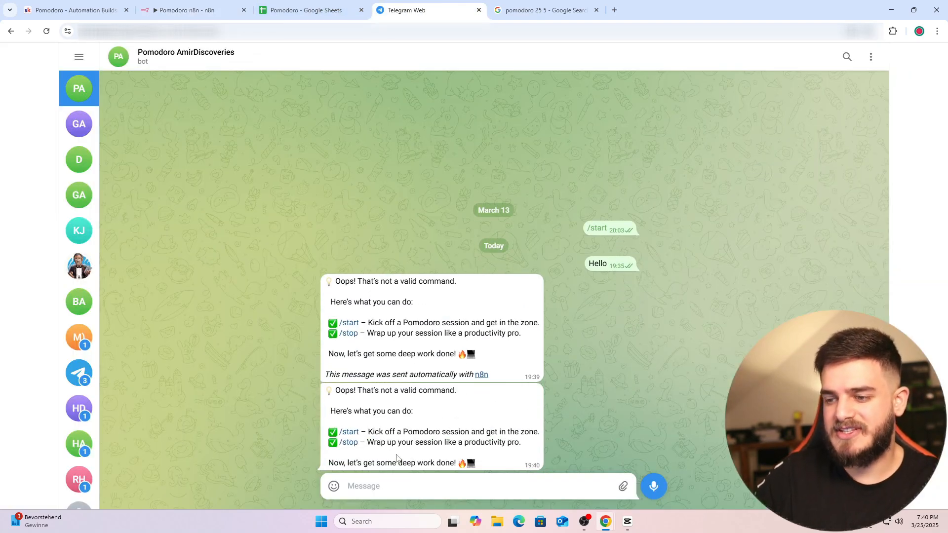
pyautogui.moveTo(332, 375); pyautogui.dragTo(426, 375)
pyautogui.click(449, 397)
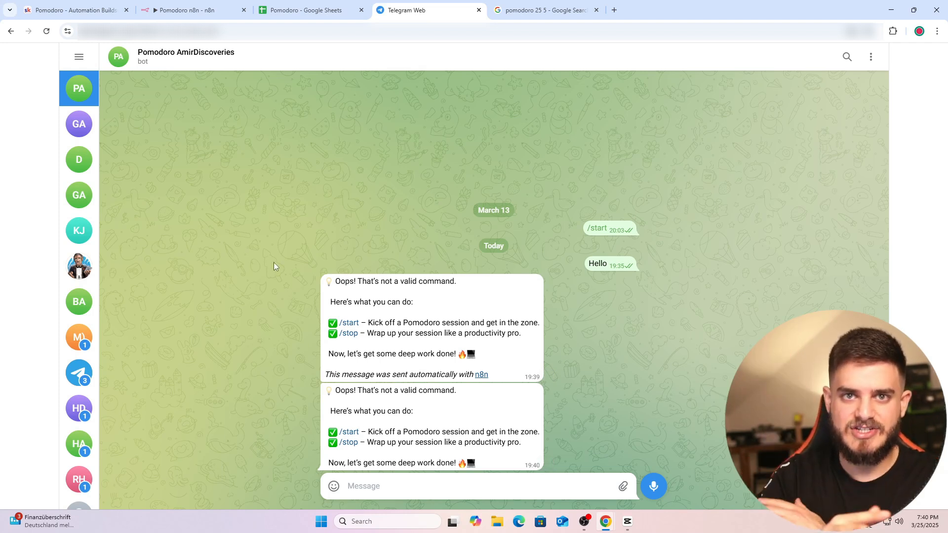
# Return to n8n, close the Telegram node's settings, save the workflow and clear its execution data.
pyautogui.click(158, 10)
pyautogui.click(411, 52)
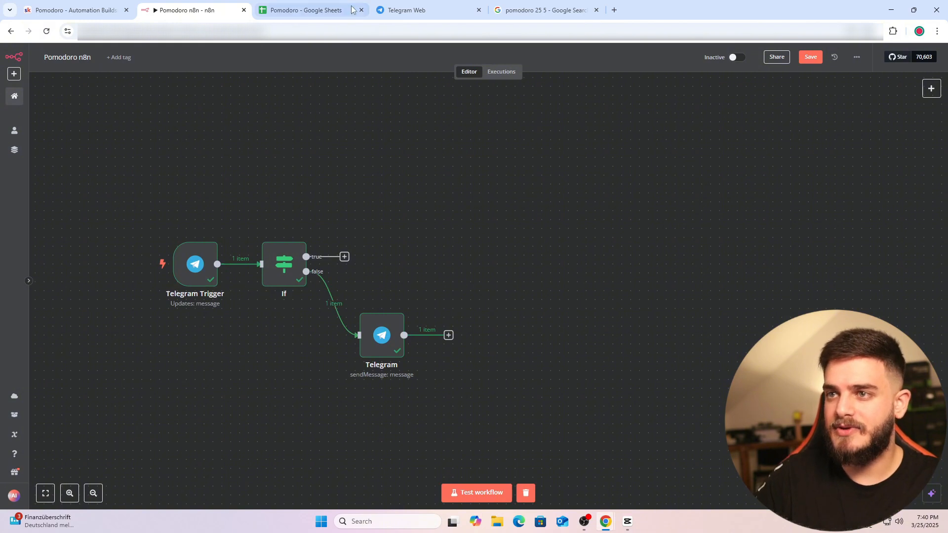
pyautogui.click(810, 57)
pyautogui.click(525, 493)
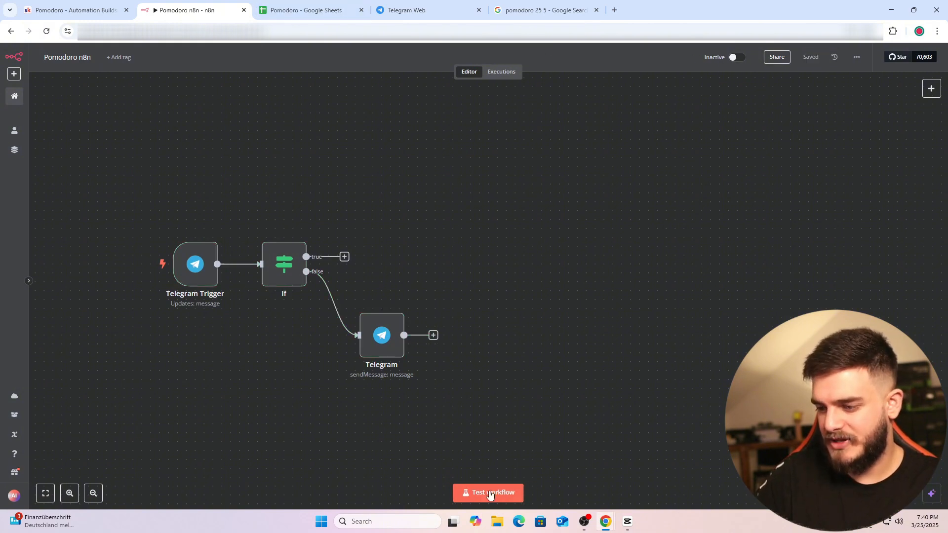
# Start a workflow test and send the /start command to the Pomodoro bot in Telegram Web.
pyautogui.click(473, 498)
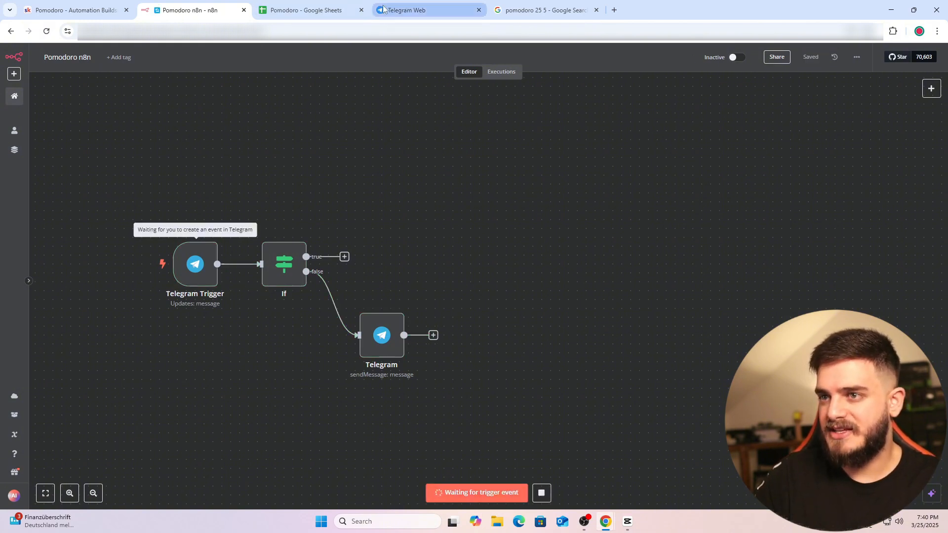
pyautogui.click(408, 10)
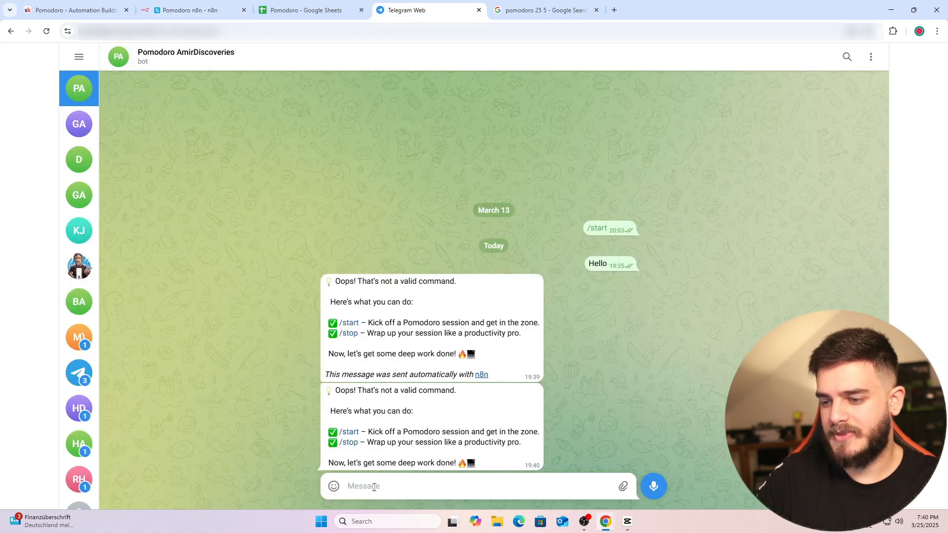
pyautogui.write('/')
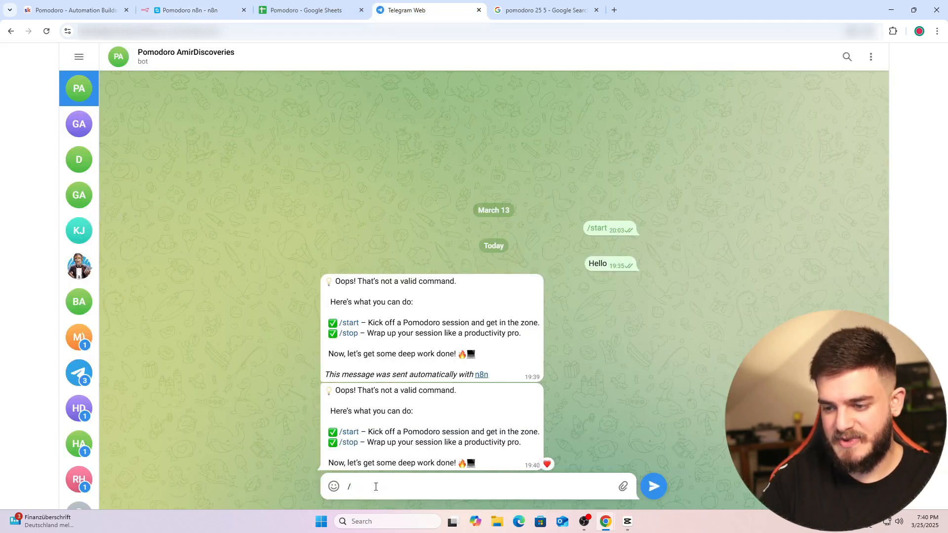
pyautogui.press('BackSpace')
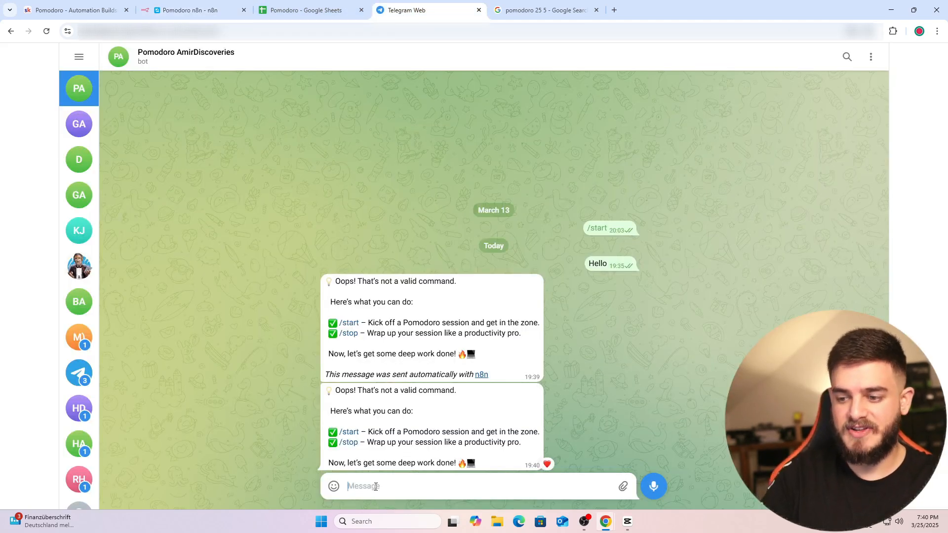
pyautogui.click(350, 433)
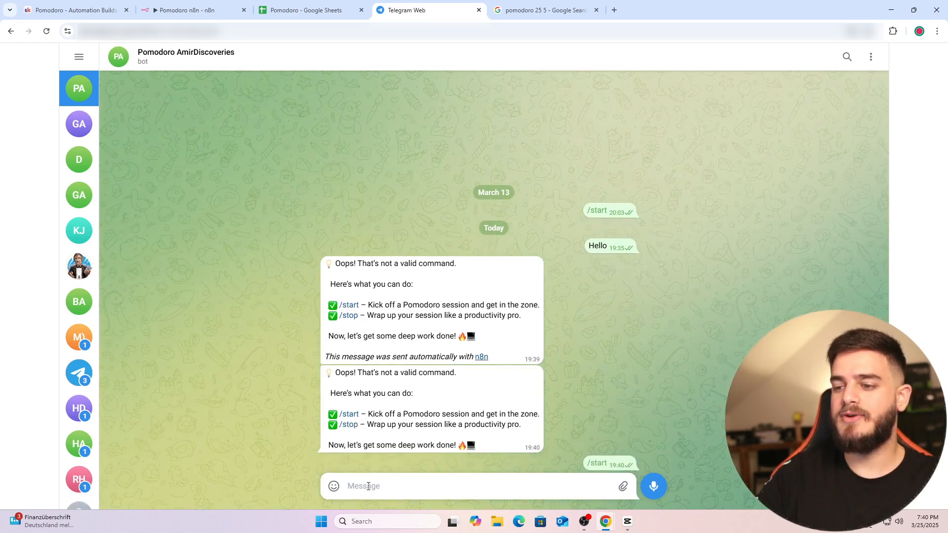
# Run the n8n workflow test once more and send /start to the bot again from the chat's command link.
pyautogui.click(190, 10)
pyautogui.click(457, 492)
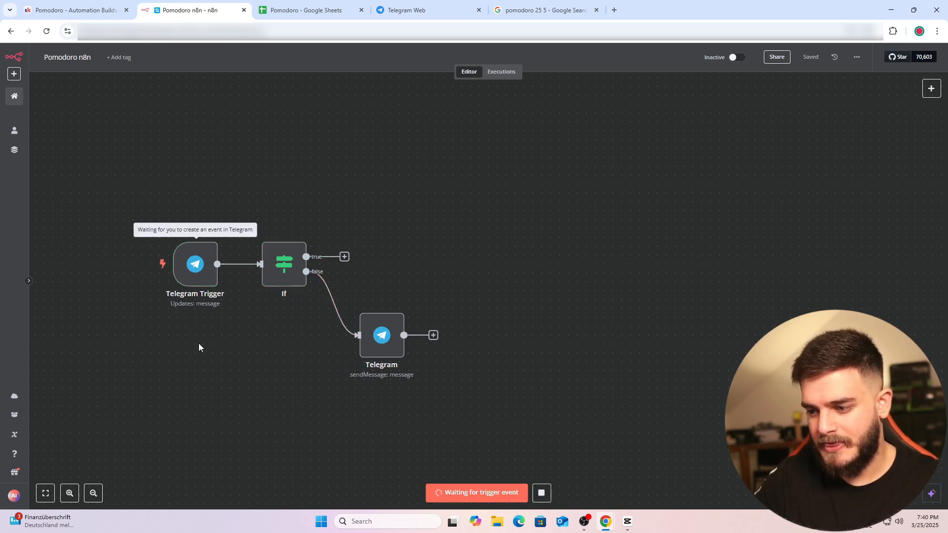
pyautogui.click(427, 10)
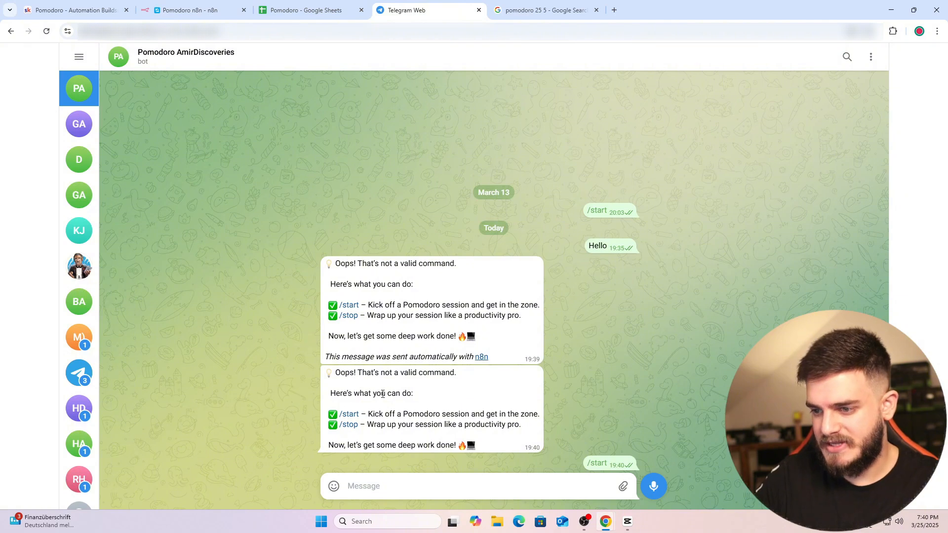
pyautogui.click(347, 418)
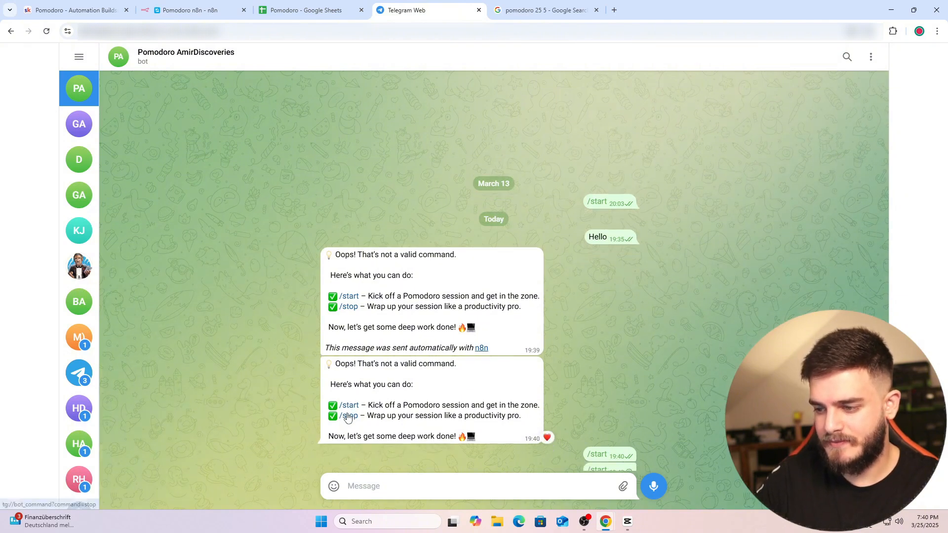
# Switch to n8n, examine the If node's True Branch output for the received command, and close the node's settings.
pyautogui.click(190, 10)
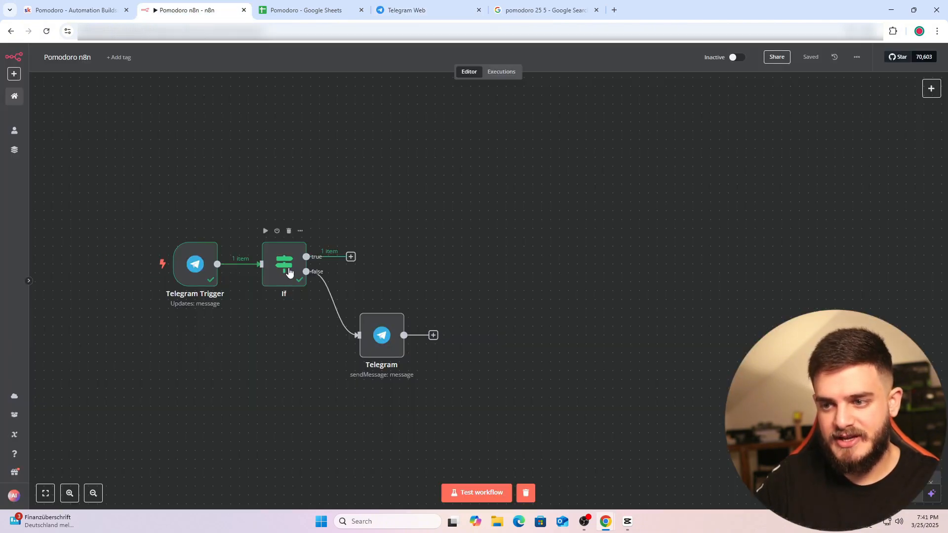
pyautogui.doubleClick(289, 272)
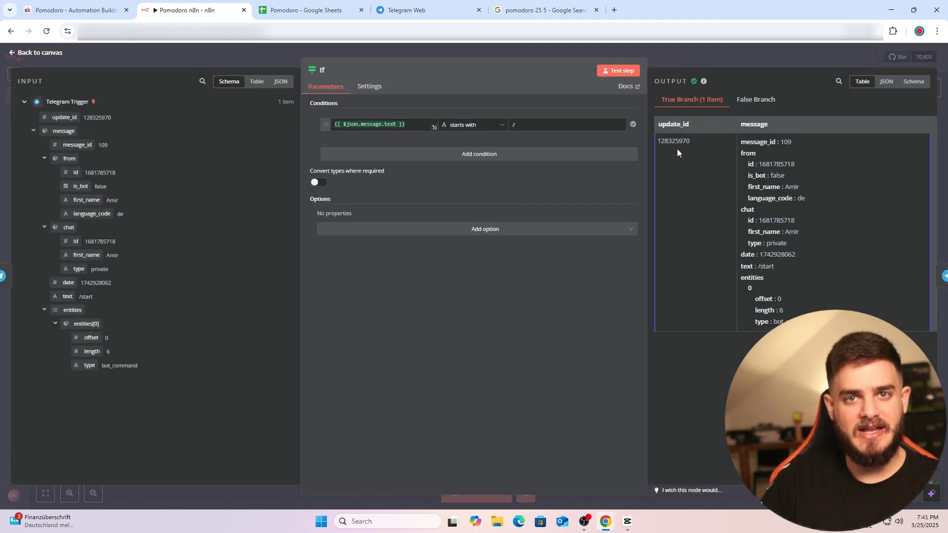
pyautogui.click(668, 47)
# Add a second If node to the true branch of the first If node.
pyautogui.click(351, 258)
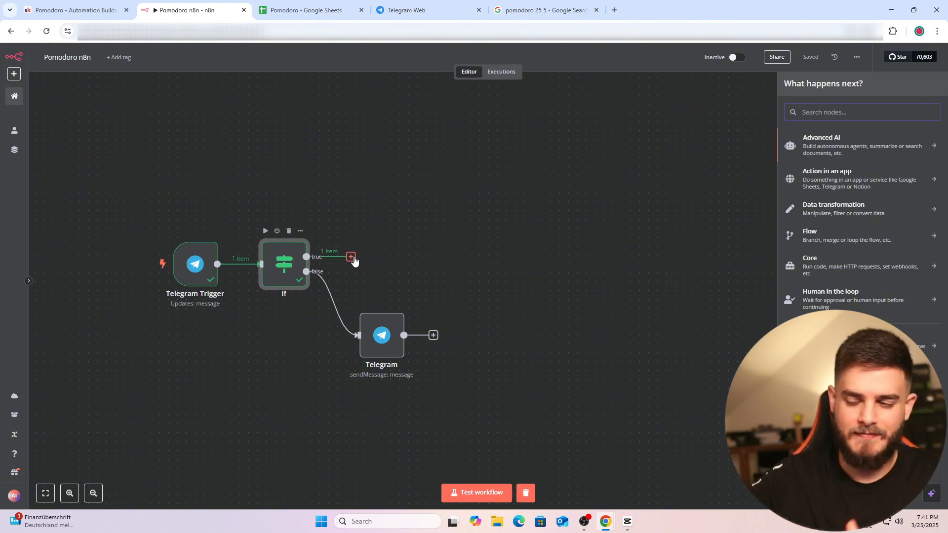
pyautogui.write('if')
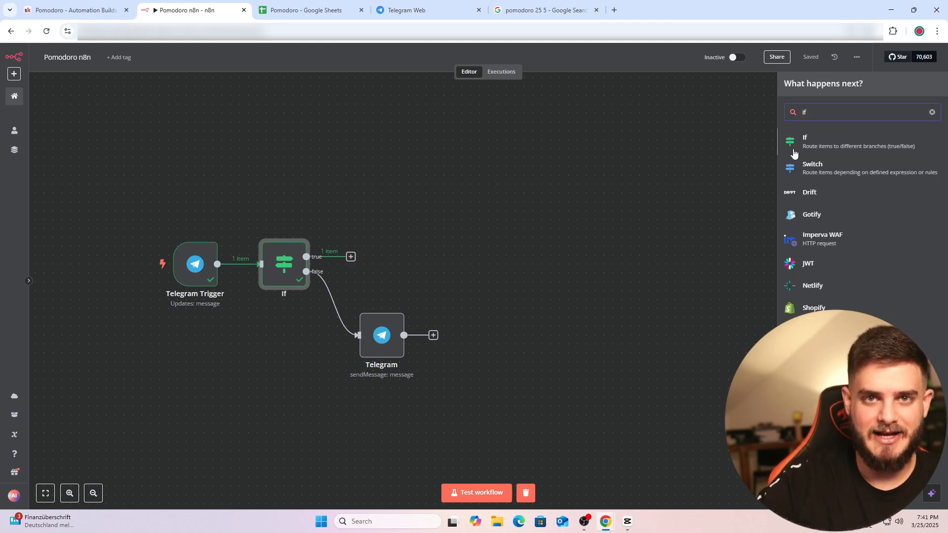
pyautogui.click(816, 142)
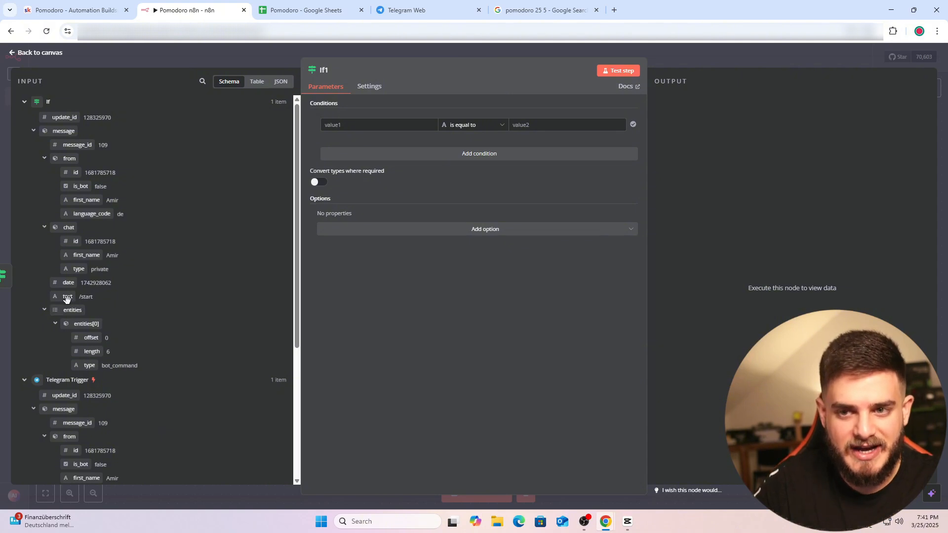
# Set the If1 condition to check that the Telegram Trigger's message text is equal to /start, test it, and close the node's settings.
pyautogui.scroll(-4, 73, 286)
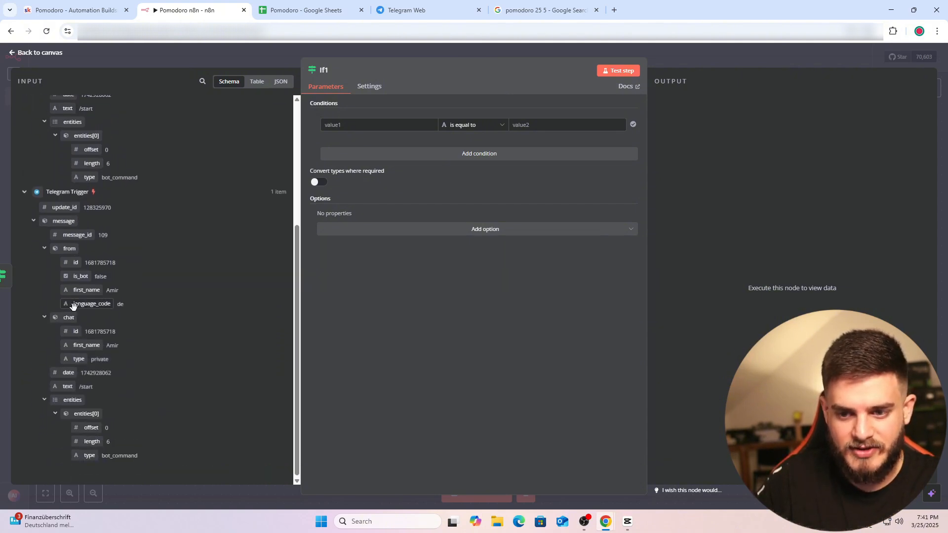
pyautogui.scroll(1, 61, 394)
pyautogui.scroll(-1, 70, 380)
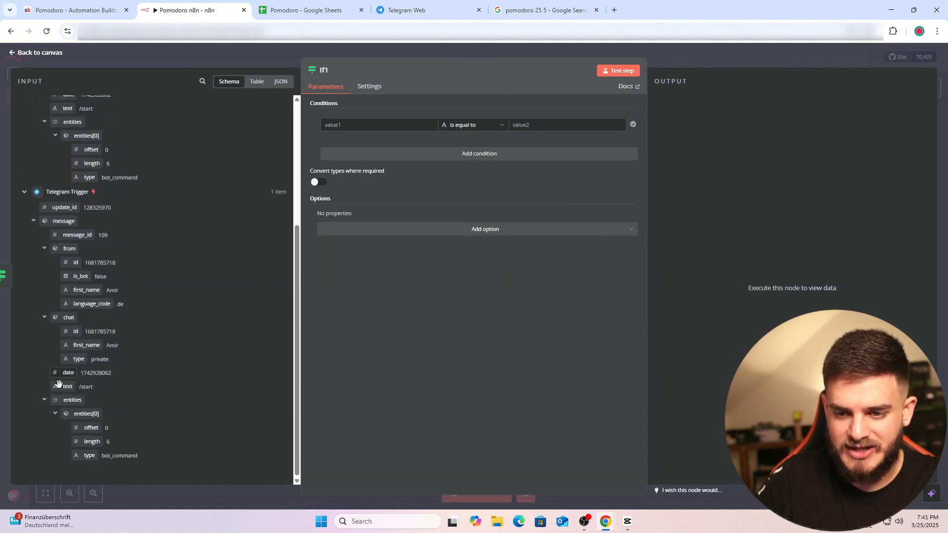
pyautogui.moveTo(68, 386); pyautogui.dragTo(344, 129)
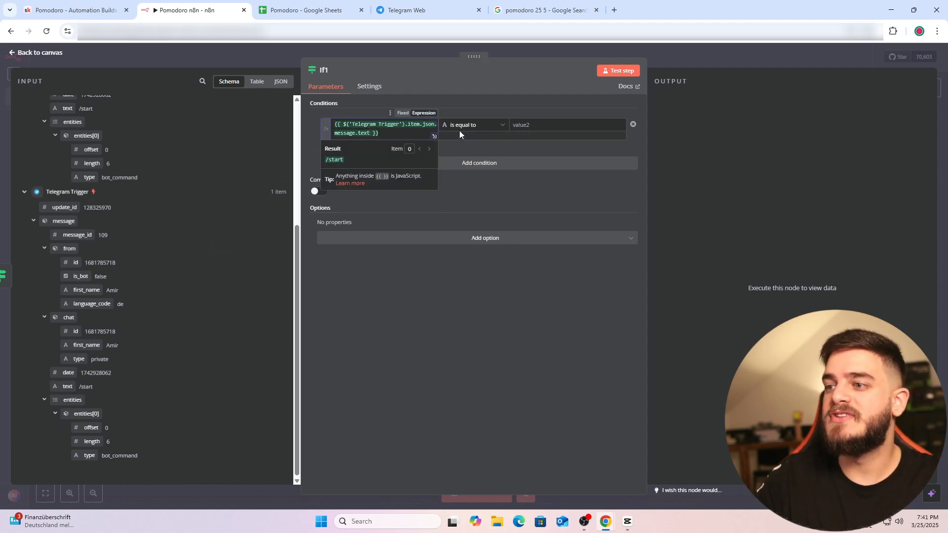
pyautogui.click(527, 127)
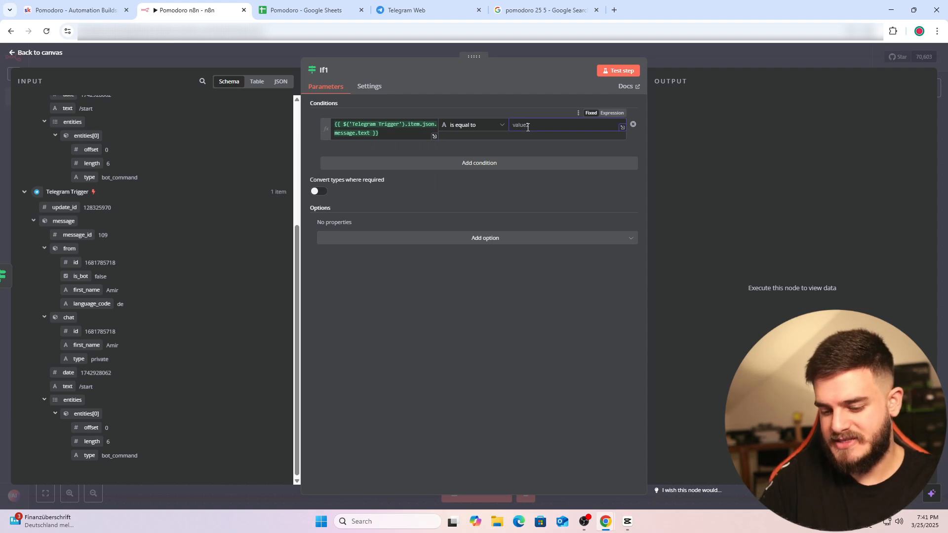
pyautogui.click(618, 71)
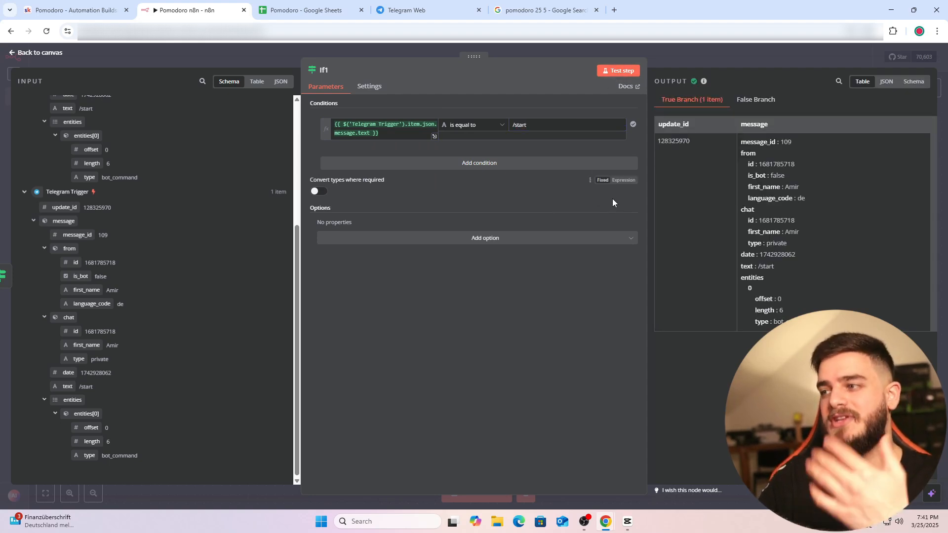
pyautogui.click(594, 53)
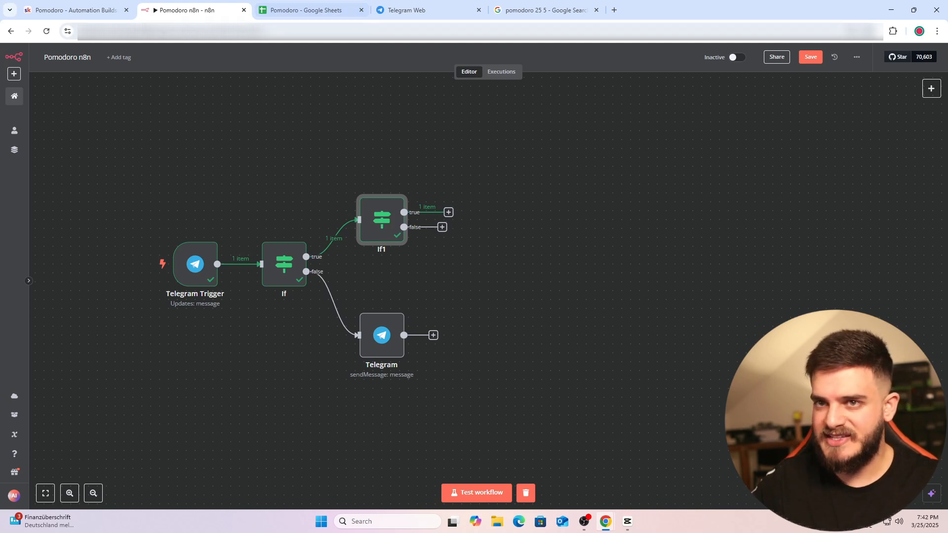
# Examine the Start Cycle Notification section on the Pomodoro course page and return to n8n.
pyautogui.click(74, 10)
pyautogui.click(391, 363)
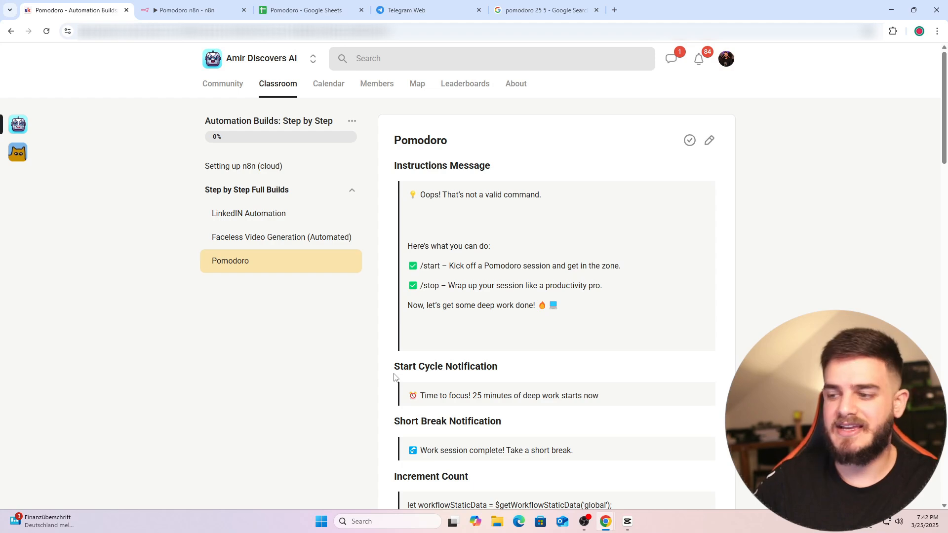
pyautogui.click(187, 10)
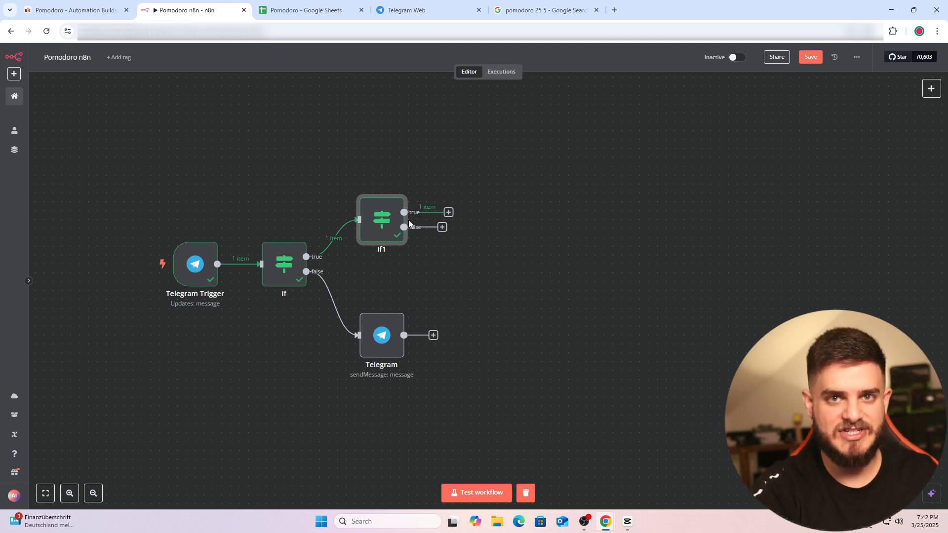
# Add a Telegram node with the Send Message operation to If1's true branch.
pyautogui.click(450, 213)
pyautogui.write('tele')
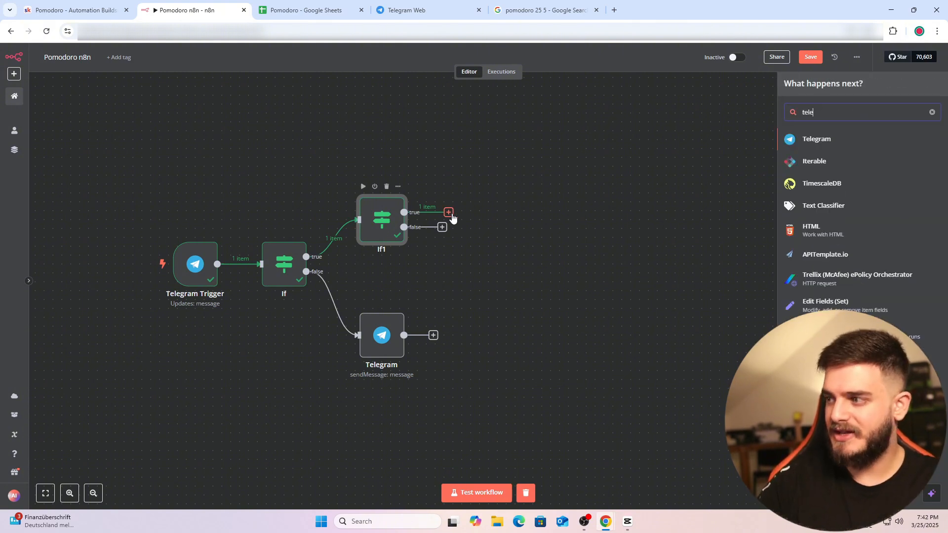
pyautogui.click(800, 142)
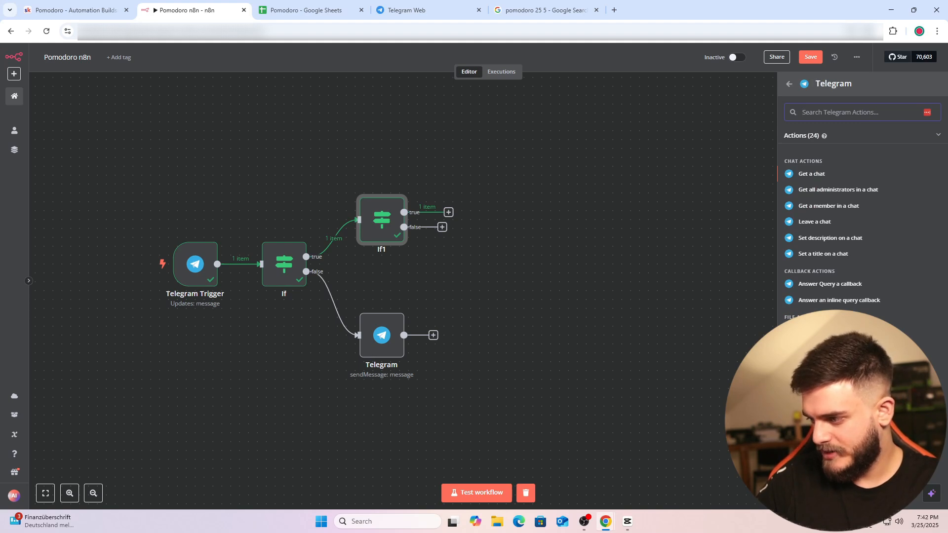
pyautogui.scroll(-1, 861, 222)
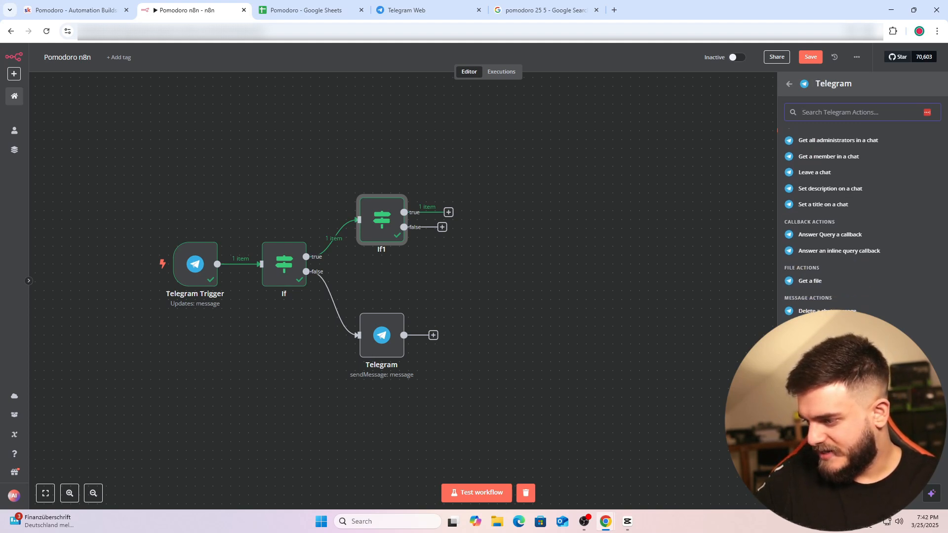
pyautogui.click(828, 456)
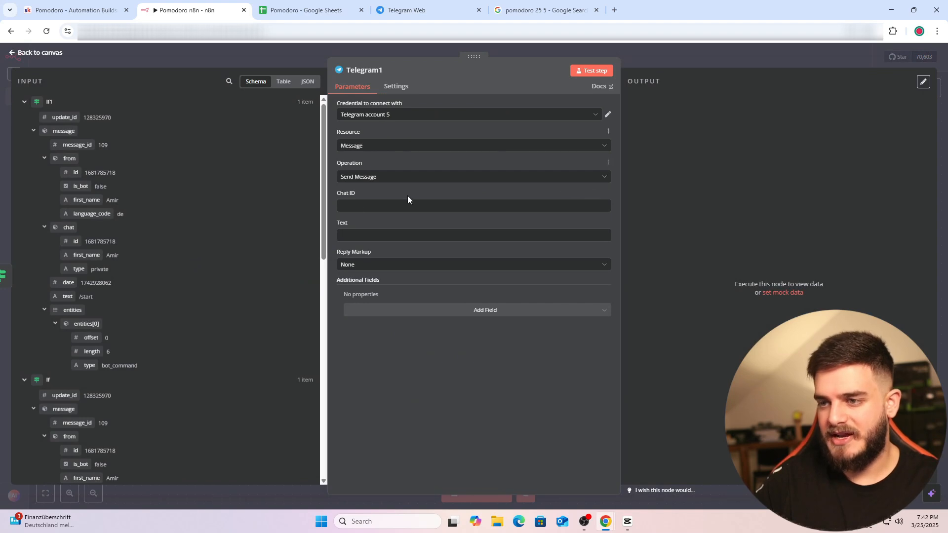
# Map the Telegram Trigger's message.chat.id to the Chat ID of the Telegram1 node.
pyautogui.click(362, 206)
pyautogui.scroll(-10, 104, 286)
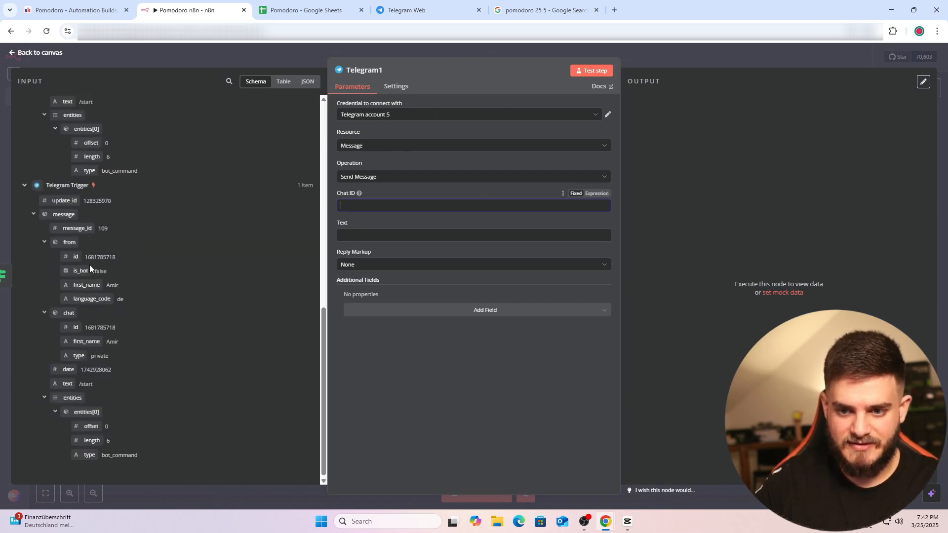
pyautogui.scroll(1, 81, 267)
pyautogui.scroll(-1, 80, 267)
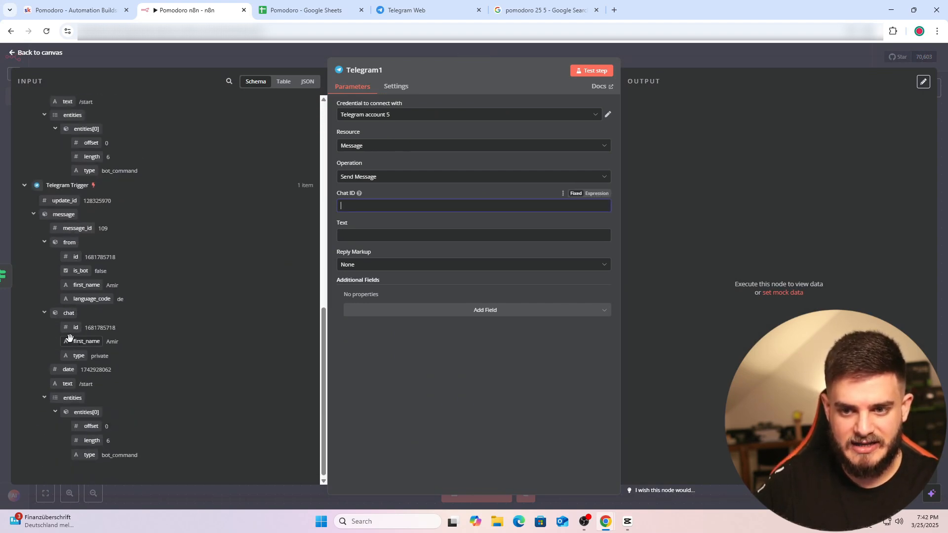
pyautogui.moveTo(72, 327); pyautogui.dragTo(352, 207)
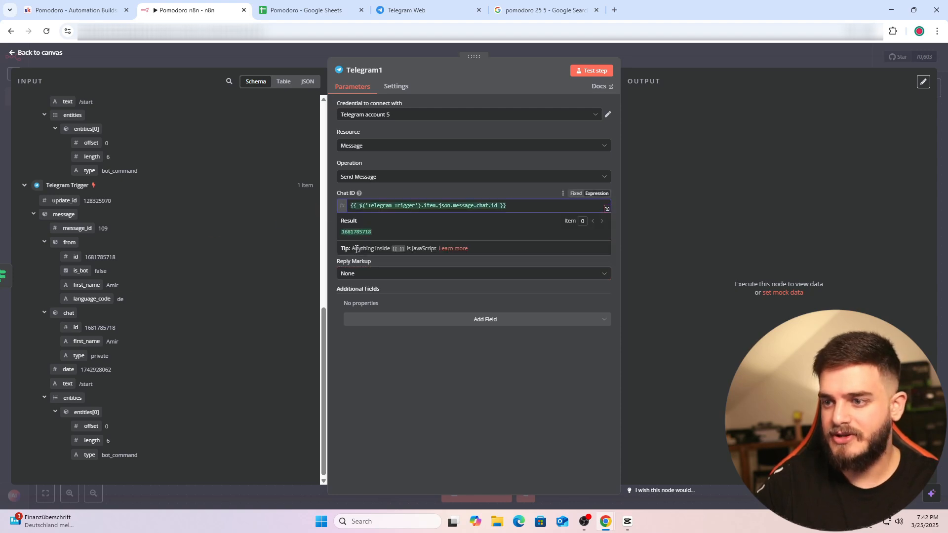
# Copy the Start Cycle Notification "Time to focus! 25 minutes of deep work starts now" from the course page into the Telegram1 message text.
pyautogui.click(330, 238)
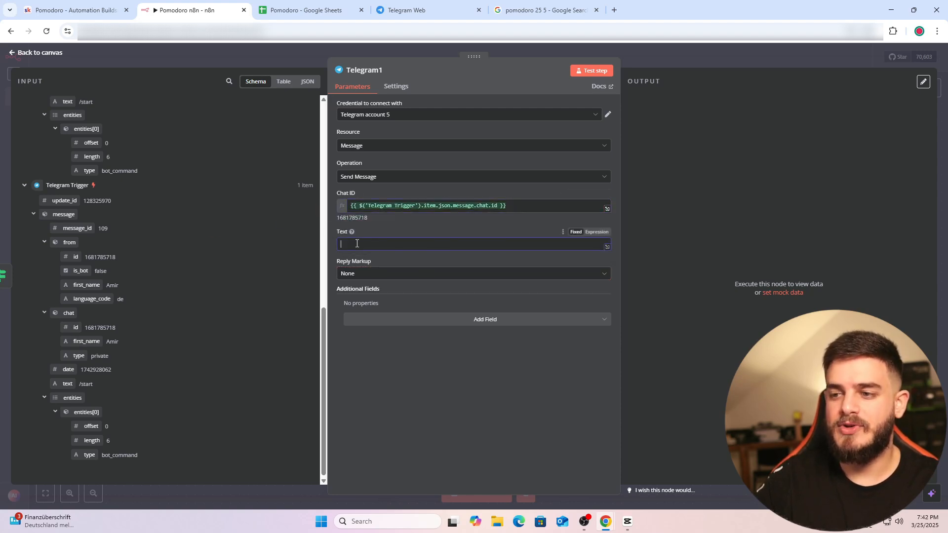
pyautogui.click(74, 10)
pyautogui.scroll(-3, 417, 276)
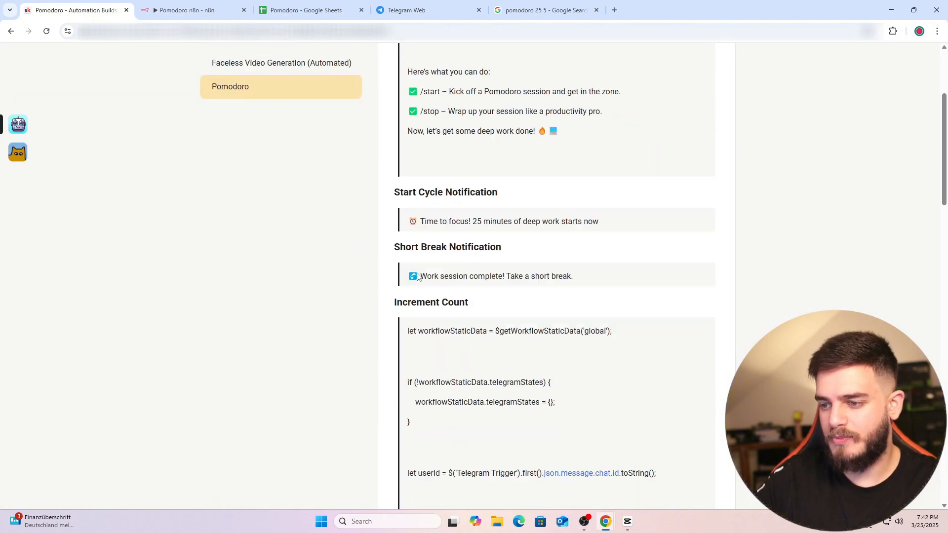
pyautogui.scroll(2, 416, 256)
pyautogui.moveTo(409, 247); pyautogui.dragTo(599, 248)
pyautogui.hotkey('ctrl', 'c')
pyautogui.click(188, 10)
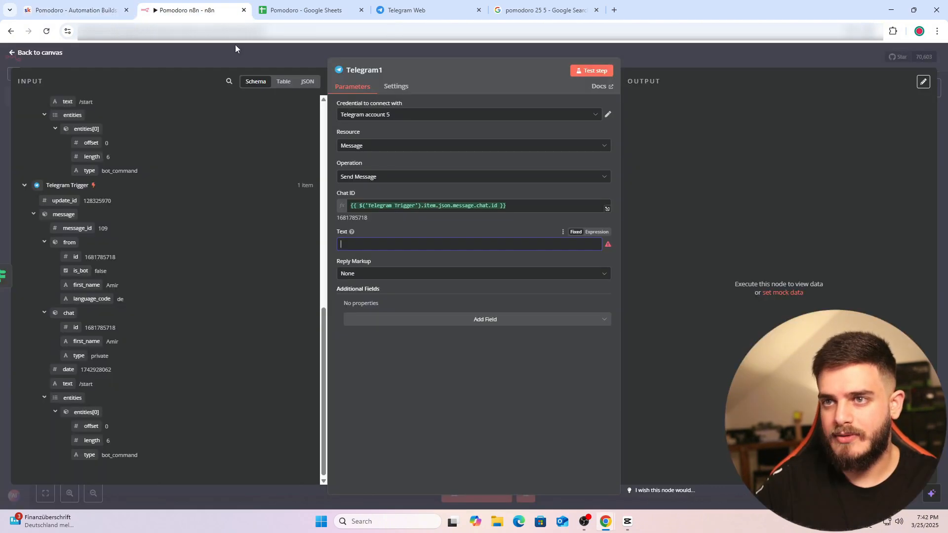
pyautogui.click(393, 244)
pyautogui.hotkey('ctrl', 'v')
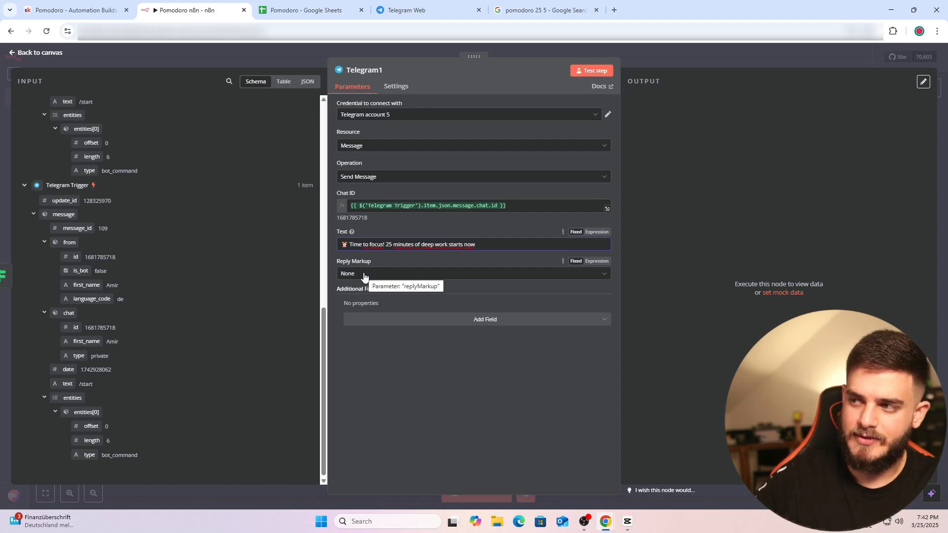
# Test the Telegram1 node and check the delivered message in Telegram Web.
pyautogui.click(592, 72)
pyautogui.click(292, 12)
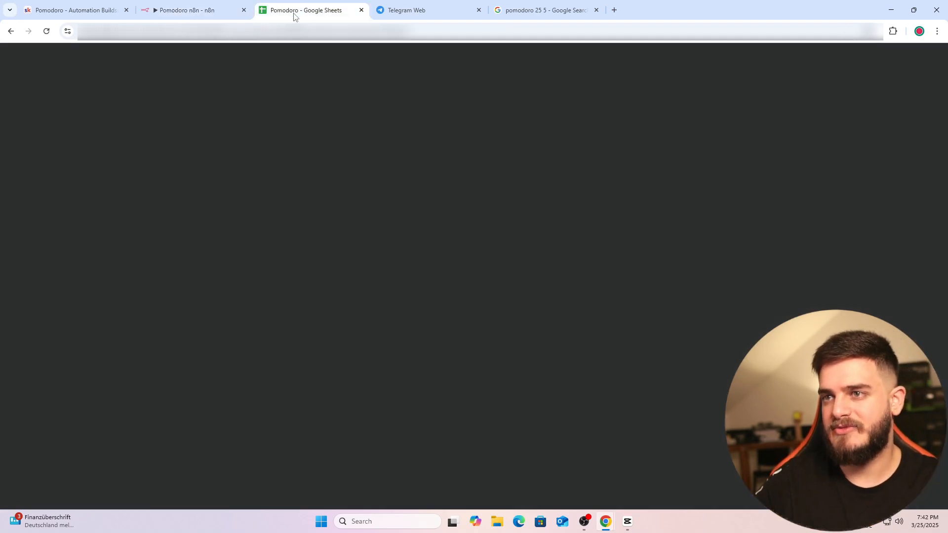
pyautogui.click(401, 18)
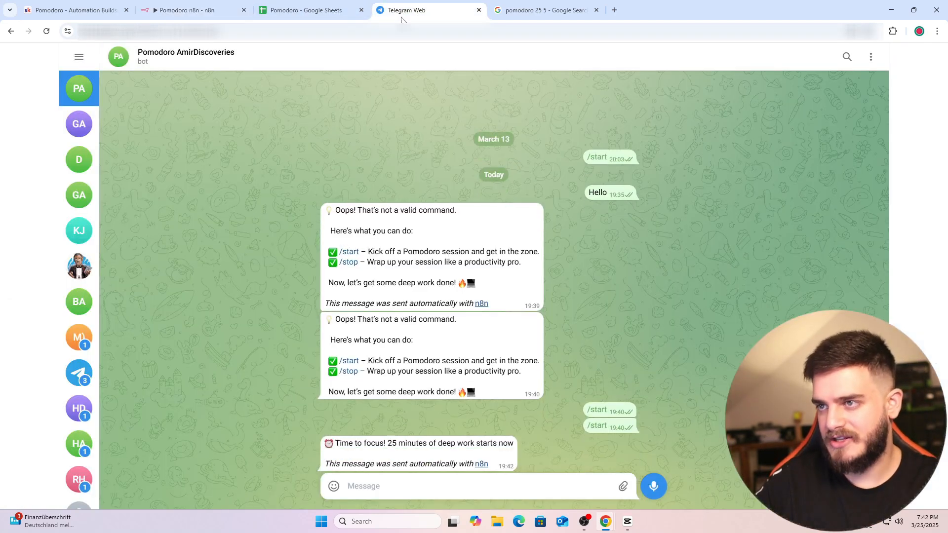
# Return to n8n, add the Append n8n Attribution field switched off to the Telegram1 node, and test the node again.
pyautogui.click(188, 10)
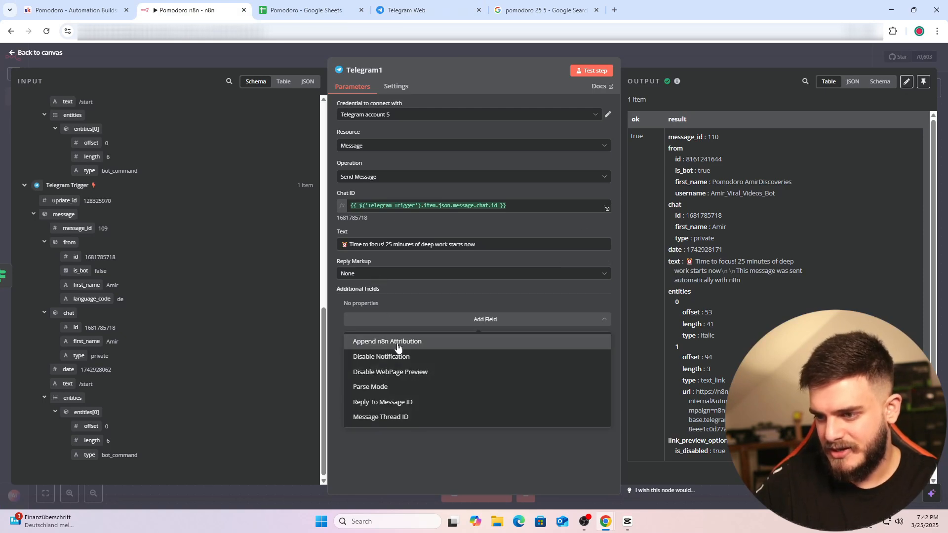
pyautogui.click(371, 342)
pyautogui.click(591, 71)
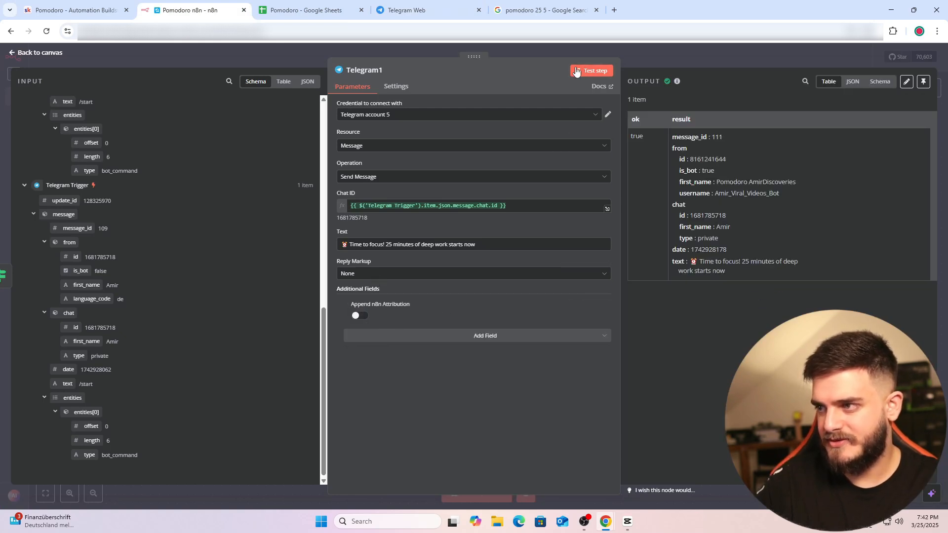
# Check the resent message in Telegram Web, then return to n8n and close the Telegram1 node's settings.
pyautogui.click(410, 9)
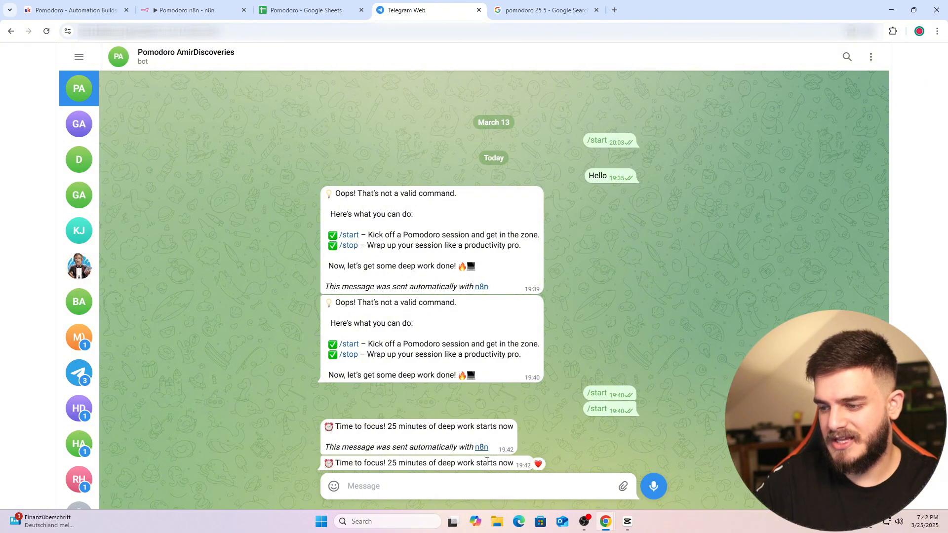
pyautogui.click(166, 12)
pyautogui.click(645, 63)
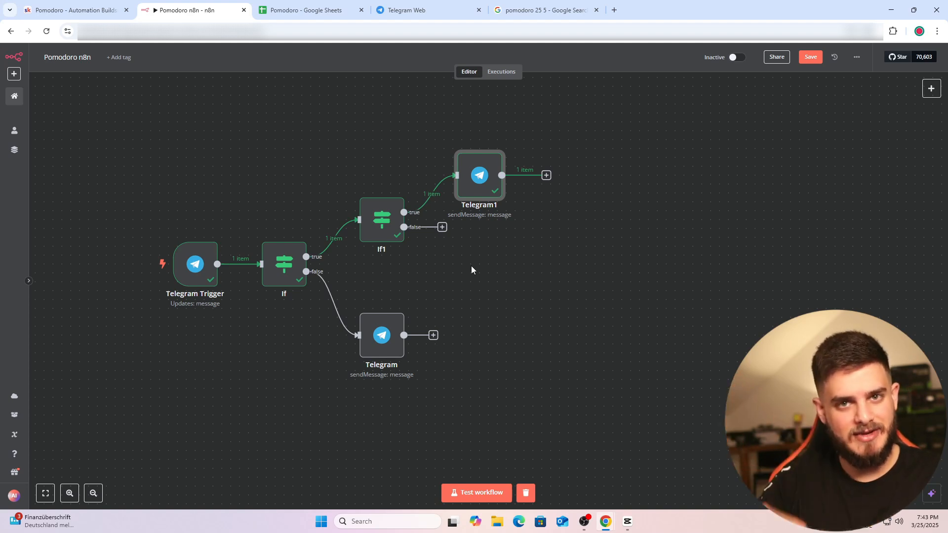
# Add a Wait node after the Telegram1 node.
pyautogui.click(546, 175)
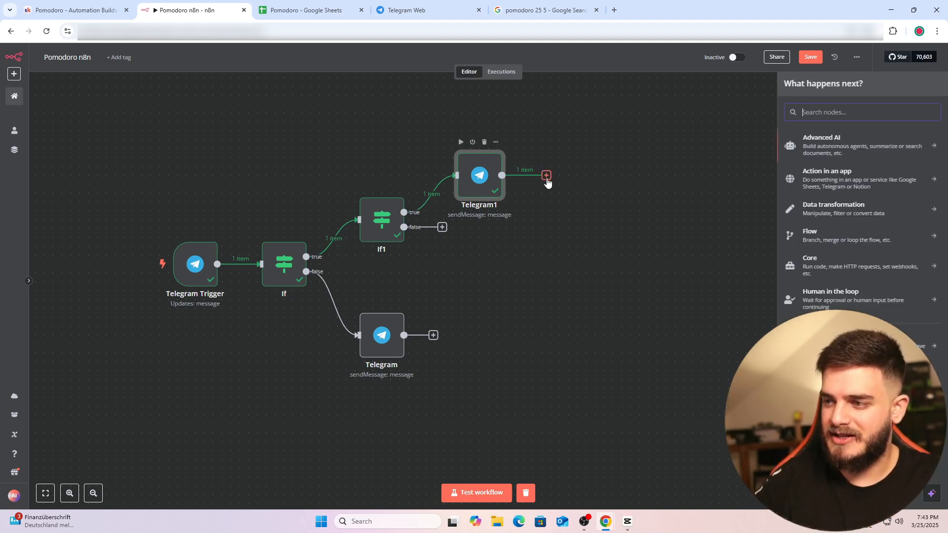
pyautogui.write('wait')
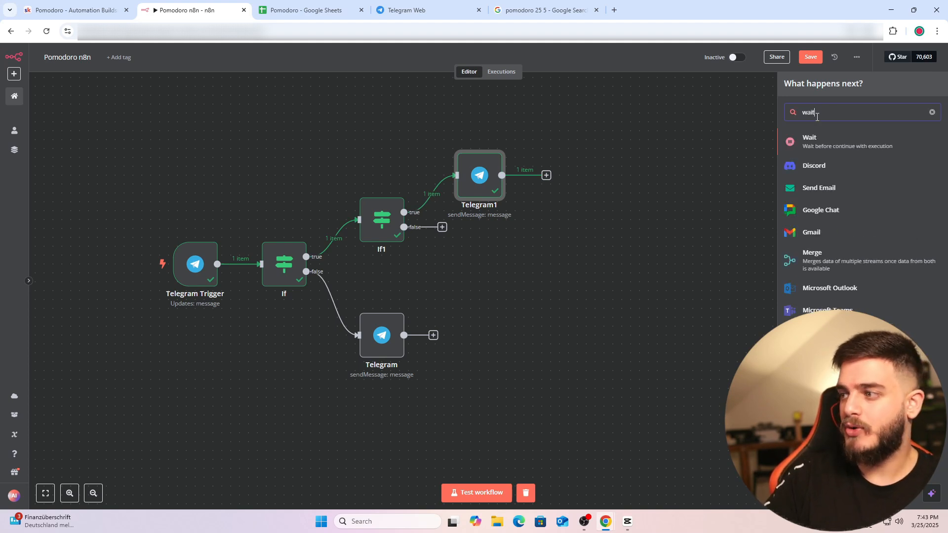
pyautogui.click(816, 144)
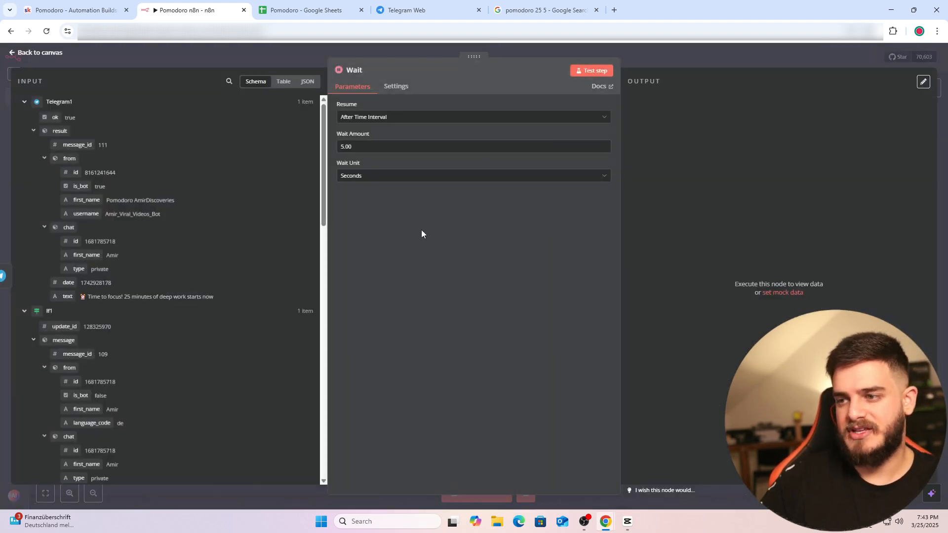
# Set the Wait node's interval to 25 minutes, start a test of it, and close its settings.
pyautogui.click(359, 177)
pyautogui.click(363, 213)
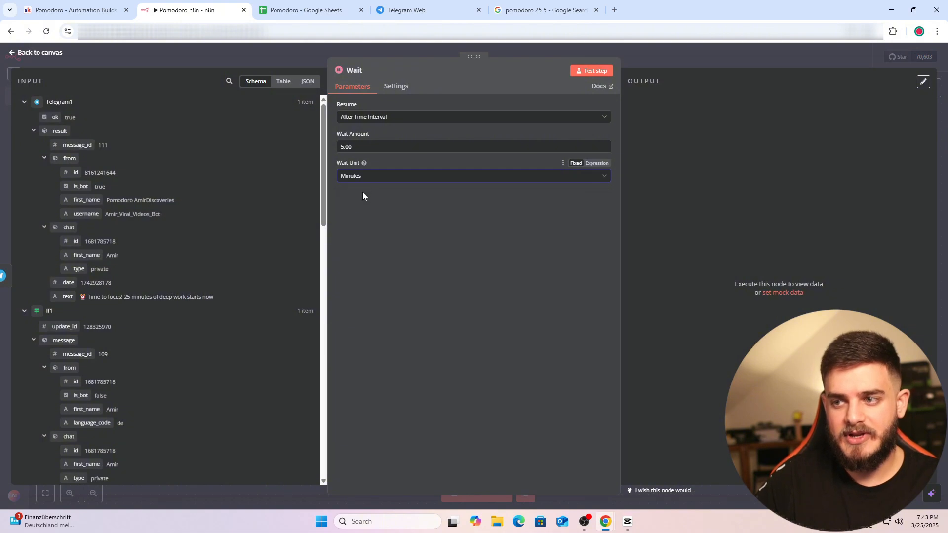
pyautogui.moveTo(356, 146); pyautogui.dragTo(328, 147)
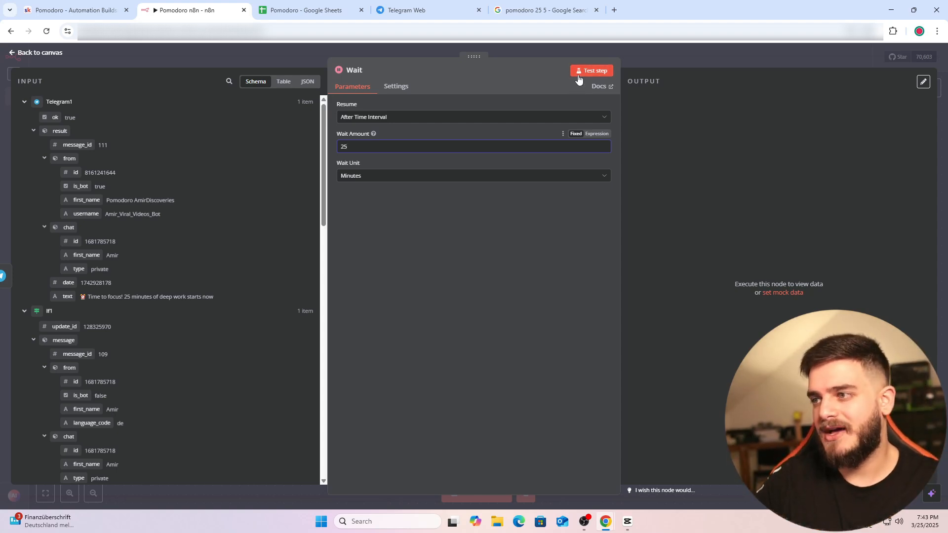
pyautogui.click(596, 74)
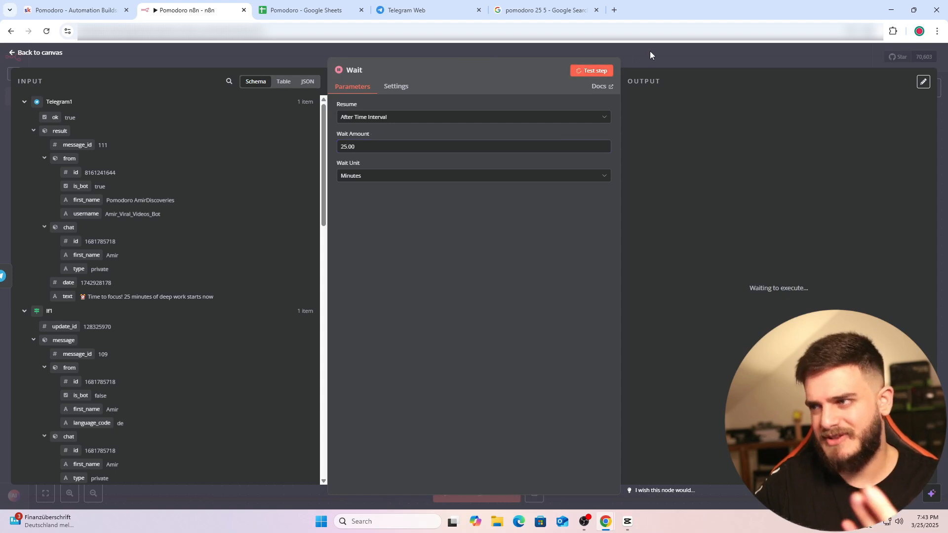
pyautogui.click(650, 52)
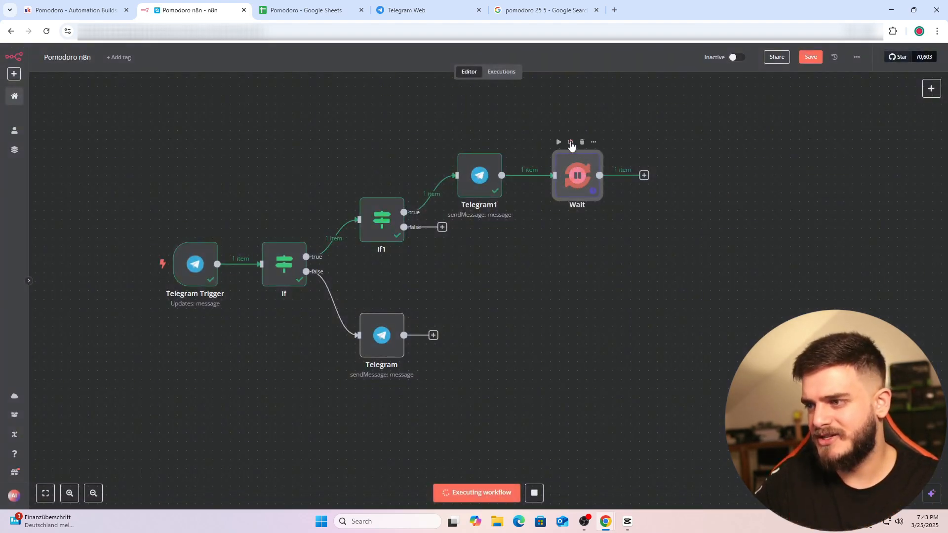
# Delete the executing Wait node and add a new Wait node after the Telegram1 node.
pyautogui.click(571, 141)
pyautogui.click(570, 141)
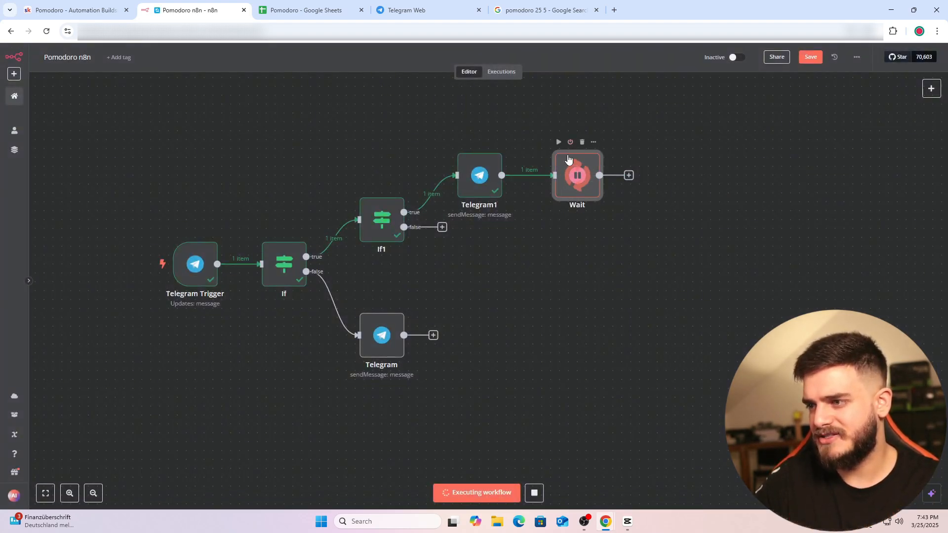
pyautogui.press('Delete')
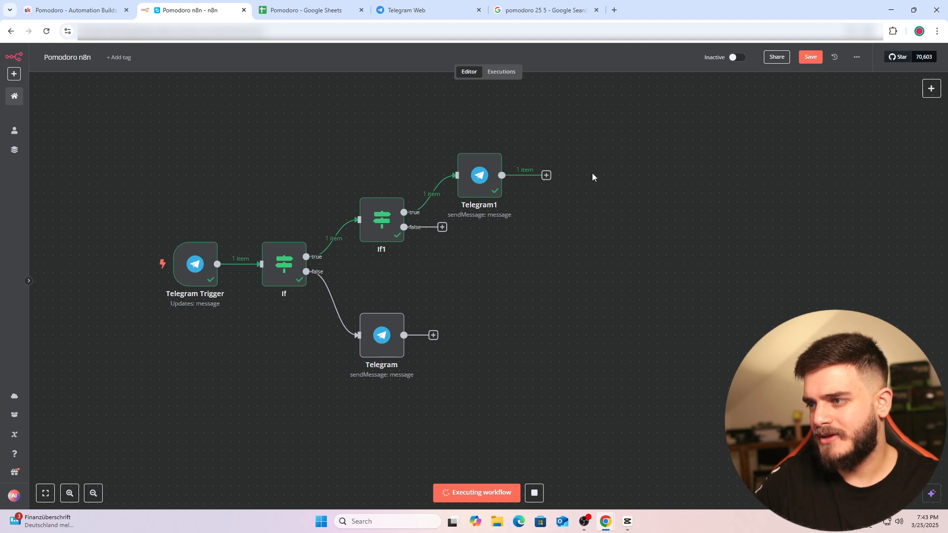
pyautogui.click(547, 176)
pyautogui.write('wa')
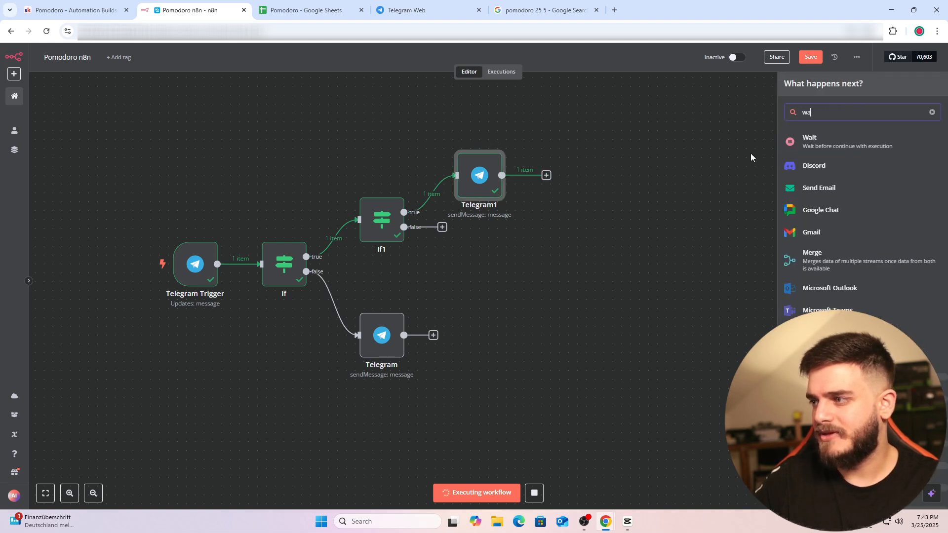
pyautogui.click(790, 144)
# Set the new Wait node's unit to Minutes and its wait amount to 25, then close its settings.
pyautogui.click(366, 175)
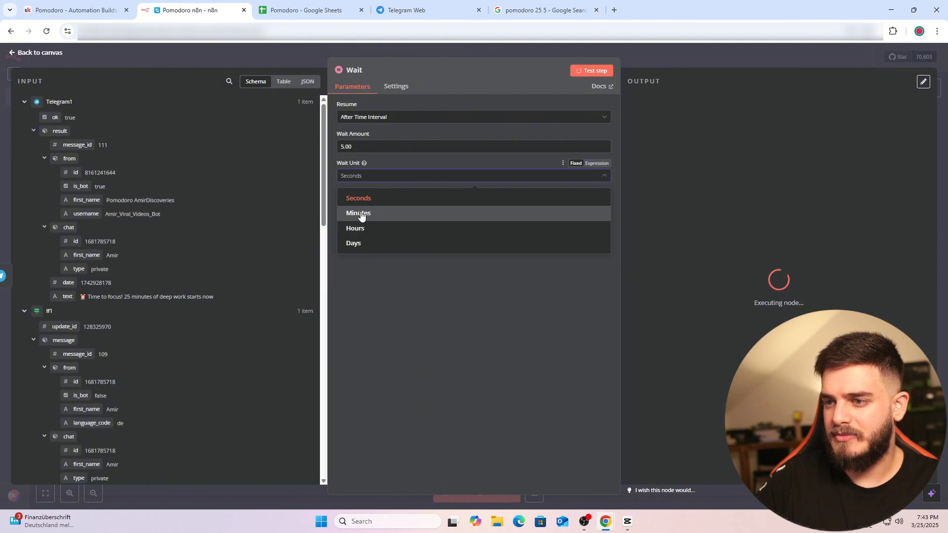
pyautogui.click(359, 213)
pyautogui.moveTo(357, 147); pyautogui.dragTo(310, 149)
pyautogui.write('25')
pyautogui.click(647, 67)
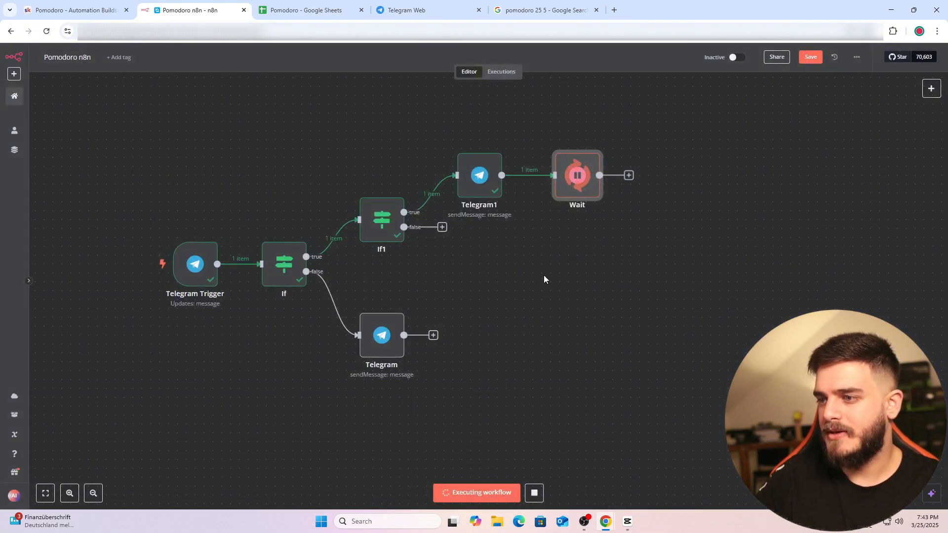
# Stop the running workflow execution.
pyautogui.moveTo(543, 274); pyautogui.dragTo(463, 288)
pyautogui.click(534, 492)
pyautogui.moveTo(544, 287); pyautogui.dragTo(441, 309)
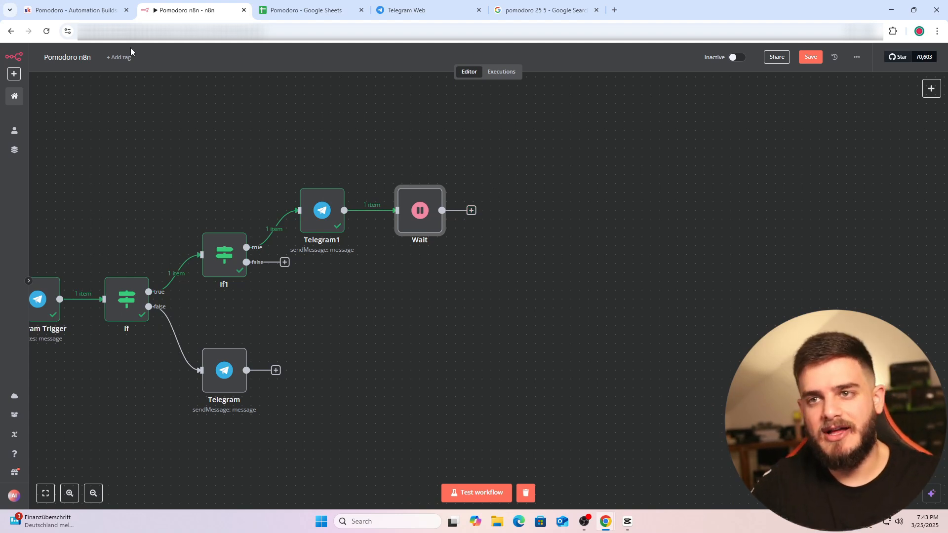
# Copy the "Start Cycle Notification" heading from the Pomodoro classroom page and rename the Telegram1 node in n8n to it.
pyautogui.click(68, 7)
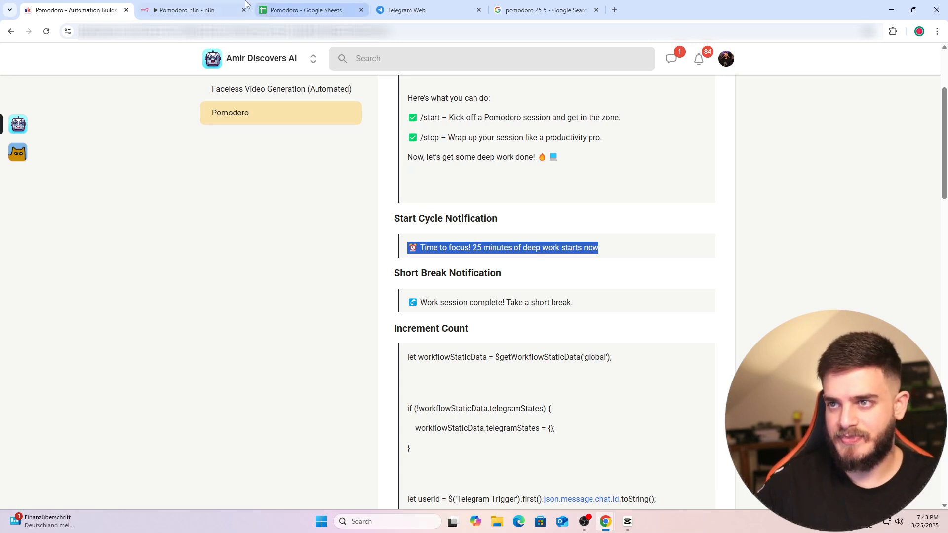
pyautogui.moveTo(394, 219); pyautogui.dragTo(502, 228)
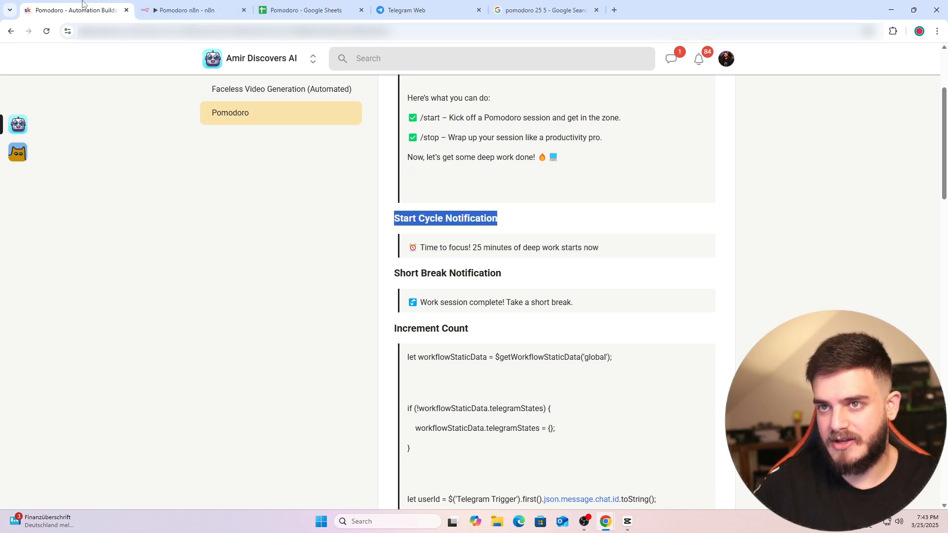
pyautogui.click(212, 11)
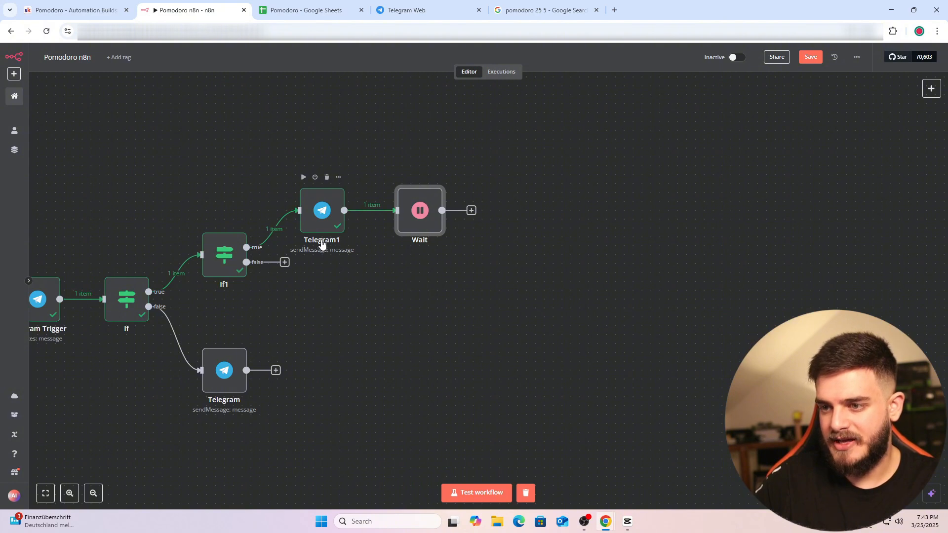
pyautogui.doubleClick(316, 222)
pyautogui.click(365, 70)
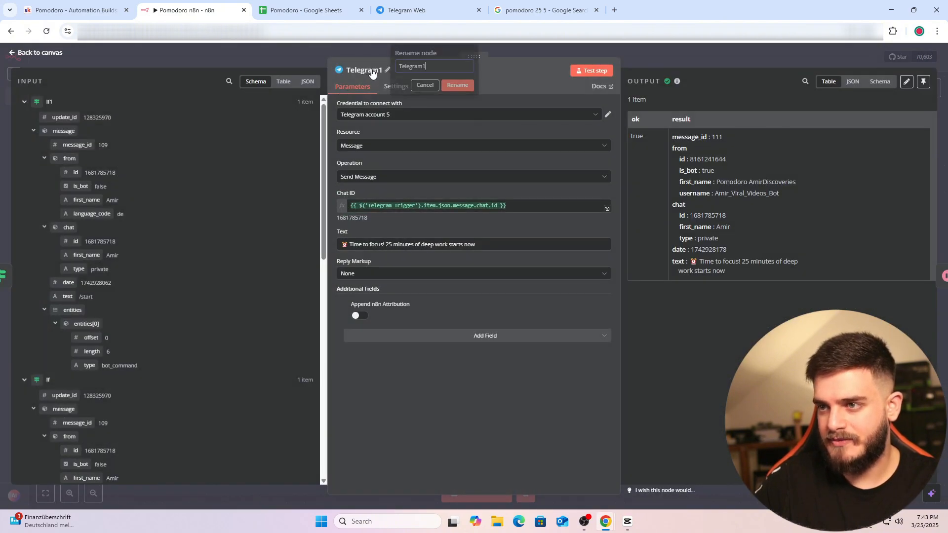
pyautogui.write('Start Cycle Notification')
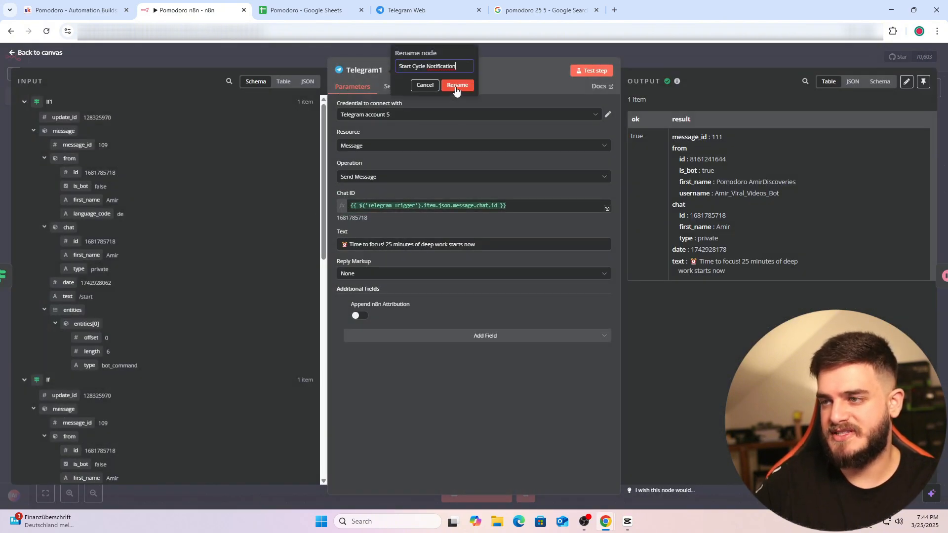
pyautogui.click(457, 86)
pyautogui.press('Escape')
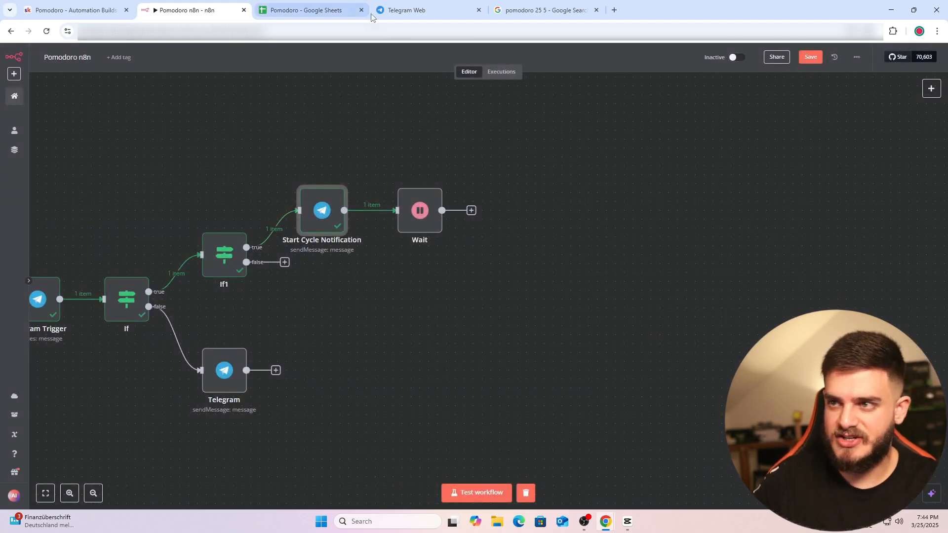
# Copy the "Instructions Message" heading from the classroom page and rename the Telegram node on the first If node's false branch in n8n to it.
pyautogui.click(94, 11)
pyautogui.scroll(3, 459, 212)
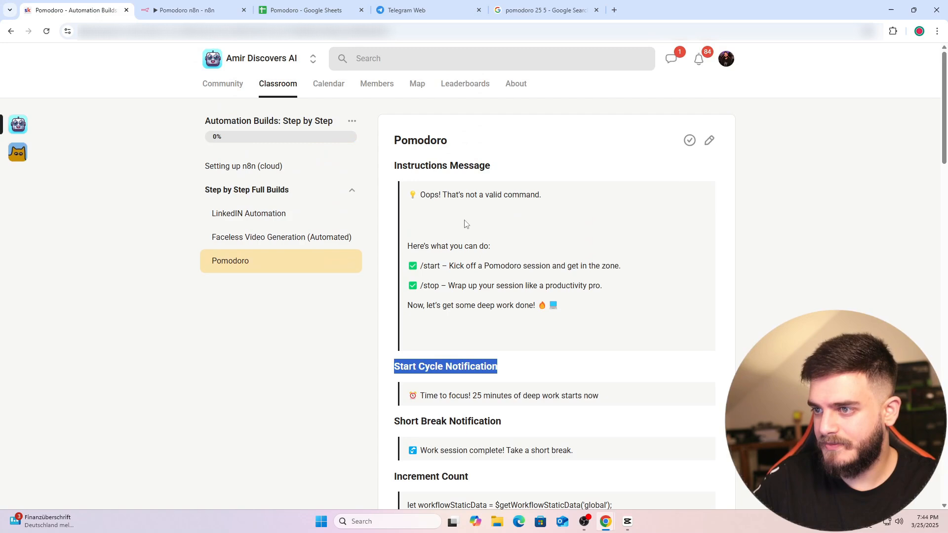
pyautogui.tripleClick(422, 169)
pyautogui.click(190, 11)
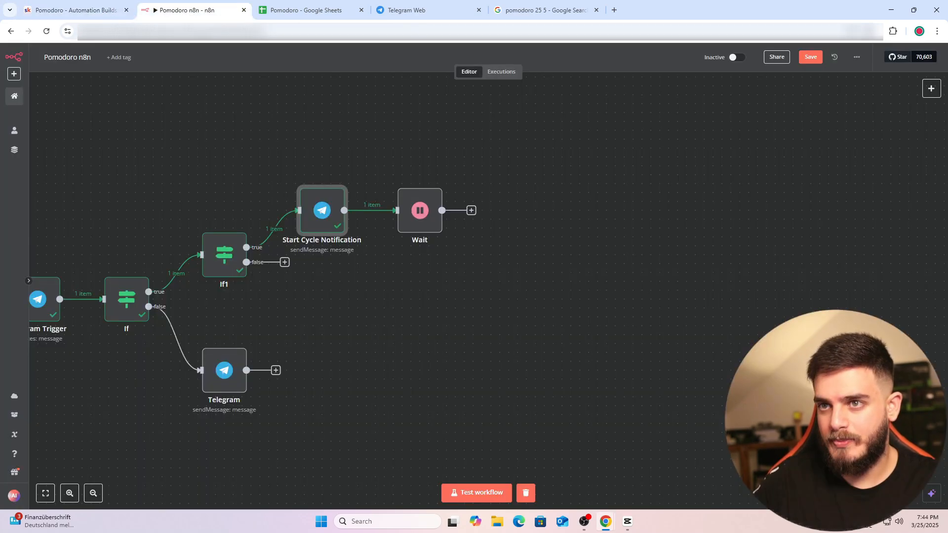
pyautogui.doubleClick(224, 368)
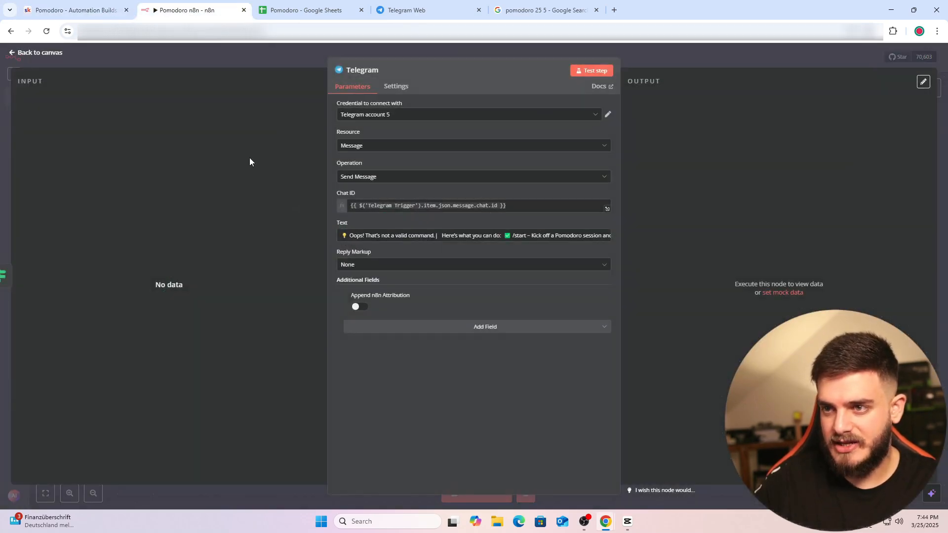
pyautogui.click(362, 70)
pyautogui.click(457, 90)
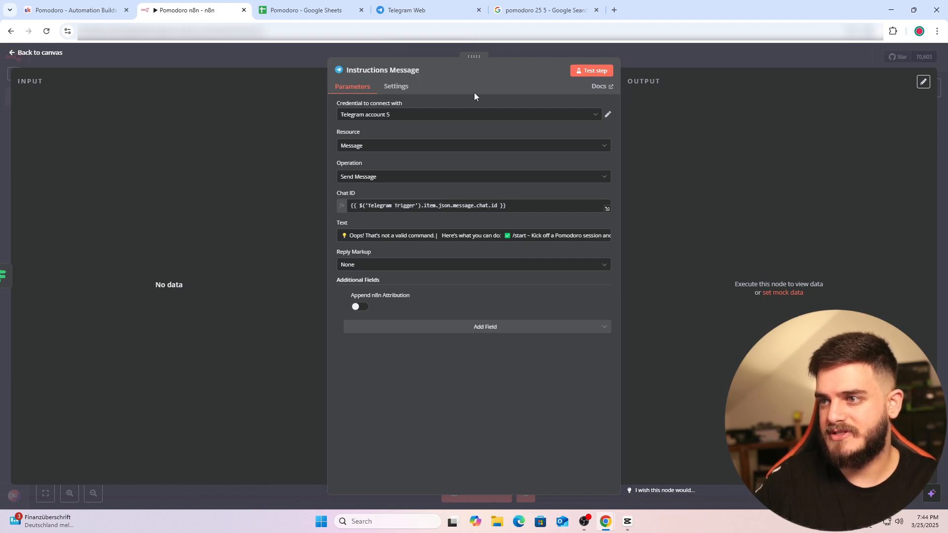
pyautogui.click(656, 59)
pyautogui.moveTo(327, 387); pyautogui.dragTo(490, 333)
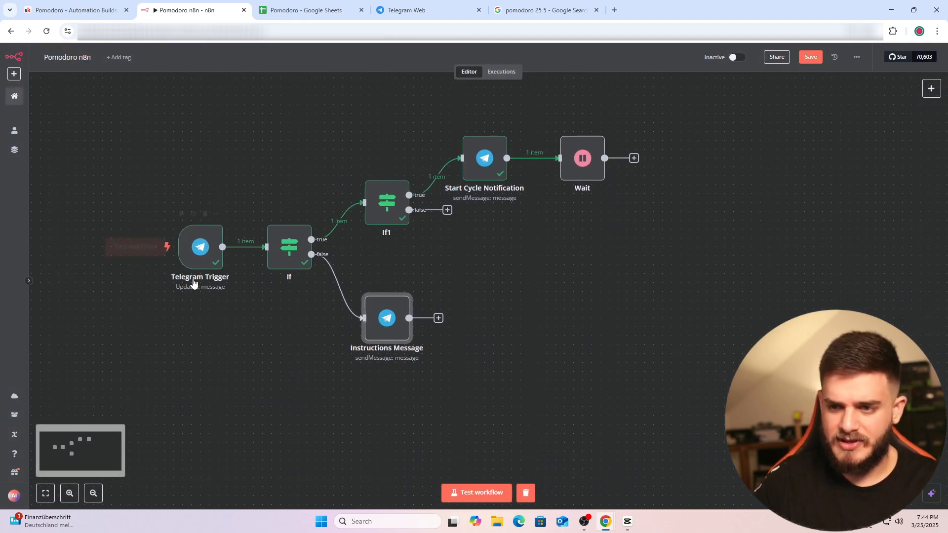
pyautogui.click(200, 261)
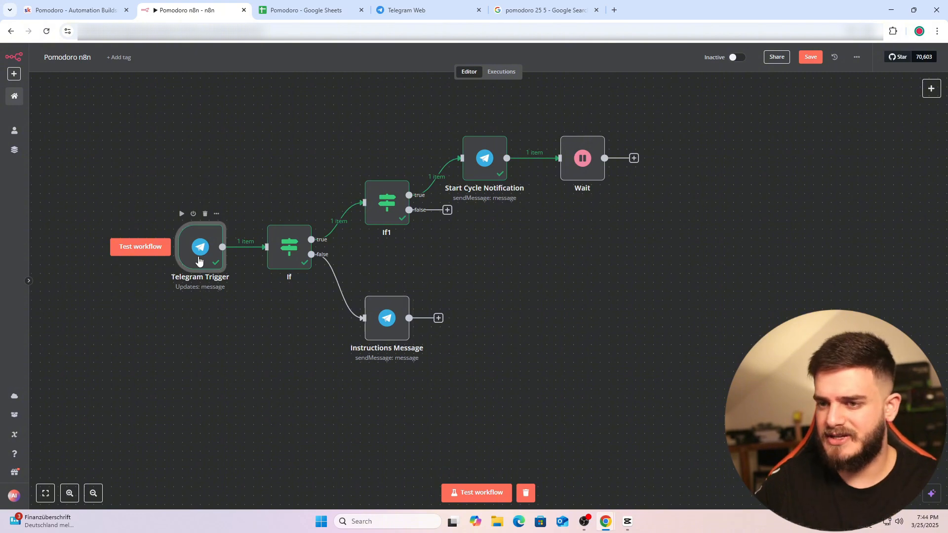
pyautogui.doubleClick(200, 261)
pyautogui.click(369, 53)
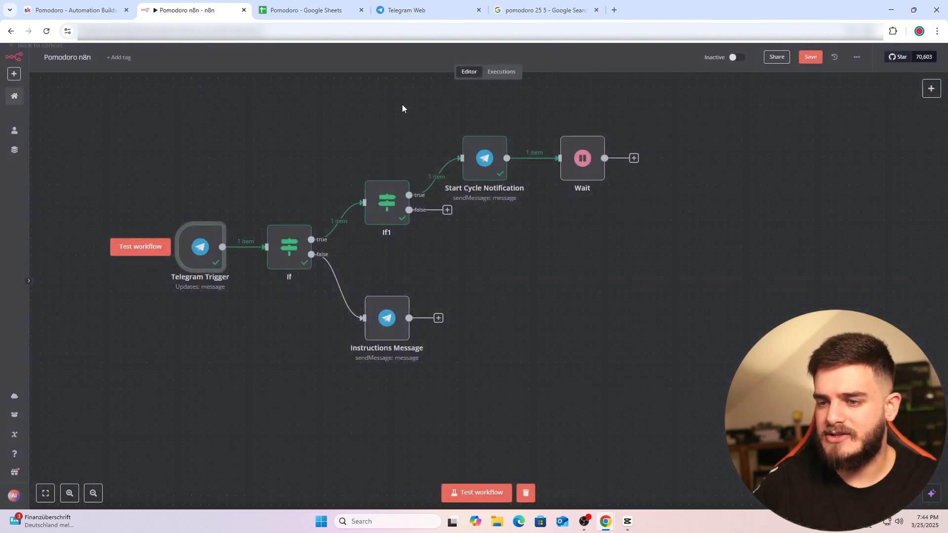
# Rename the Wait node to "25 minutes Wait" and close its settings.
pyautogui.moveTo(487, 296); pyautogui.dragTo(399, 334)
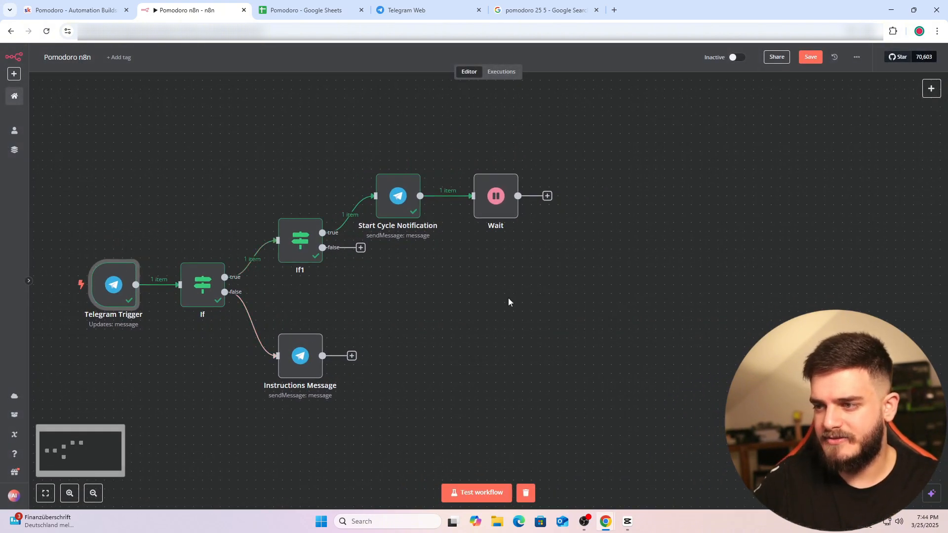
pyautogui.moveTo(508, 299); pyautogui.dragTo(440, 312)
pyautogui.doubleClick(438, 221)
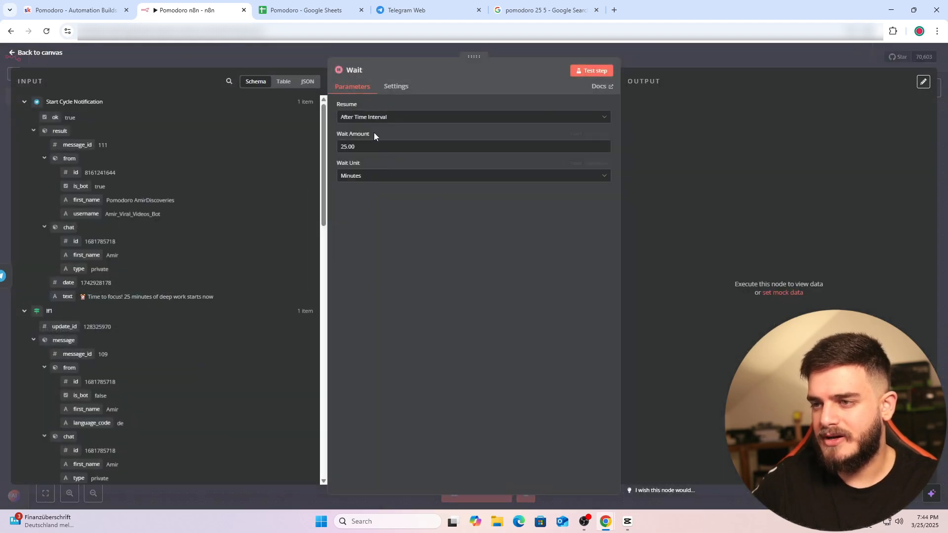
pyautogui.click(363, 72)
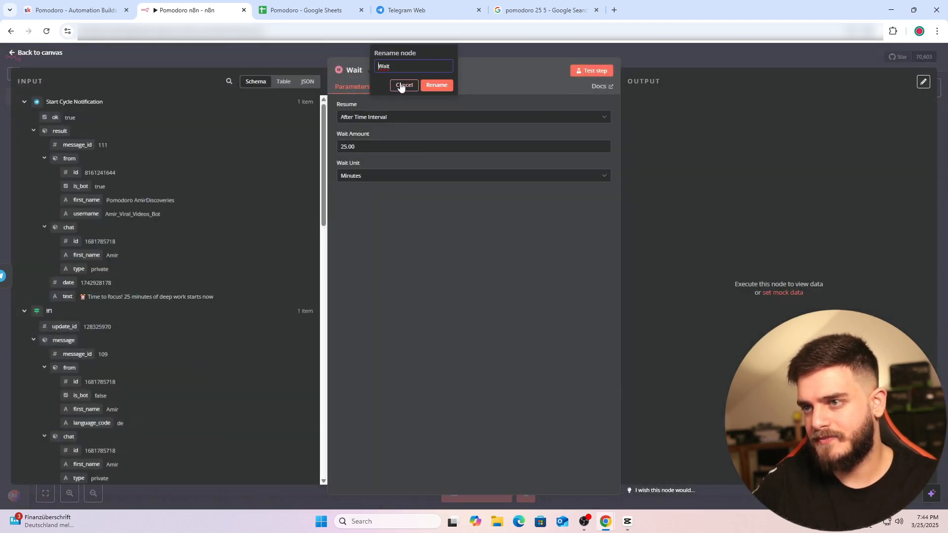
pyautogui.write('25 minutews')
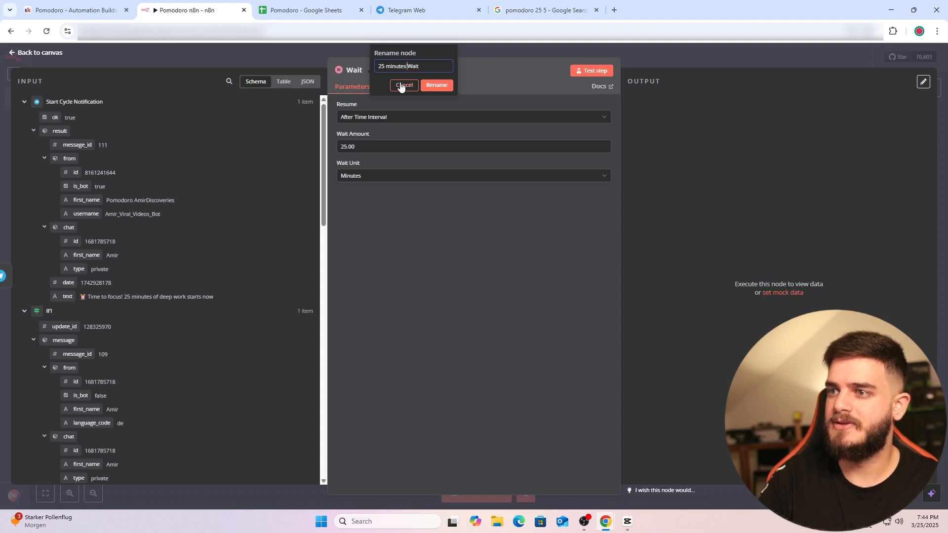
pyautogui.click(437, 84)
pyautogui.click(652, 67)
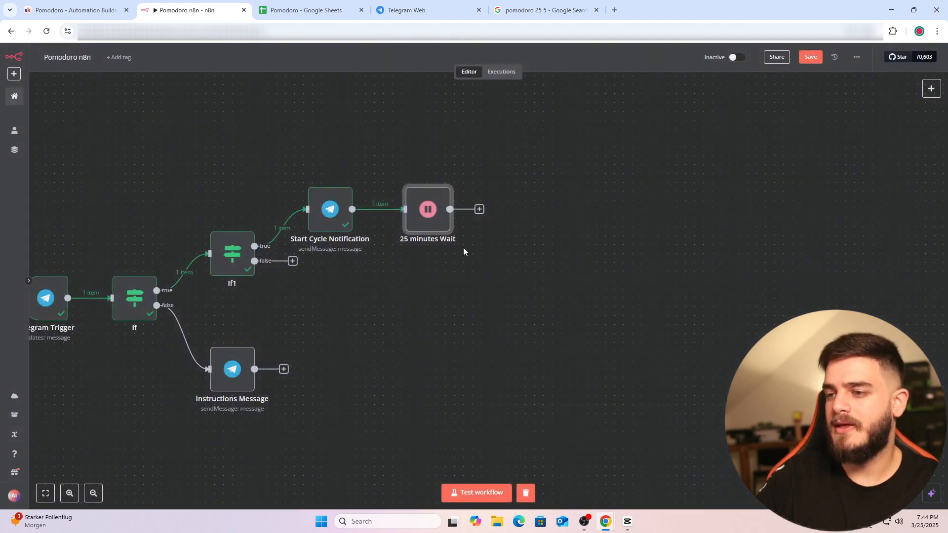
# Add a Telegram Send Message node after the 25 minutes Wait node, execute the previous nodes, and close its settings.
pyautogui.click(479, 209)
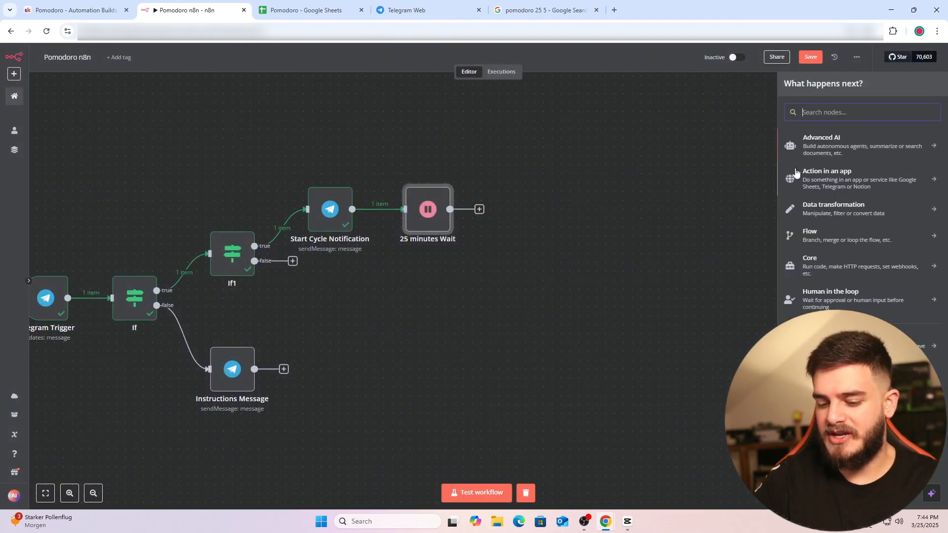
pyautogui.write('teleg')
pyautogui.click(814, 139)
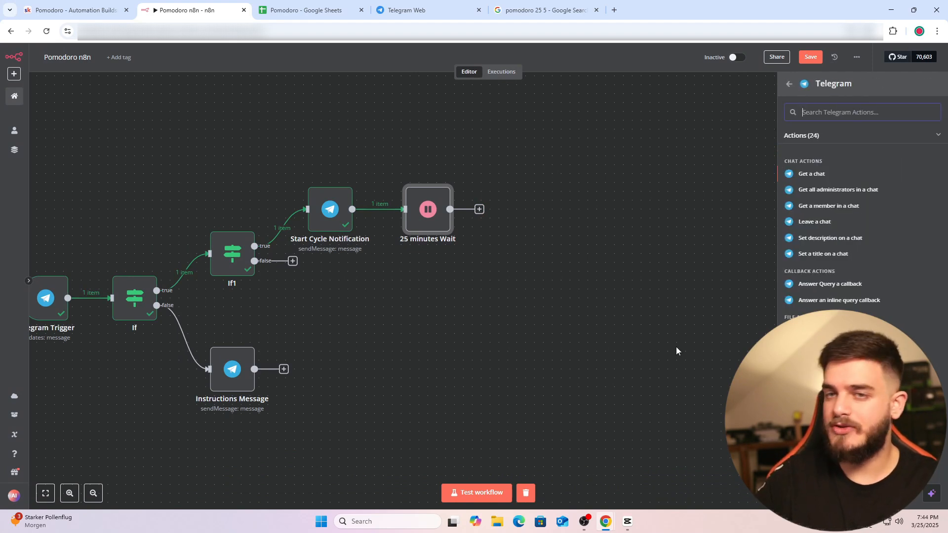
pyautogui.scroll(-1, 841, 310)
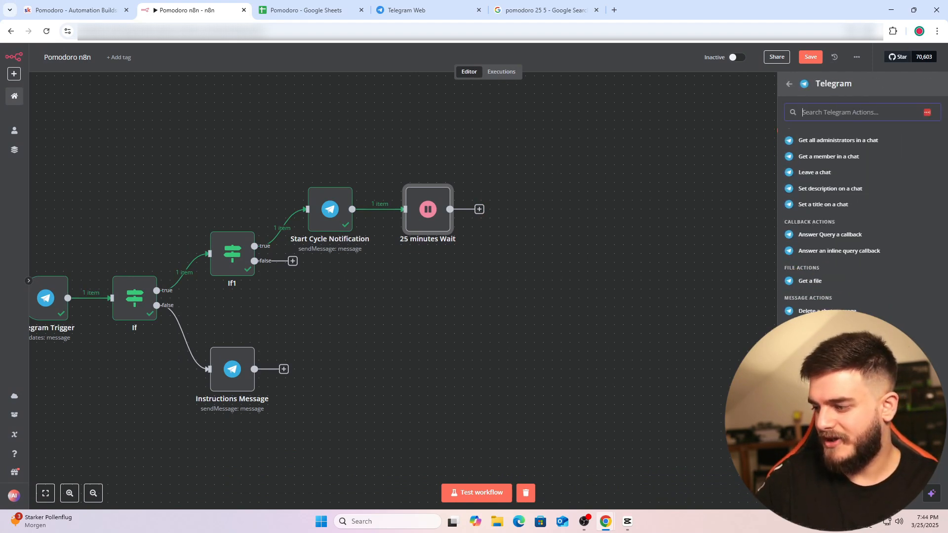
pyautogui.click(824, 455)
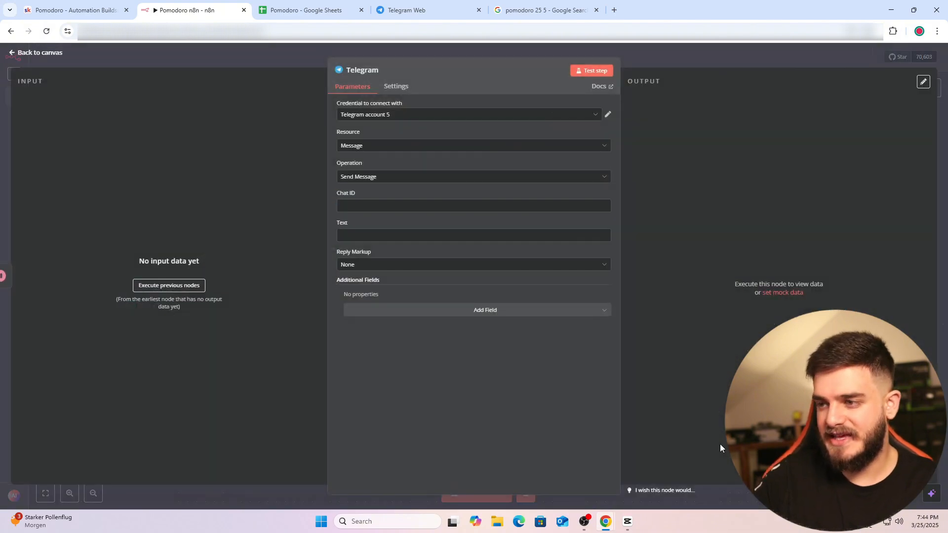
pyautogui.click(184, 290)
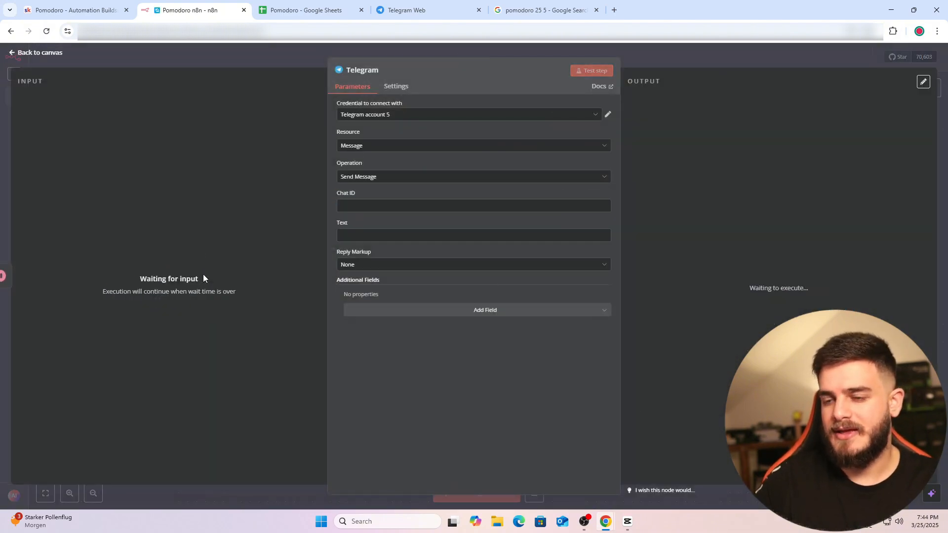
pyautogui.click(669, 54)
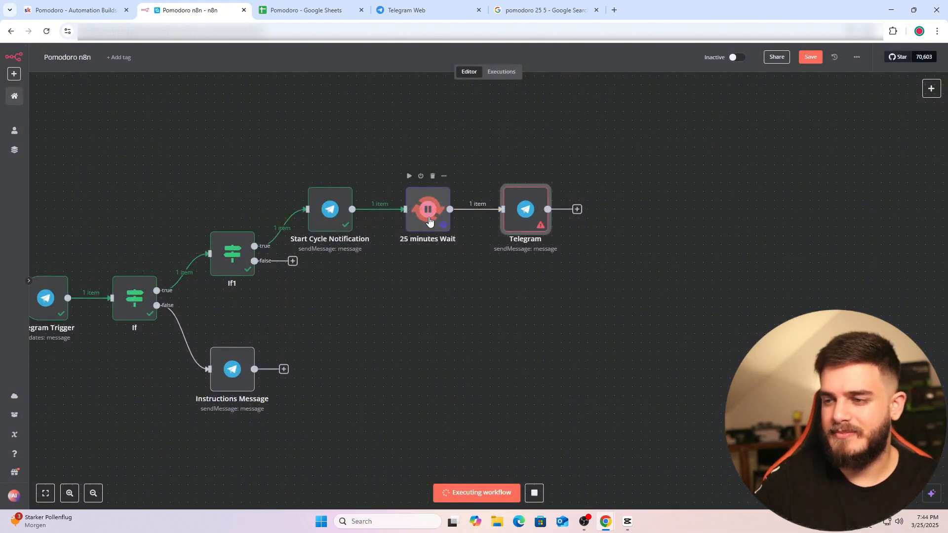
# Deactivate the 25 minutes Wait node and stop the running workflow execution.
pyautogui.click(420, 177)
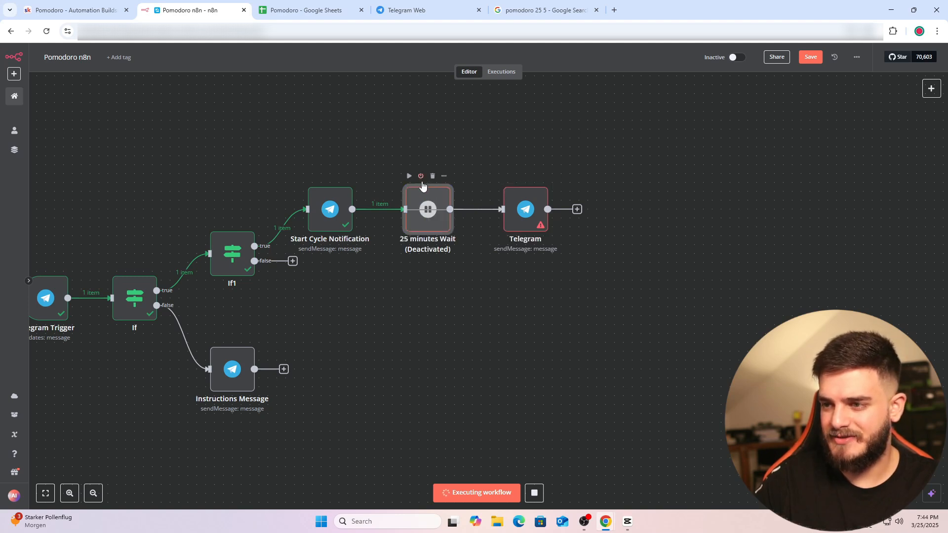
pyautogui.doubleClick(519, 217)
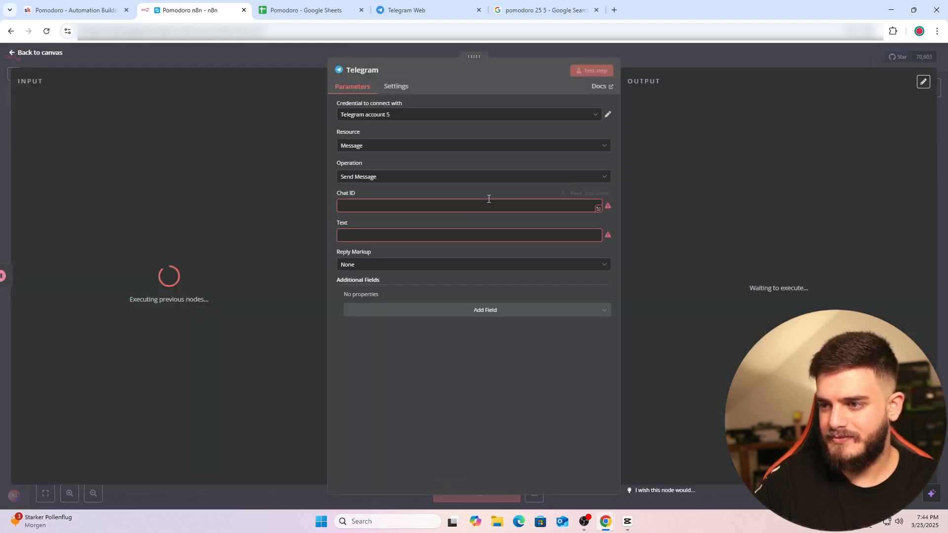
pyautogui.click(662, 58)
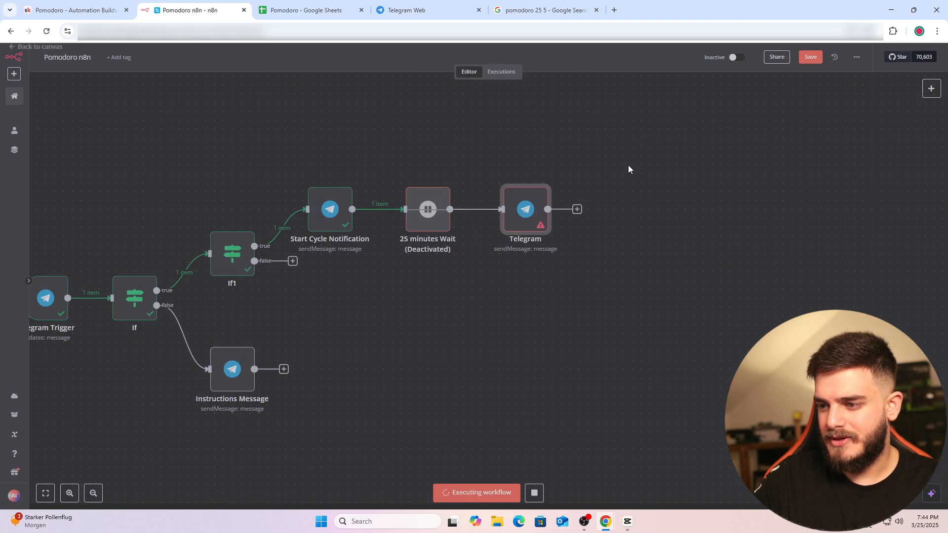
pyautogui.click(533, 491)
pyautogui.doubleClick(524, 212)
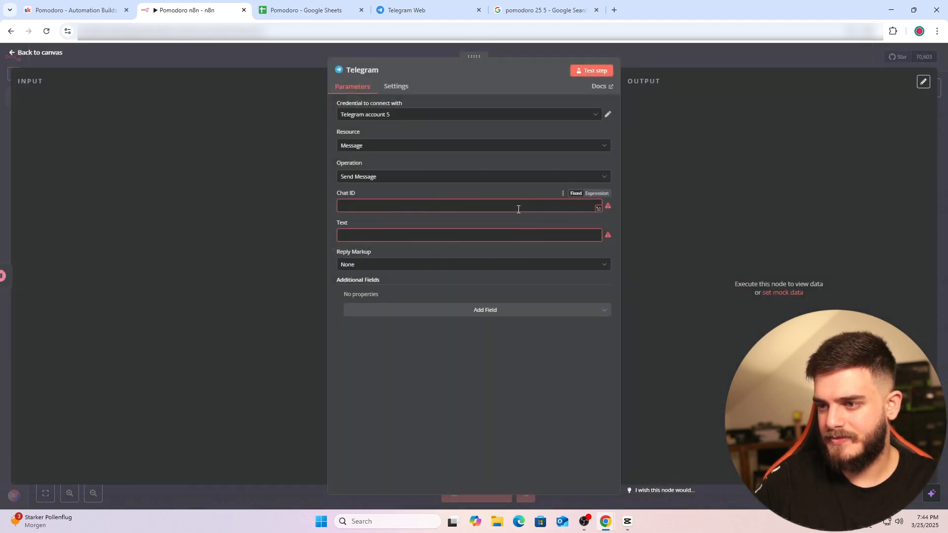
pyautogui.press('Escape')
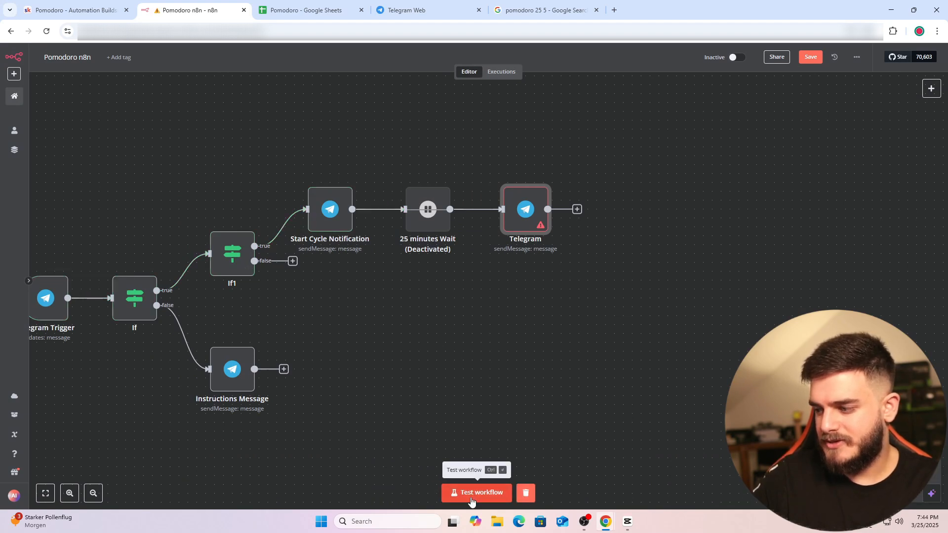
# Fill the last Telegram node with placeholder chat ID "adwad" and text "dawdaw", test the step, and close its settings.
pyautogui.doubleClick(519, 228)
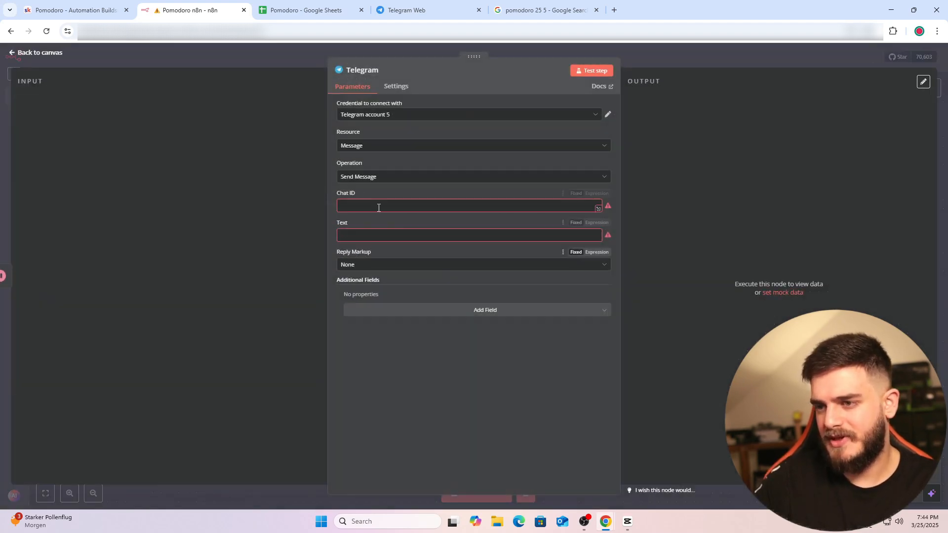
pyautogui.click(379, 206)
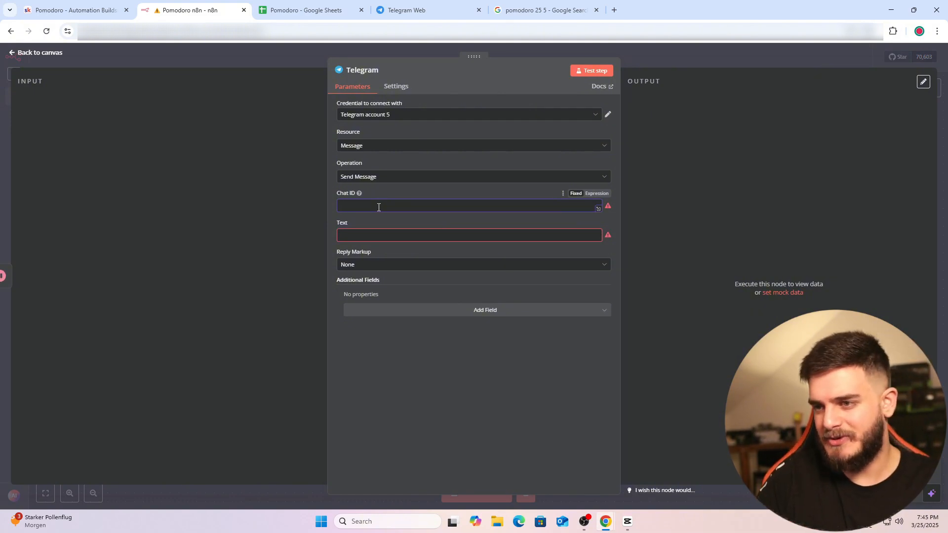
pyautogui.write('adwad')
pyautogui.click(359, 236)
pyautogui.write('dawdaw')
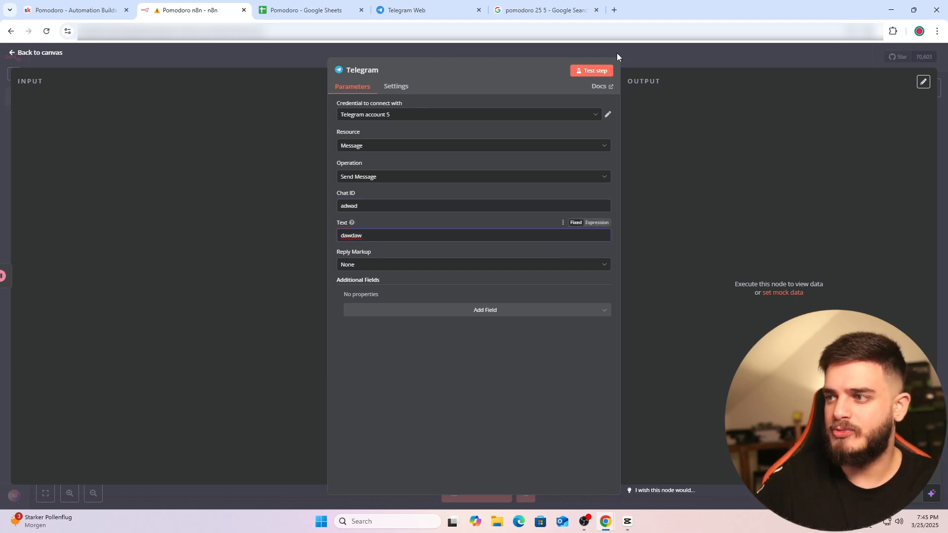
pyautogui.click(603, 69)
pyautogui.click(643, 58)
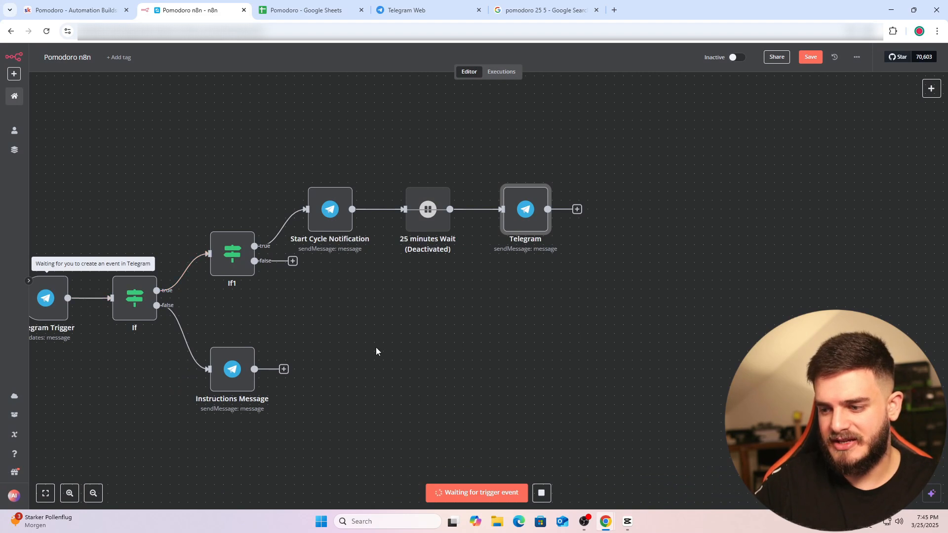
# Send "/start" to the Pomodoro bot in Telegram Web to trigger the waiting test, and return to the n8n workflow.
pyautogui.click(408, 19)
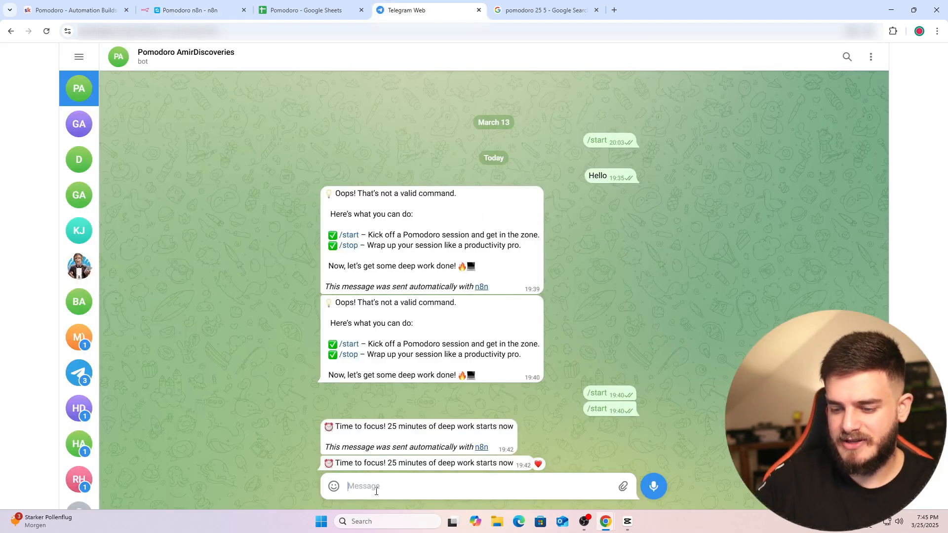
pyautogui.write('/s')
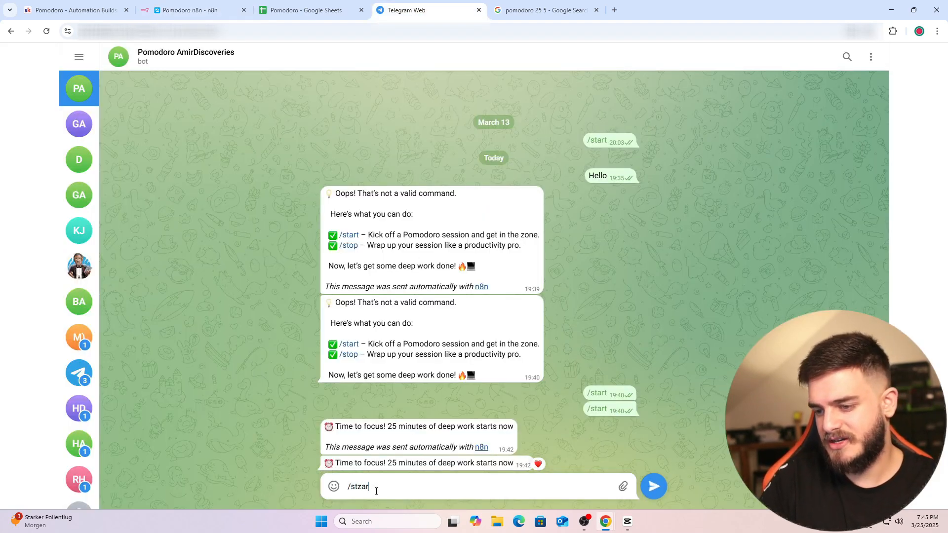
pyautogui.write('tart')
pyautogui.press('Return')
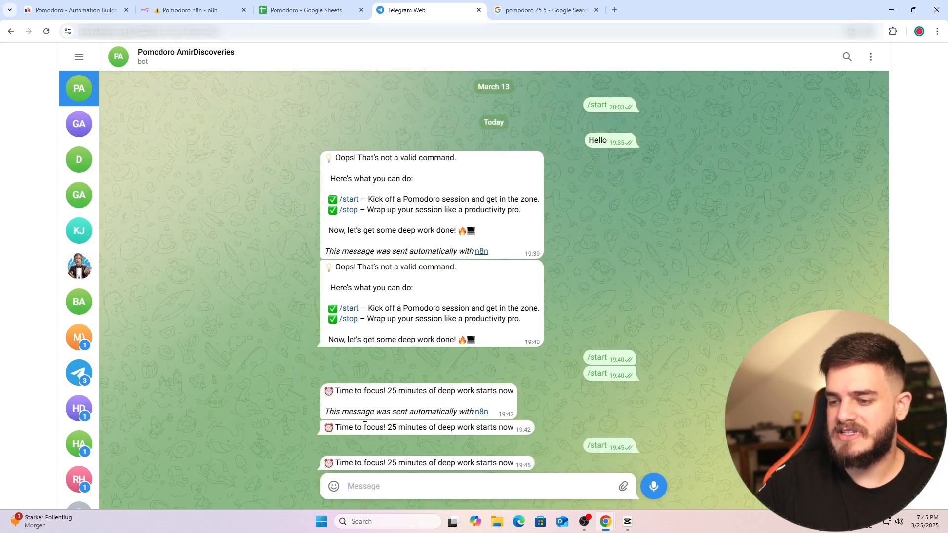
pyautogui.click(306, 9)
pyautogui.click(193, 9)
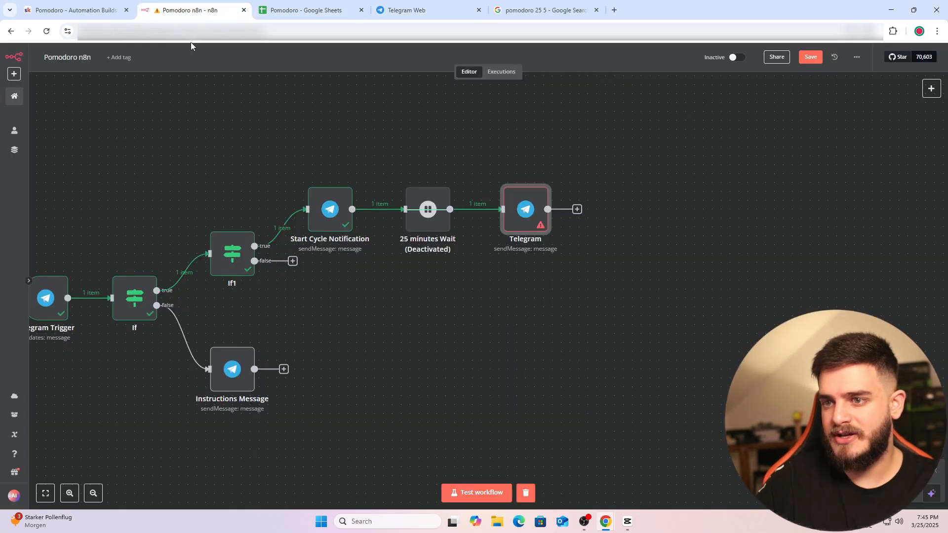
# Replace the last Telegram node's placeholder Chat ID with the message chat id from the Telegram Trigger data.
pyautogui.doubleClick(520, 216)
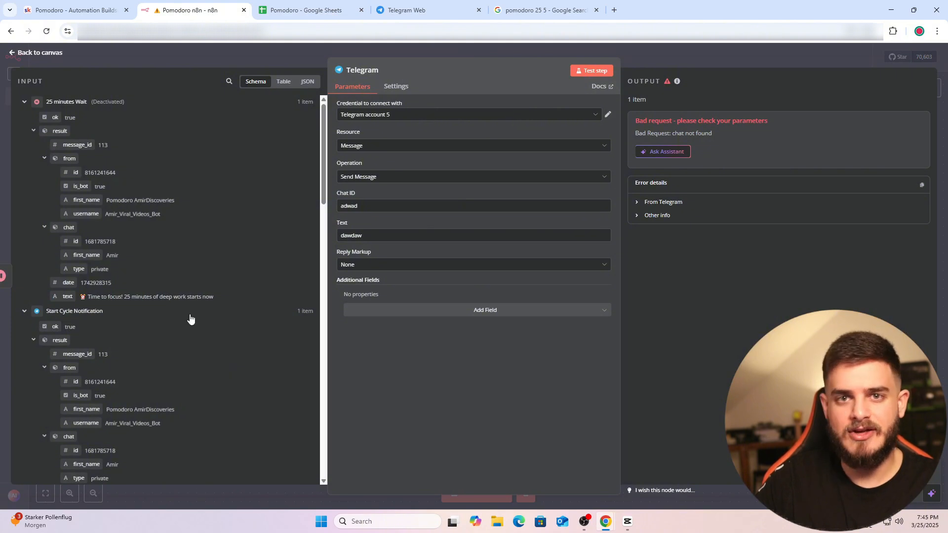
pyautogui.doubleClick(351, 206)
pyautogui.press('BackSpace')
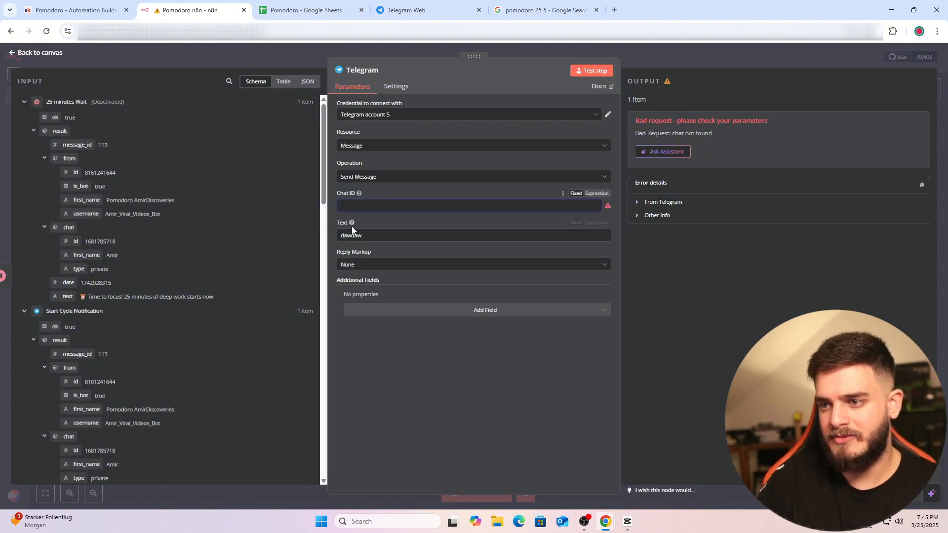
pyautogui.click(330, 221)
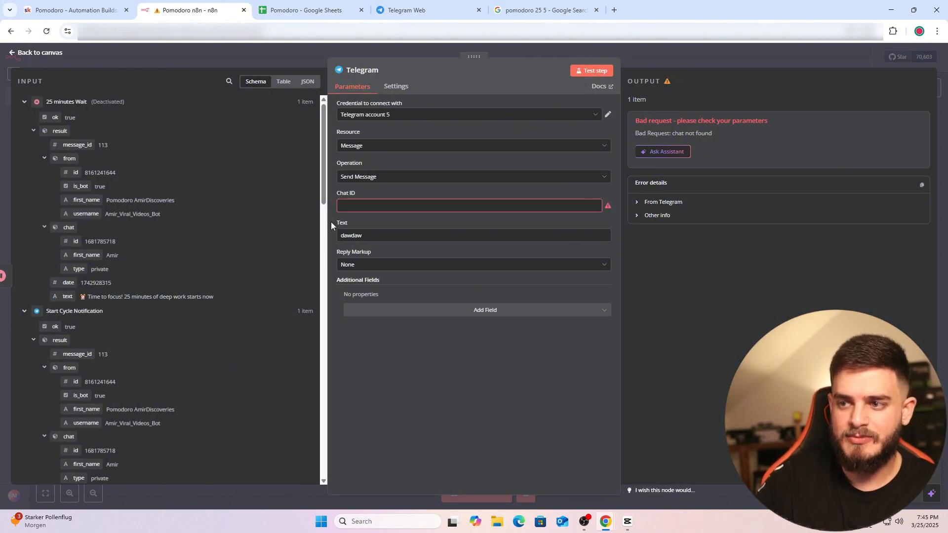
pyautogui.scroll(-10, 166, 316)
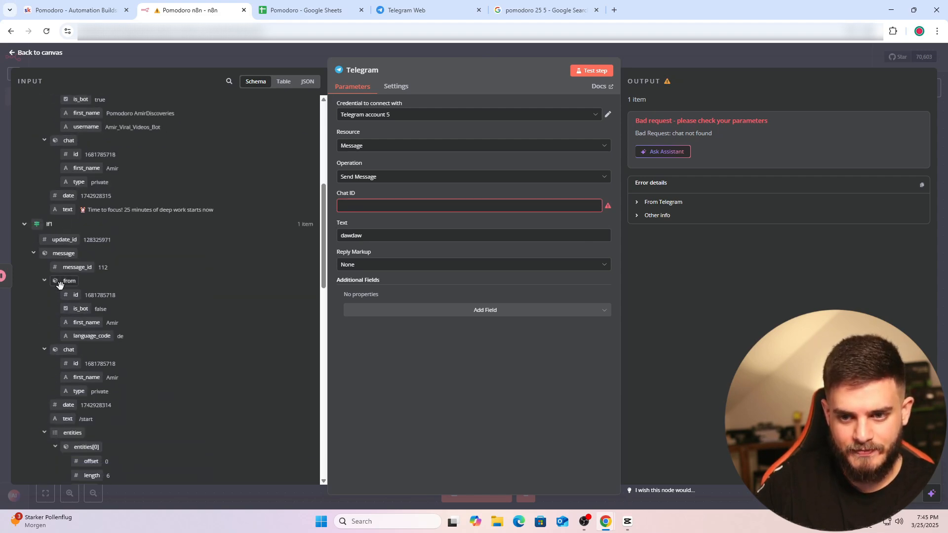
pyautogui.scroll(-8, 61, 327)
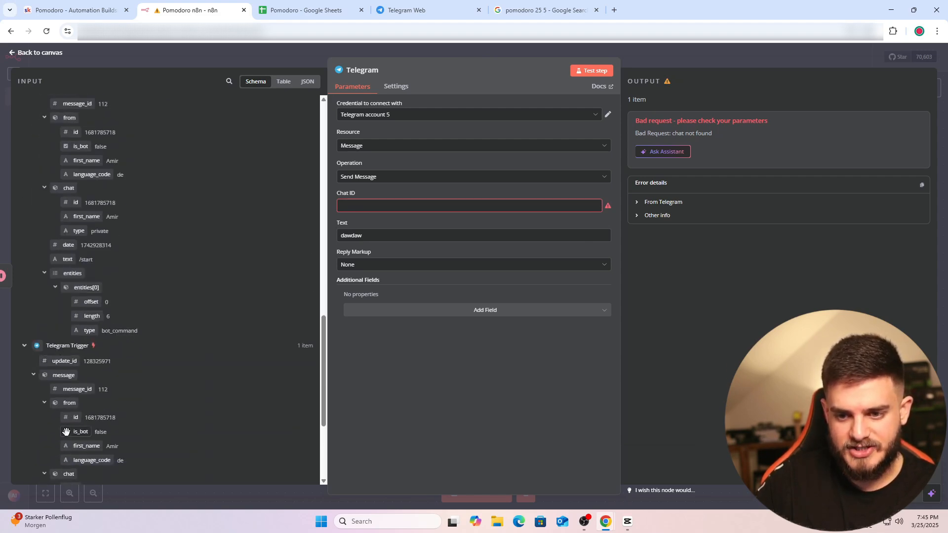
pyautogui.scroll(-1, 73, 405)
pyautogui.moveTo(75, 341); pyautogui.dragTo(348, 206)
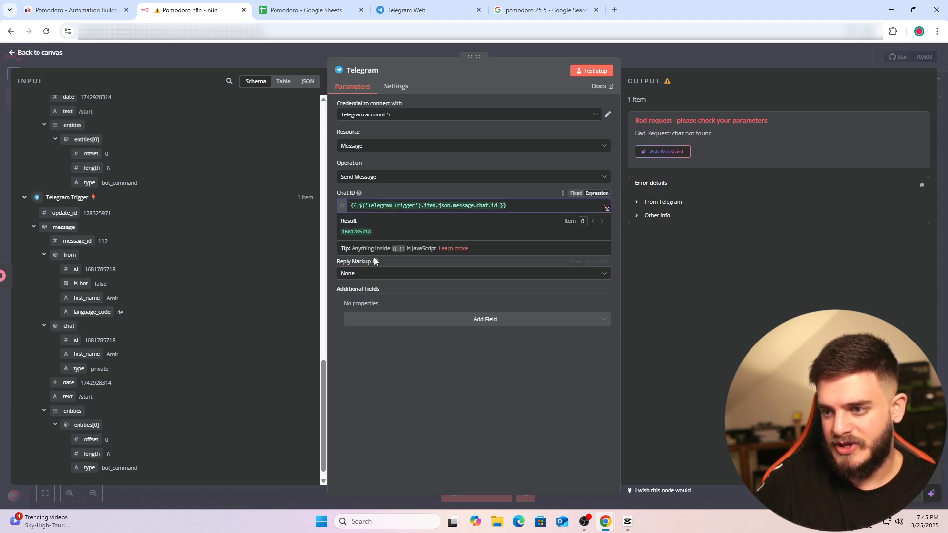
# Replace the node's placeholder text with "Work session complete! Take a short break.", copied from the classroom page's Short Break Notification section.
pyautogui.click(339, 262)
pyautogui.click(346, 244)
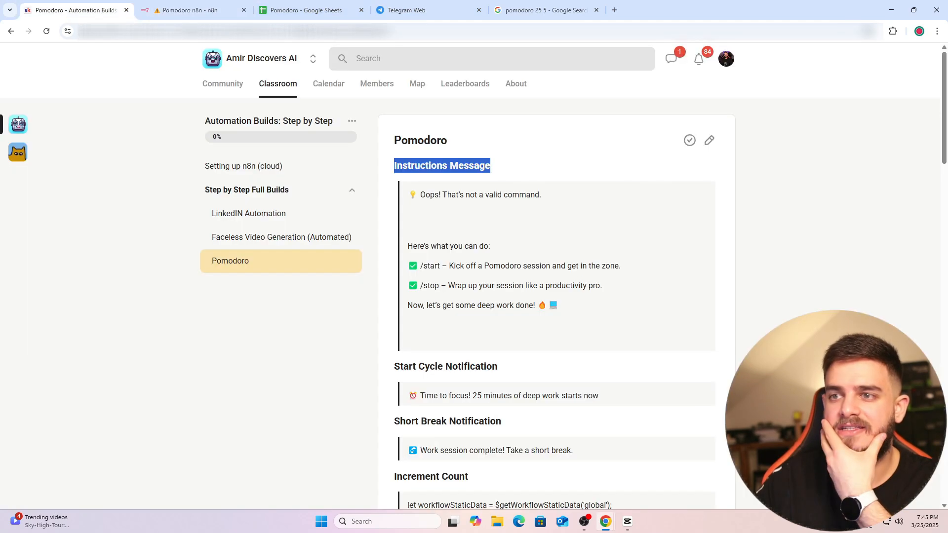
pyautogui.click(74, 10)
pyautogui.scroll(-1, 478, 297)
pyautogui.scroll(-2, 477, 297)
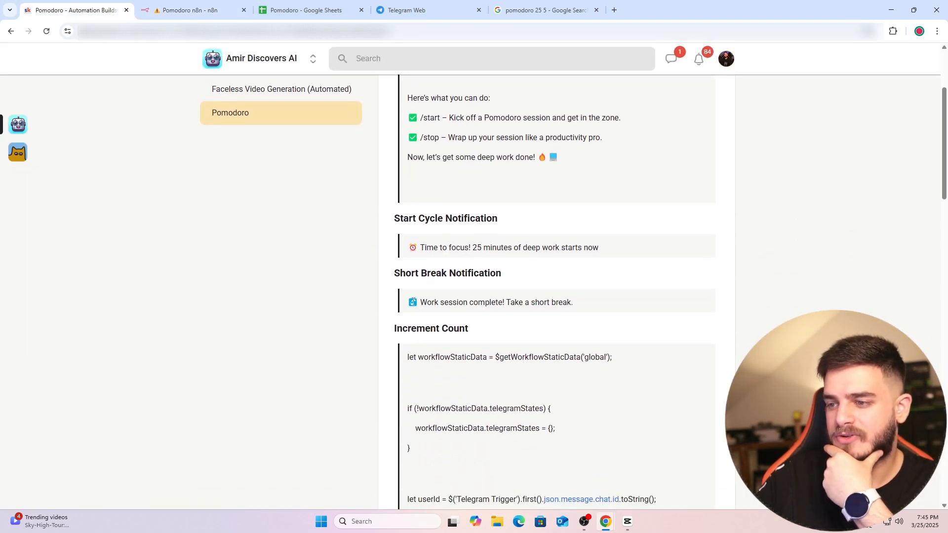
pyautogui.tripleClick(435, 304)
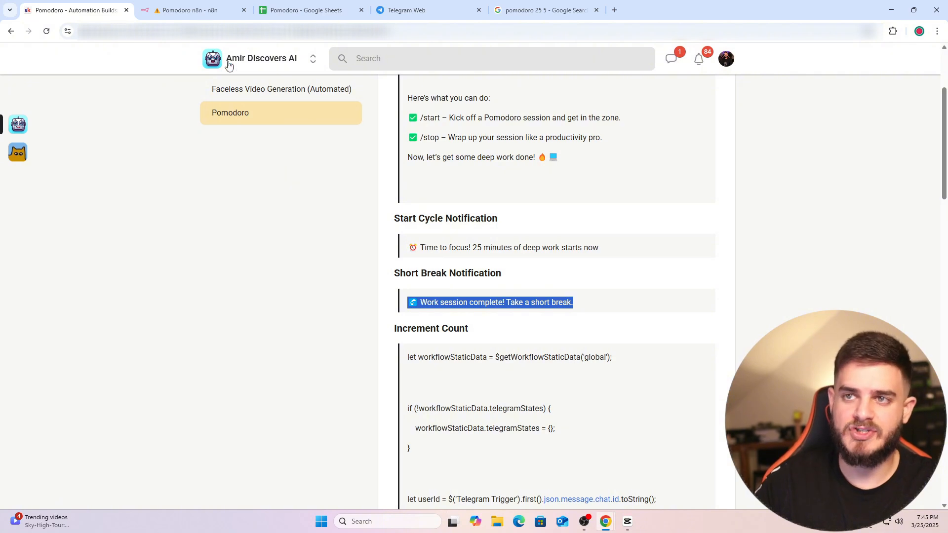
pyautogui.click(193, 10)
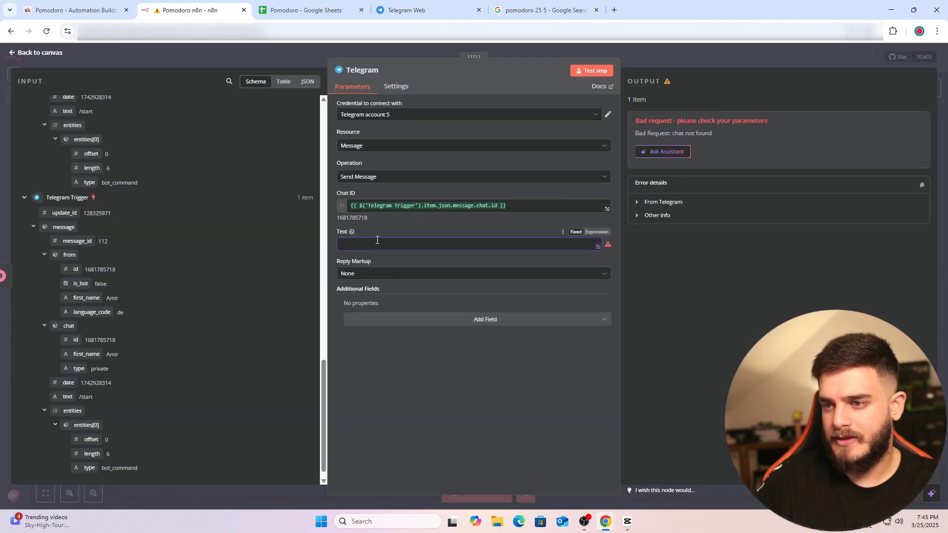
pyautogui.write('✅ Work session complete! Take a short break.')
# Rename the Telegram node to "Short Break Notification", using the heading copied from the classroom page, and close its settings.
pyautogui.click(364, 70)
pyautogui.doubleClick(412, 68)
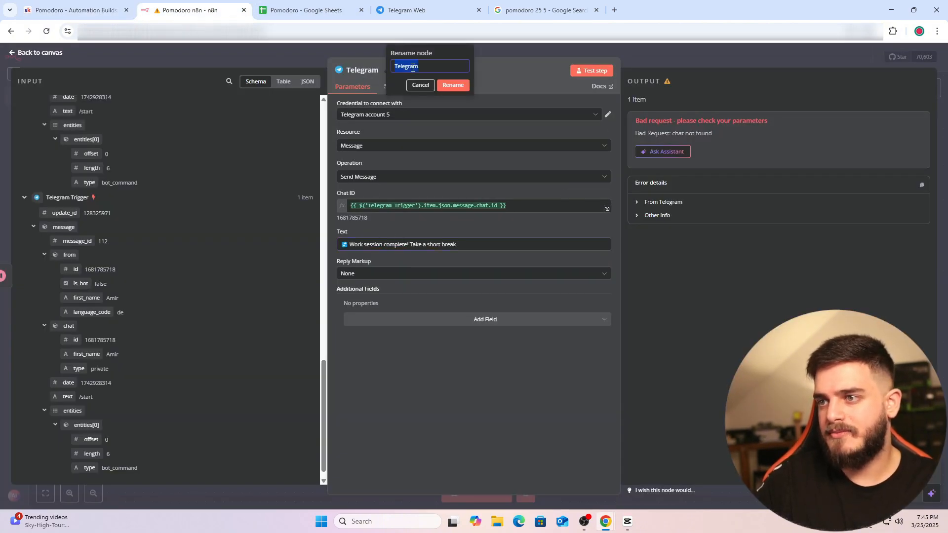
pyautogui.press('BackSpace')
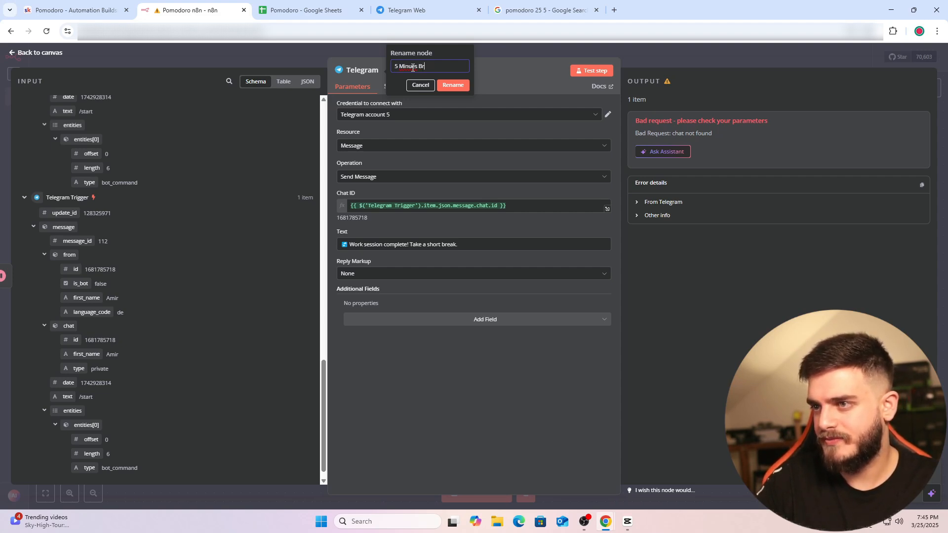
pyautogui.hotkey('ctrl', 'a')
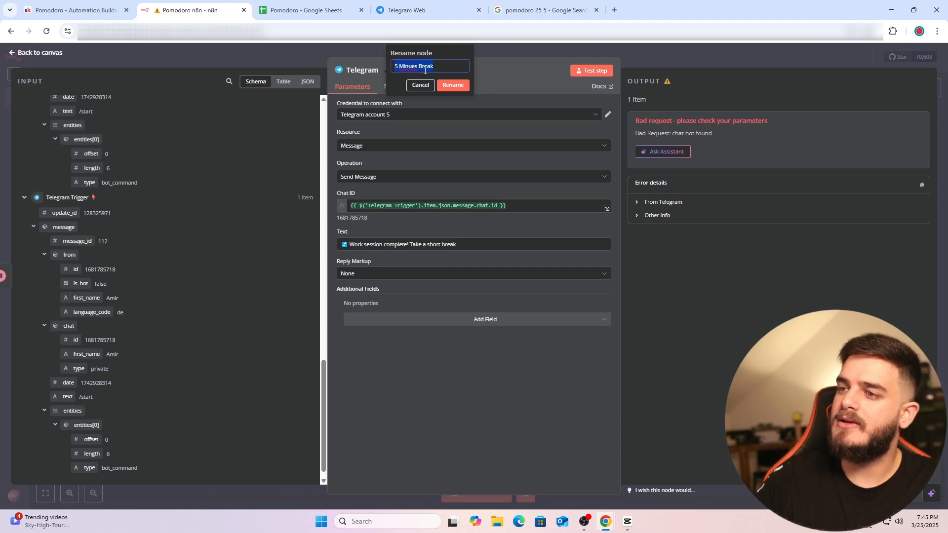
pyautogui.press('BackSpace')
pyautogui.click(104, 5)
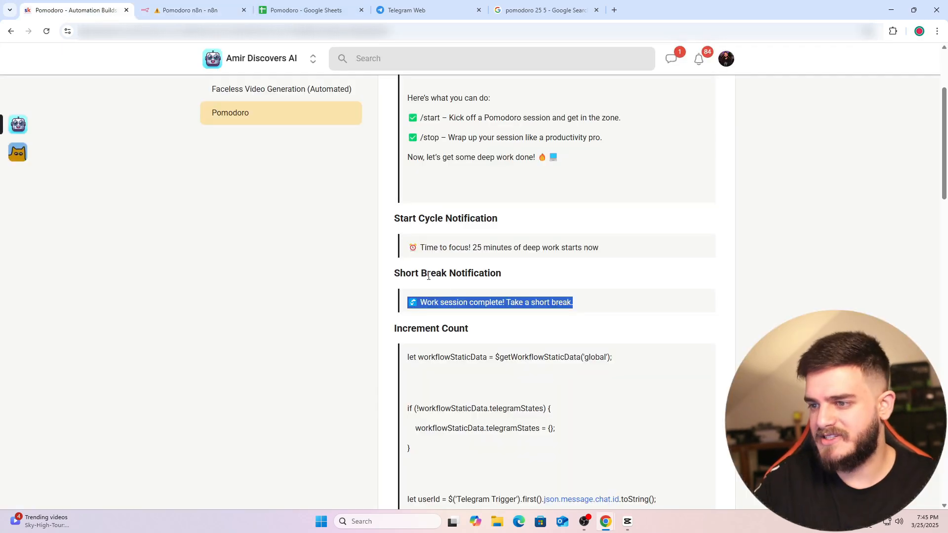
pyautogui.tripleClick(435, 273)
pyautogui.hotkey('ctrl', 'c')
pyautogui.click(223, 5)
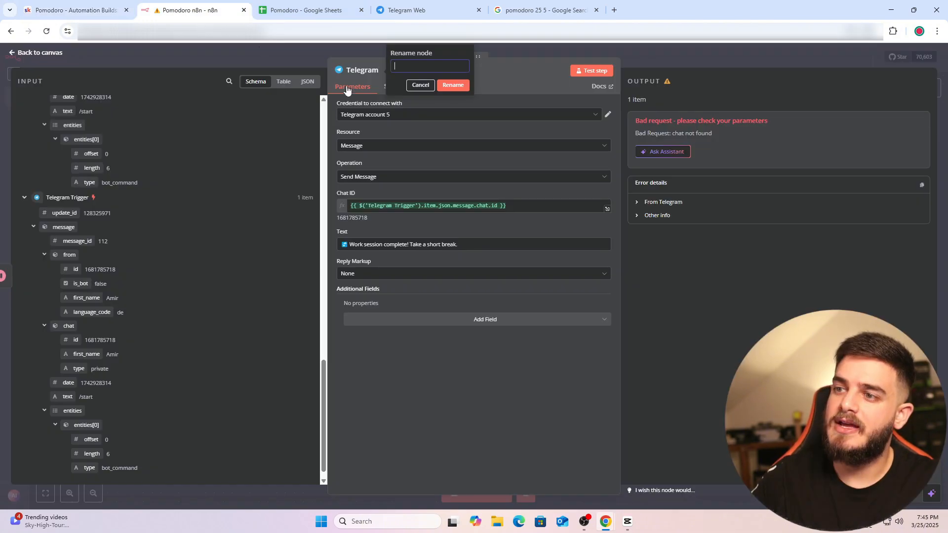
pyautogui.hotkey('ctrl', 'v')
pyautogui.click(451, 87)
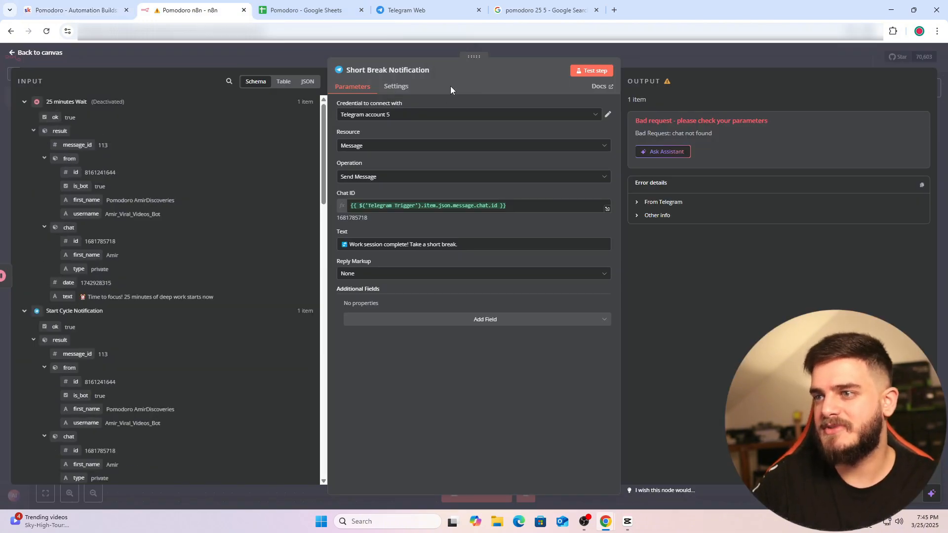
pyautogui.press('Escape')
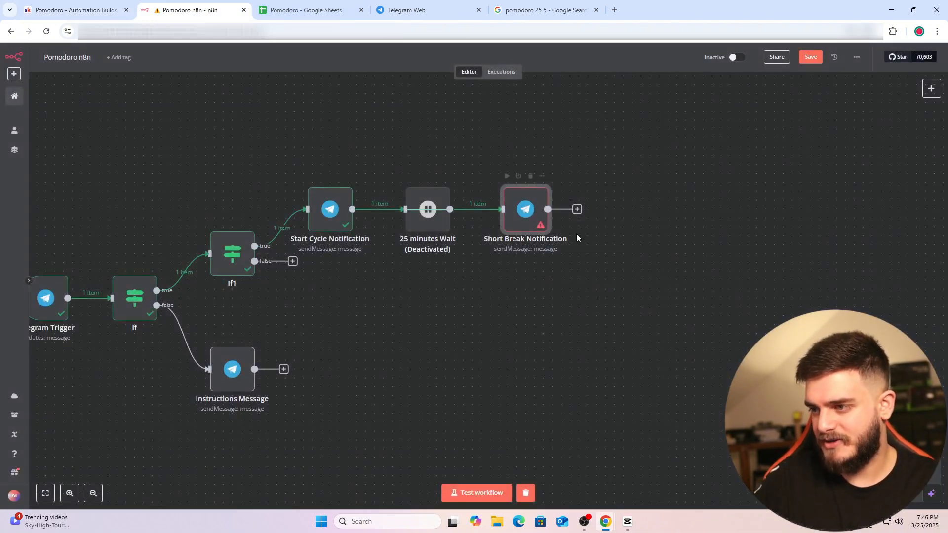
# Add a Wait node after Short Break Notification, set it to 5 minutes, and close its settings.
pyautogui.click(577, 210)
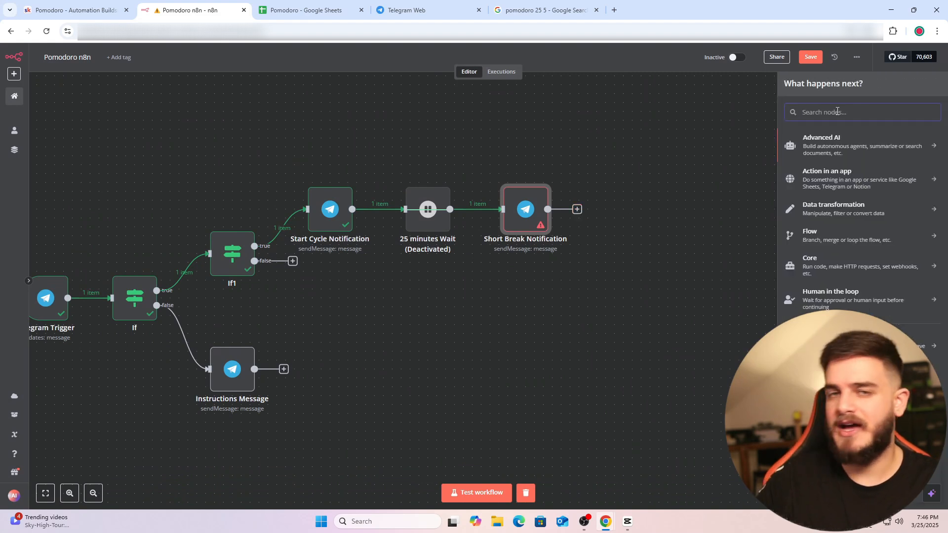
pyautogui.write('wait')
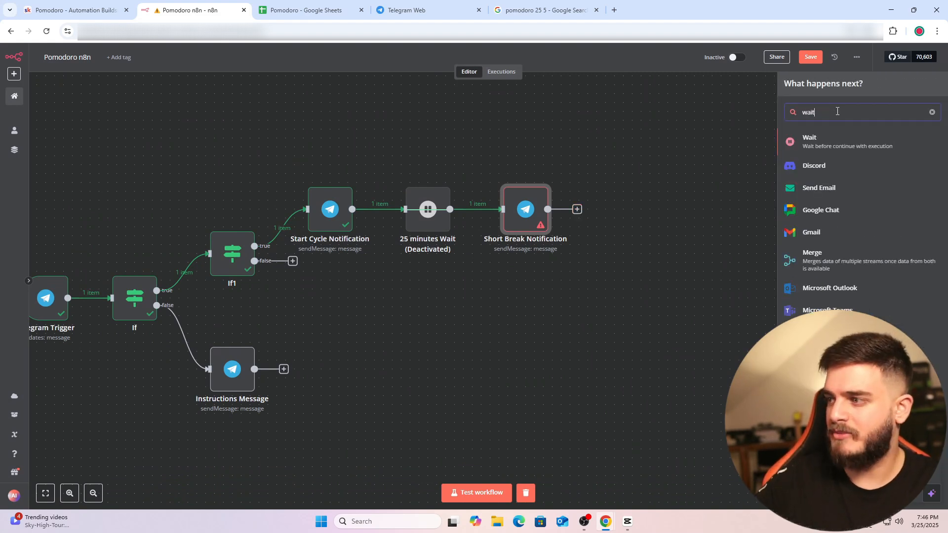
pyautogui.click(820, 148)
pyautogui.click(405, 176)
pyautogui.click(371, 217)
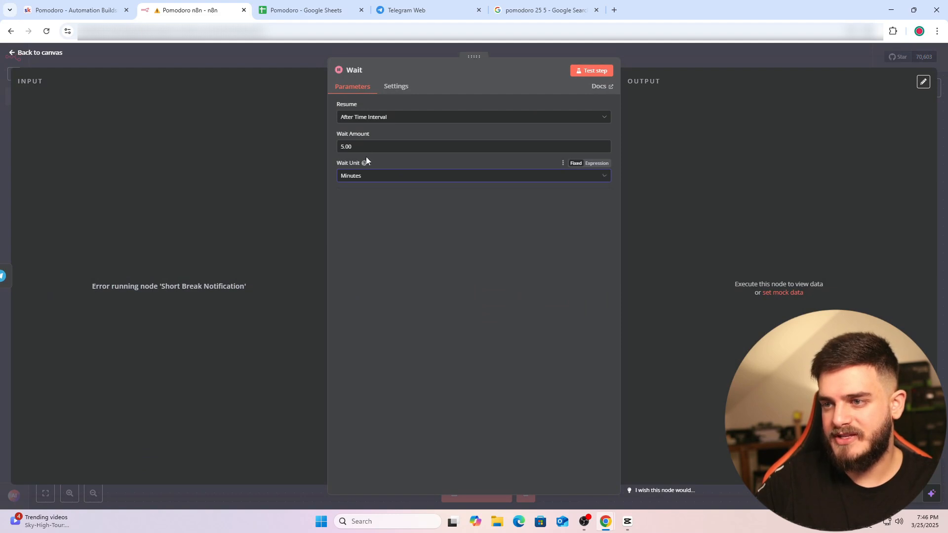
pyautogui.click(366, 148)
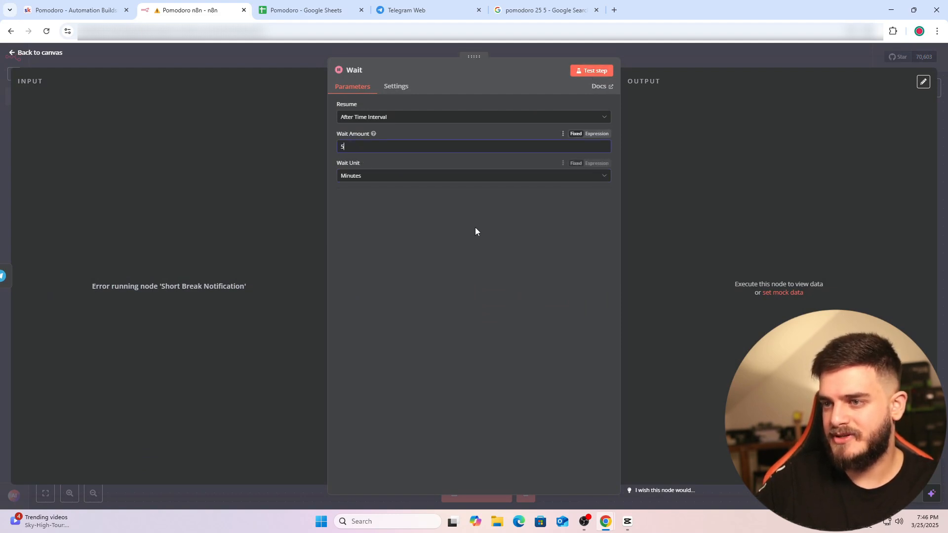
pyautogui.press('Escape')
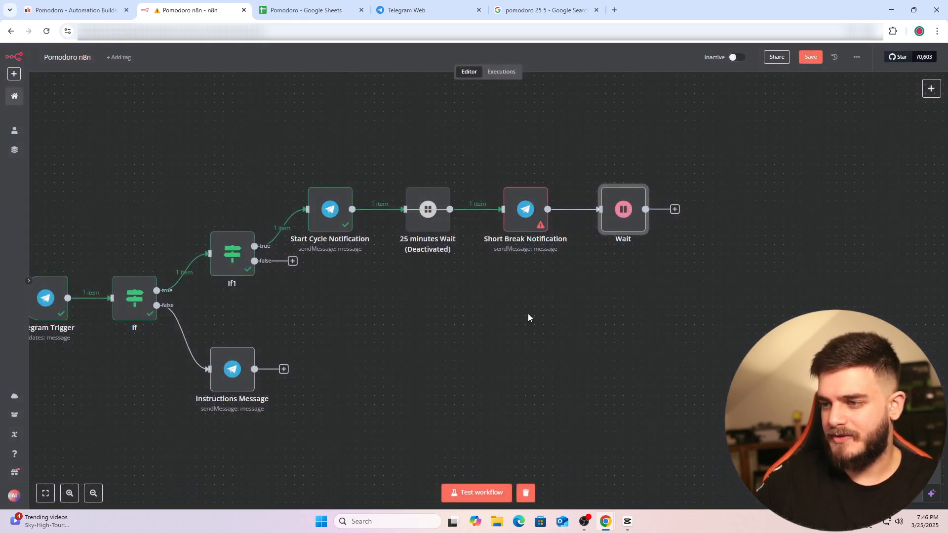
# Deactivate the new Wait node after Short Break Notification.
pyautogui.scroll(-3, 528, 318)
pyautogui.scroll(1, 485, 309)
pyautogui.moveTo(411, 305); pyautogui.dragTo(523, 309)
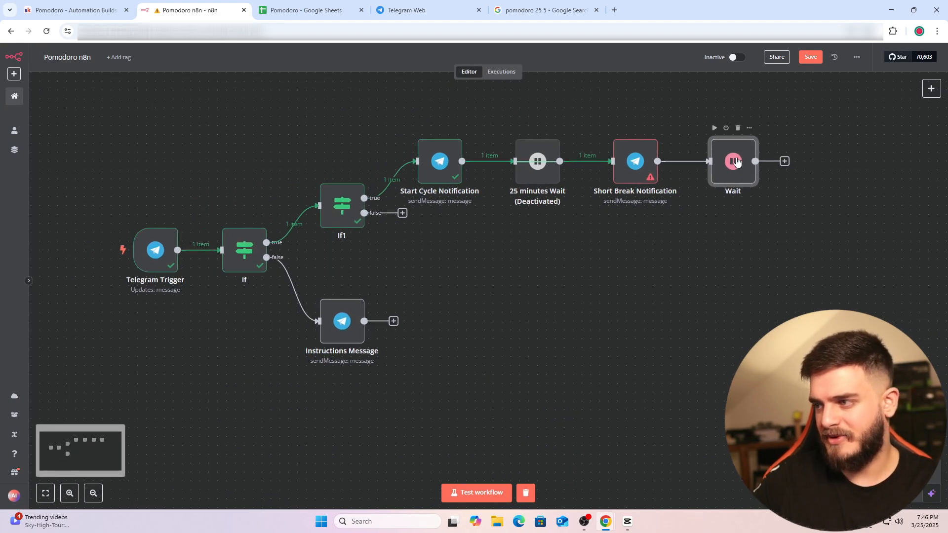
pyautogui.click(726, 128)
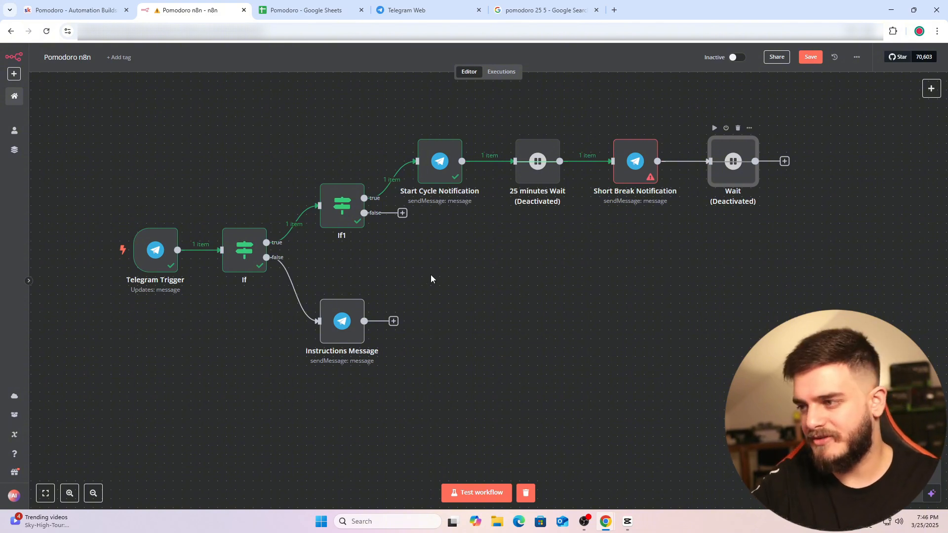
pyautogui.moveTo(626, 317); pyautogui.dragTo(421, 362)
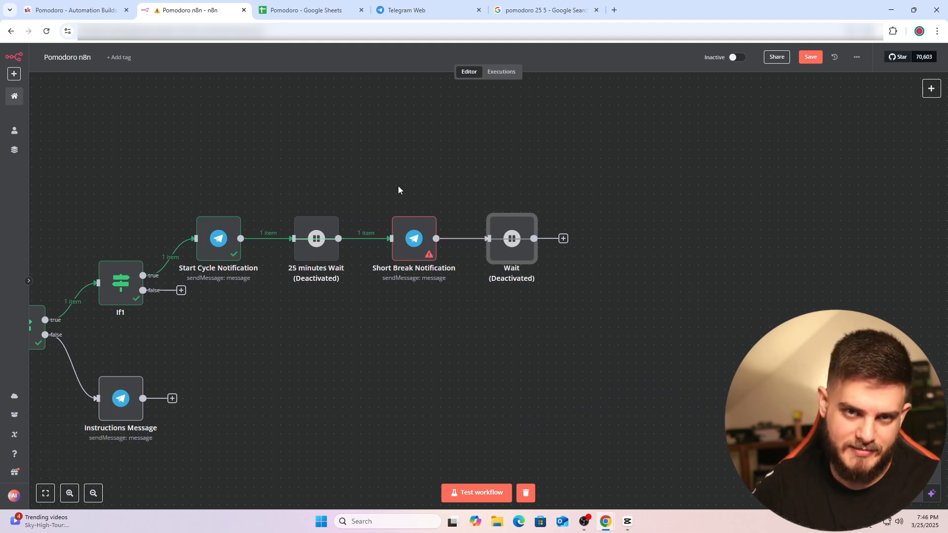
# Review the notification texts on the classroom page and the Pomodoro technique diagram in the image search results.
pyautogui.click(408, 11)
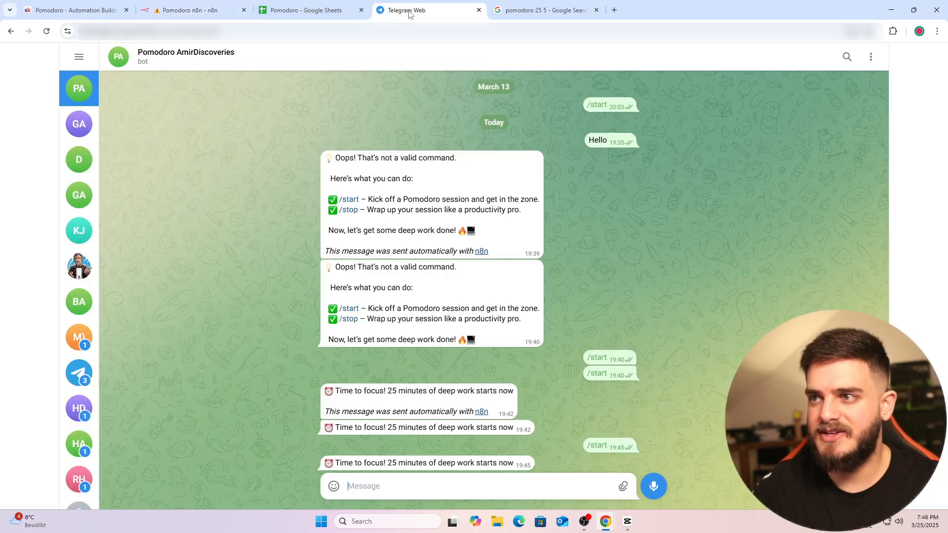
pyautogui.click(78, 11)
pyautogui.scroll(-3, 364, 144)
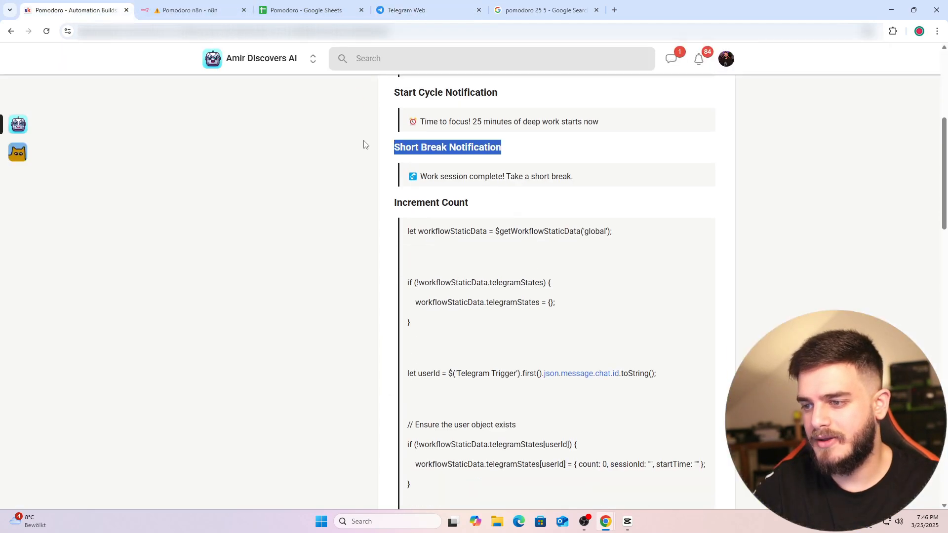
pyautogui.scroll(3, 364, 143)
pyautogui.scroll(-2, 364, 144)
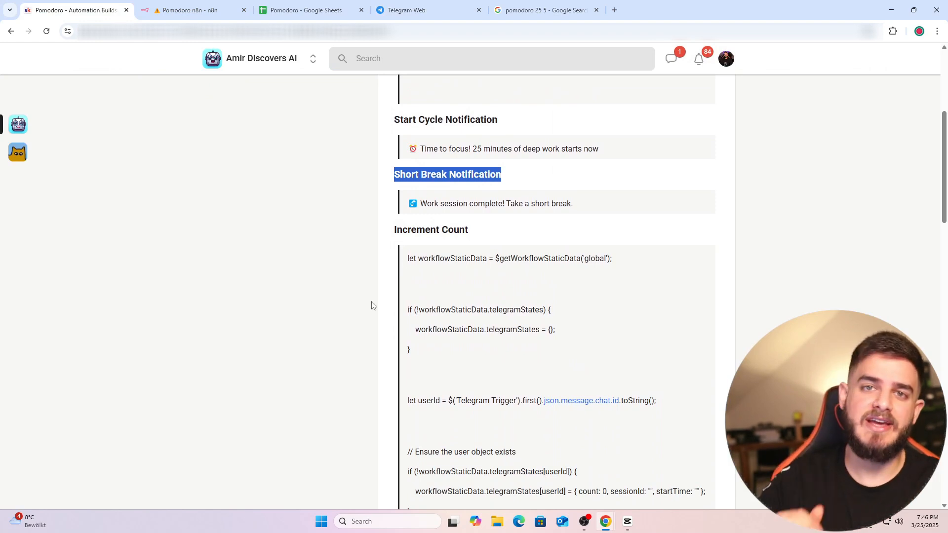
pyautogui.click(543, 10)
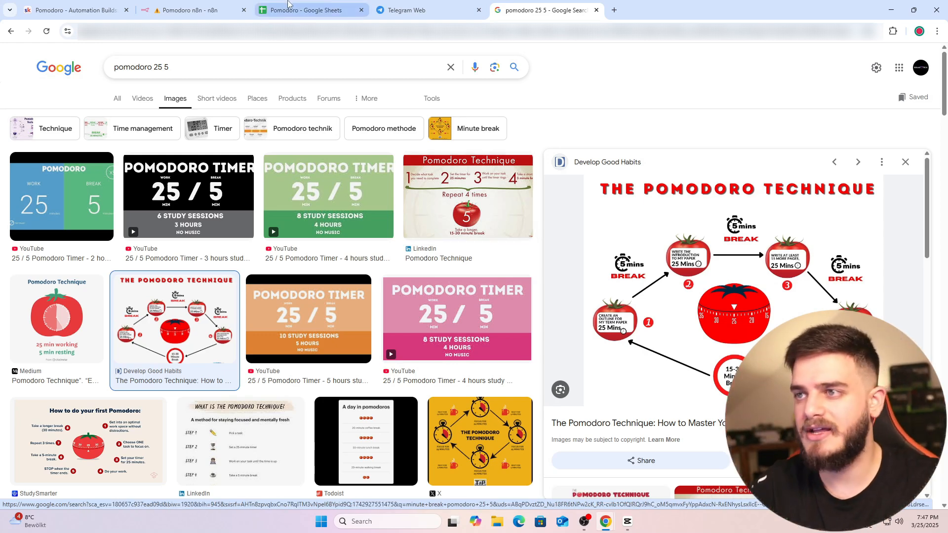
# Copy the whole JavaScript block from the Increment Count section of the classroom page.
pyautogui.click(52, 9)
pyautogui.scroll(-2, 431, 285)
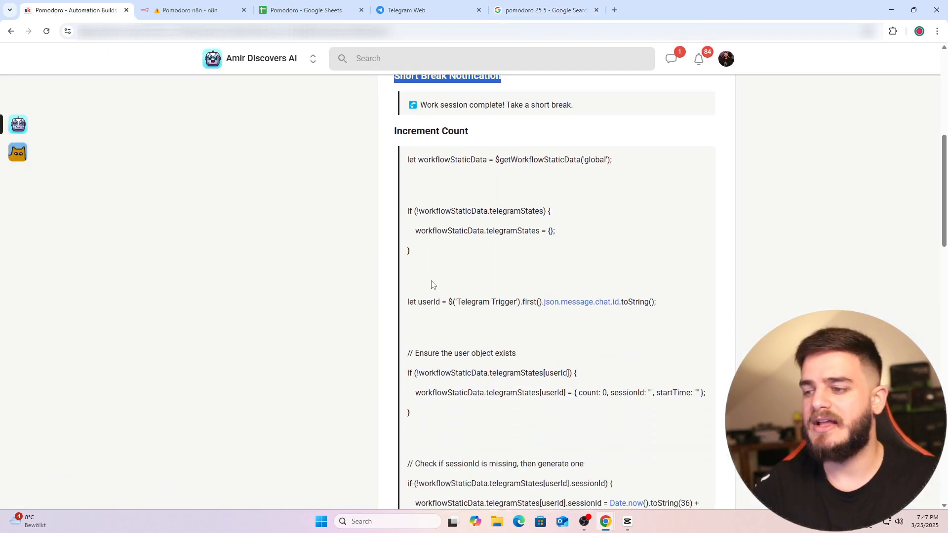
pyautogui.scroll(-5, 431, 281)
pyautogui.scroll(-3, 426, 271)
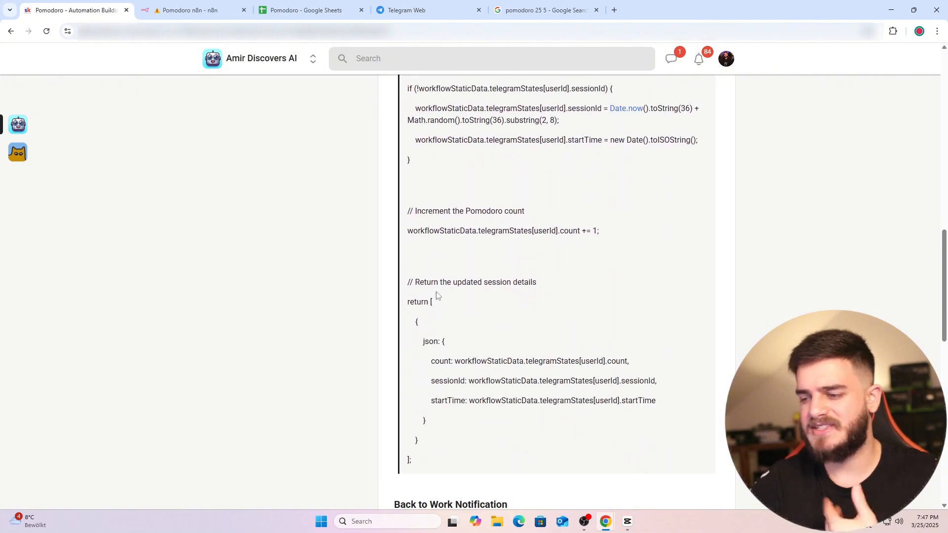
pyautogui.moveTo(424, 460); pyautogui.dragTo(408, 306)
pyautogui.scroll(8, 424, 420)
pyautogui.scroll(3, 416, 413)
# Add a Code node after the deactivated 5-minute Wait node and replace its sample JavaScript with the copied Increment Count code.
pyautogui.click(171, 12)
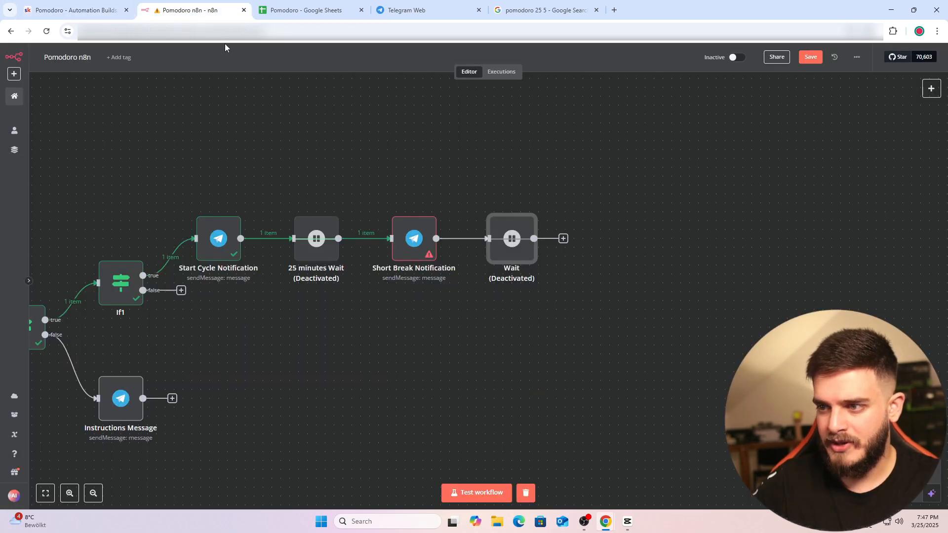
pyautogui.click(564, 239)
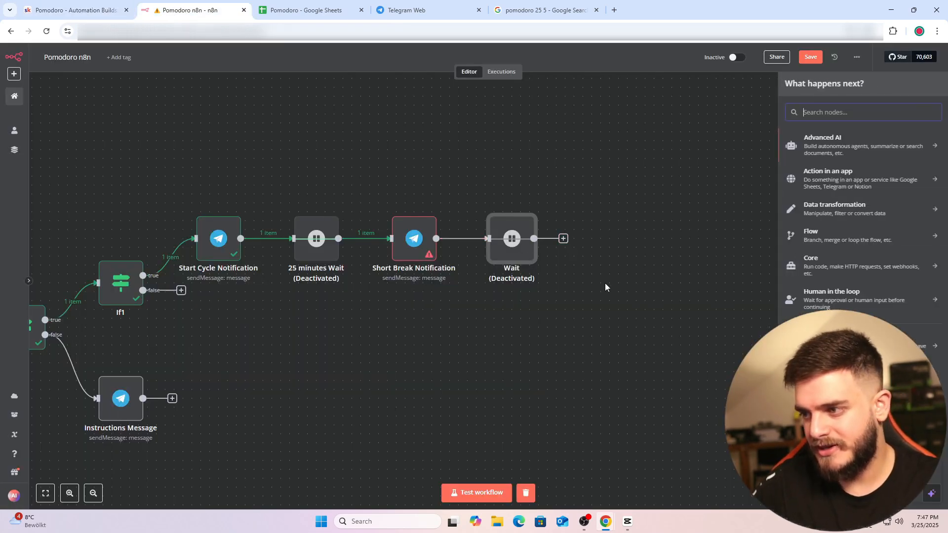
pyautogui.write('code')
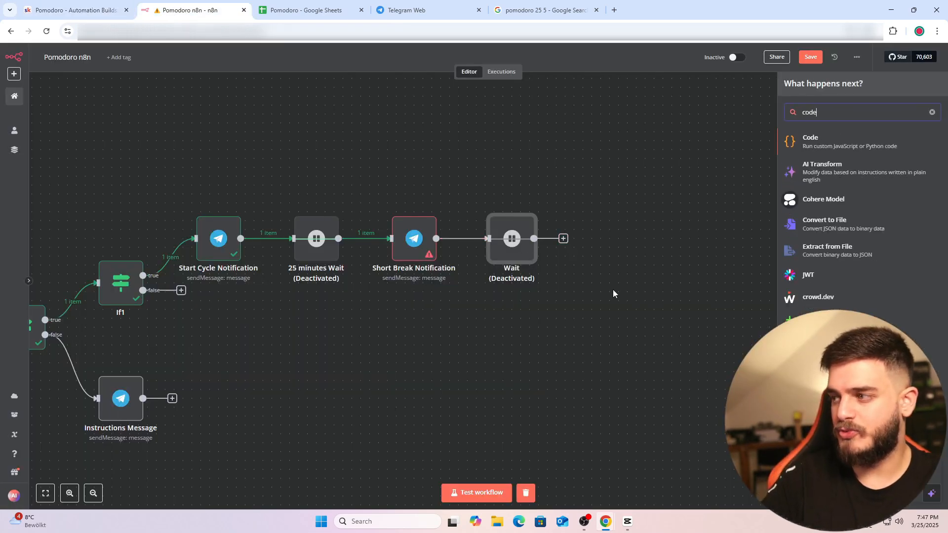
pyautogui.click(799, 147)
pyautogui.hotkey('ctrl', 'a')
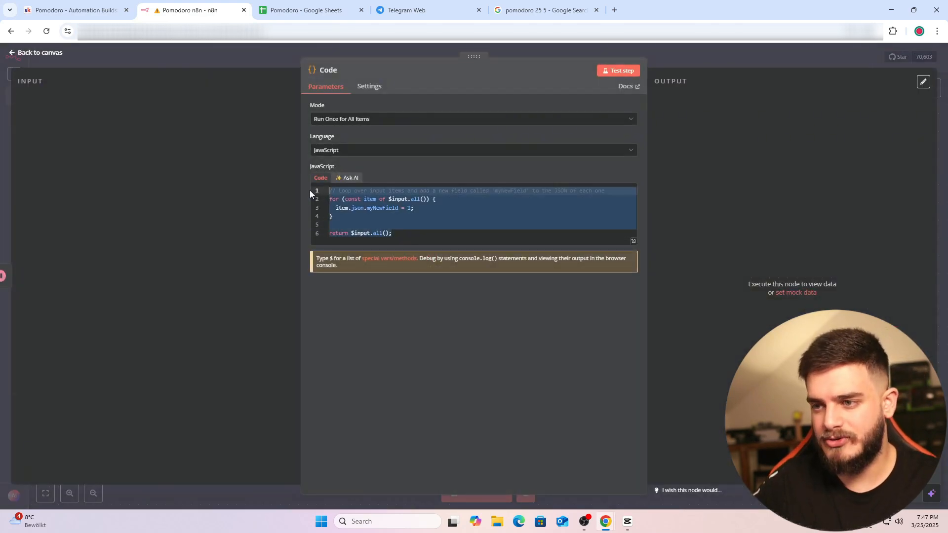
pyautogui.press('BackSpace')
pyautogui.hotkey('ctrl', 'v')
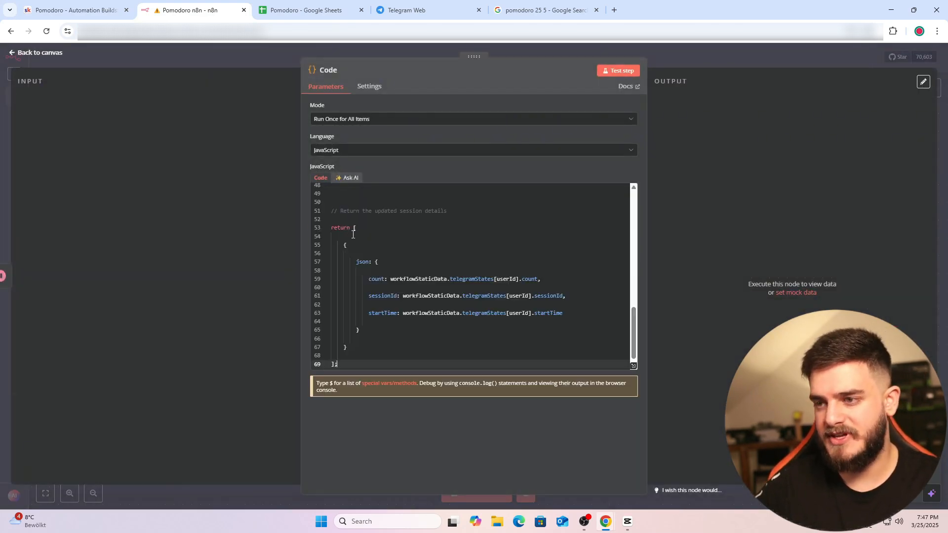
# Rename the Code node to "Increment Count" and close its settings.
pyautogui.click(345, 73)
pyautogui.doubleClick(363, 66)
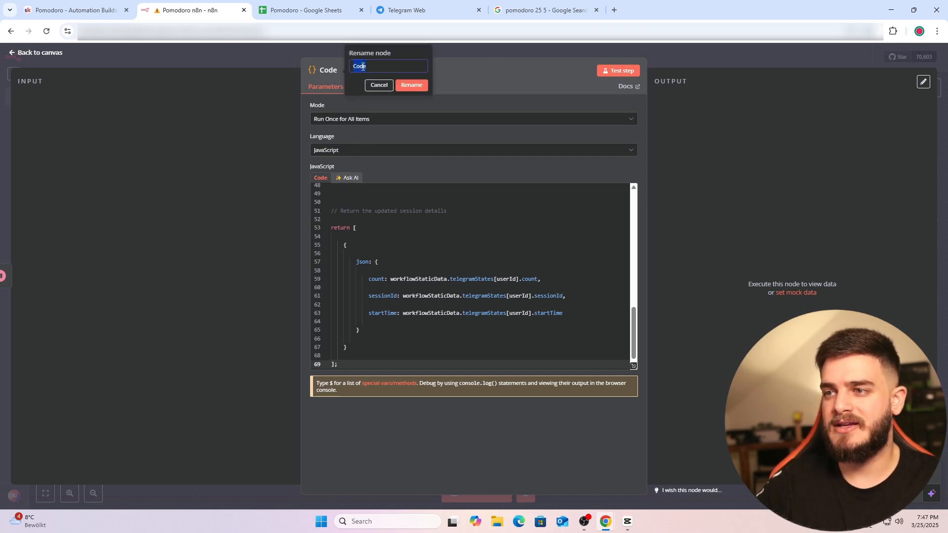
pyautogui.press('BackSpace')
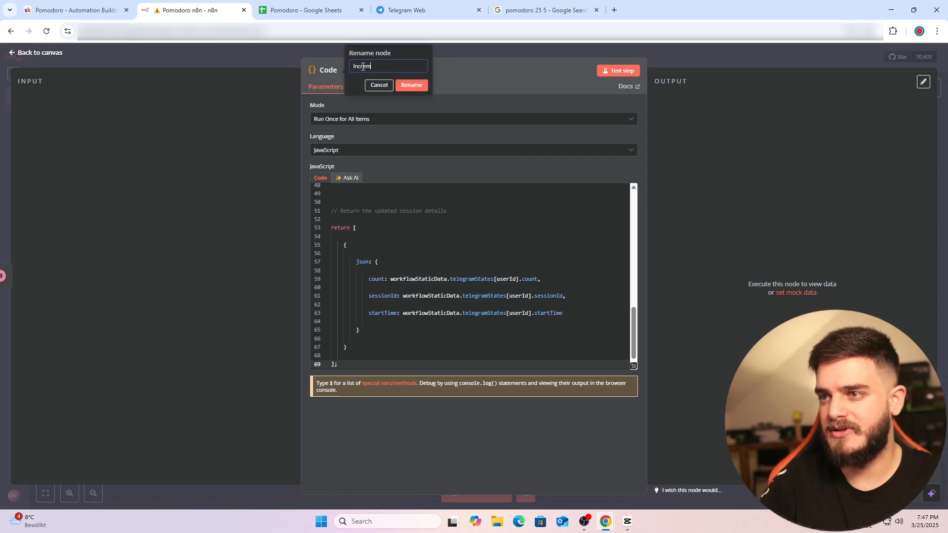
pyautogui.write('Increment Count')
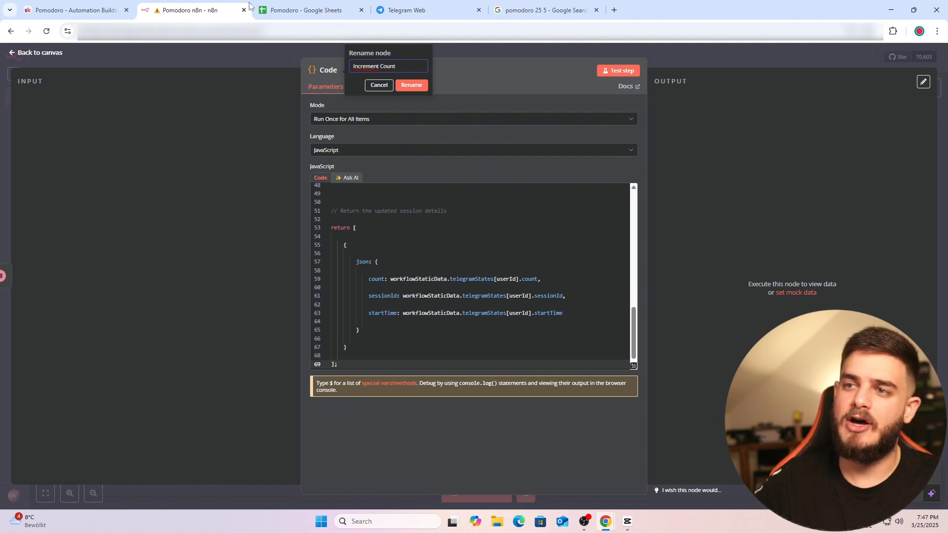
pyautogui.click(410, 93)
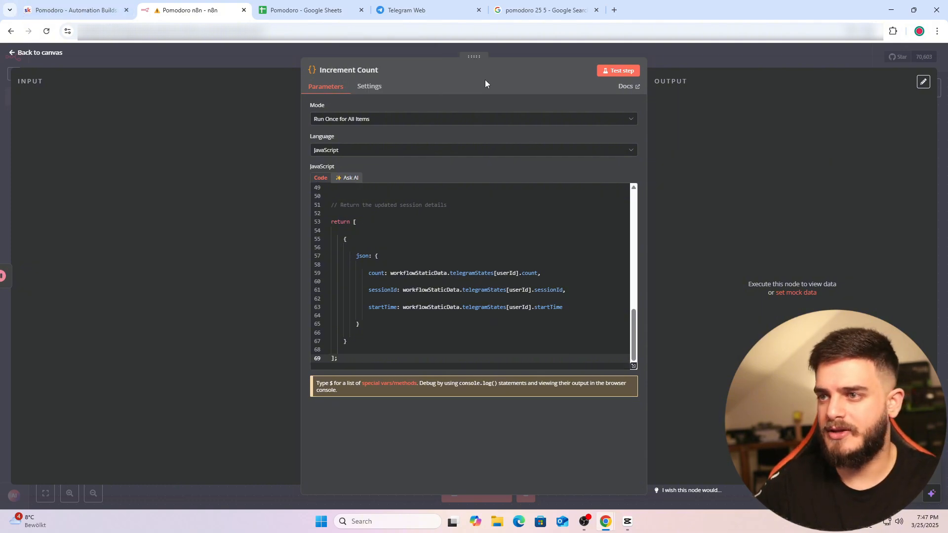
pyautogui.click(673, 61)
pyautogui.scroll(-1, 523, 302)
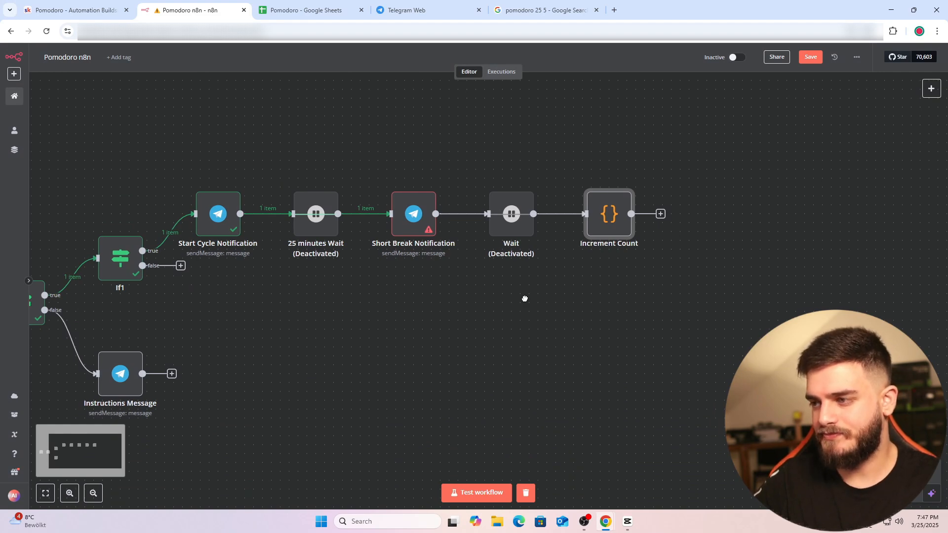
pyautogui.moveTo(522, 299); pyautogui.dragTo(467, 305)
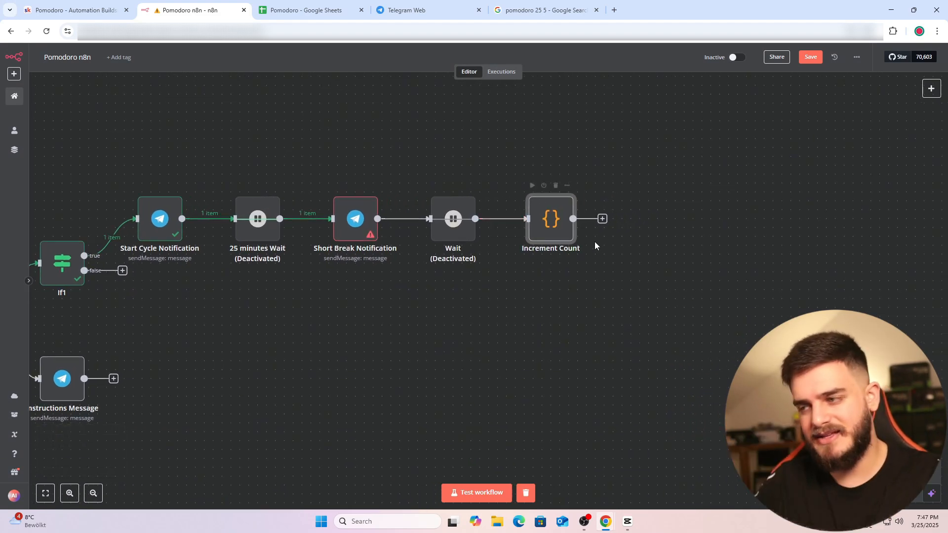
# Look up the Back to Work Notification section on the classroom page, then return to the n8n workflow.
pyautogui.click(105, 18)
pyautogui.scroll(-16, 459, 267)
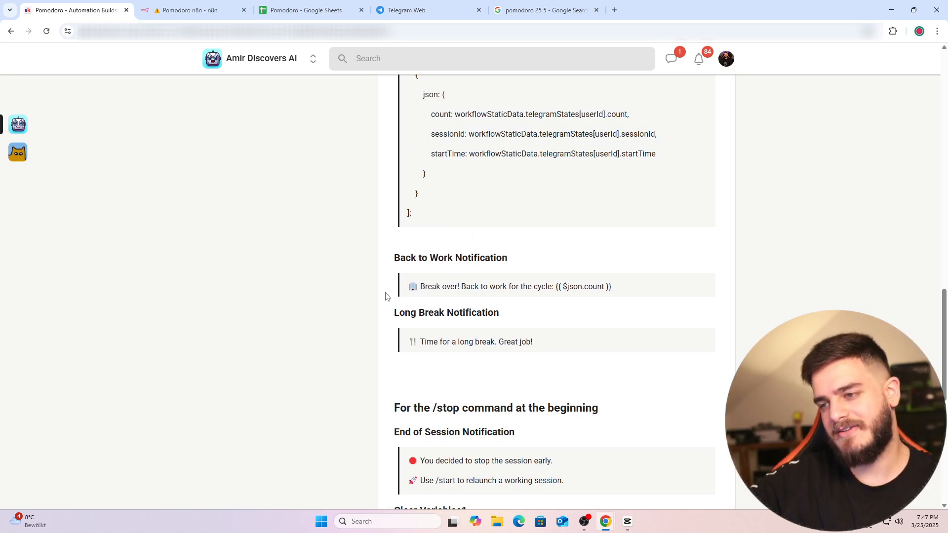
pyautogui.tripleClick(417, 257)
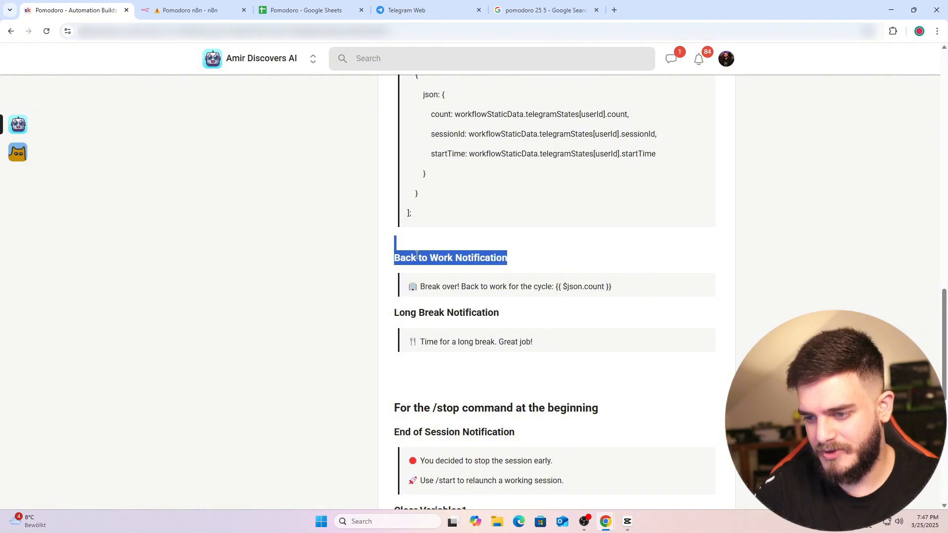
pyautogui.click(435, 11)
pyautogui.click(196, 11)
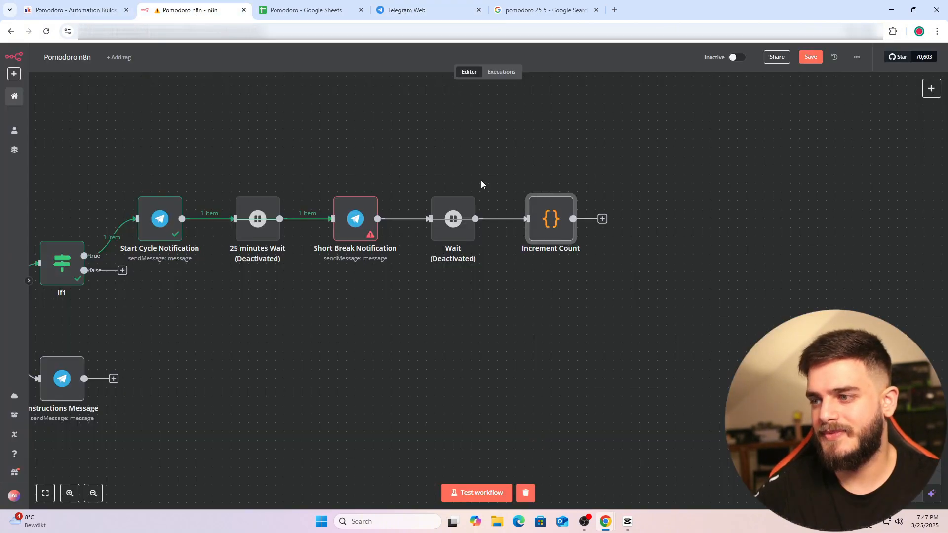
# Find the Telegram message actions for a new node following Increment Count.
pyautogui.click(602, 220)
pyautogui.write('tel')
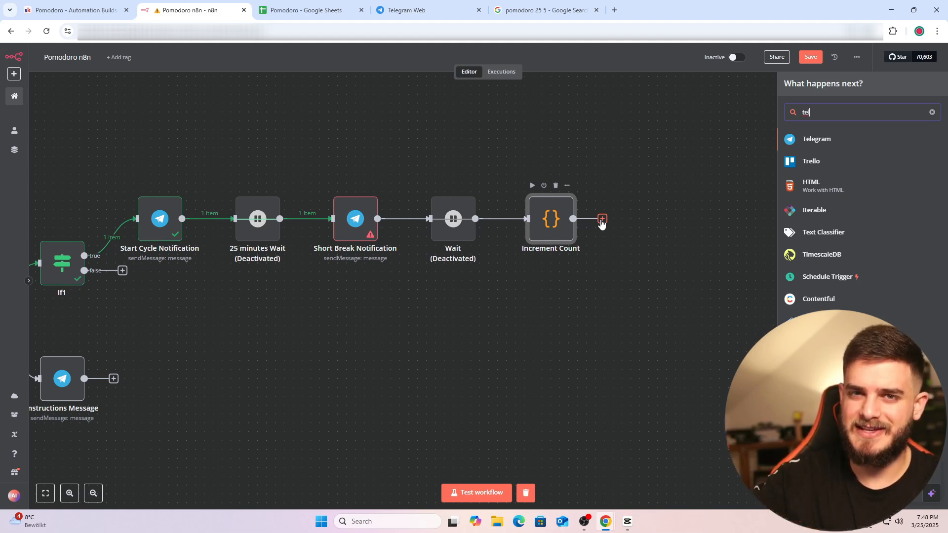
pyautogui.write('egr')
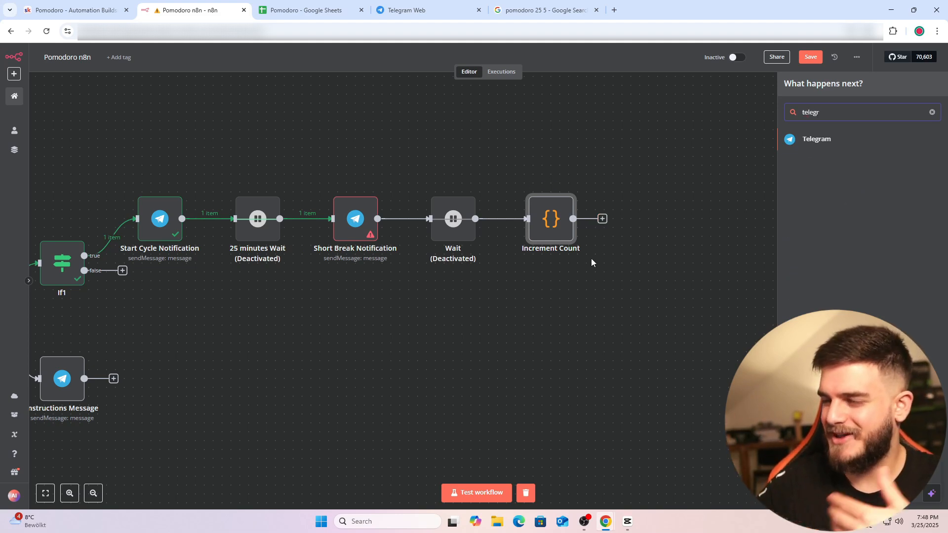
pyautogui.click(811, 143)
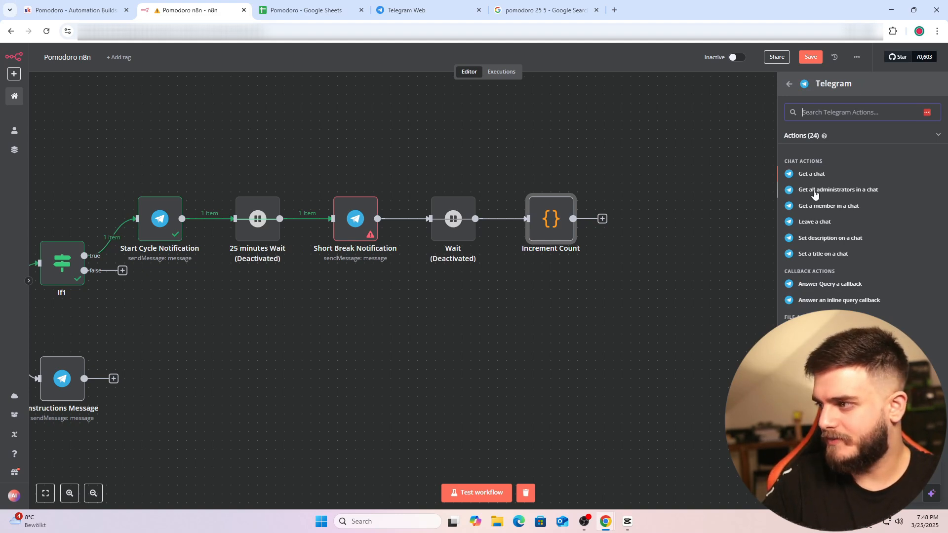
pyautogui.scroll(-3, 815, 195)
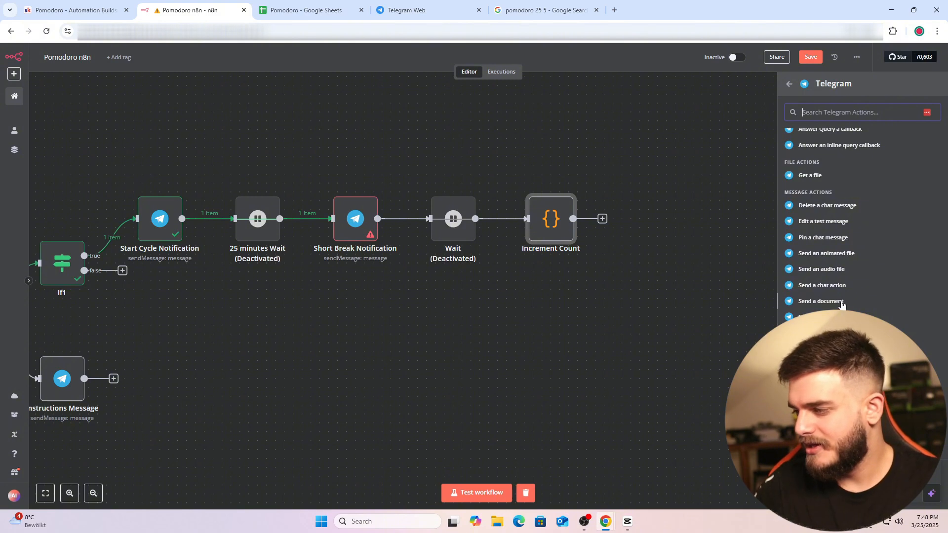
# Clear the previous execution data from the canvas and save the workflow.
pyautogui.click(527, 496)
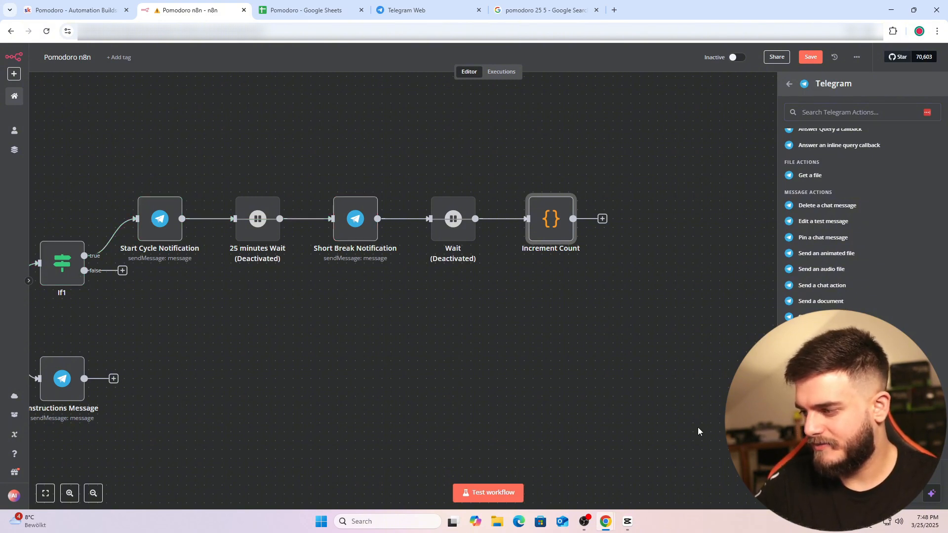
pyautogui.click(811, 57)
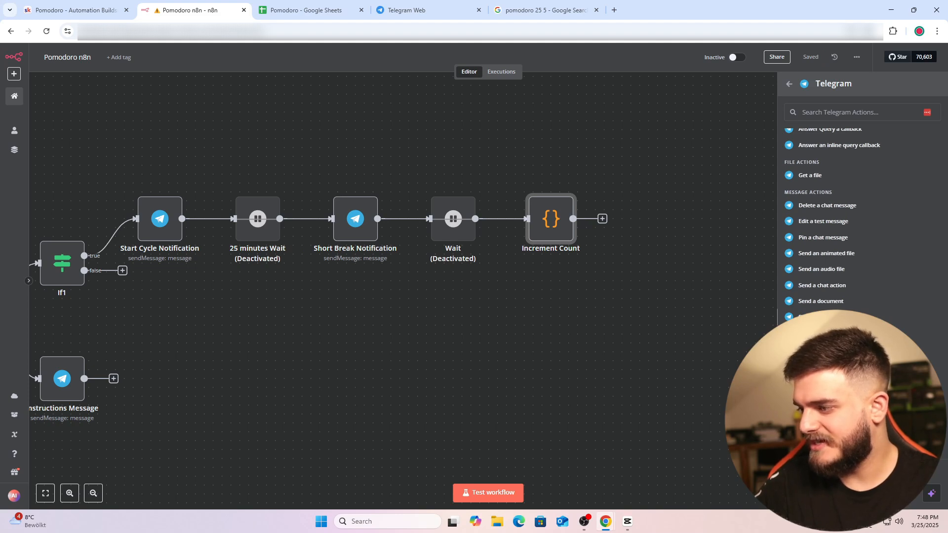
# Add the Telegram Send Message node after Increment Count and try executing its previous nodes before closing the settings.
pyautogui.click(821, 349)
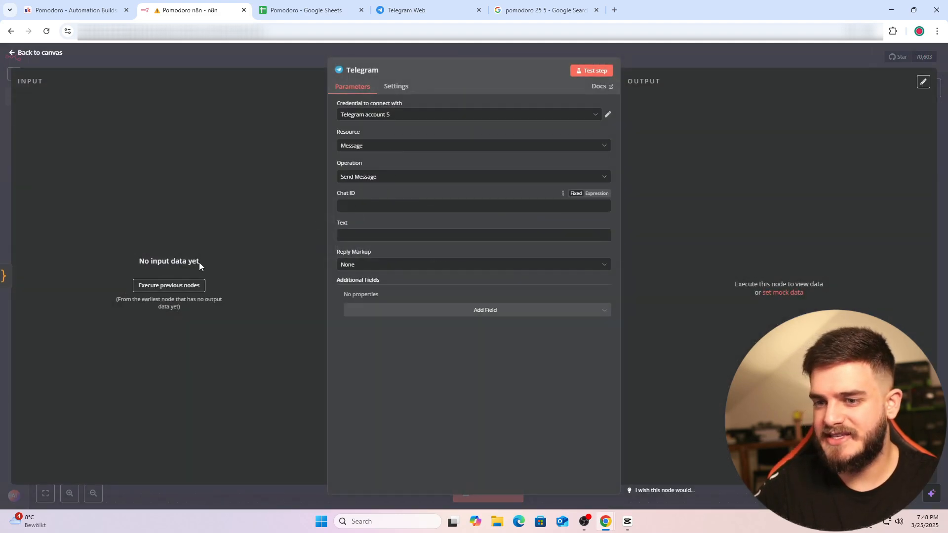
pyautogui.click(181, 285)
pyautogui.click(657, 58)
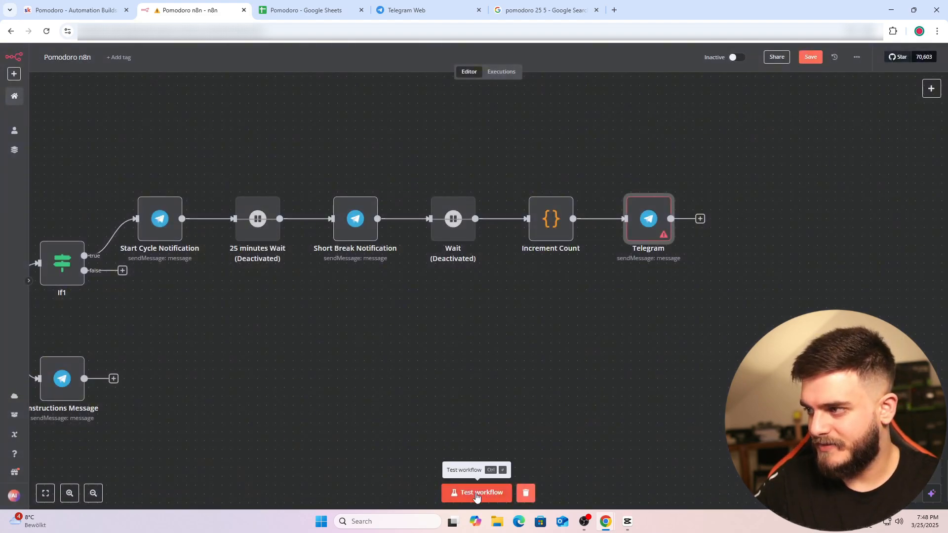
pyautogui.moveTo(409, 391); pyautogui.dragTo(546, 357)
# Fill the new Telegram node's Chat ID and Text with the placeholder "dasdasd" and close its settings.
pyautogui.doubleClick(793, 189)
pyautogui.click(407, 207)
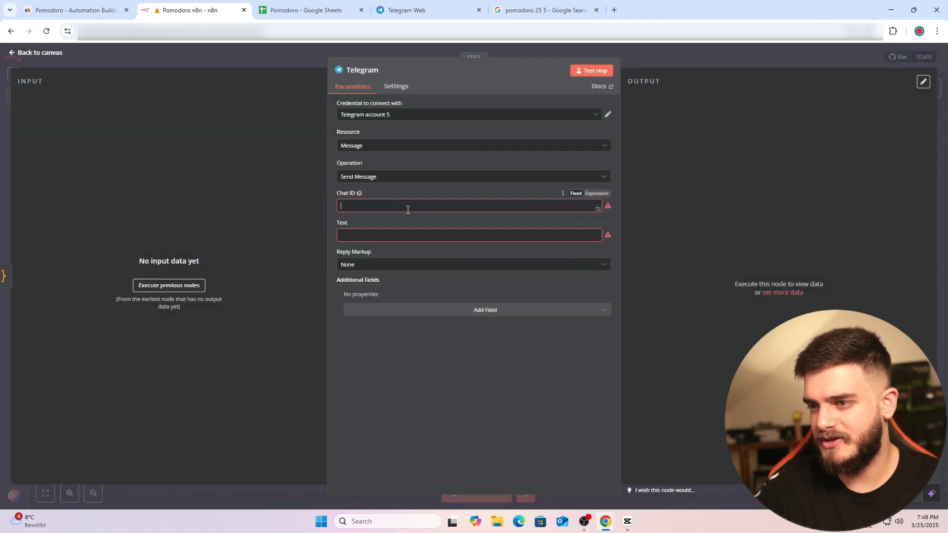
pyautogui.write('dasdasd')
pyautogui.click(392, 234)
pyautogui.write('dasdasd')
pyautogui.click(658, 59)
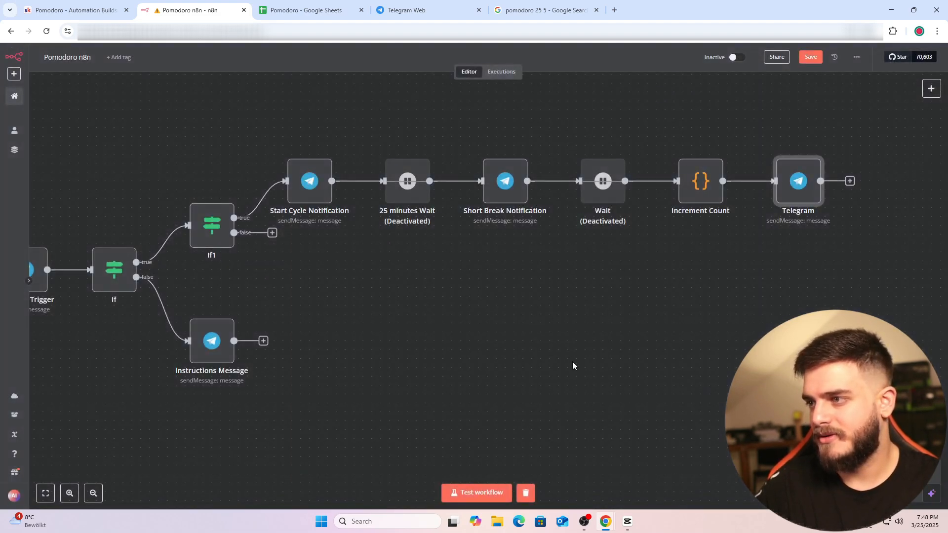
# Test the workflow by sending /start to the Pomodoro bot in Telegram and check the execution on the n8n canvas.
pyautogui.click(476, 493)
pyautogui.click(407, 9)
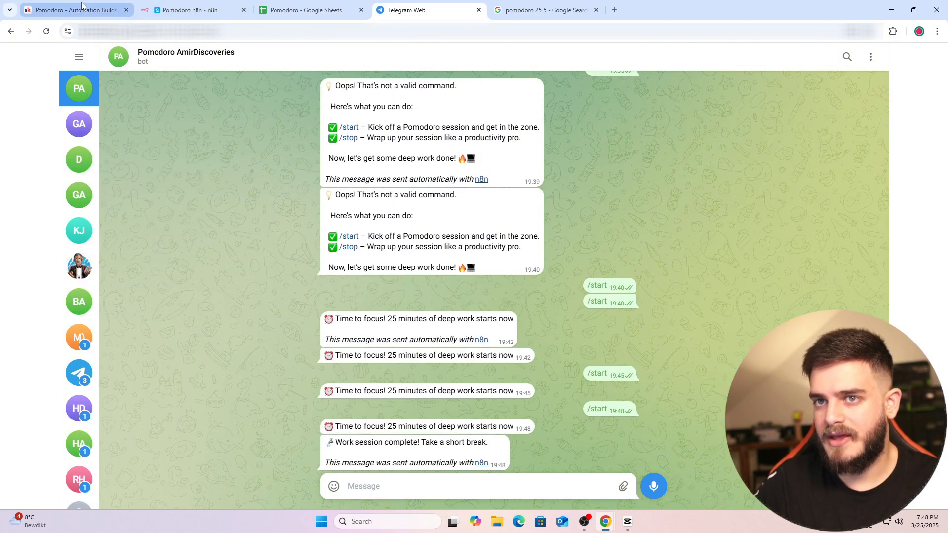
pyautogui.click(82, 6)
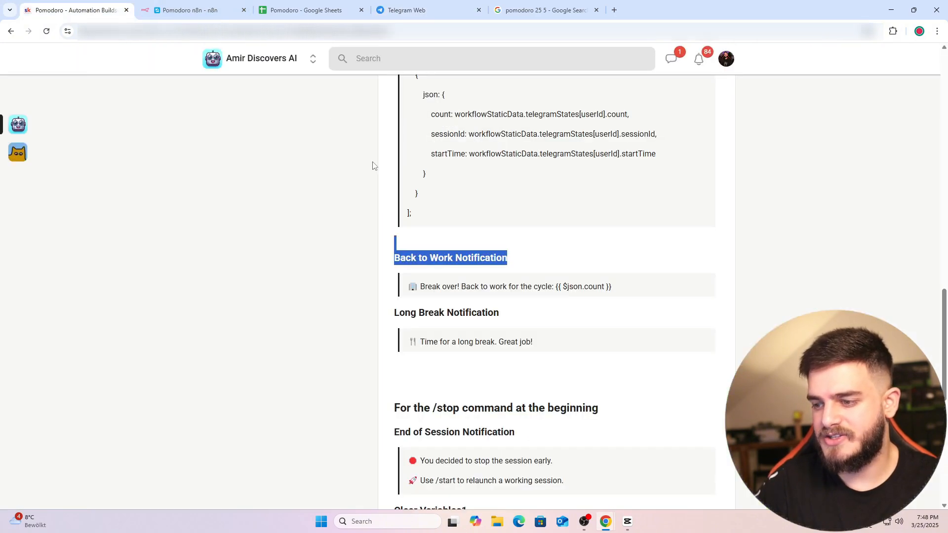
pyautogui.click(190, 10)
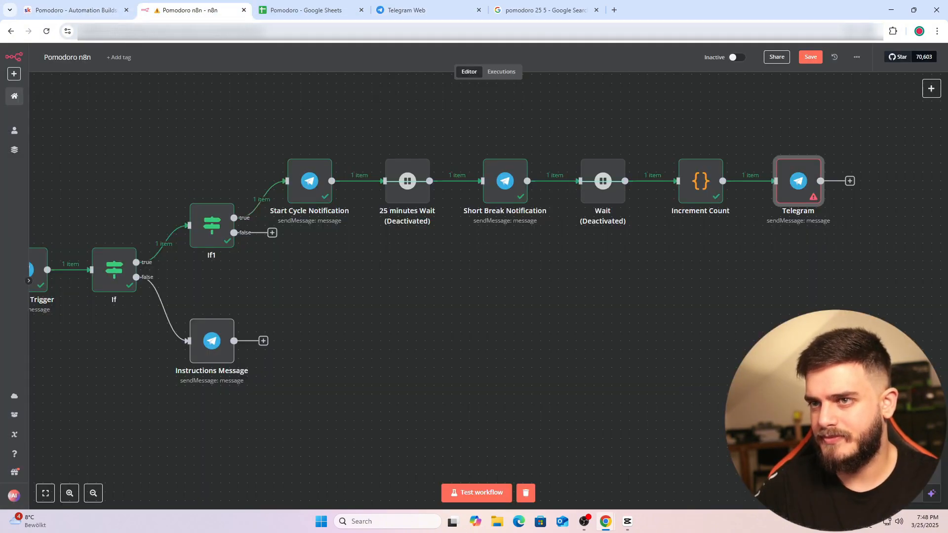
# Return to the bot chat in Telegram and add a heart reaction to the "Work session complete! Take a short break." message.
pyautogui.click(69, 14)
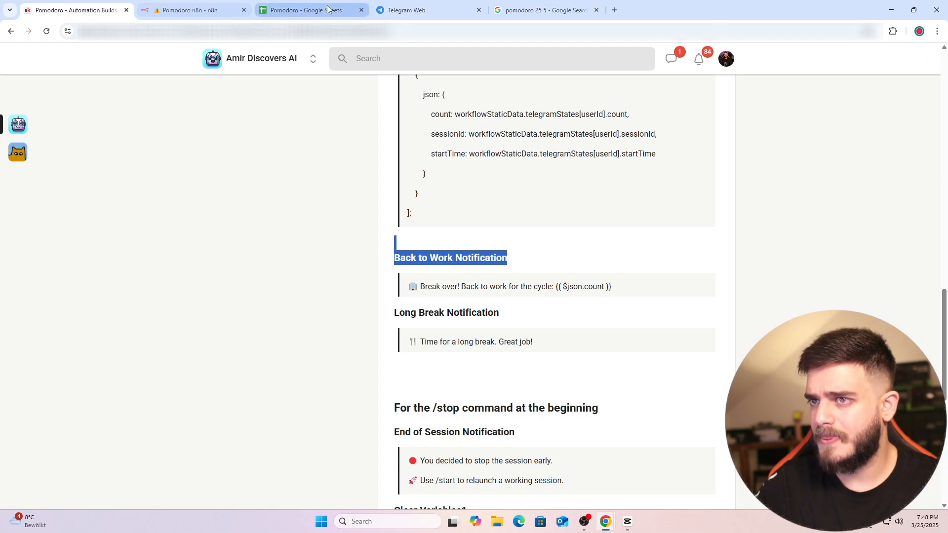
pyautogui.click(410, 10)
pyautogui.doubleClick(366, 450)
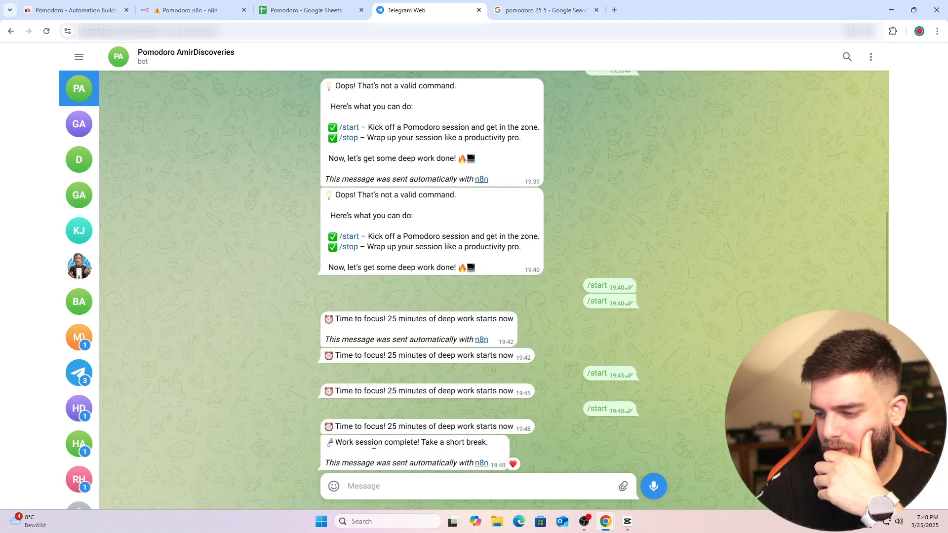
# Switch back to n8n, open the Telegram node after Increment Count and clear its placeholder Chat ID.
pyautogui.click(190, 10)
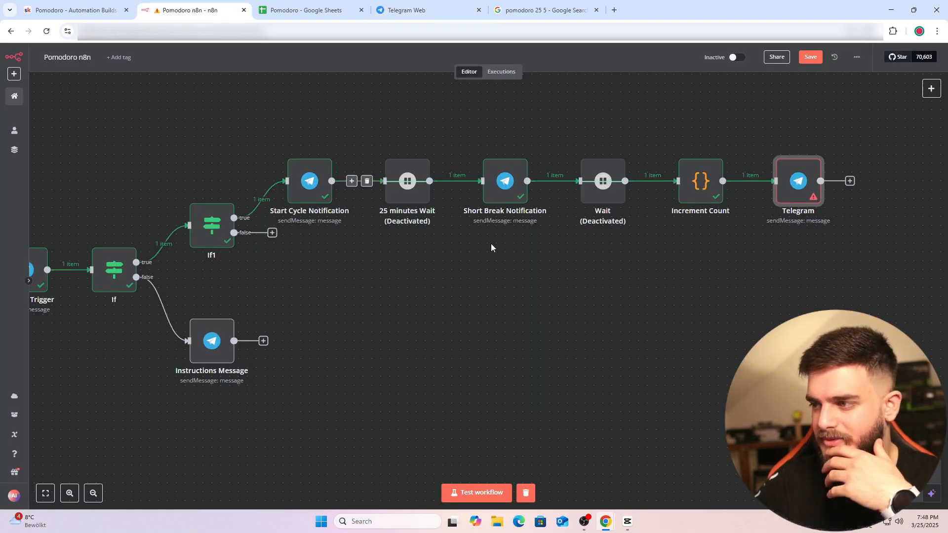
pyautogui.doubleClick(799, 185)
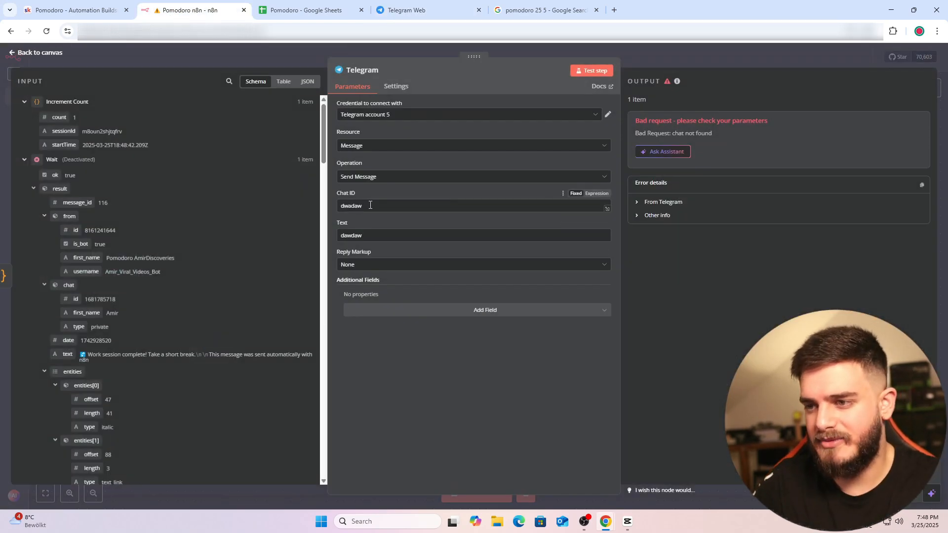
pyautogui.press('BackSpace')
pyautogui.scroll(-6, 202, 289)
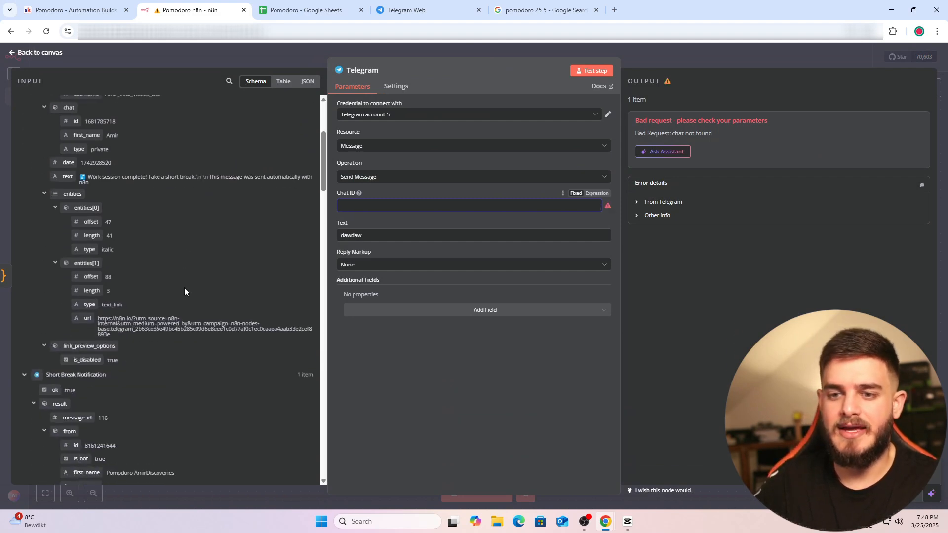
pyautogui.scroll(-10, 153, 286)
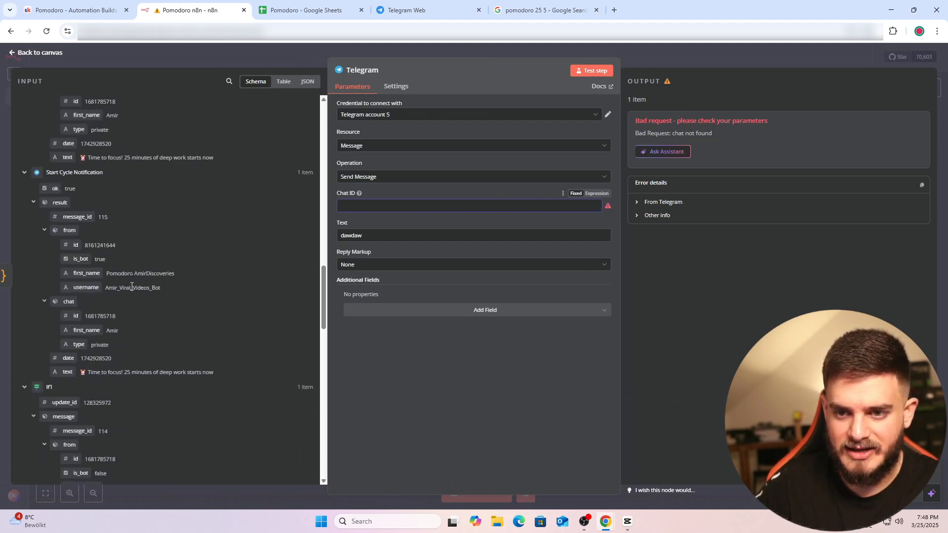
pyautogui.scroll(10, 130, 286)
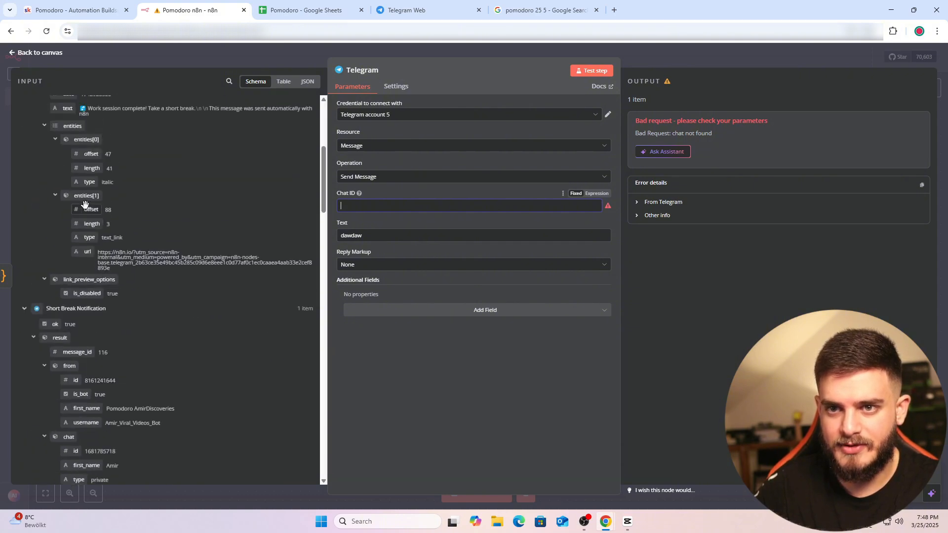
# Collapse the other nodes' input data and map the Telegram Trigger's message.chat.id into the Chat ID field.
pyautogui.click(24, 102)
pyautogui.click(24, 118)
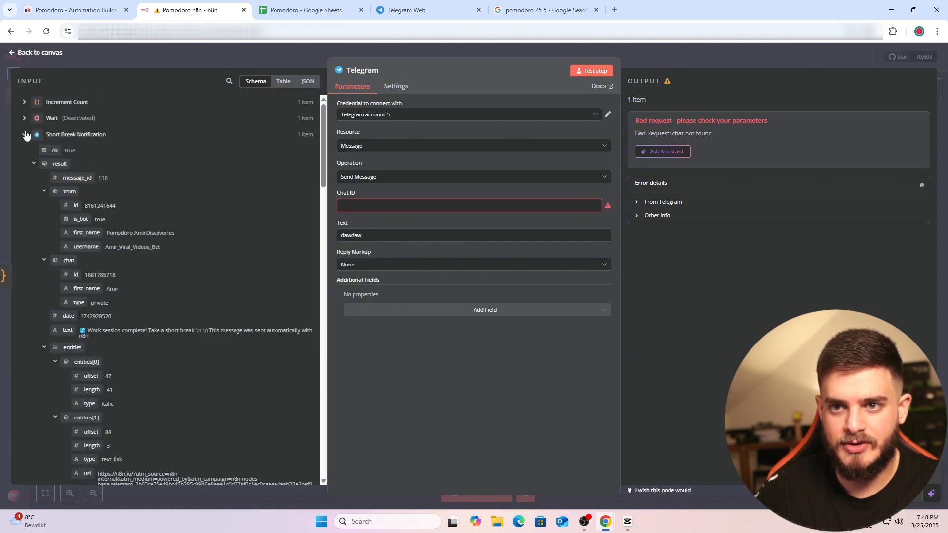
pyautogui.click(24, 134)
pyautogui.click(24, 151)
pyautogui.click(24, 168)
pyautogui.click(24, 183)
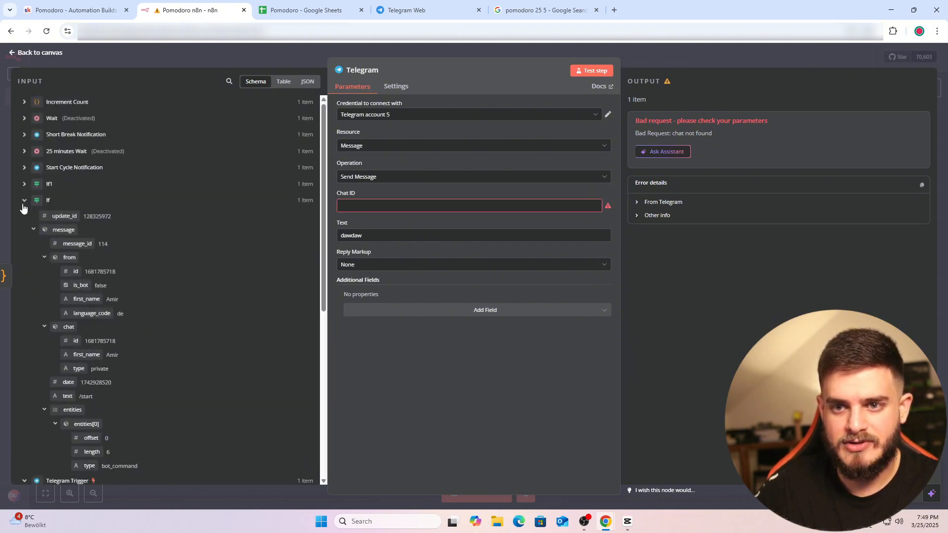
pyautogui.click(25, 200)
pyautogui.click(24, 217)
pyautogui.click(24, 217)
pyautogui.scroll(-1, 106, 266)
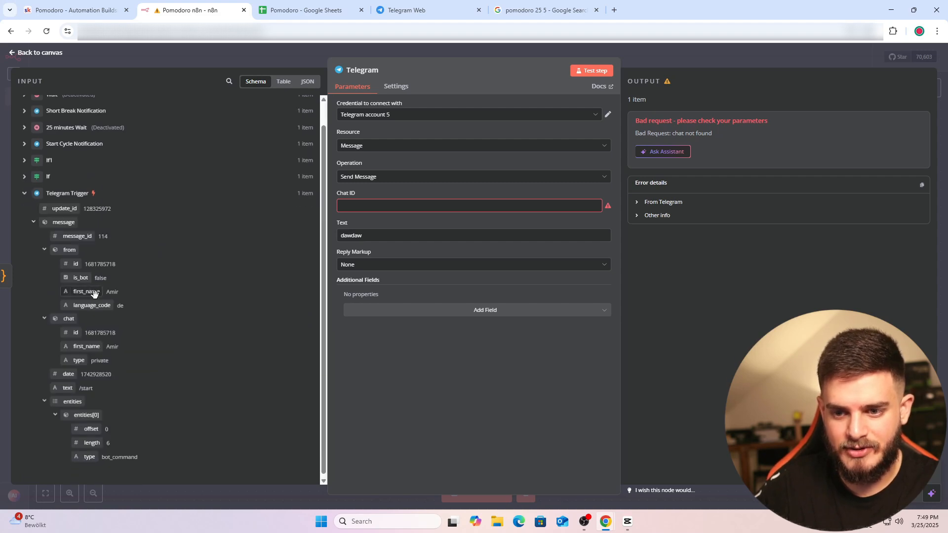
pyautogui.moveTo(78, 332); pyautogui.dragTo(371, 207)
pyautogui.click(331, 269)
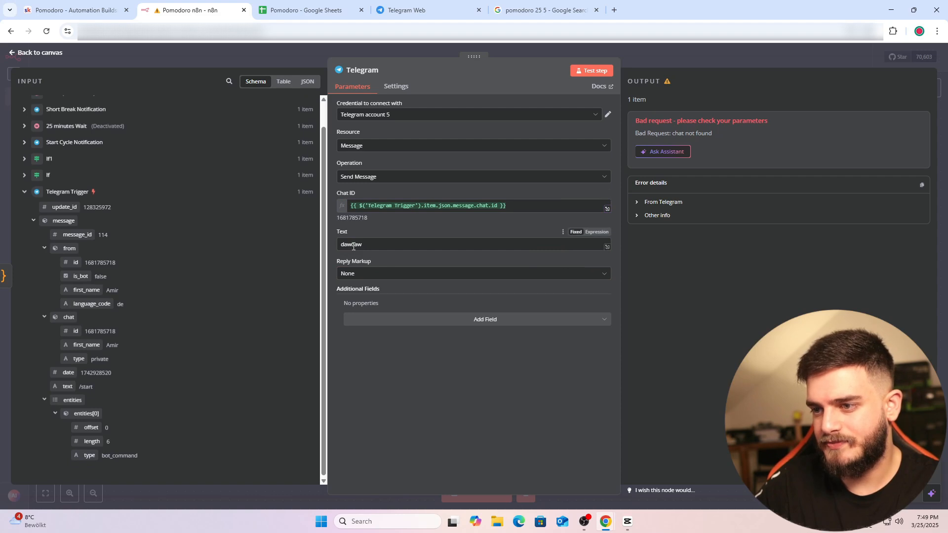
# Replace the message text with the classroom page's "Break over! Back to work for the cycle: {{ $json.count }}" as an expression and close the settings.
pyautogui.doubleClick(355, 245)
pyautogui.press('BackSpace')
pyautogui.click(97, 10)
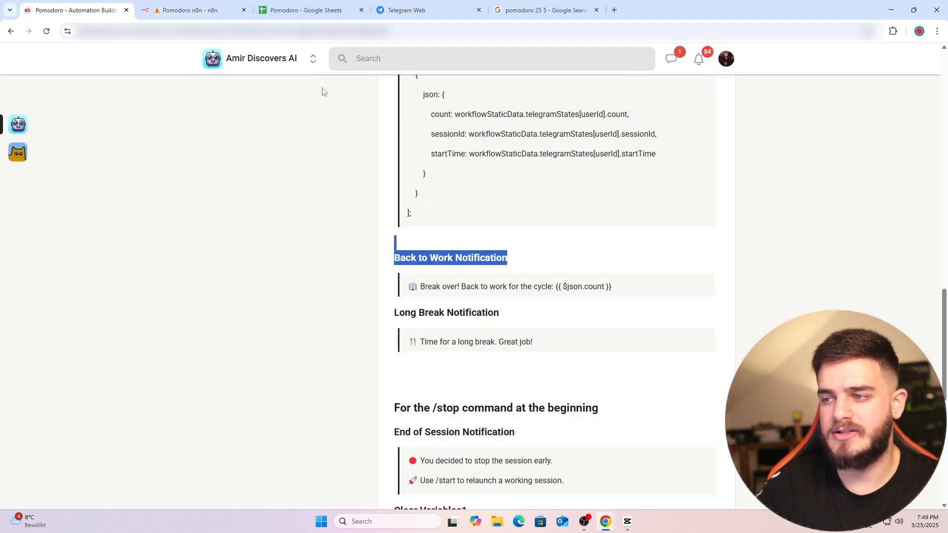
pyautogui.tripleClick(430, 287)
pyautogui.hotkey('ctrl', 'c')
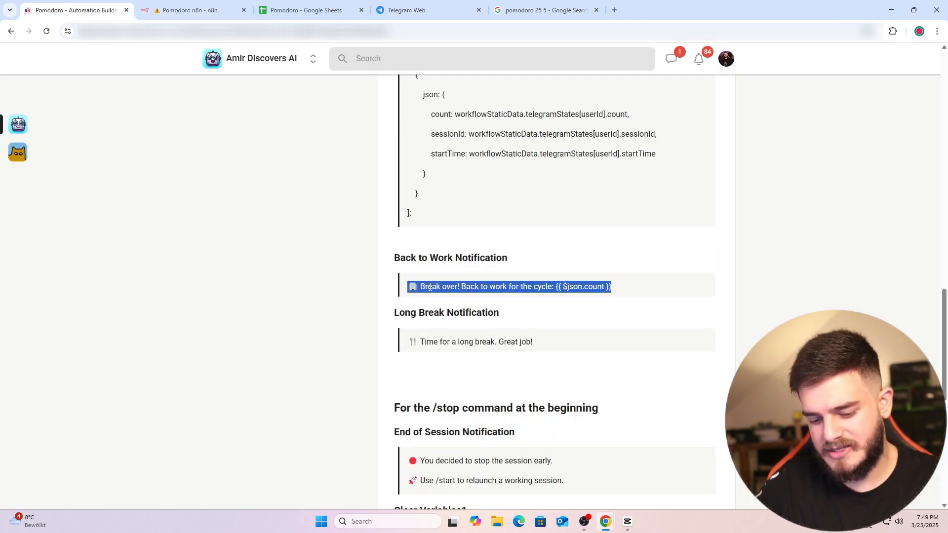
pyautogui.hotkey('ctrl', 'Tab')
pyautogui.hotkey('ctrl', 'v')
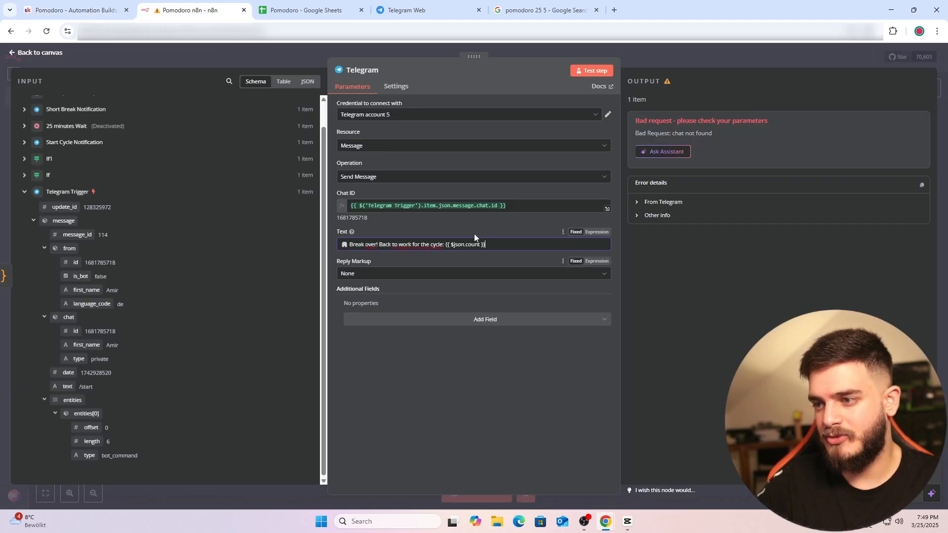
pyautogui.click(596, 232)
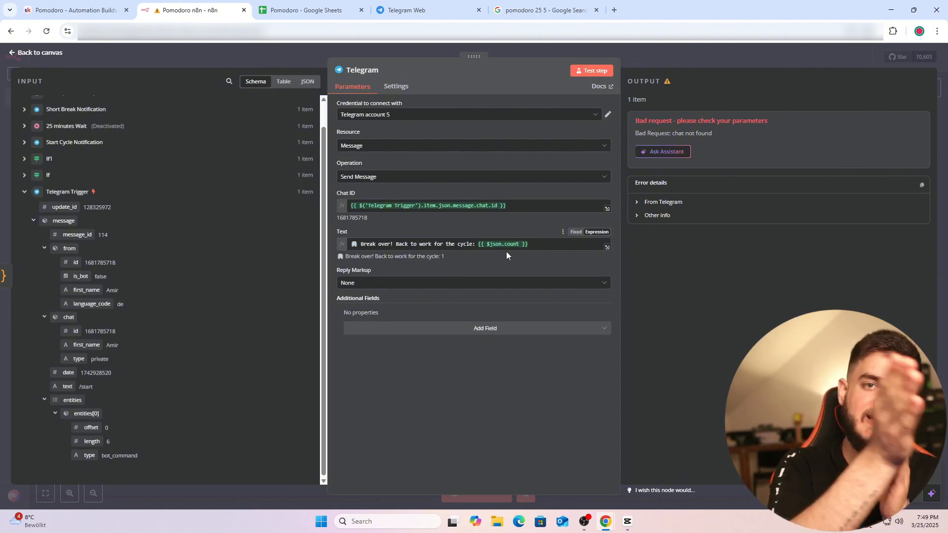
pyautogui.click(632, 54)
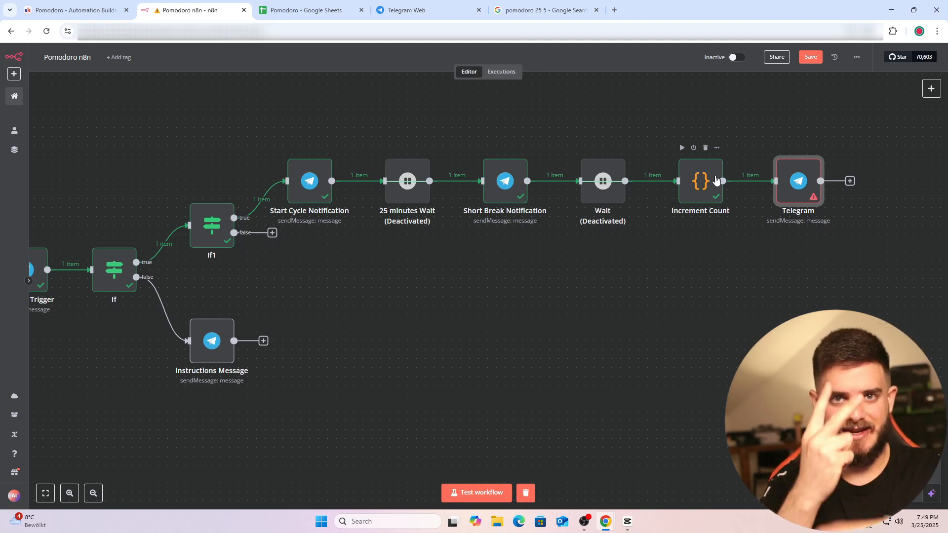
pyautogui.doubleClick(800, 202)
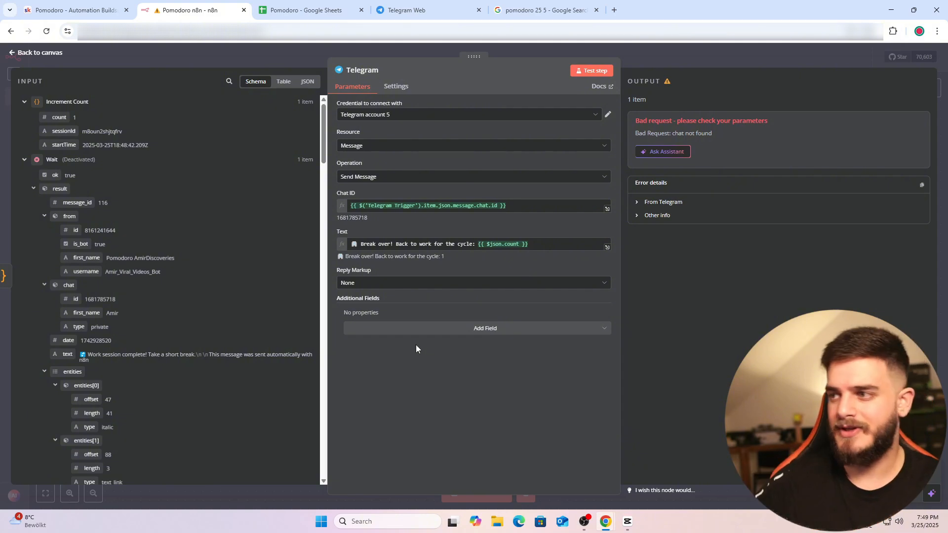
pyautogui.press('Escape')
pyautogui.hscroll(2, 620, 317)
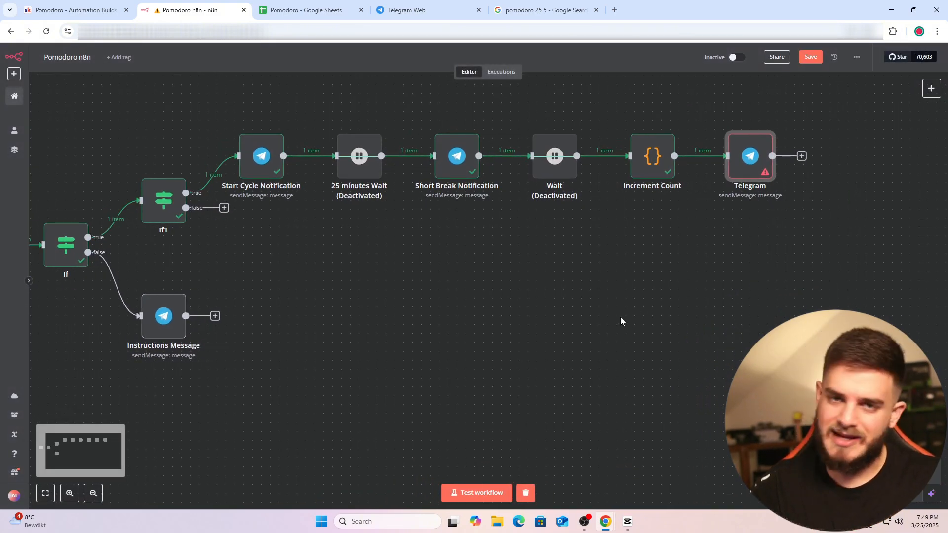
pyautogui.hscroll(1, 617, 317)
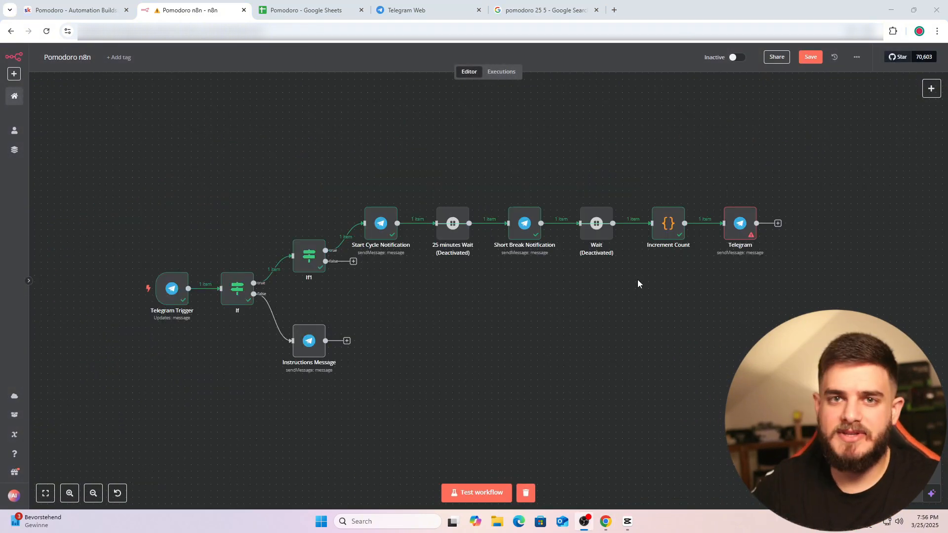
# Rename the last Telegram node "Back to Work Notification" using the heading copied from the classroom page, and close its settings.
pyautogui.doubleClick(744, 231)
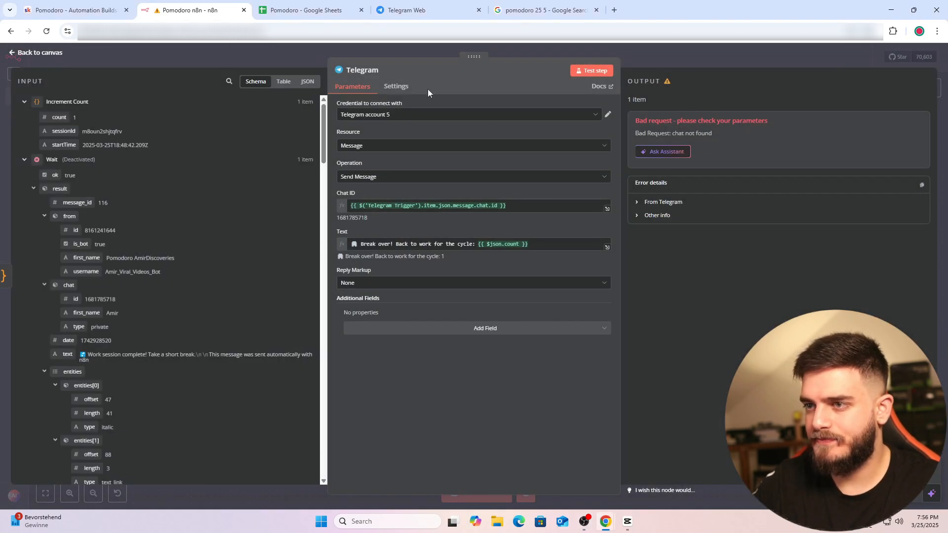
pyautogui.click(366, 73)
pyautogui.hotkey('ctrl', '1')
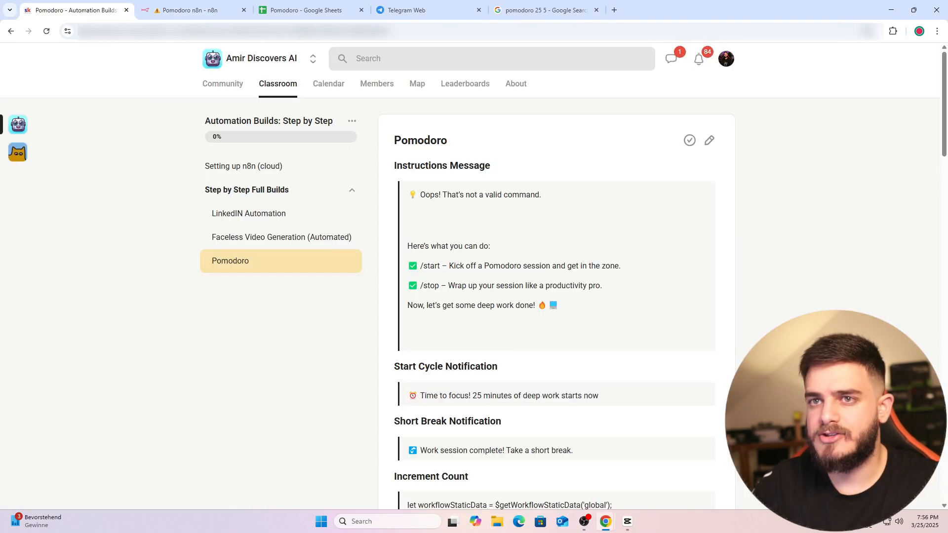
pyautogui.scroll(-3, 443, 232)
pyautogui.scroll(-15, 443, 232)
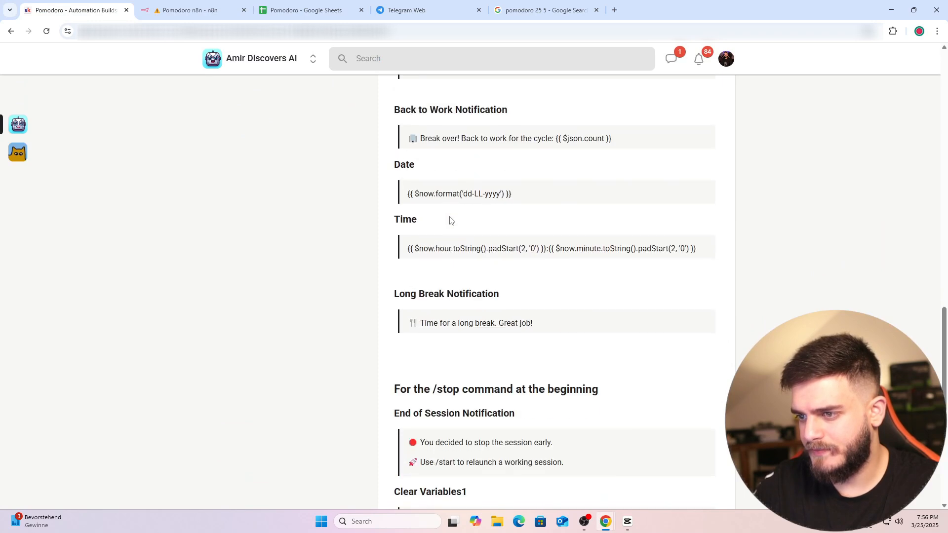
pyautogui.tripleClick(419, 111)
pyautogui.hotkey('ctrl', 'c')
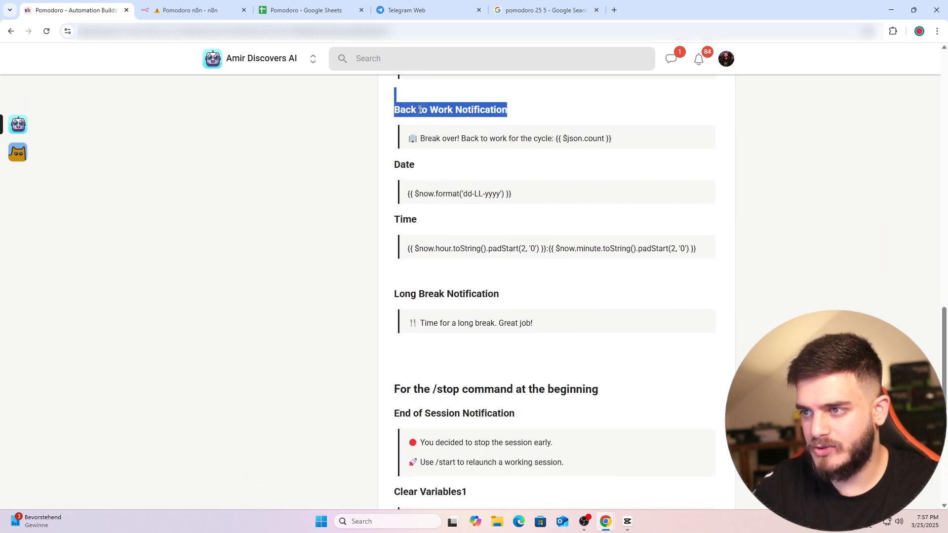
pyautogui.click(173, 19)
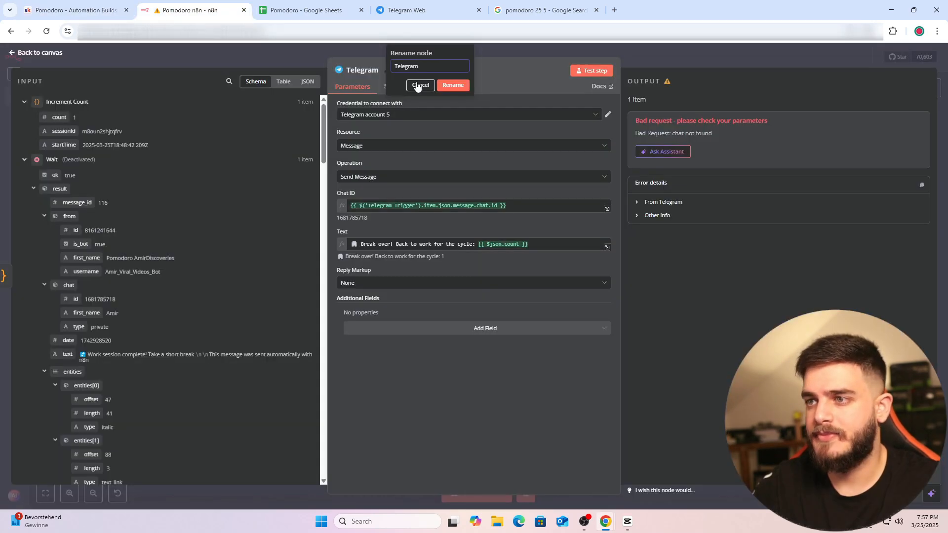
pyautogui.hotkey('ctrl', 'a')
pyautogui.hotkey('ctrl', 'v')
pyautogui.click(452, 86)
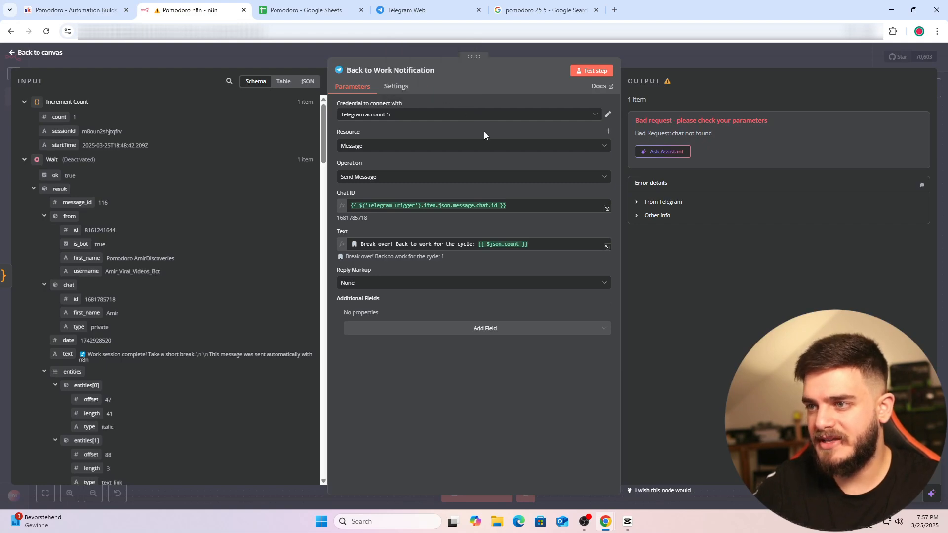
pyautogui.click(540, 53)
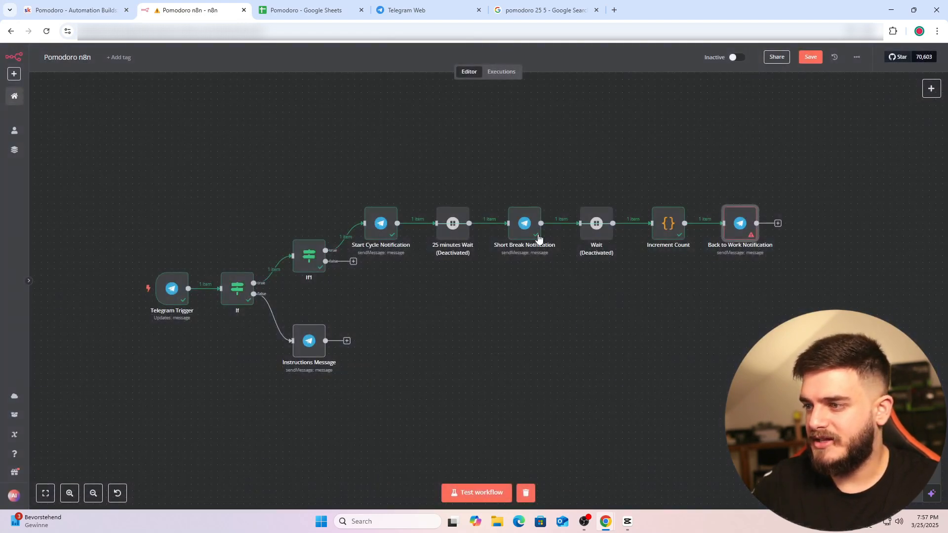
# Review the Pomodoro spreadsheet's column headers in Google Sheets and look up the Add Google Drive credential lesson in the Skool classroom.
pyautogui.moveTo(716, 311); pyautogui.dragTo(493, 250)
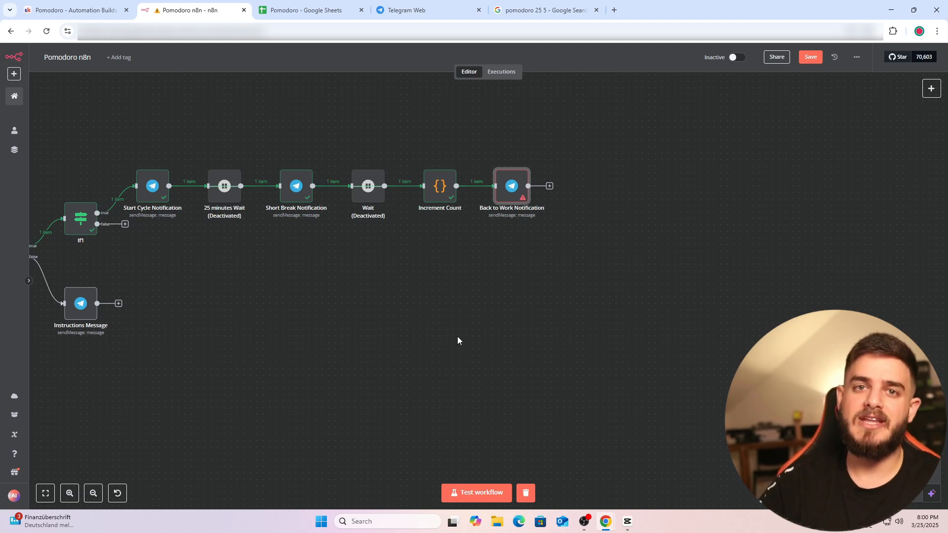
pyautogui.click(311, 11)
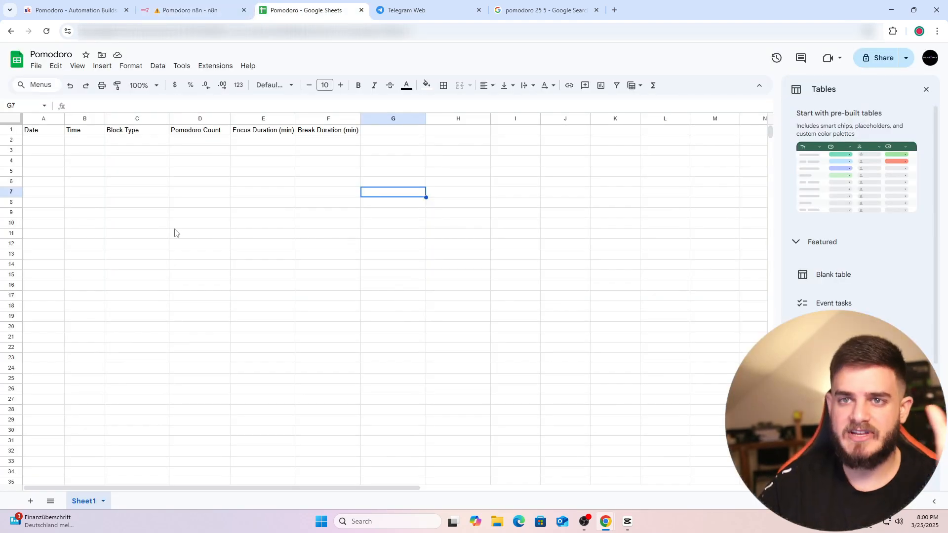
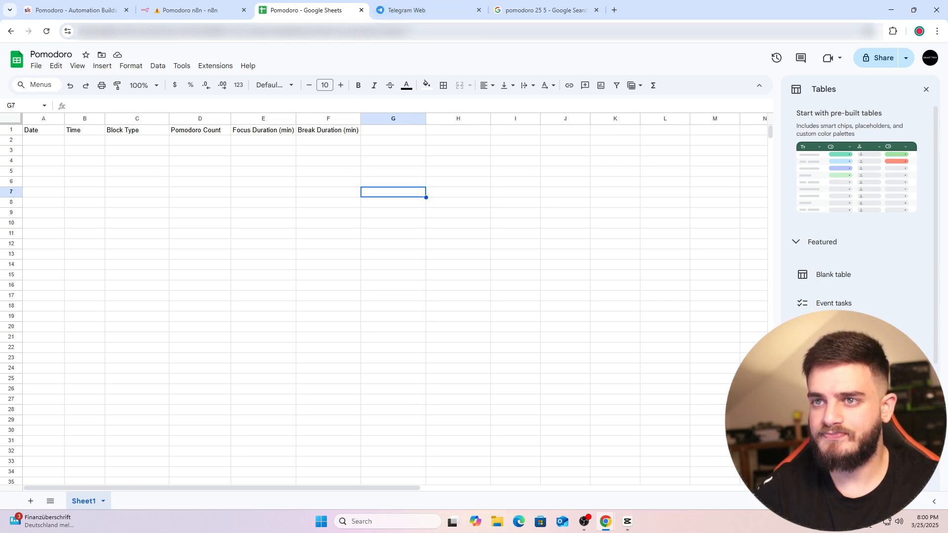
pyautogui.click(83, 14)
pyautogui.scroll(15, 301, 170)
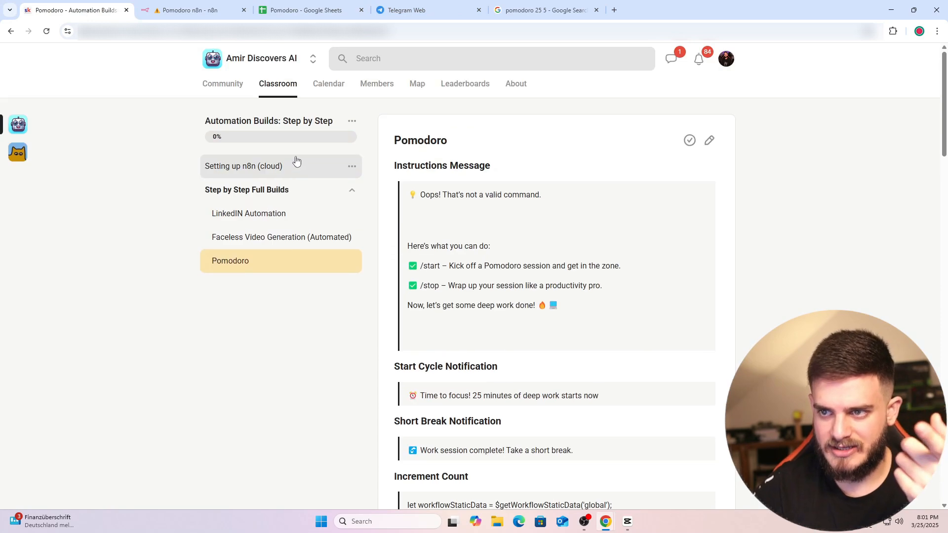
pyautogui.click(280, 85)
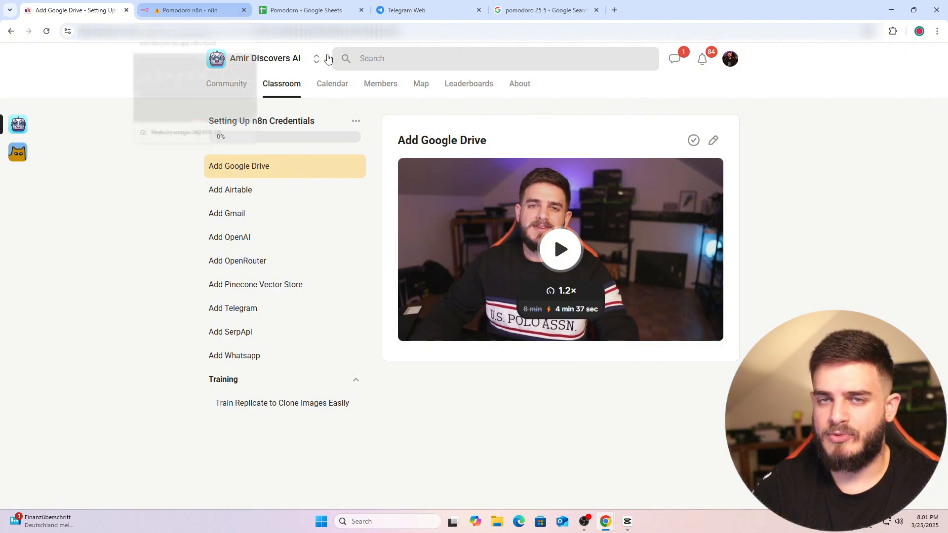
# Return to n8n and add a Google Sheets Append Row node after Back to Work Notification, rechecking the Pomodoro spreadsheet before choosing the action.
pyautogui.click(202, 9)
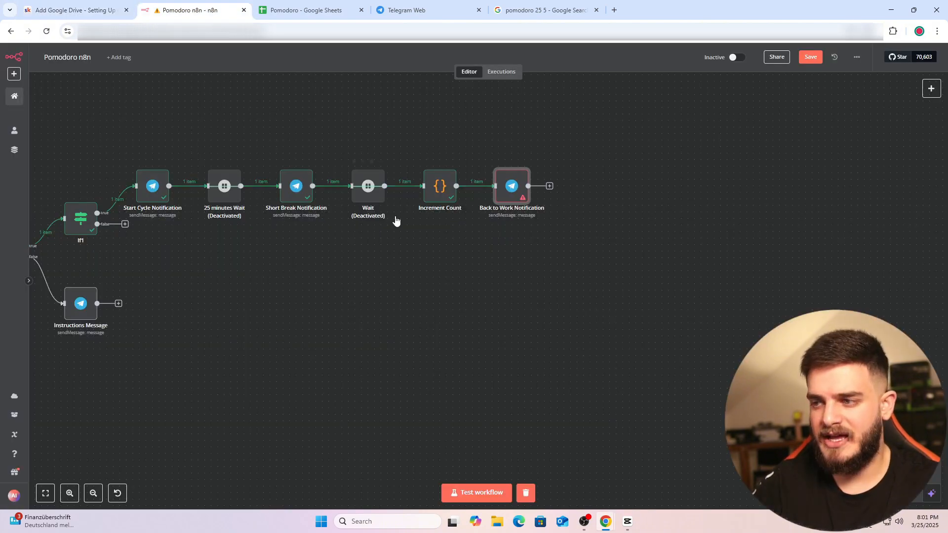
pyautogui.click(549, 186)
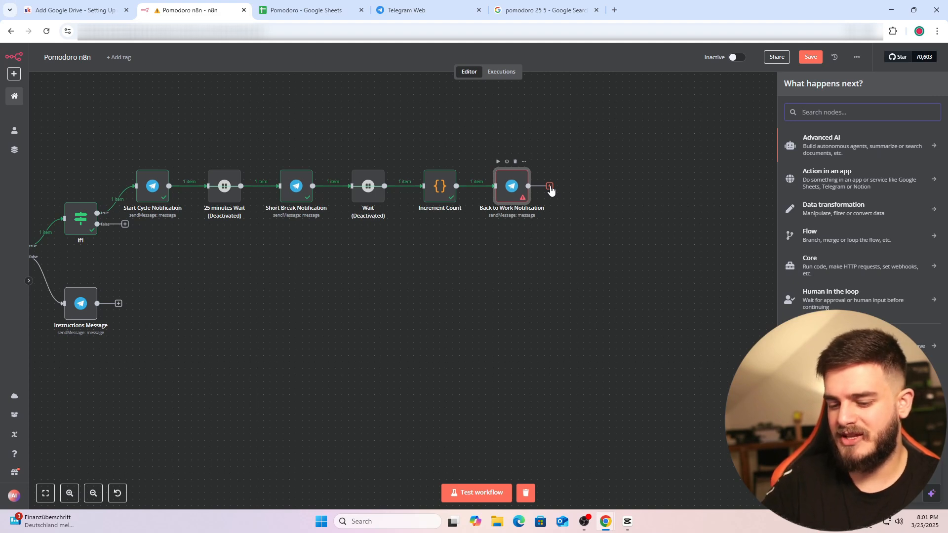
pyautogui.write('sheets')
pyautogui.click(819, 141)
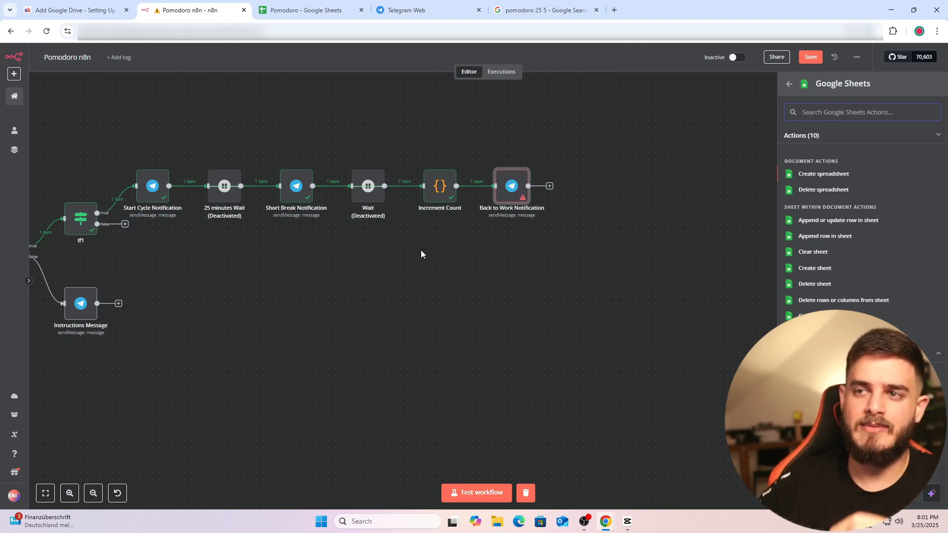
pyautogui.click(295, 5)
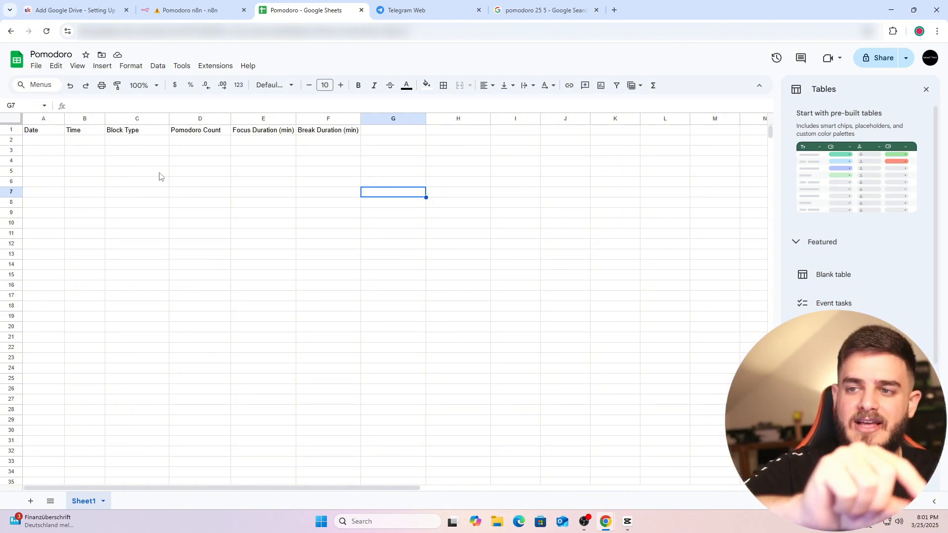
pyautogui.click(159, 4)
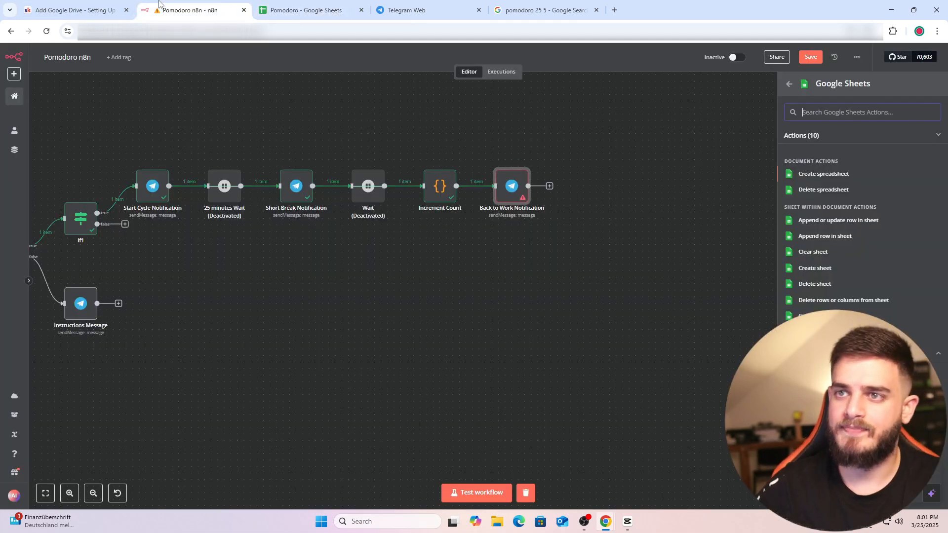
pyautogui.click(812, 236)
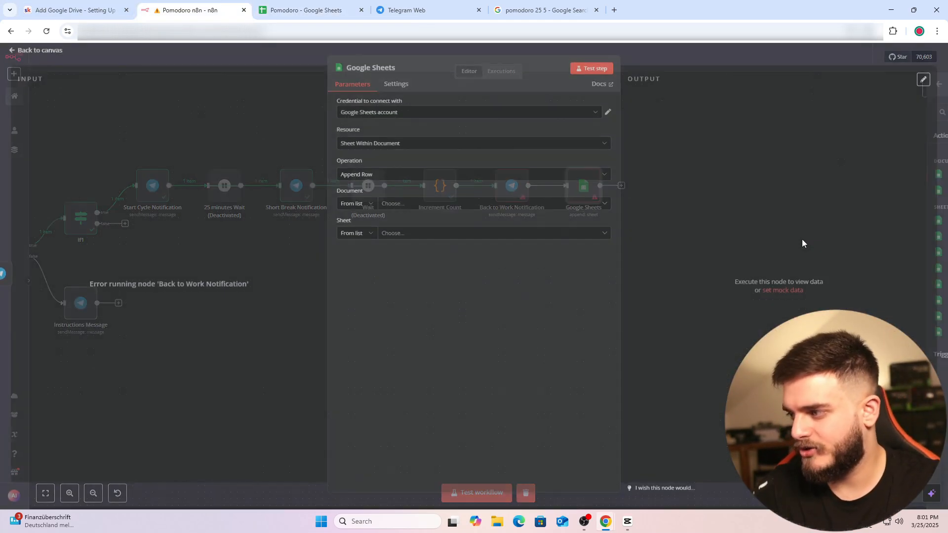
# Set the Google Sheets node to append rows to Sheet1 of the Pomodoro document.
pyautogui.click(413, 208)
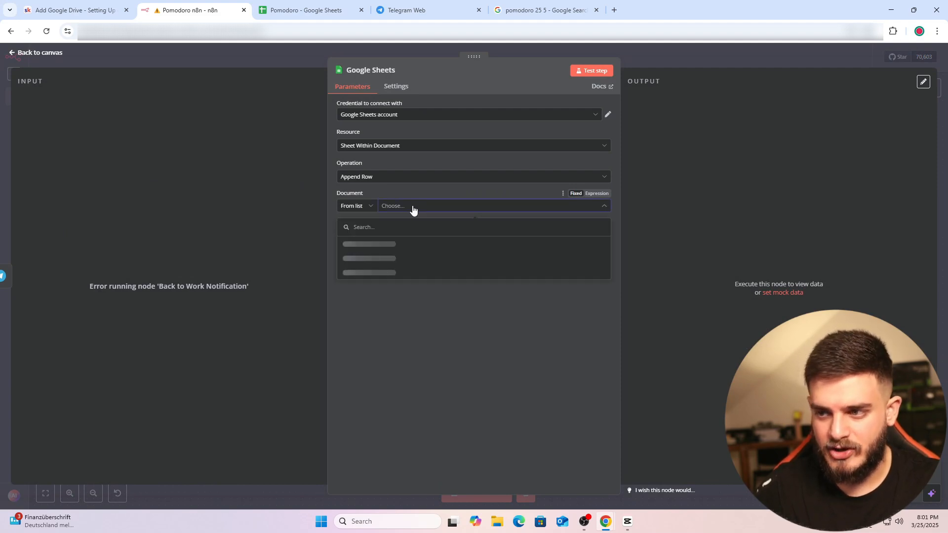
pyautogui.click(354, 247)
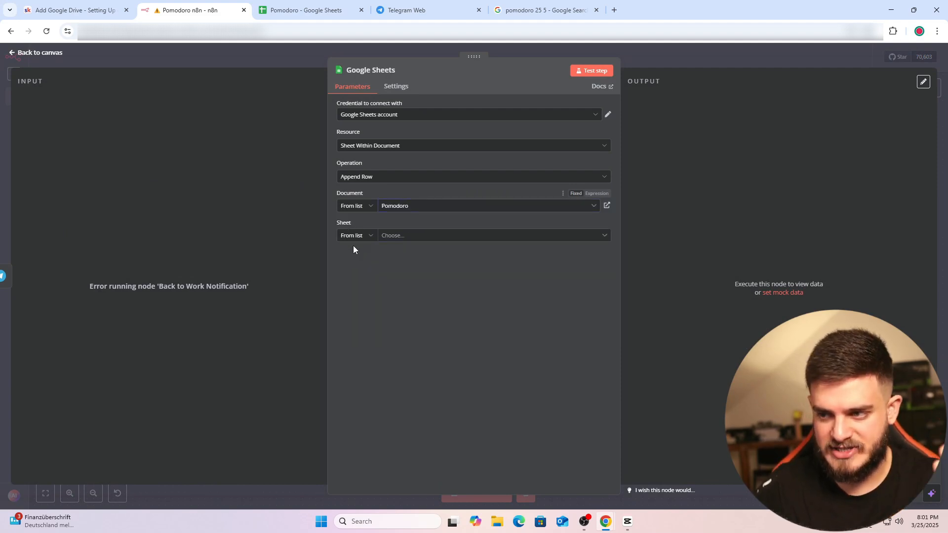
pyautogui.click(408, 237)
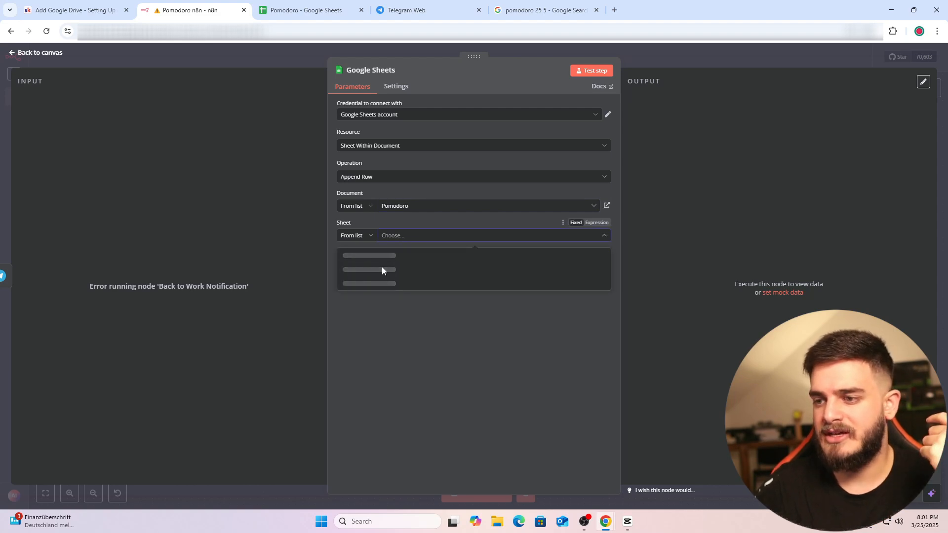
pyautogui.click(360, 256)
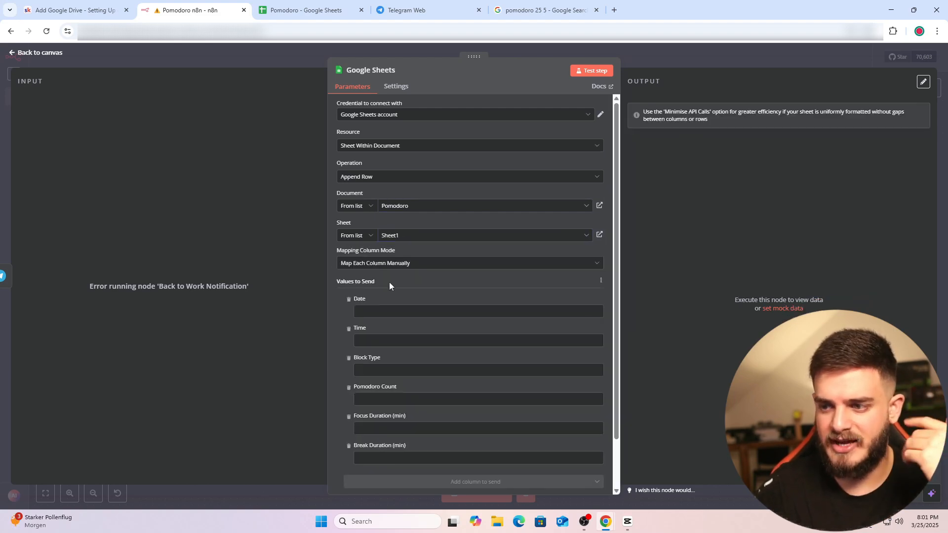
pyautogui.scroll(-2, 389, 281)
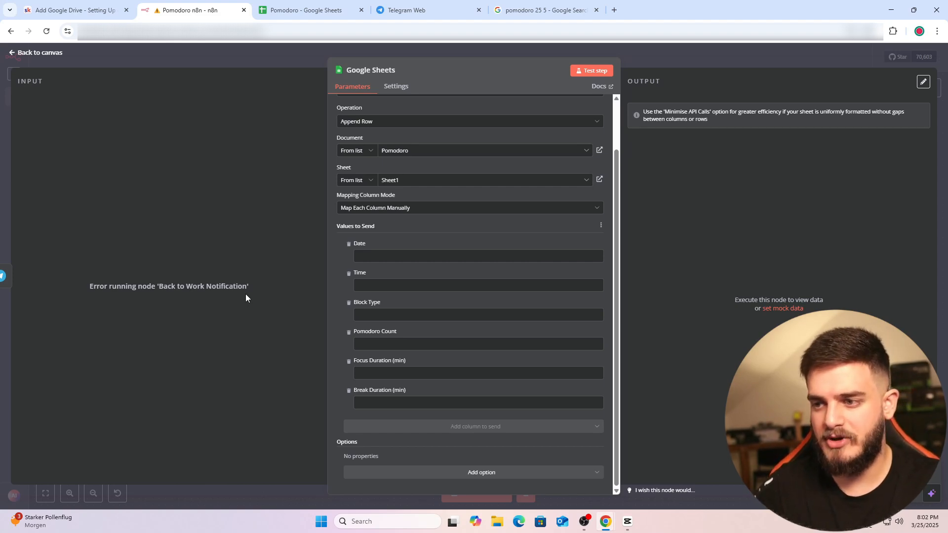
# Open the Pomodoro lesson under Automation Builds: Step by Step in the Skool classroom and copy its Date expression.
pyautogui.click(106, 19)
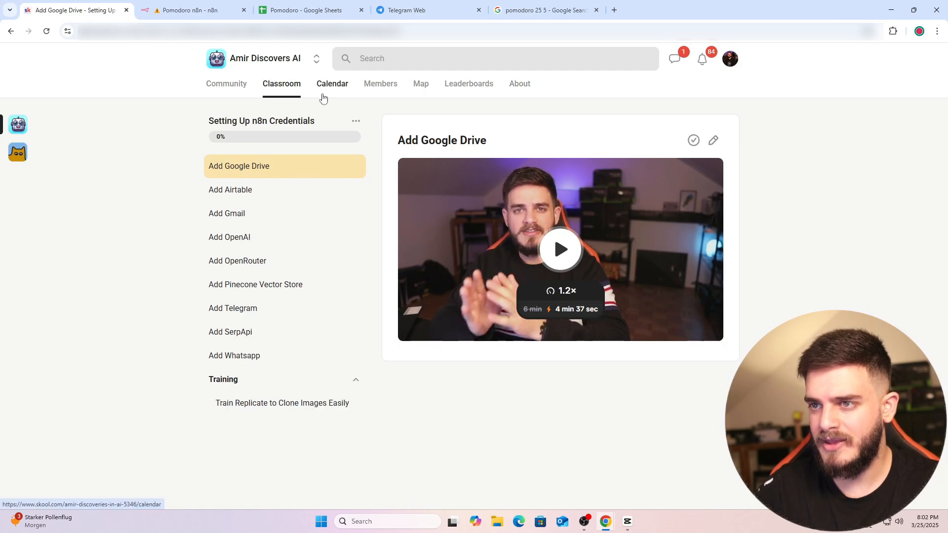
pyautogui.click(283, 84)
pyautogui.scroll(-4, 459, 309)
pyautogui.scroll(5, 459, 309)
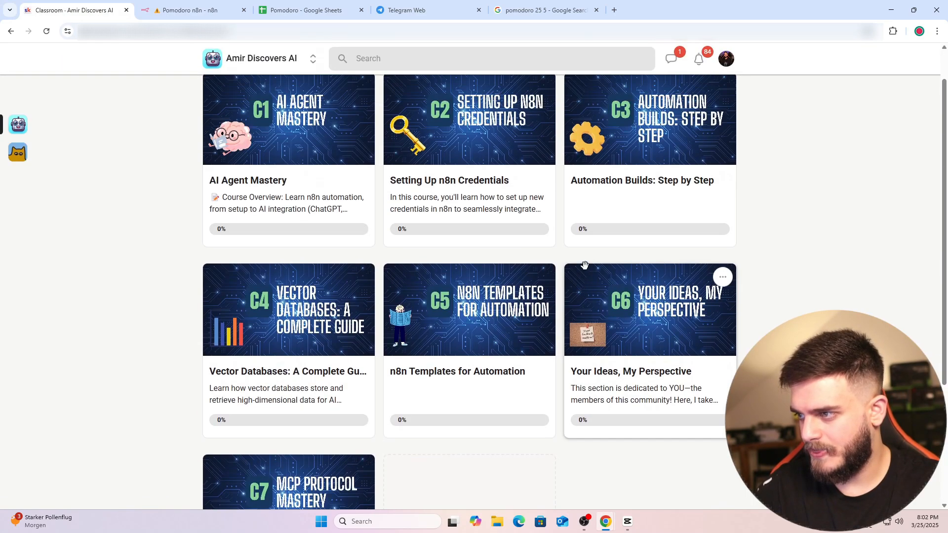
pyautogui.click(635, 225)
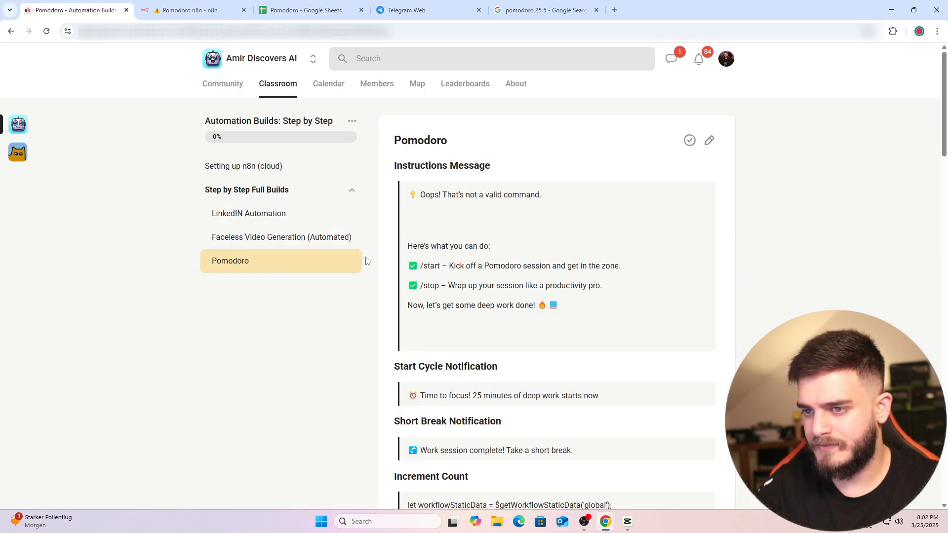
pyautogui.scroll(-20, 598, 271)
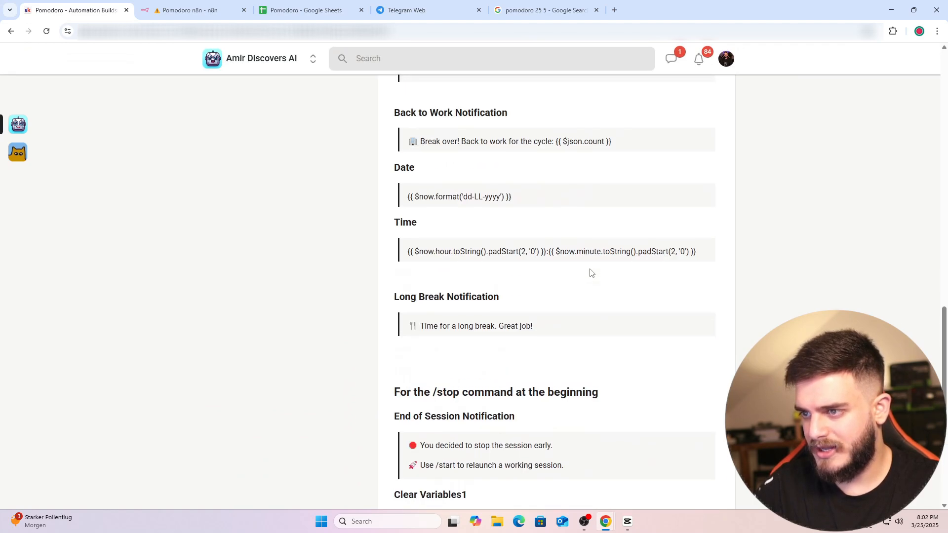
pyautogui.scroll(3, 446, 249)
pyautogui.tripleClick(439, 342)
pyautogui.hotkey('ctrl', 'c')
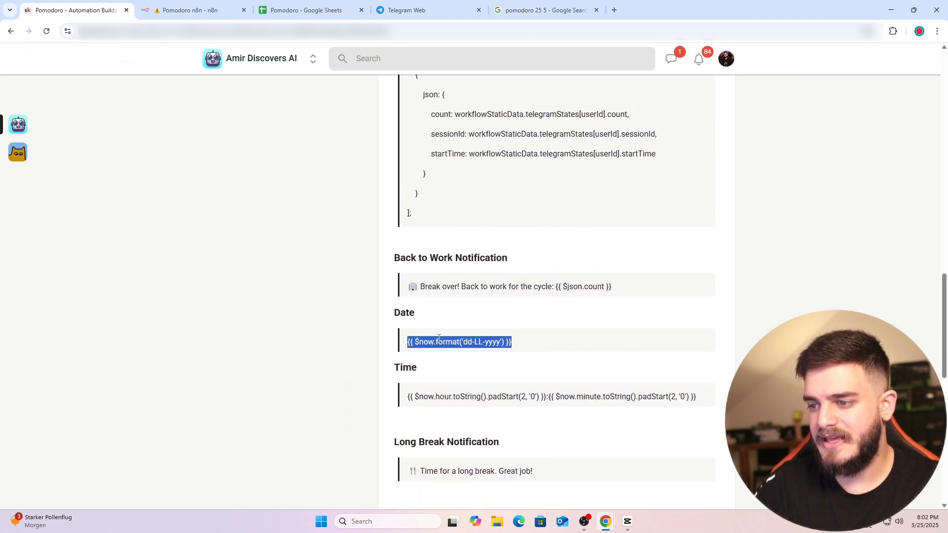
# Return to n8n and fill the Date column with the copied expression {{ $now.format('dd-LL-yyyy') }}.
pyautogui.click(190, 10)
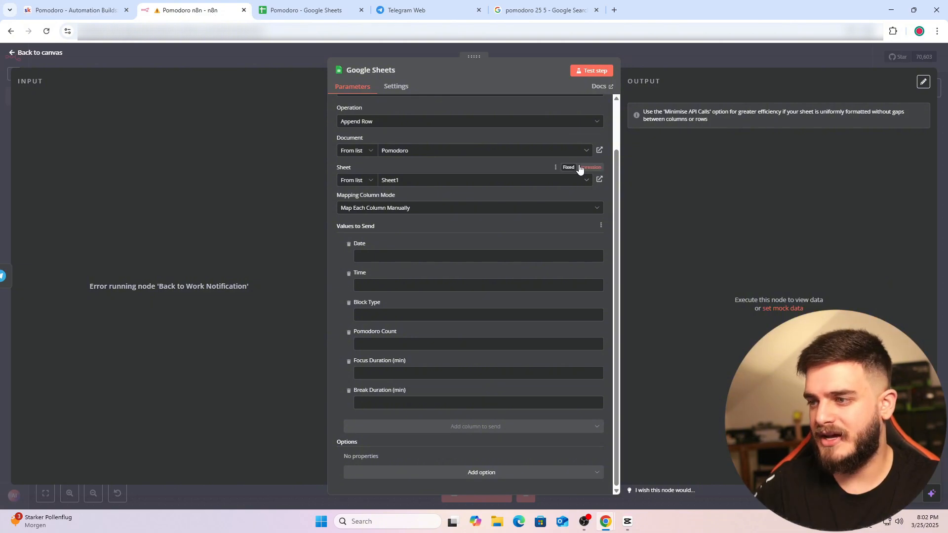
pyautogui.click(602, 243)
pyautogui.hotkey('ctrl', 'v')
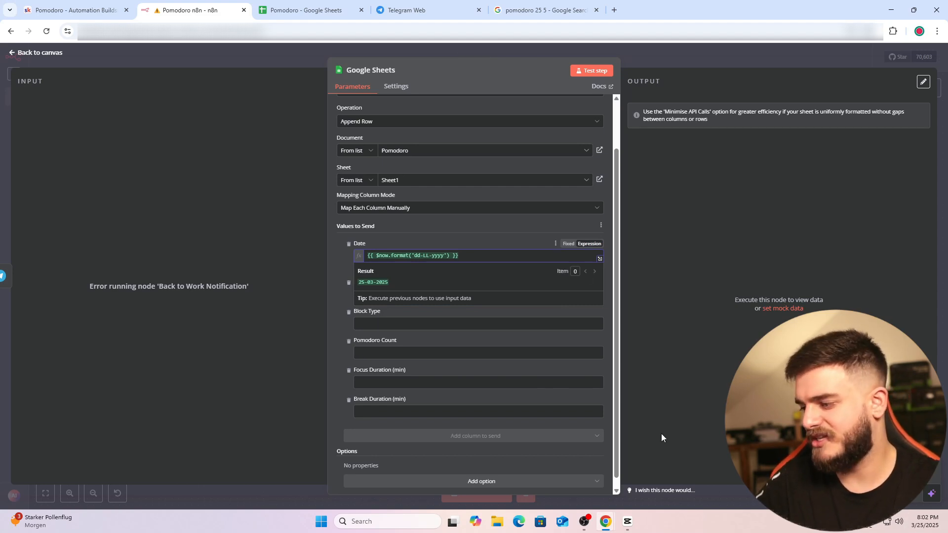
pyautogui.click(339, 271)
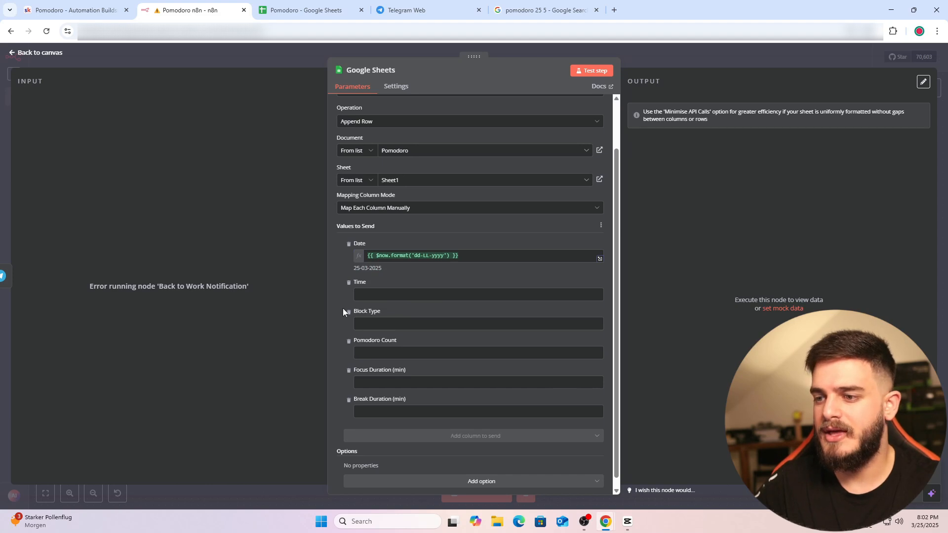
# Set the Time value to the expression {{ $now.hour.toString().padStart(2, '0') }}:{{ $now.minute.toString().padStart(2, '0') }}, copied from the Time section of the Automation Builds page.
pyautogui.click(362, 296)
pyautogui.click(60, 7)
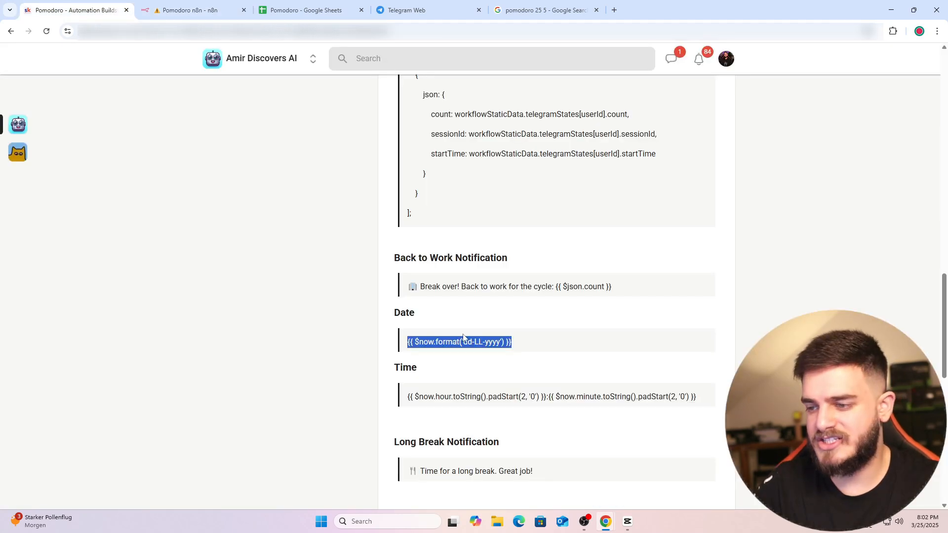
pyautogui.scroll(-2, 463, 338)
pyautogui.tripleClick(461, 297)
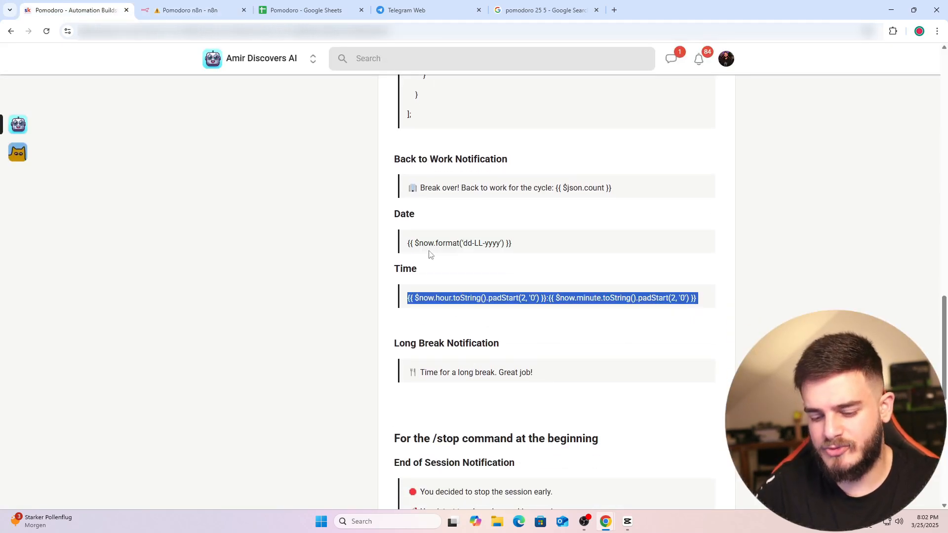
pyautogui.hotkey('ctrl', 'c')
pyautogui.click(190, 10)
pyautogui.hotkey('ctrl', 'v')
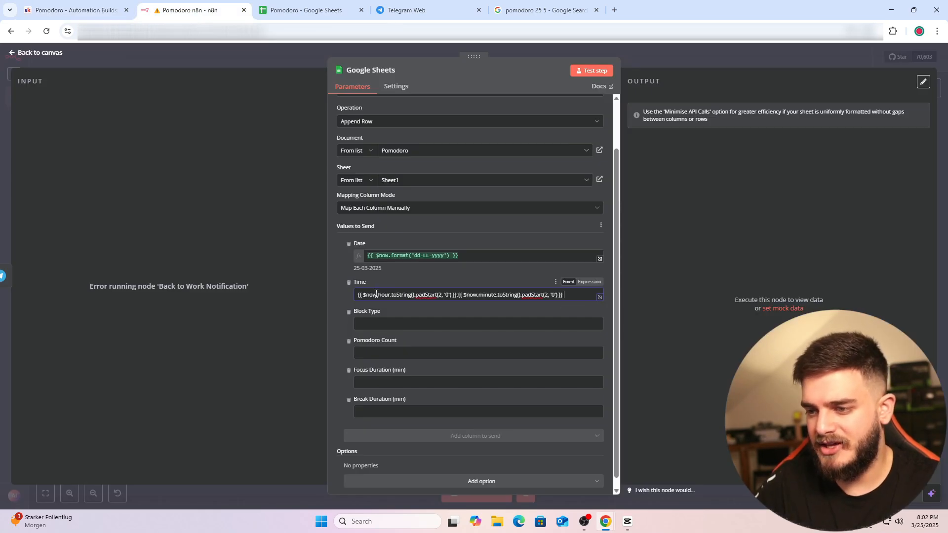
pyautogui.click(588, 282)
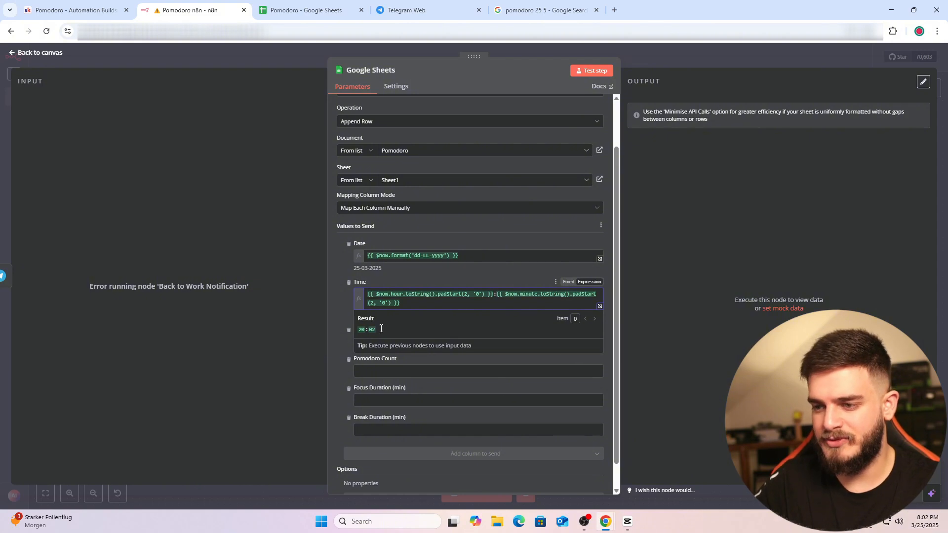
pyautogui.click(336, 295)
# Set the Block Type value to Deep Work and return to the workflow canvas.
pyautogui.scroll(-1, 363, 327)
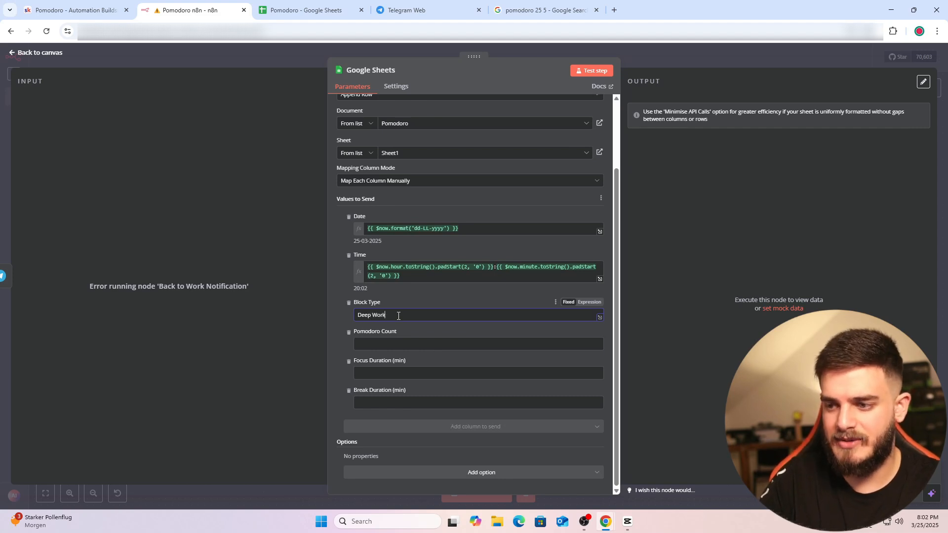
pyautogui.click(330, 320)
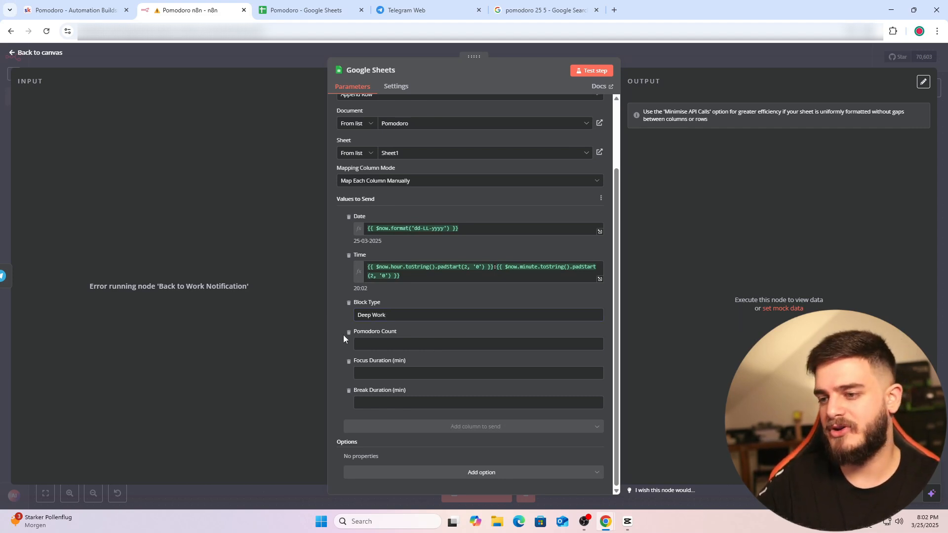
pyautogui.press('Escape')
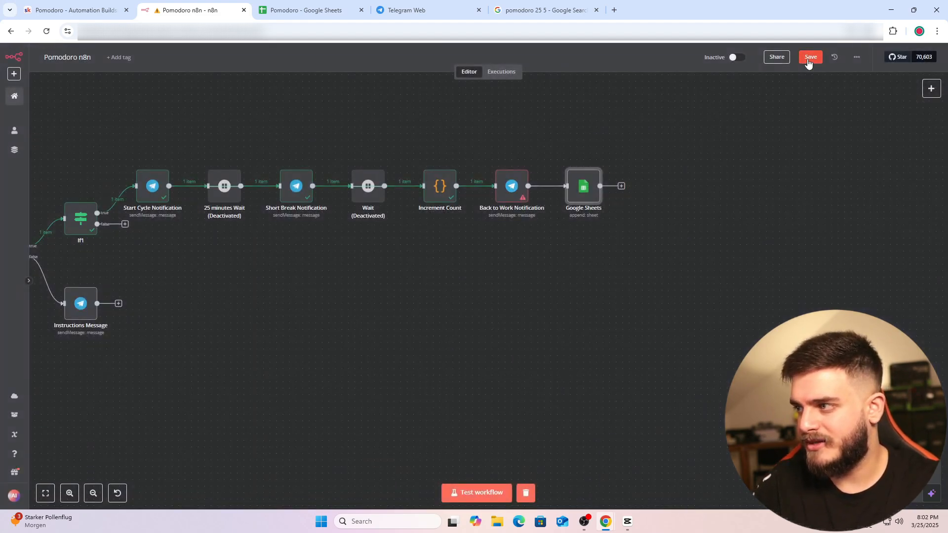
# Save the workflow and test it by sending /start to the Pomodoro bot in Telegram Web, returning to n8n.
pyautogui.click(477, 493)
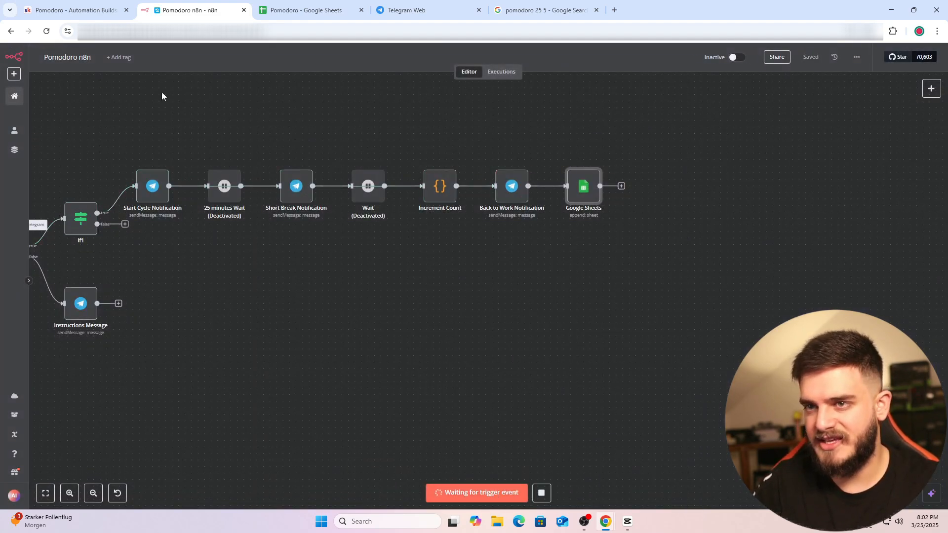
pyautogui.click(310, 11)
pyautogui.click(410, 11)
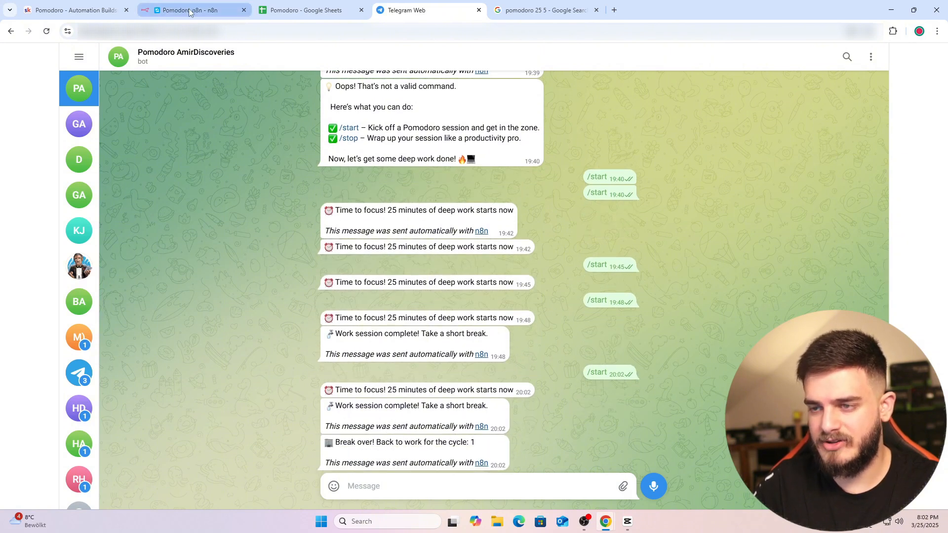
pyautogui.click(173, 11)
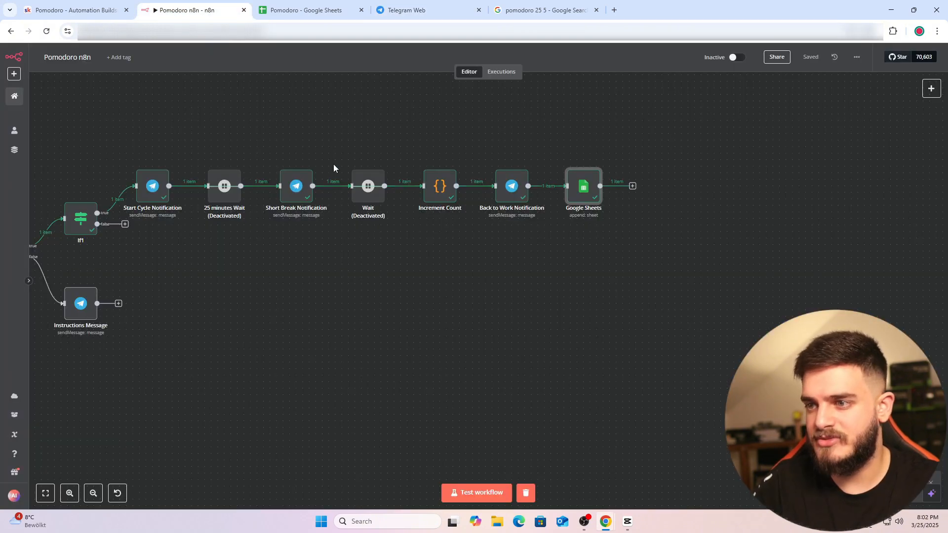
# Add the Append n8n Attribution field to the Short Break Notification node and turn it off.
pyautogui.doubleClick(294, 190)
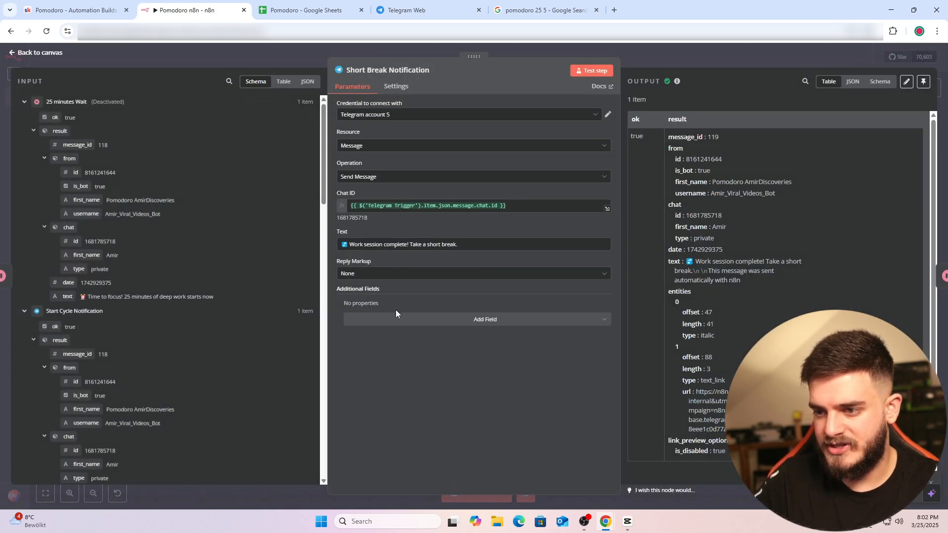
pyautogui.click(395, 319)
pyautogui.click(395, 348)
pyautogui.click(358, 317)
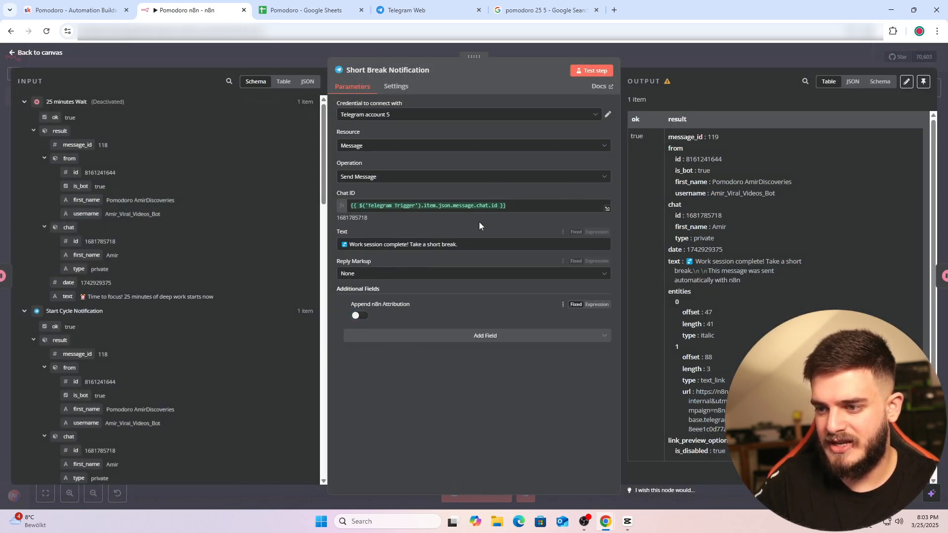
pyautogui.press('Escape')
# Add the Append n8n Attribution field to the Back to Work Notification node and turn it off.
pyautogui.doubleClick(510, 195)
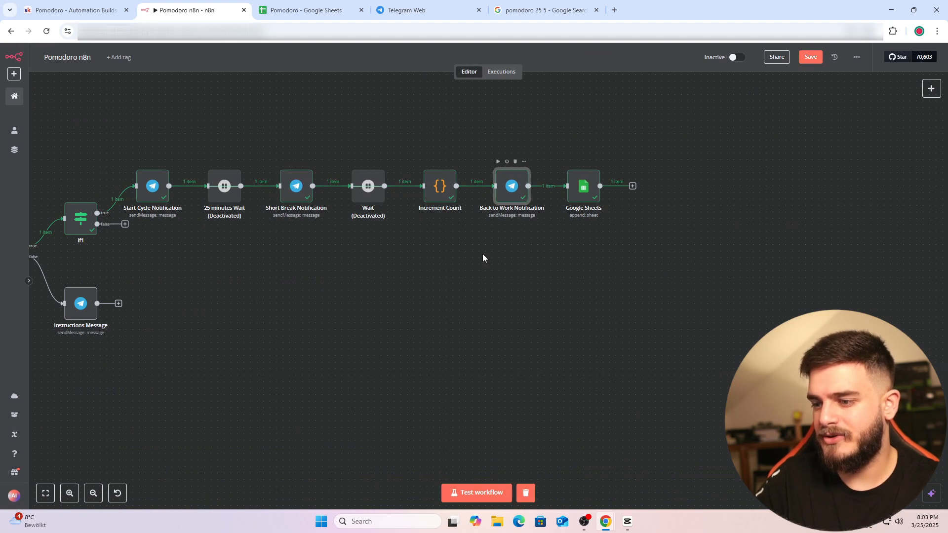
pyautogui.click(390, 329)
pyautogui.click(389, 350)
pyautogui.click(358, 324)
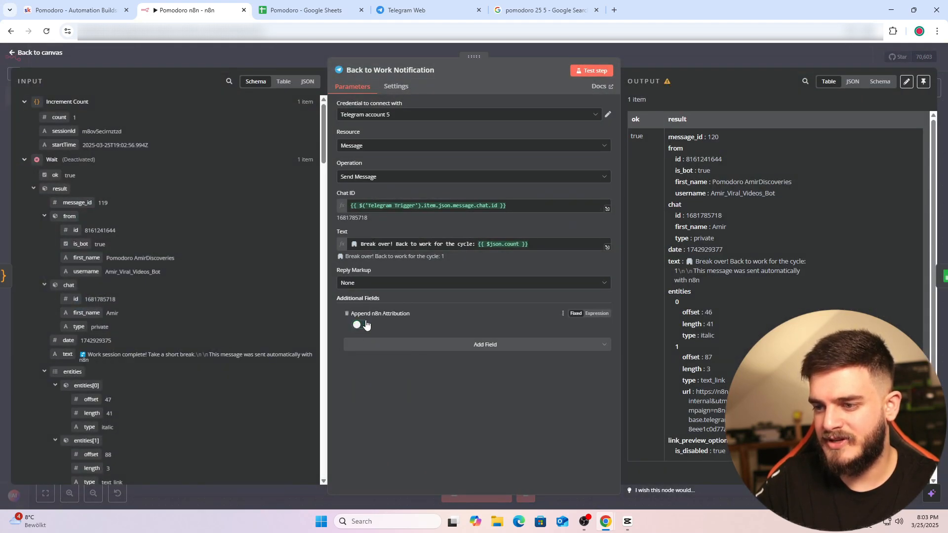
pyautogui.press('Escape')
# In the Google Sheets node, map the Increment Count node's count value to the Pomodoro Count column.
pyautogui.doubleClick(583, 186)
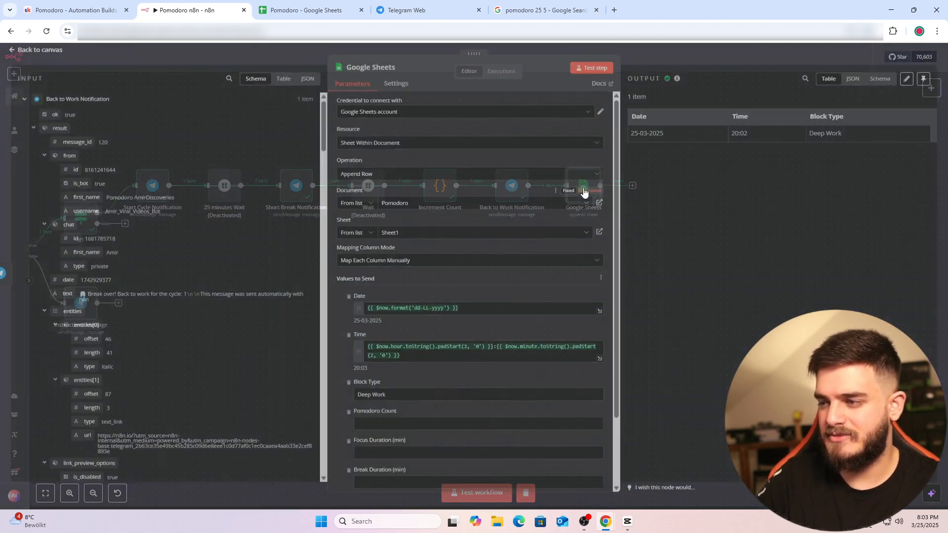
pyautogui.scroll(-5, 294, 228)
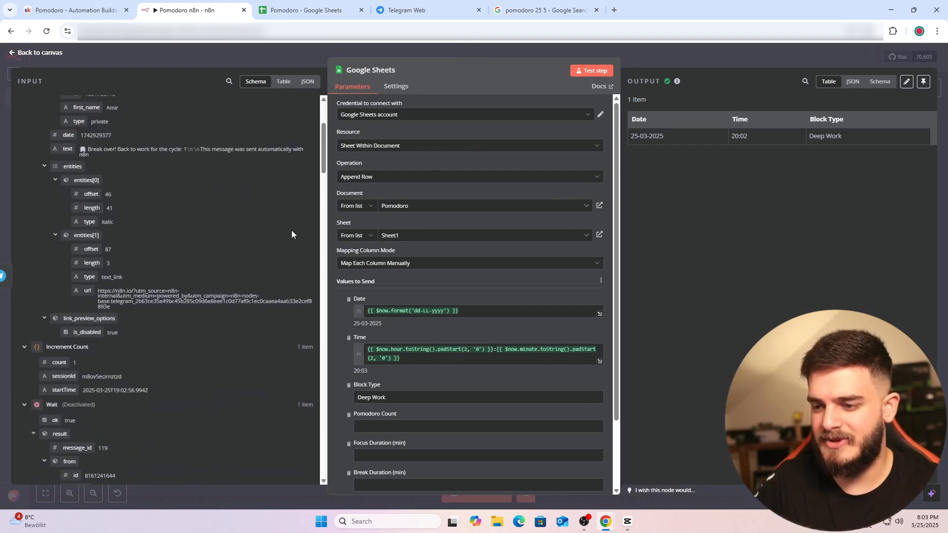
pyautogui.scroll(-3, 390, 261)
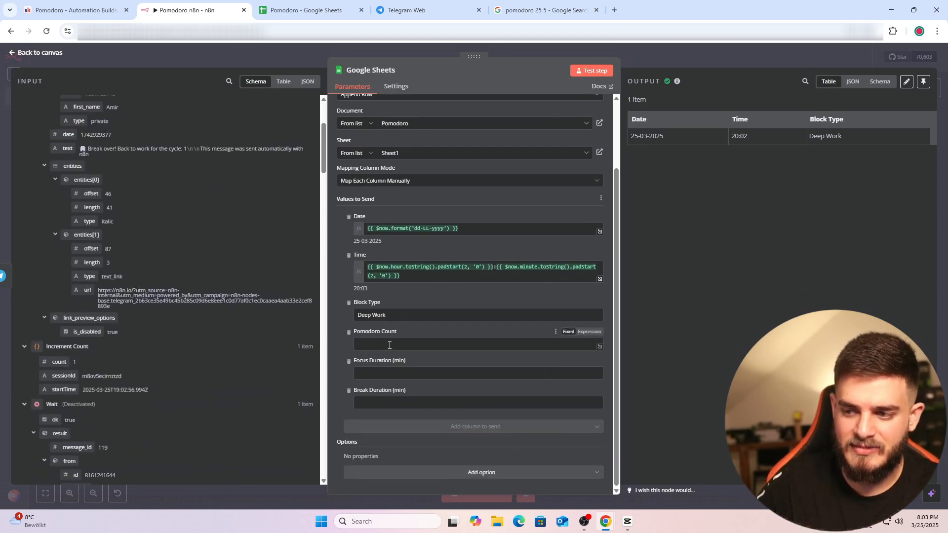
pyautogui.scroll(3, 128, 348)
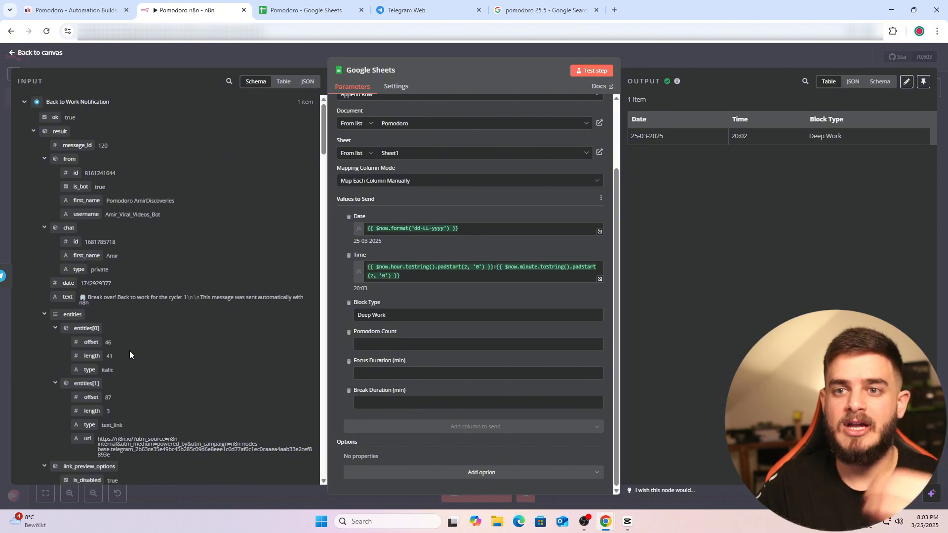
pyautogui.scroll(-5, 79, 323)
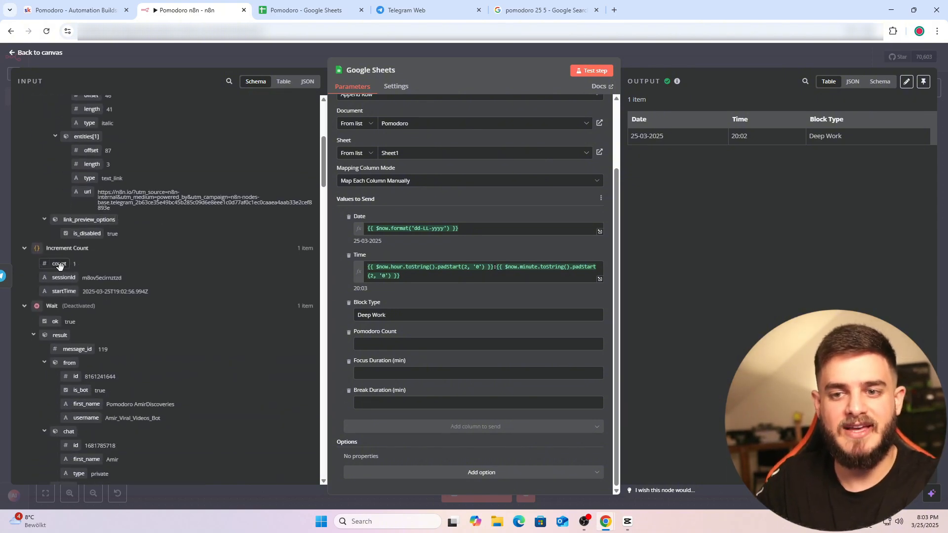
pyautogui.moveTo(58, 265); pyautogui.dragTo(395, 344)
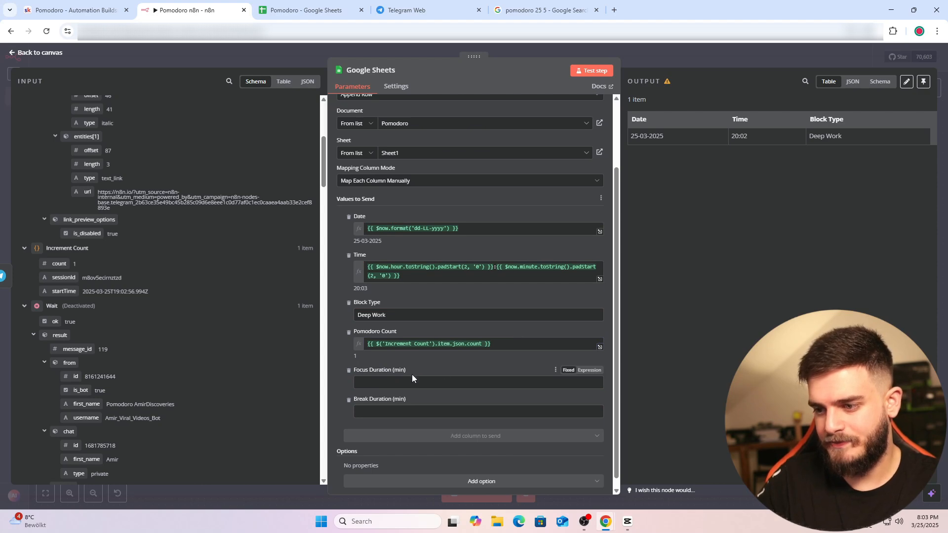
# Look through the previous nodes' input data for a value usable as the Focus Duration (min).
pyautogui.click(383, 384)
pyautogui.scroll(-4, 97, 348)
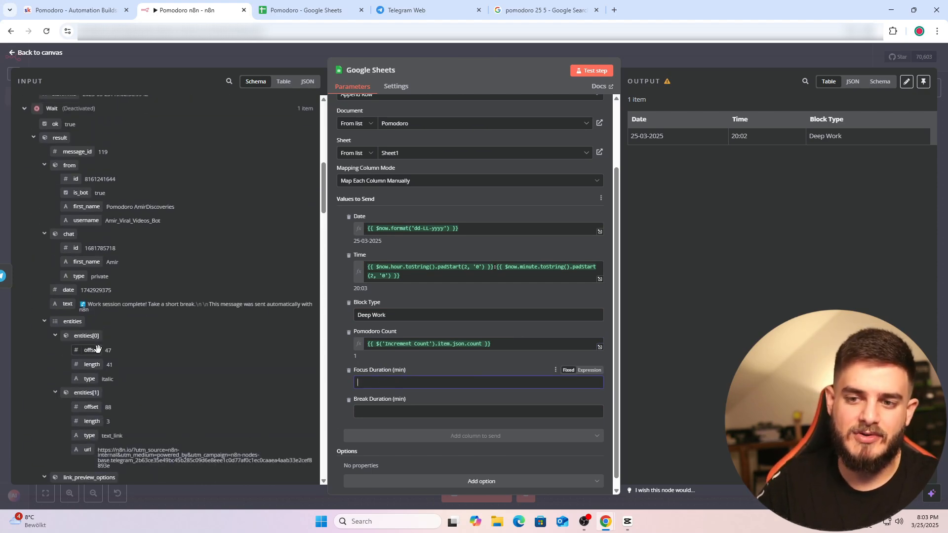
pyautogui.scroll(-8, 97, 348)
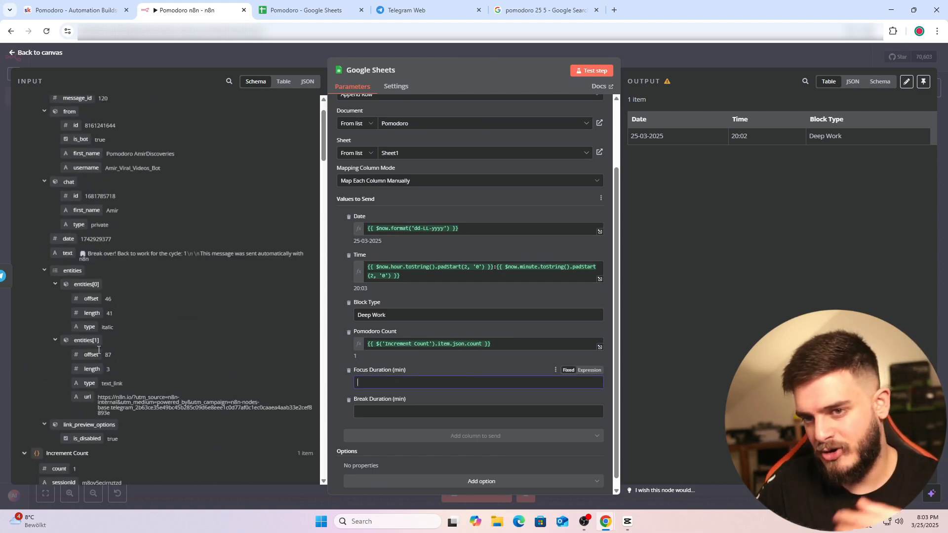
pyautogui.scroll(-12, 97, 348)
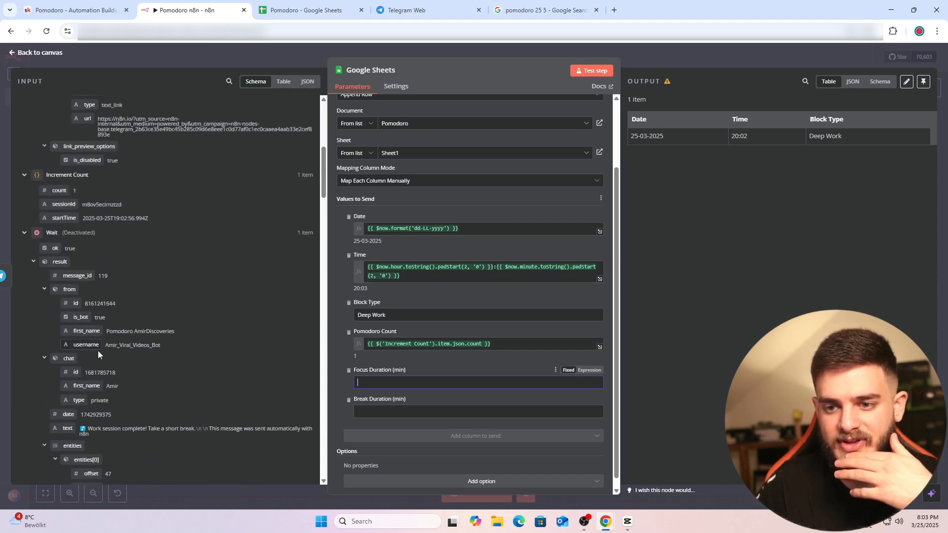
pyautogui.scroll(-1, 96, 358)
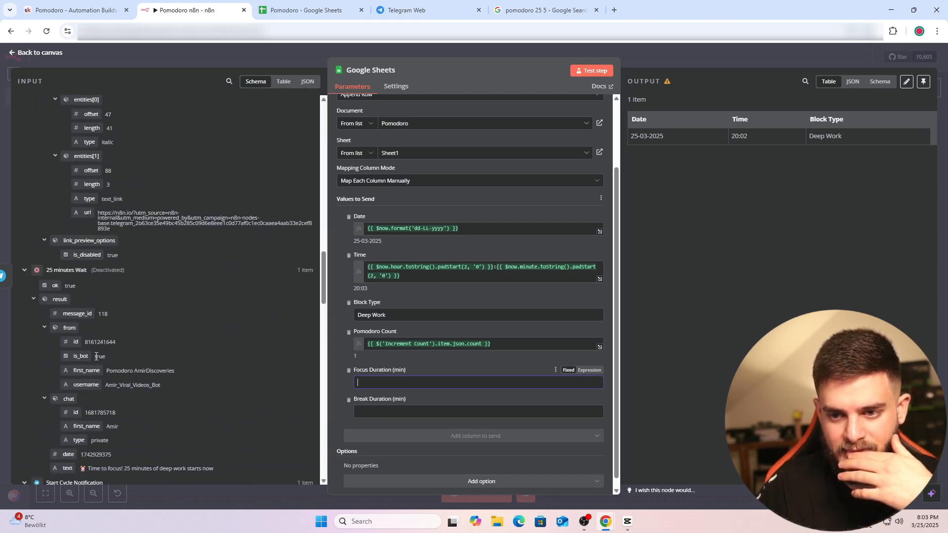
pyautogui.scroll(-1, 95, 398)
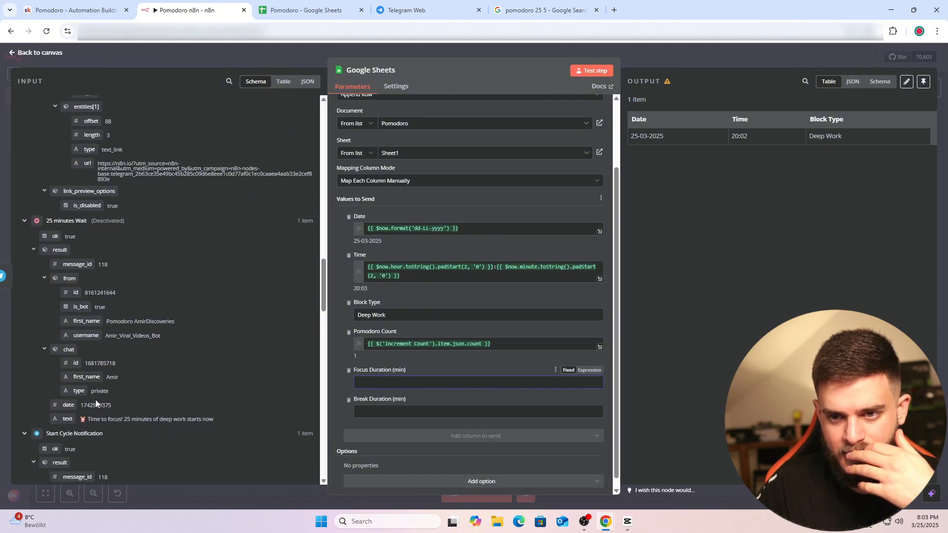
pyautogui.click(24, 223)
pyautogui.click(24, 223)
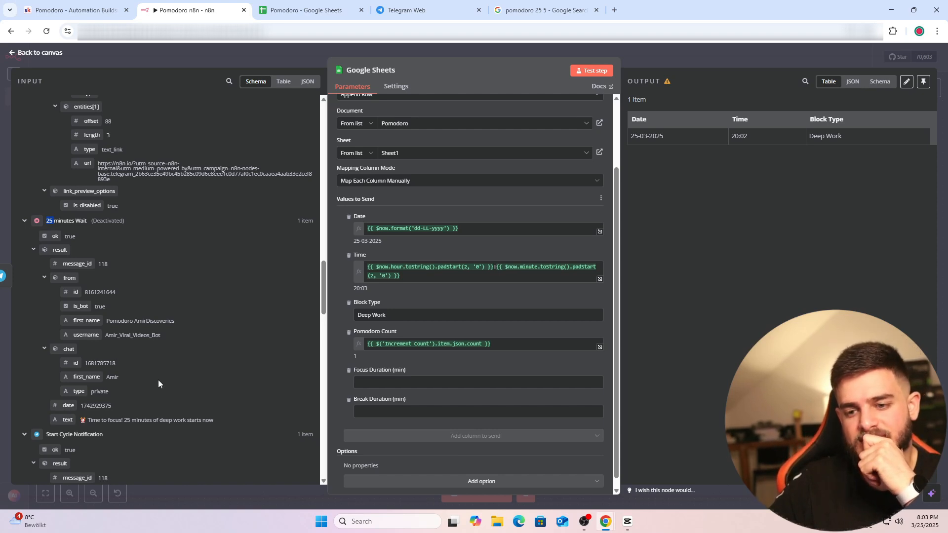
pyautogui.scroll(-3, 158, 380)
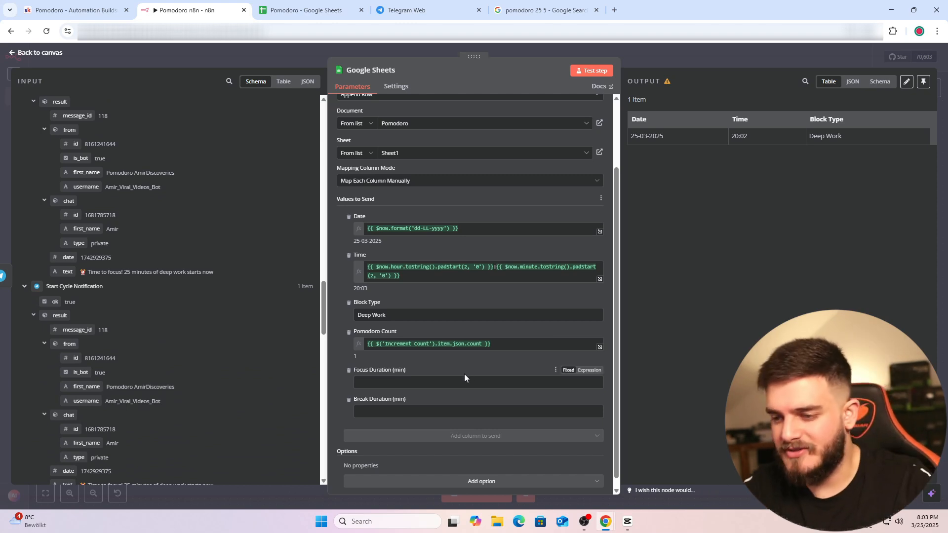
# Set Focus Duration (min) to 25 and Break Duration (min) to 5 in the values to send.
pyautogui.click(508, 389)
pyautogui.write('25')
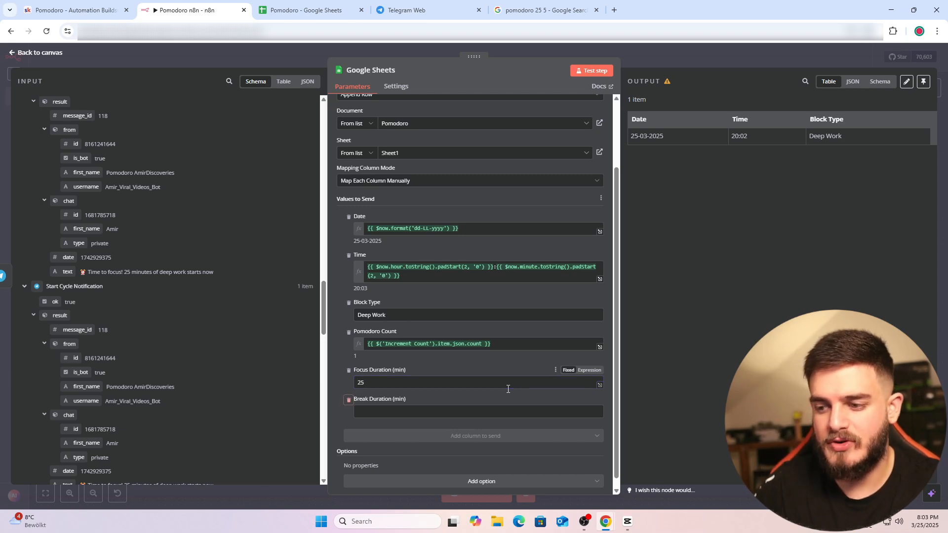
pyautogui.click(424, 410)
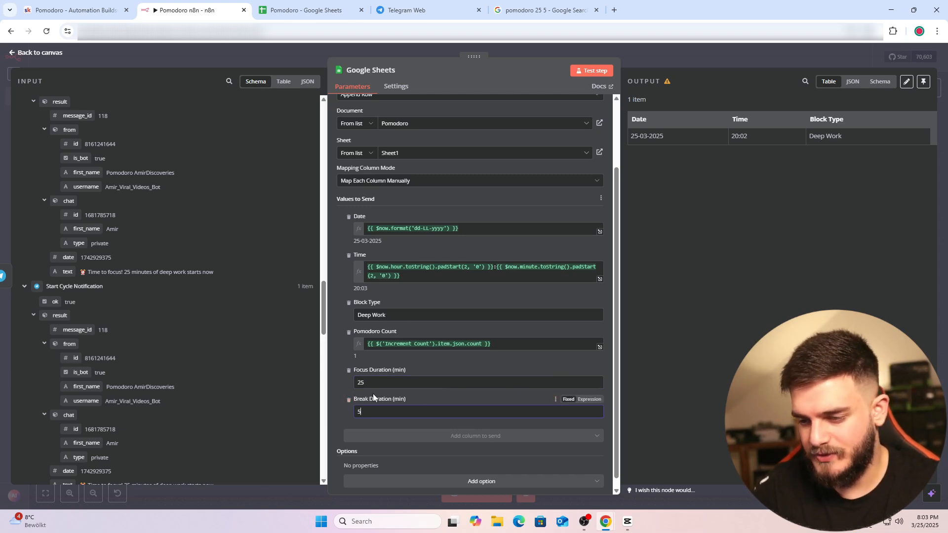
pyautogui.click(339, 375)
pyautogui.scroll(-1, 339, 375)
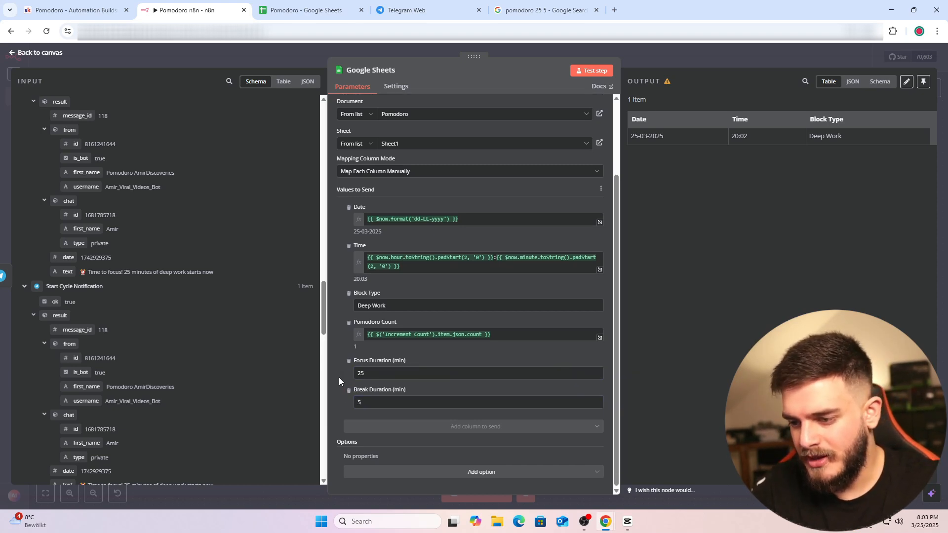
# Test the Google Sheets step, check the logged rows in the Pomodoro spreadsheet, and return to the n8n workflow canvas.
pyautogui.click(594, 72)
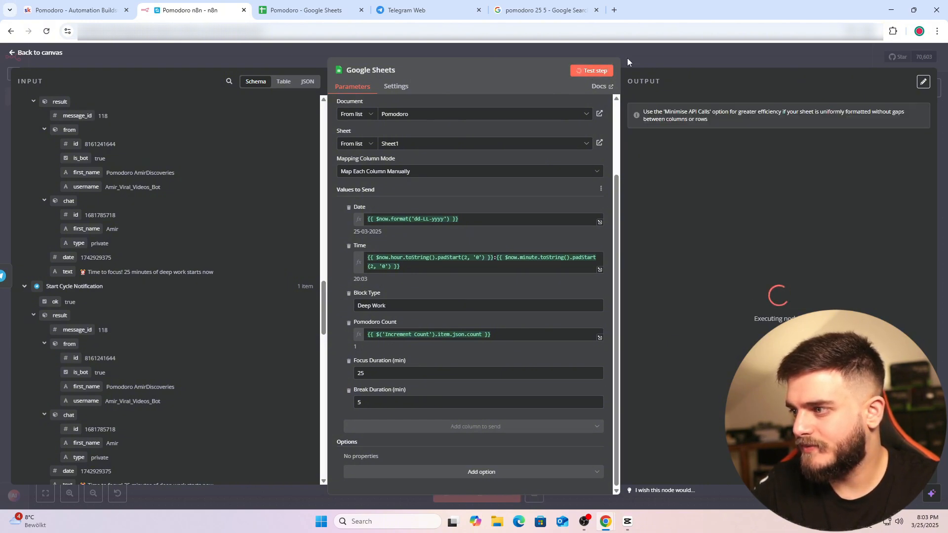
pyautogui.click(297, 10)
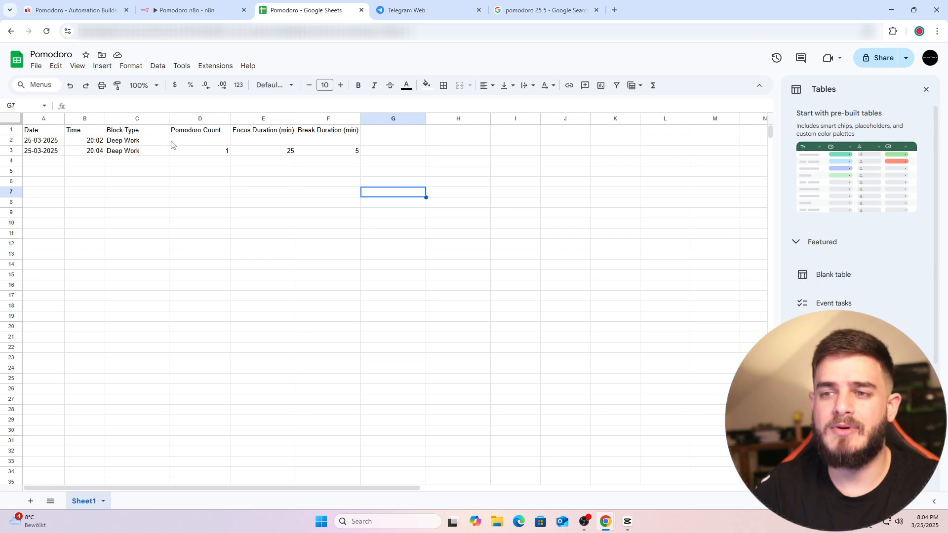
pyautogui.click(132, 144)
pyautogui.click(117, 193)
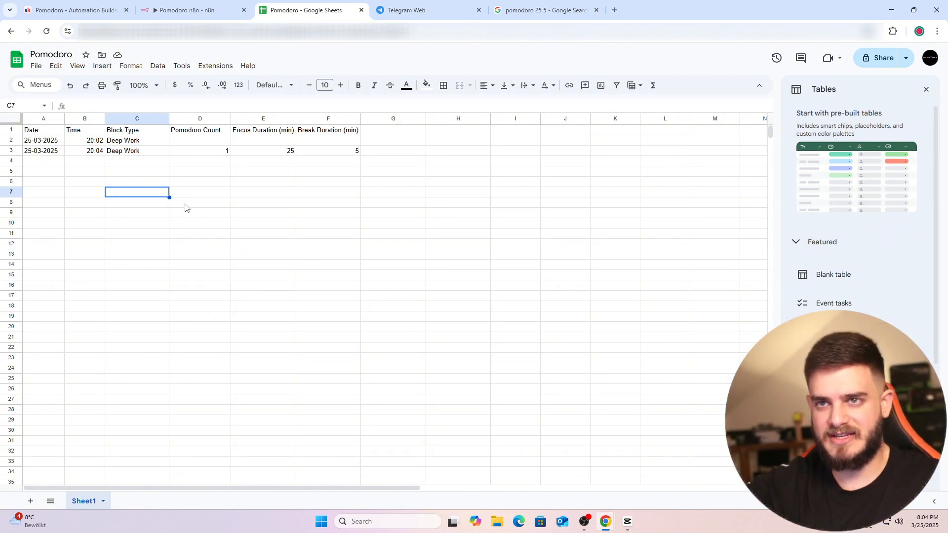
pyautogui.click(192, 11)
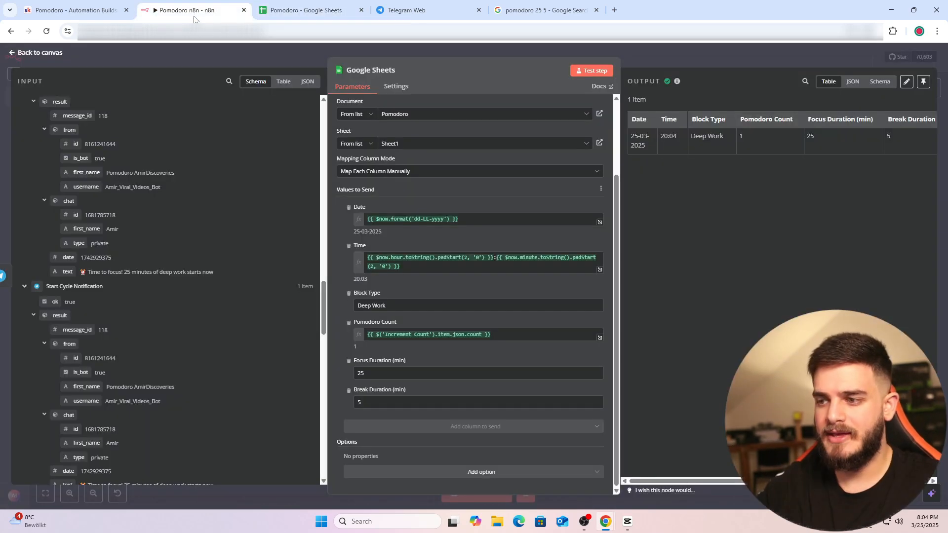
pyautogui.press('Escape')
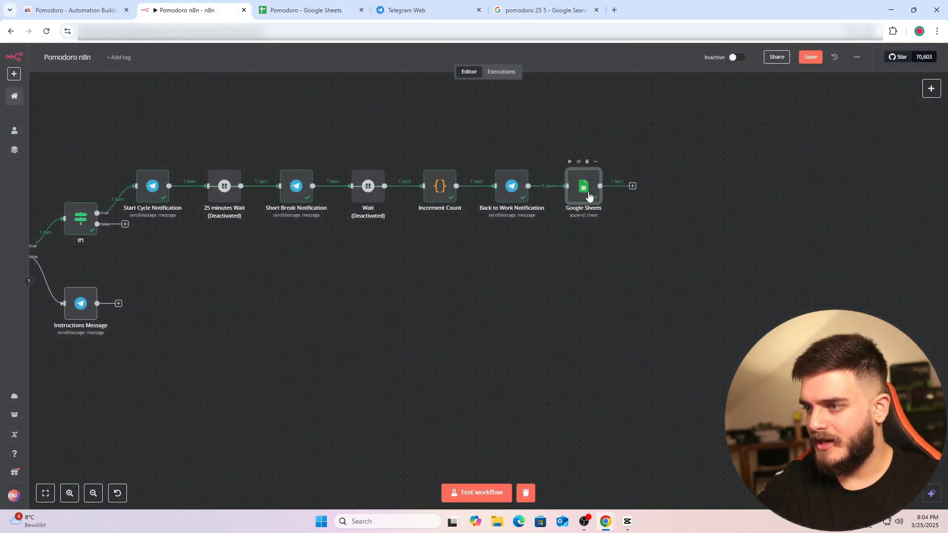
# Move the Google Sheets node up and insert an If node between Back to Work Notification and Google Sheets.
pyautogui.moveTo(585, 192); pyautogui.dragTo(624, 140)
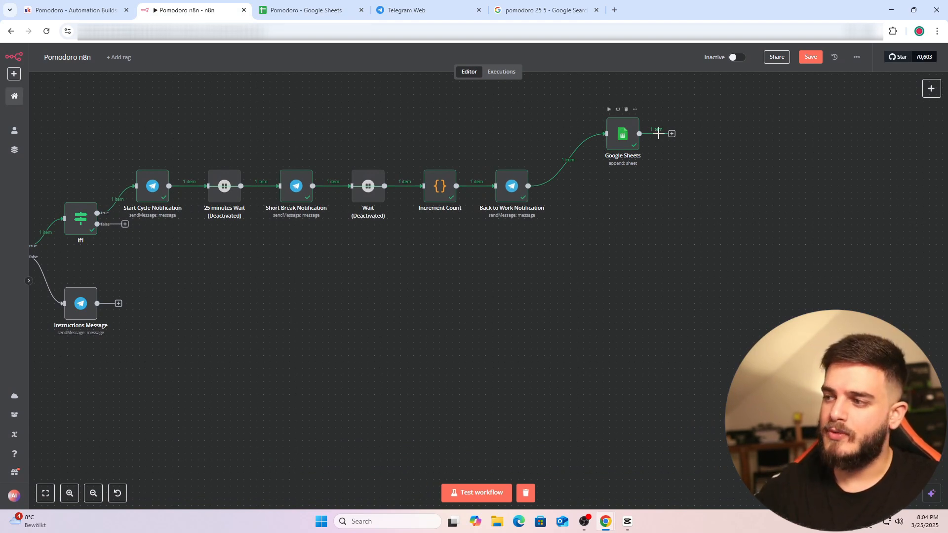
pyautogui.doubleClick(506, 196)
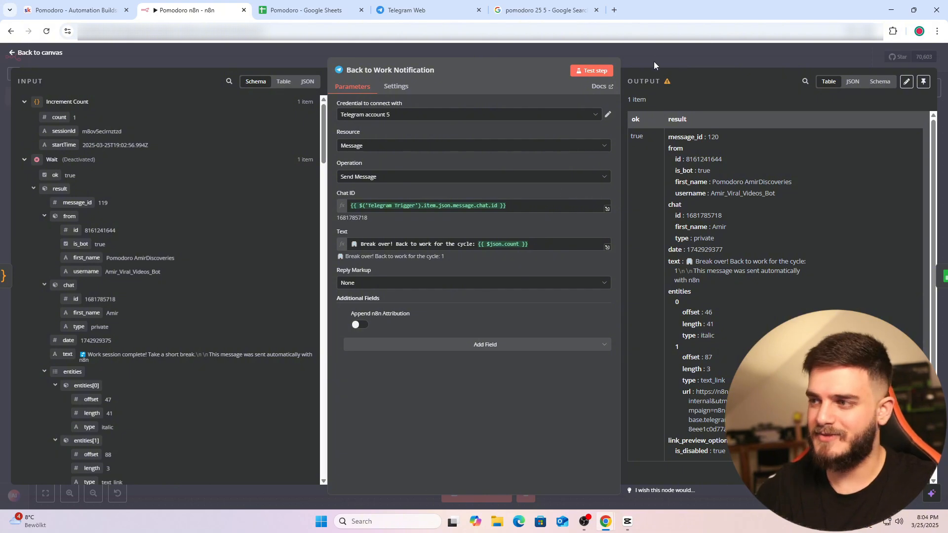
pyautogui.press('Escape')
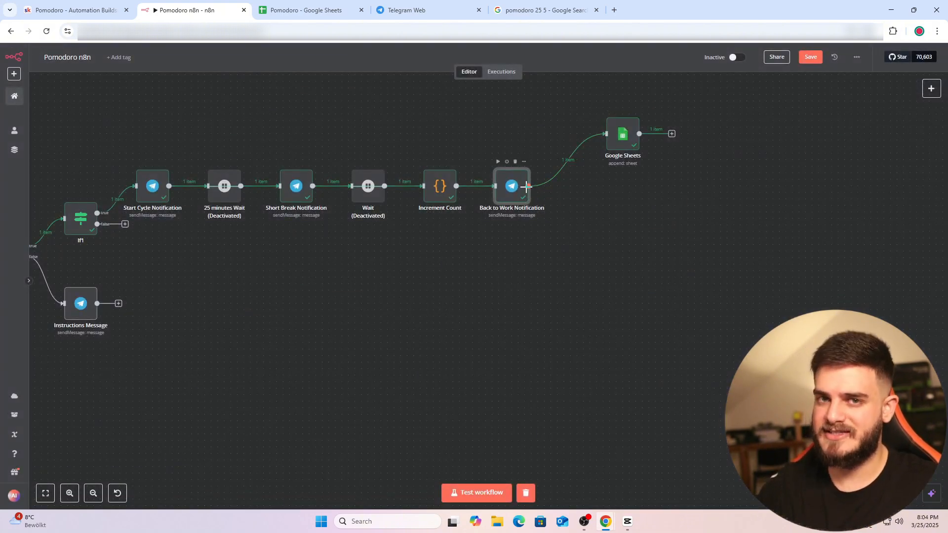
pyautogui.click(562, 160)
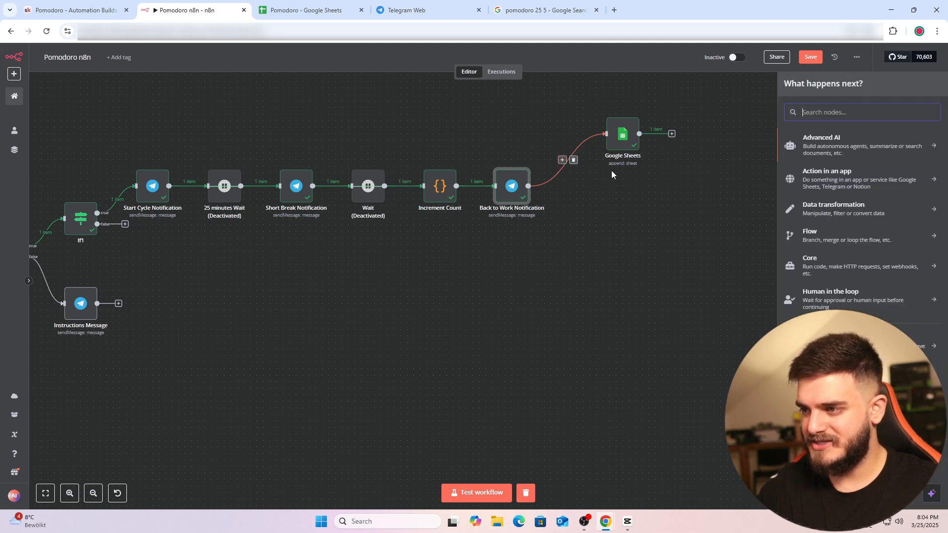
pyautogui.write('if')
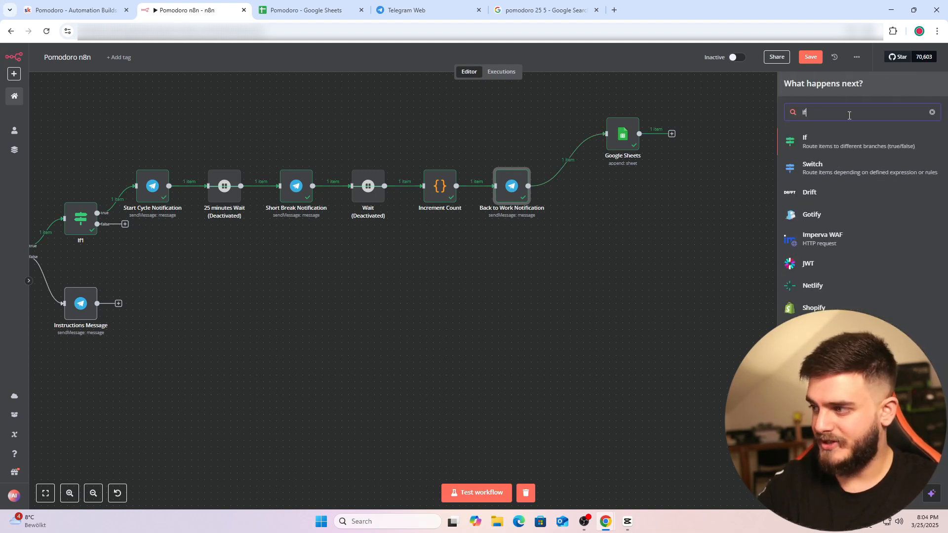
pyautogui.click(829, 138)
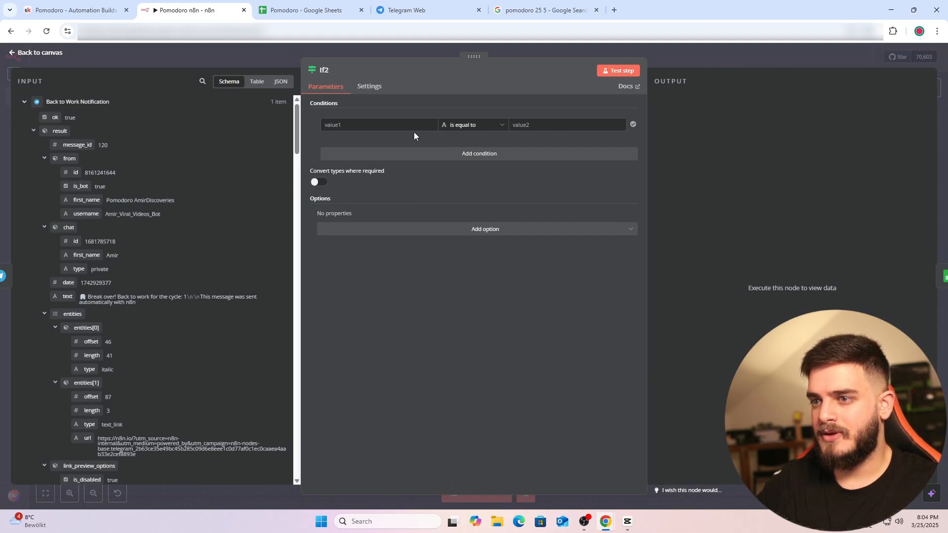
# Set the inserted If node's condition to the Increment Count node's count, as a number, is greater than 4.
pyautogui.click(404, 127)
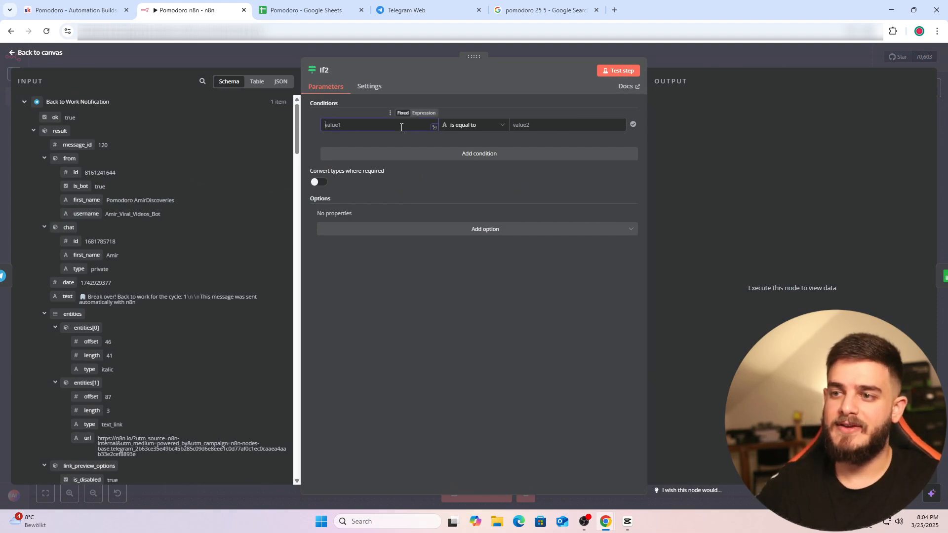
pyautogui.scroll(-1, 89, 266)
pyautogui.scroll(-5, 89, 265)
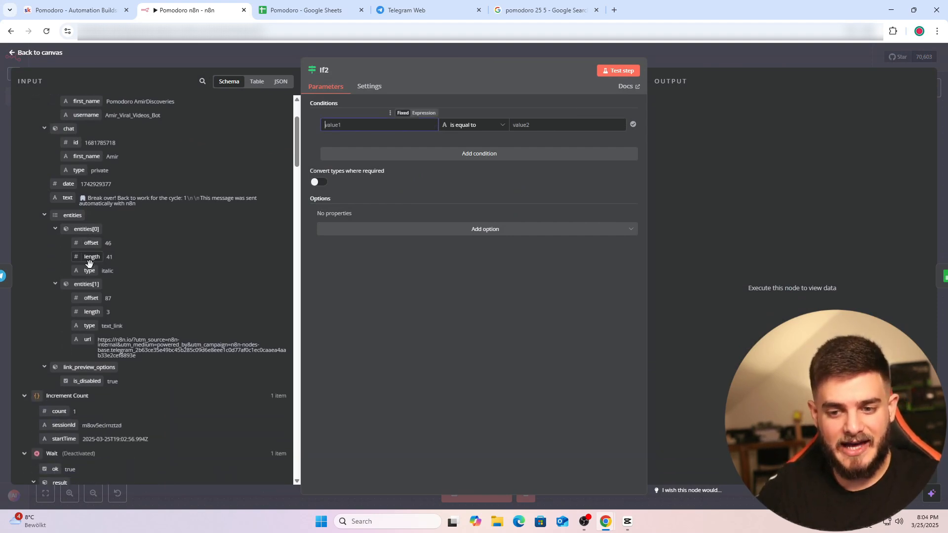
pyautogui.moveTo(60, 264); pyautogui.dragTo(372, 127)
pyautogui.click(479, 128)
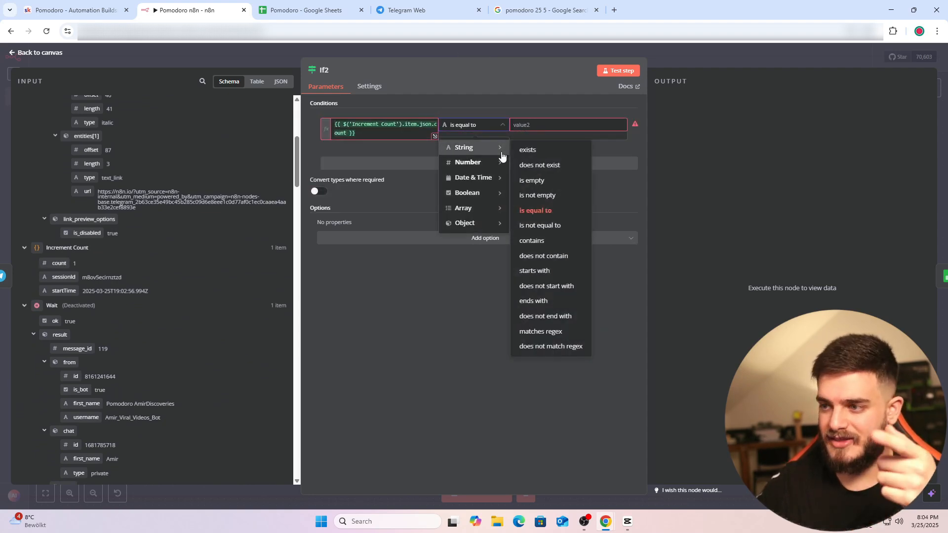
pyautogui.moveTo(484, 141)
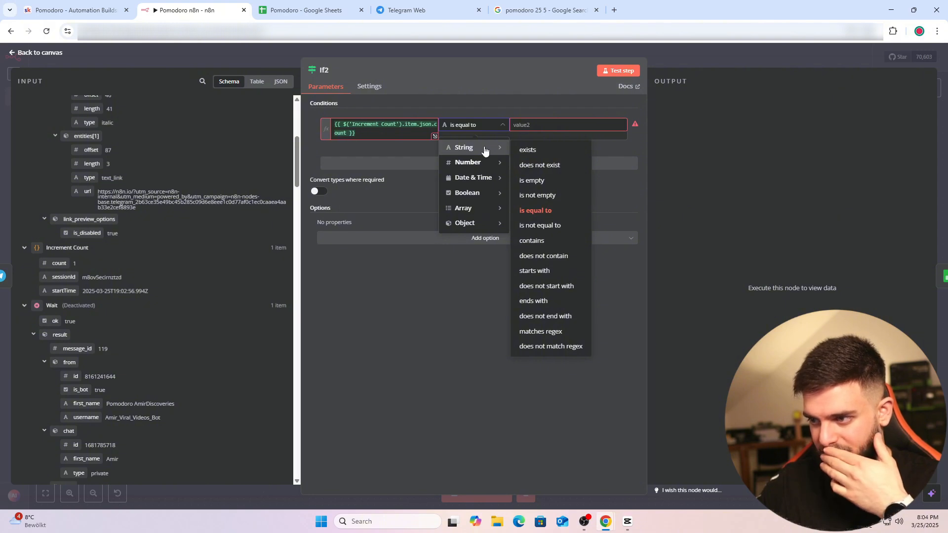
pyautogui.moveTo(471, 181)
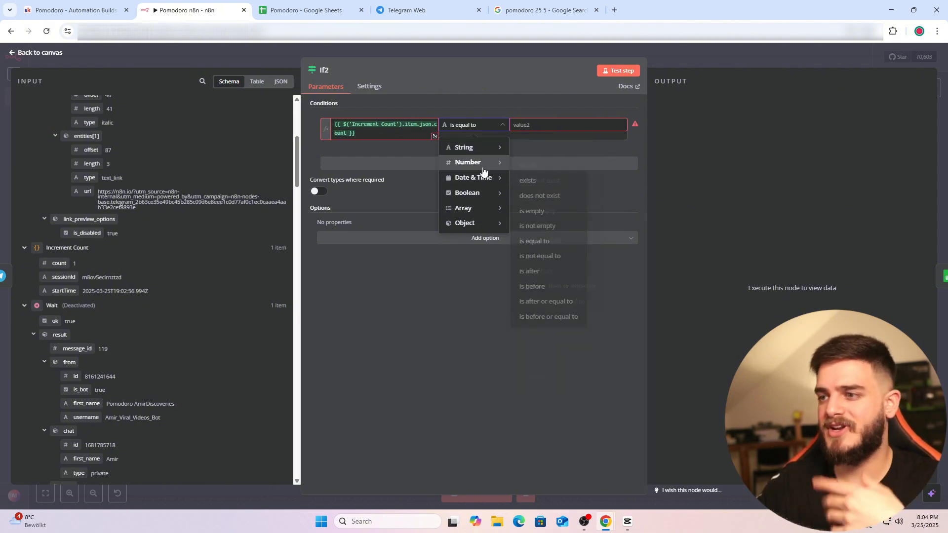
pyautogui.moveTo(481, 166)
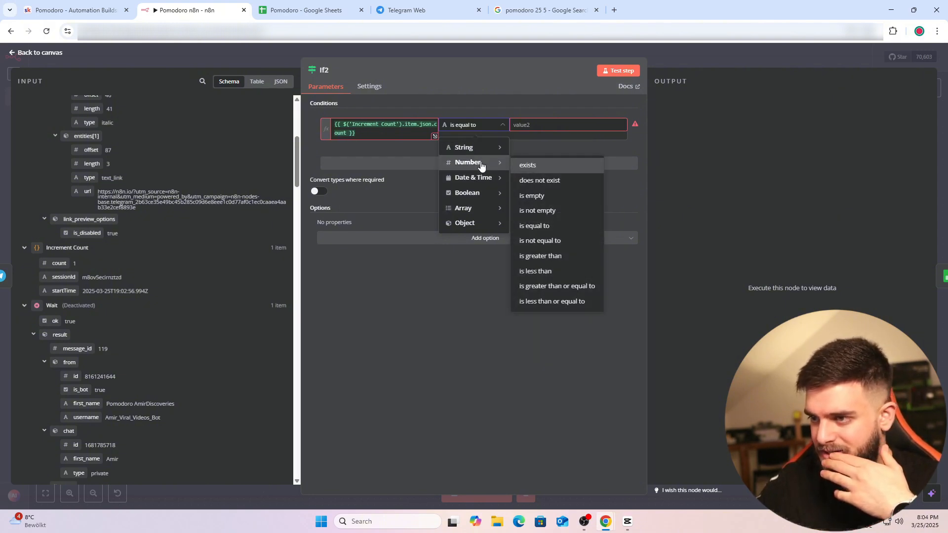
pyautogui.click(540, 256)
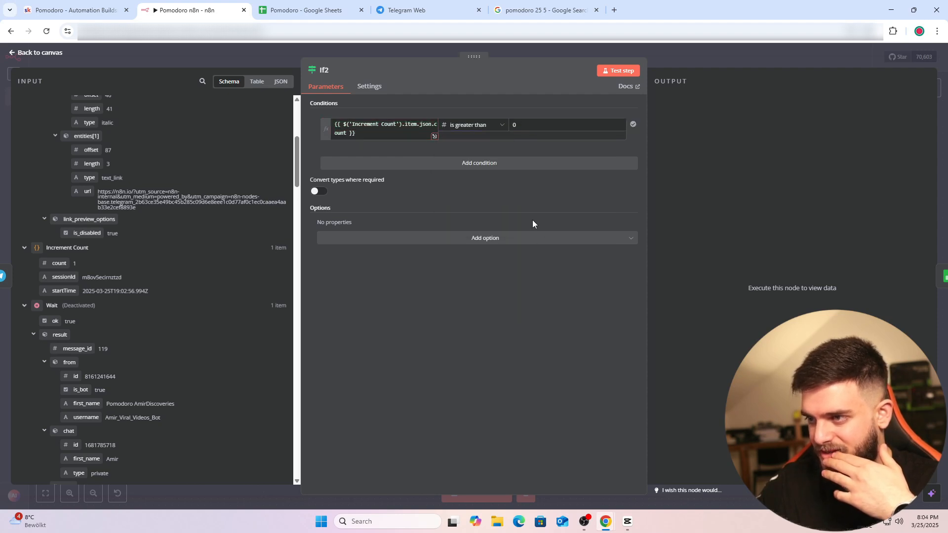
pyautogui.doubleClick(514, 125)
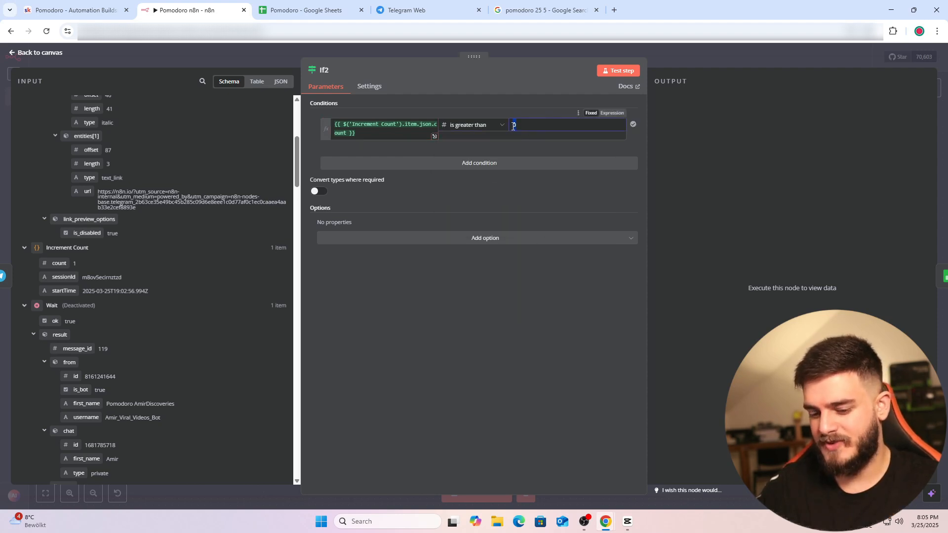
pyautogui.click(515, 153)
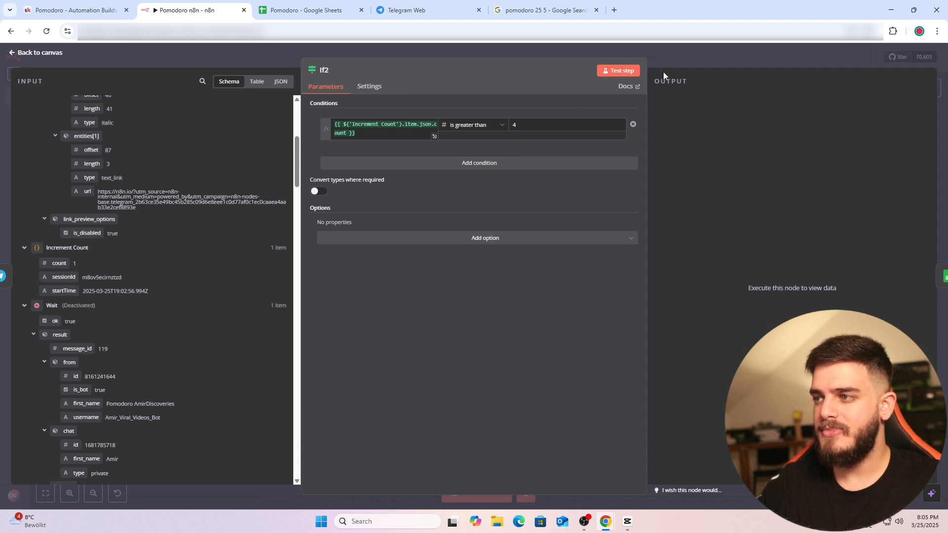
pyautogui.click(669, 58)
# Move the If node below the chain, then delete it from between Back to Work Notification and Google Sheets.
pyautogui.moveTo(595, 193); pyautogui.dragTo(615, 237)
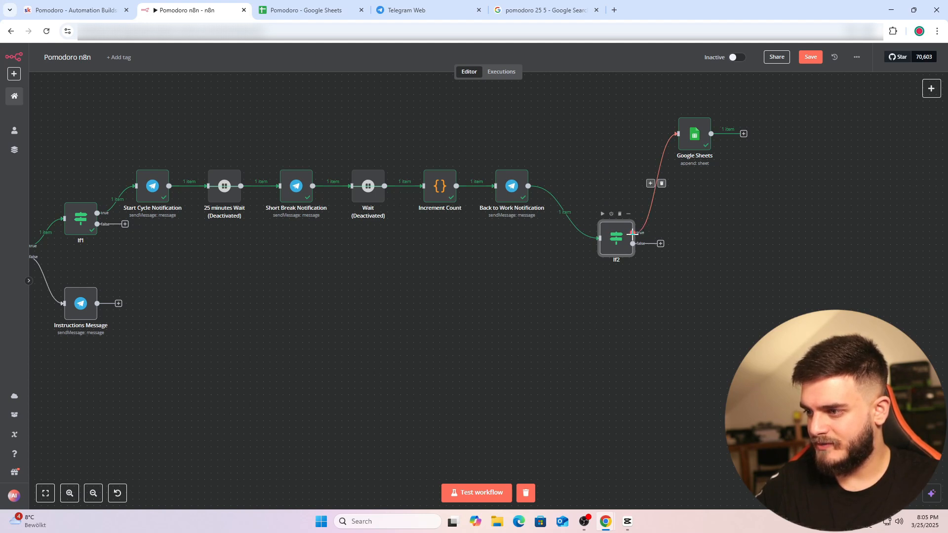
pyautogui.click(632, 233)
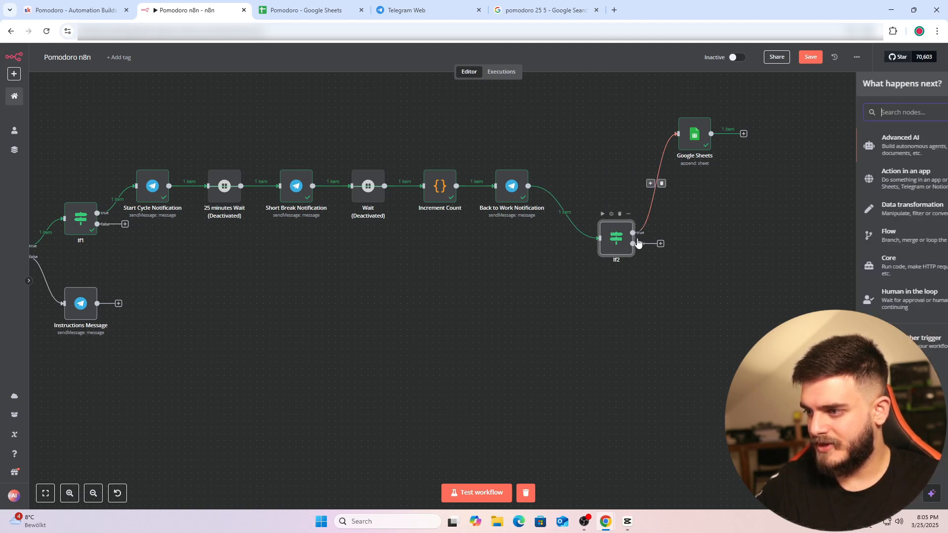
pyautogui.click(626, 186)
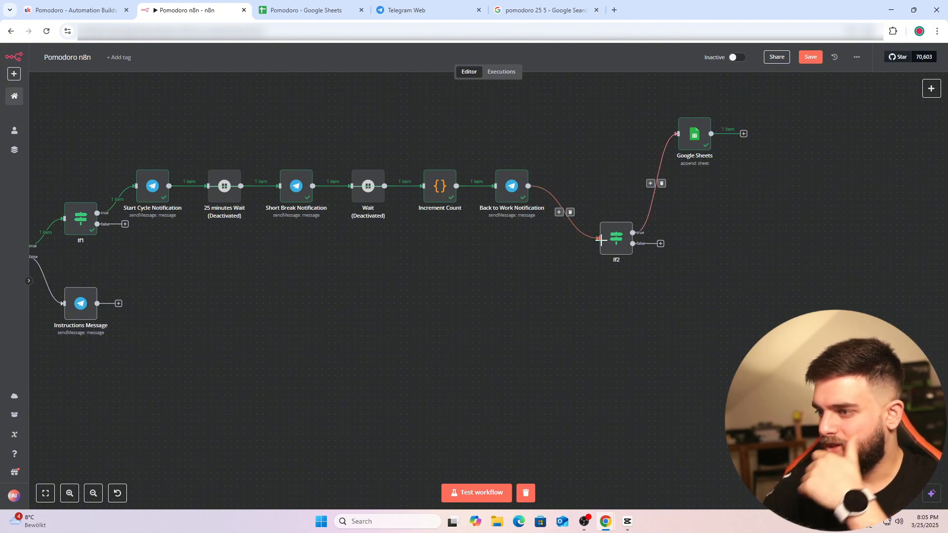
pyautogui.click(619, 214)
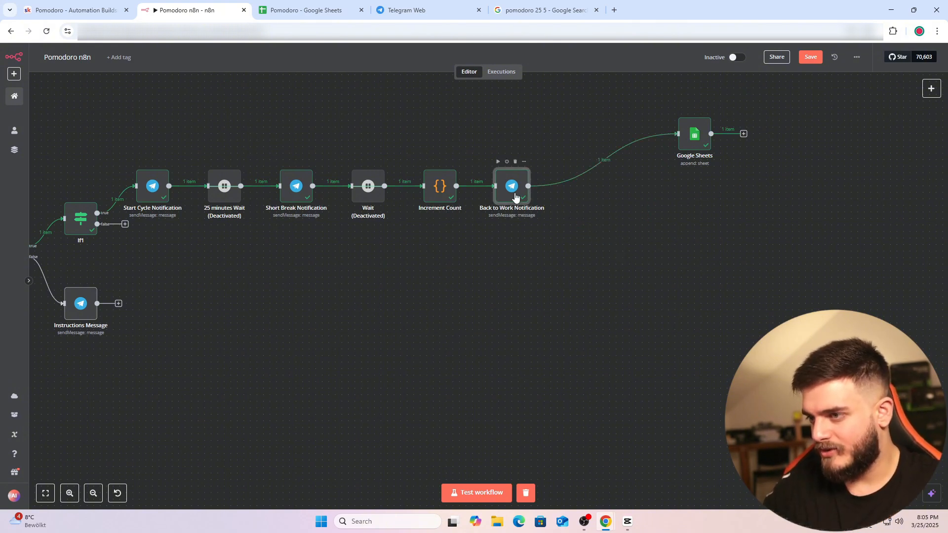
# Add a separate If node and connect Back to Work Notification to it as a parallel branch below the Google Sheets node.
pyautogui.click(931, 89)
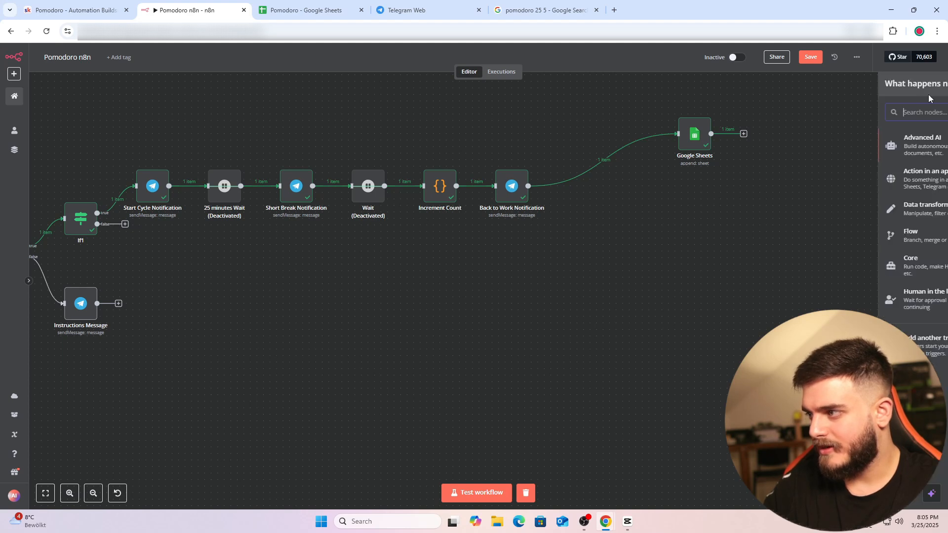
pyautogui.write('if')
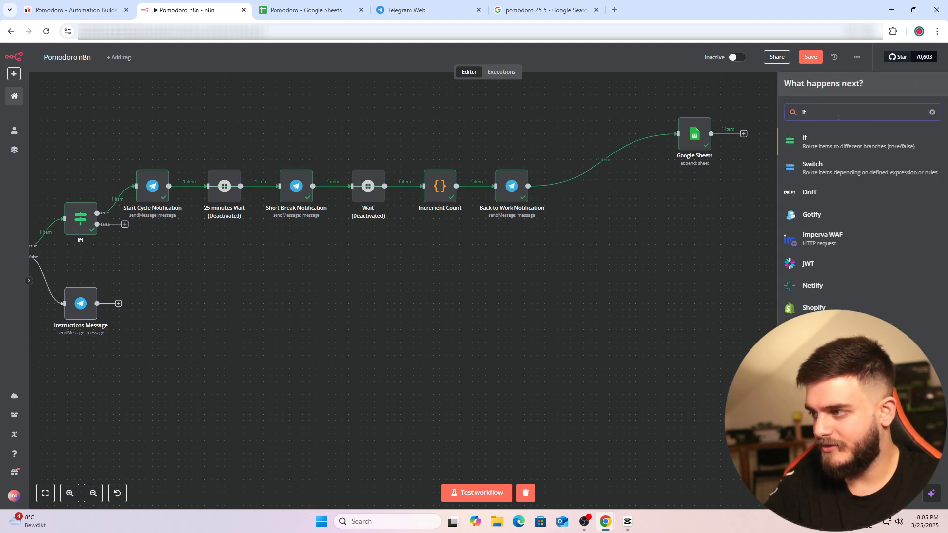
pyautogui.click(848, 144)
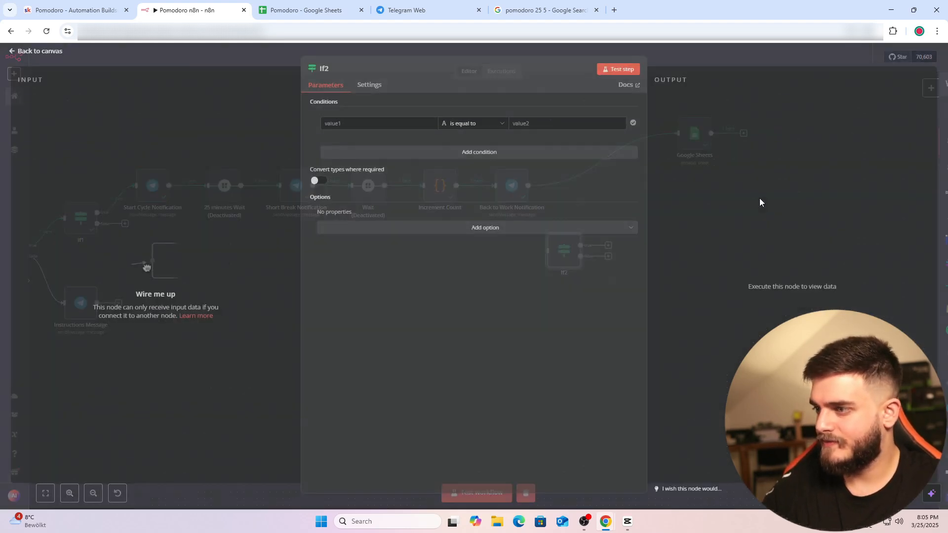
pyautogui.click(686, 54)
pyautogui.moveTo(529, 186)
pyautogui.mouseDown()
pyautogui.moveTo(547, 251)
pyautogui.moveTo(618, 224)
pyautogui.moveTo(699, 220)
pyautogui.mouseUp()
pyautogui.moveTo(660, 103); pyautogui.dragTo(631, 232)
pyautogui.click(618, 295)
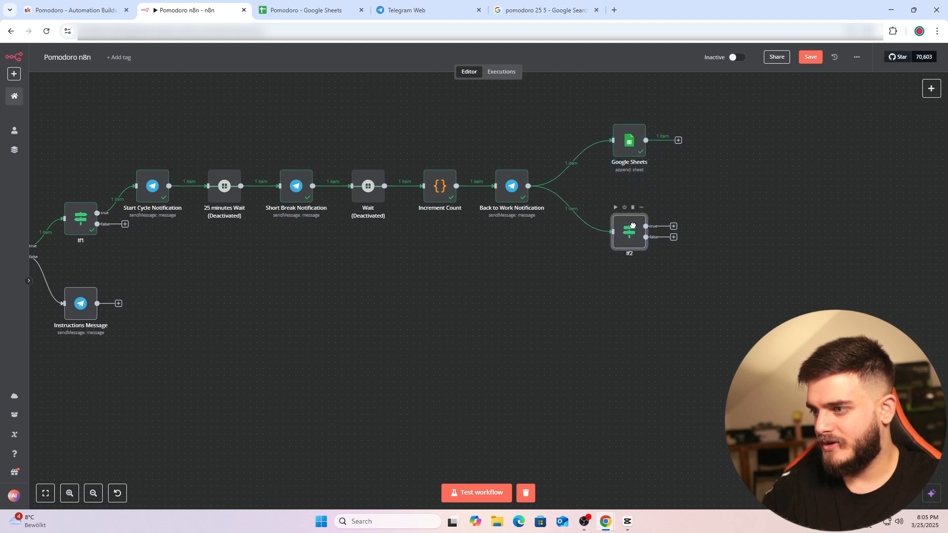
# Set the parallel If node's condition to the Increment Count node's count, as a number, is greater than 4.
pyautogui.doubleClick(633, 233)
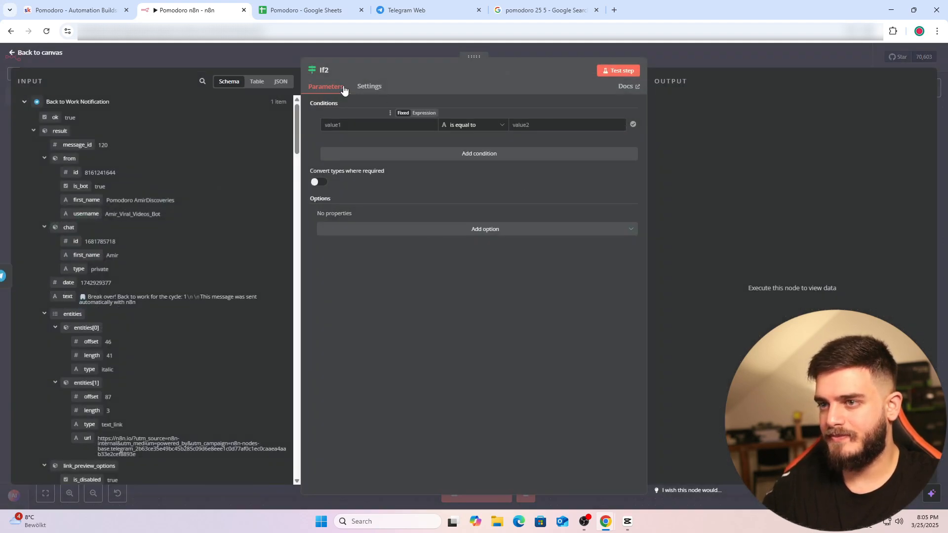
pyautogui.click(345, 126)
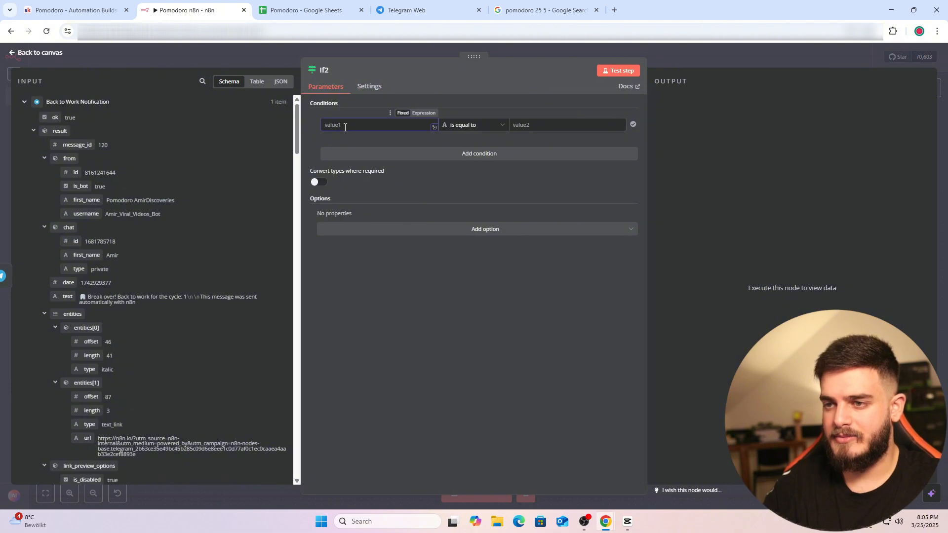
pyautogui.scroll(-7, 175, 265)
pyautogui.scroll(2, 167, 266)
pyautogui.moveTo(58, 265); pyautogui.dragTo(348, 124)
pyautogui.click(473, 125)
pyautogui.moveTo(476, 163)
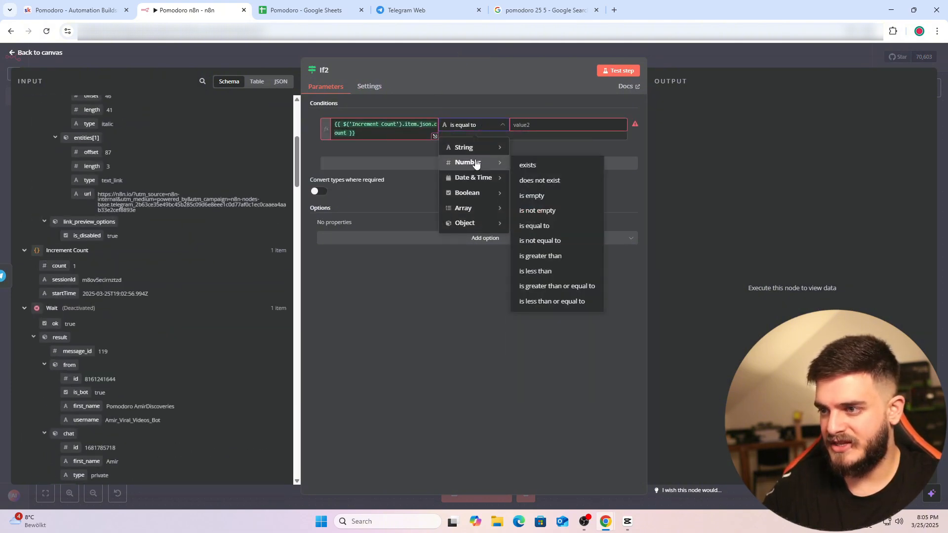
pyautogui.click(541, 256)
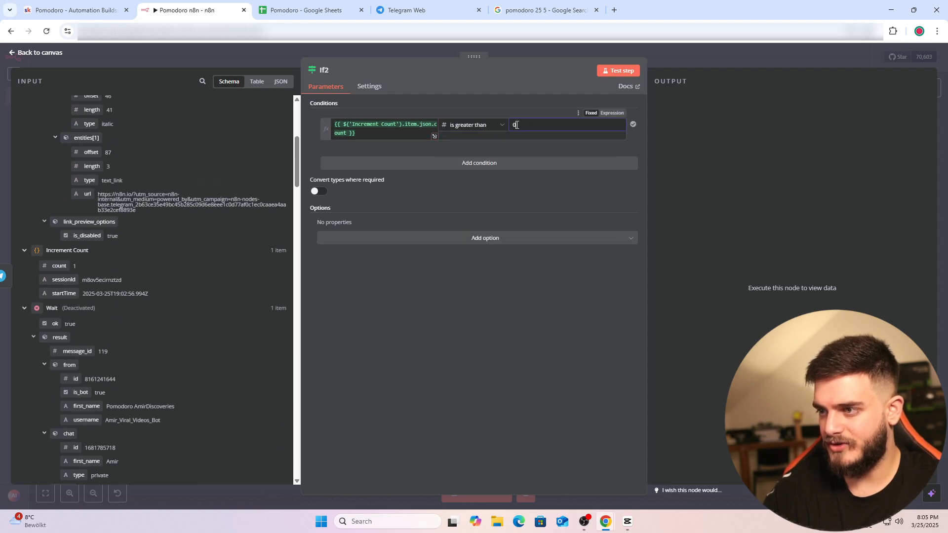
pyautogui.click(672, 57)
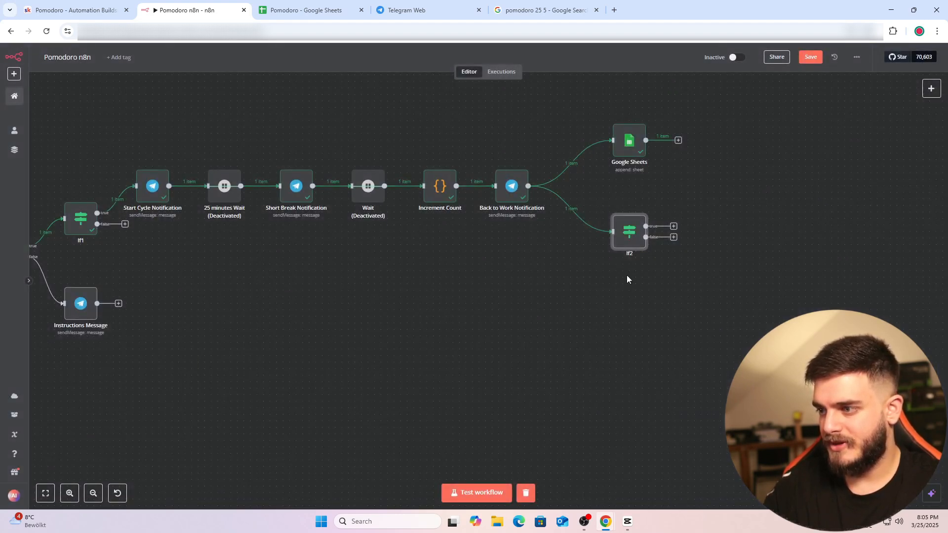
# Rename the If node after Back to Work Notification as Cycle Count and return to the canvas.
pyautogui.doubleClick(631, 244)
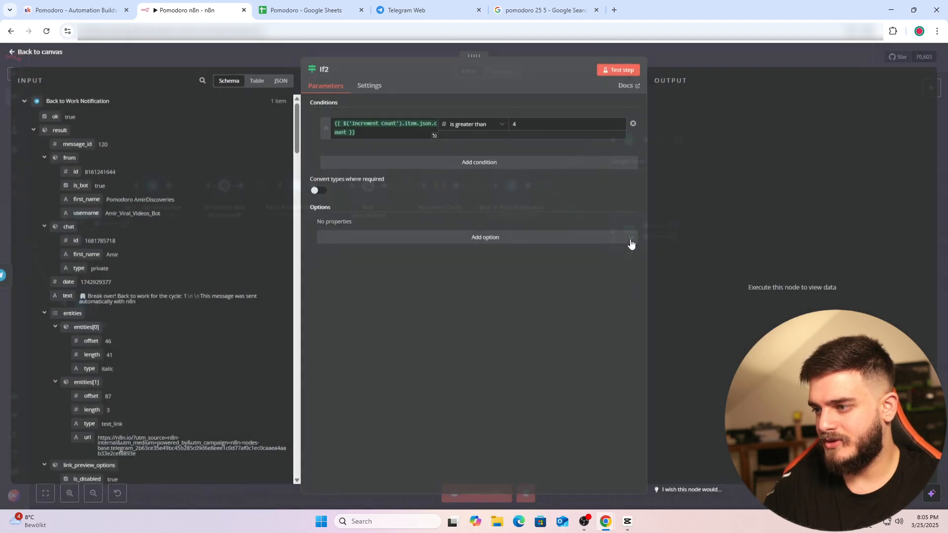
pyautogui.click(328, 72)
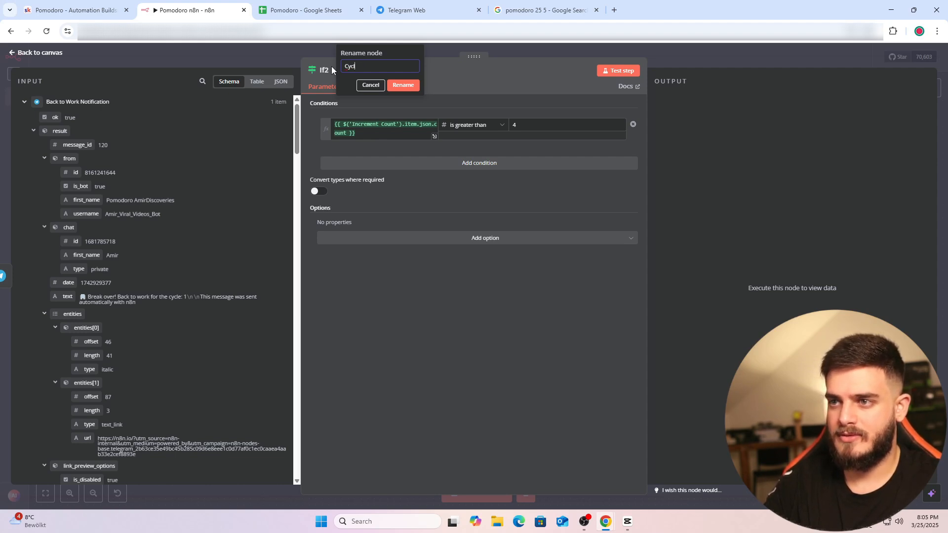
pyautogui.write('Cycle Count')
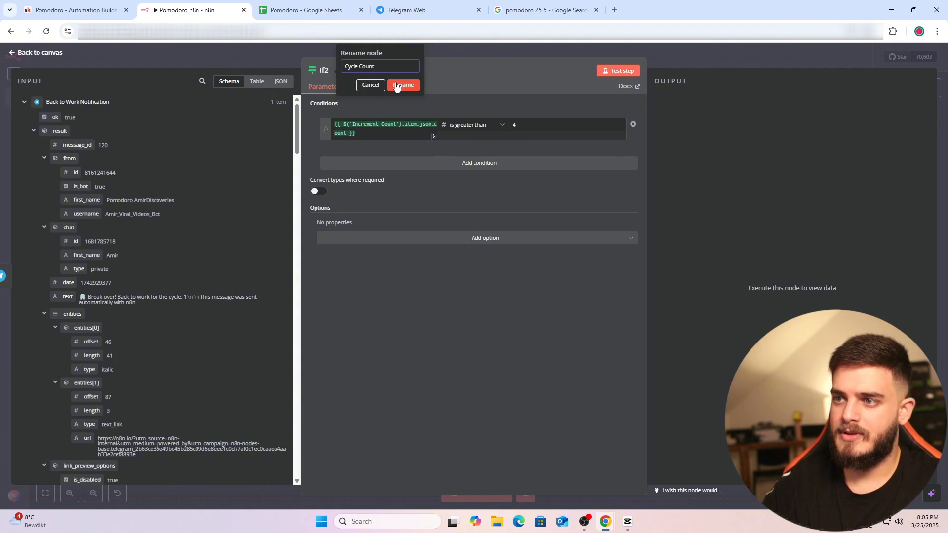
pyautogui.click(395, 84)
pyautogui.click(637, 59)
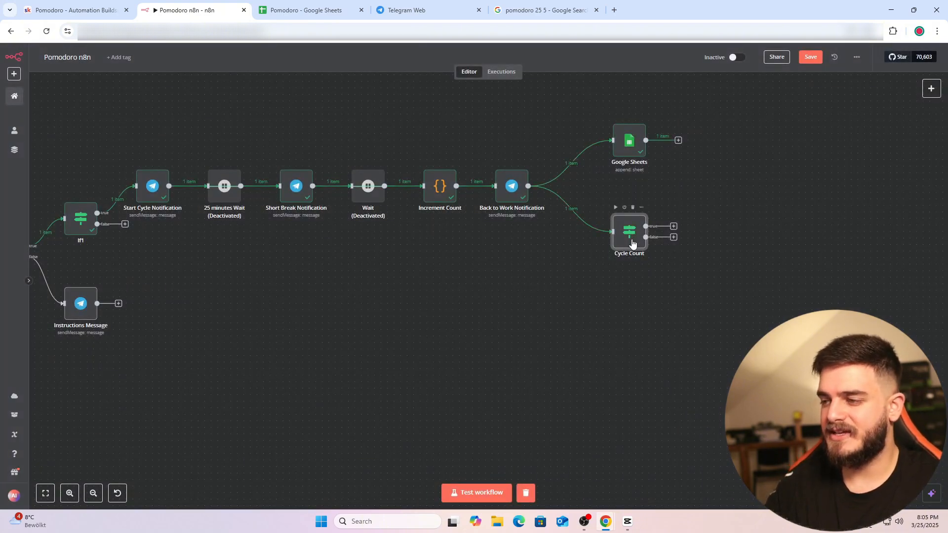
# Extend the Cycle Count node's name to "Cycle Count > 4" and return to the canvas.
pyautogui.doubleClick(632, 241)
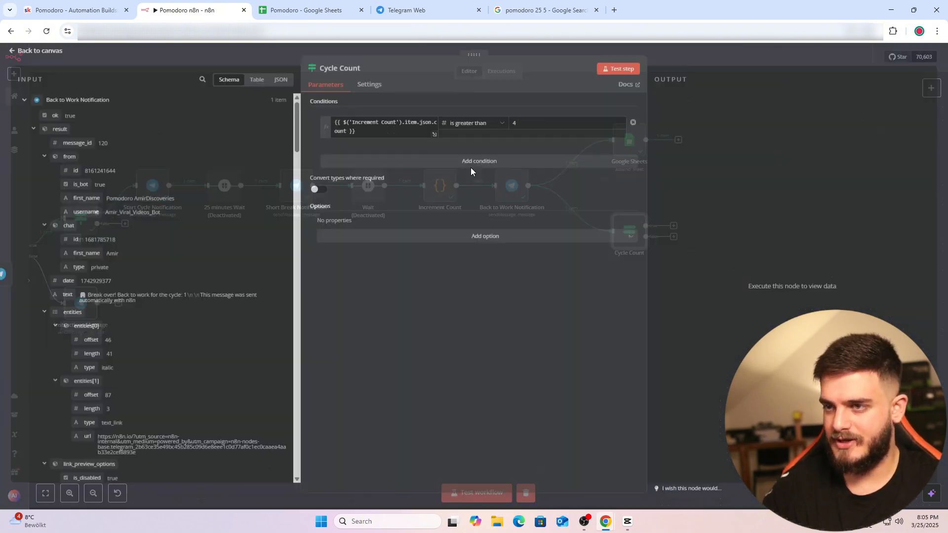
pyautogui.click(364, 70)
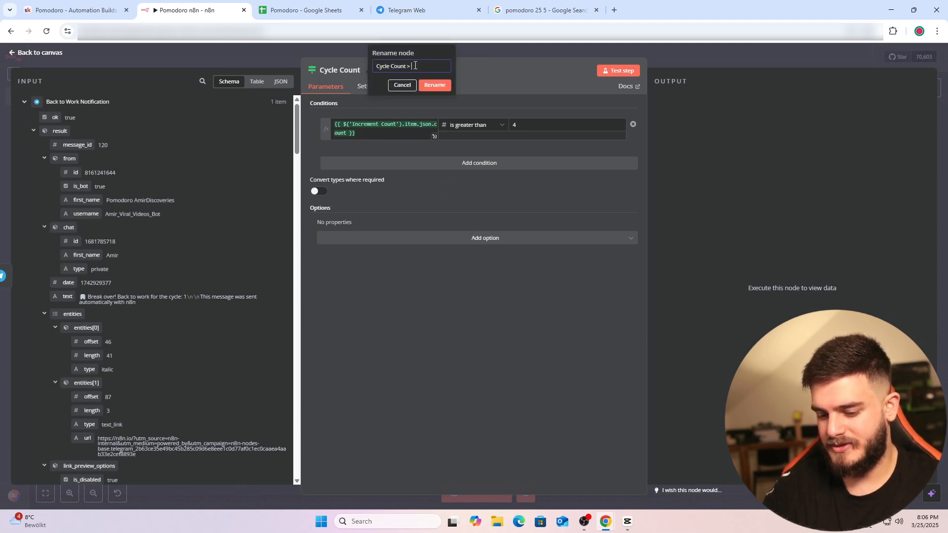
pyautogui.click(435, 85)
pyautogui.click(575, 64)
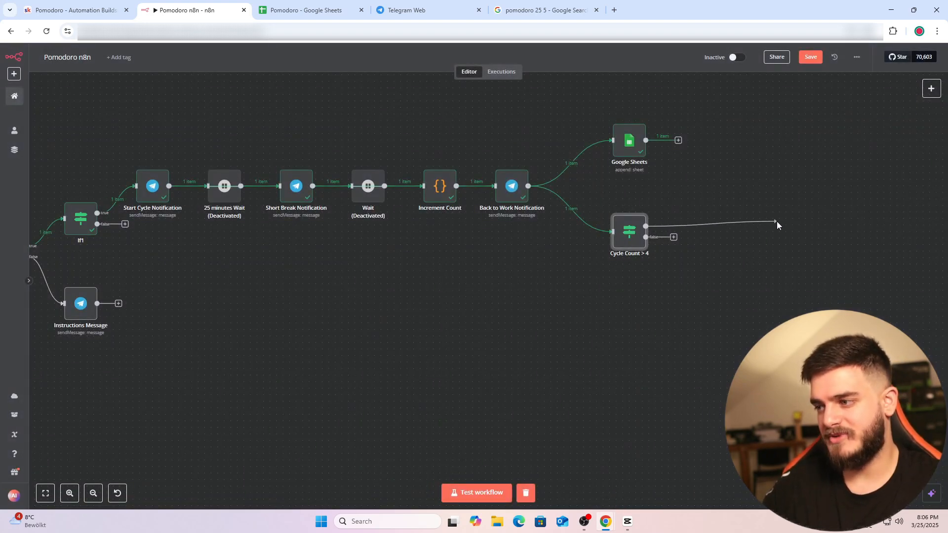
# Connect the false output of Cycle Count > 4 back to Start Cycle Notification and move the four starting nodes left, clear of the loop line.
pyautogui.moveTo(777, 222); pyautogui.dragTo(777, 221)
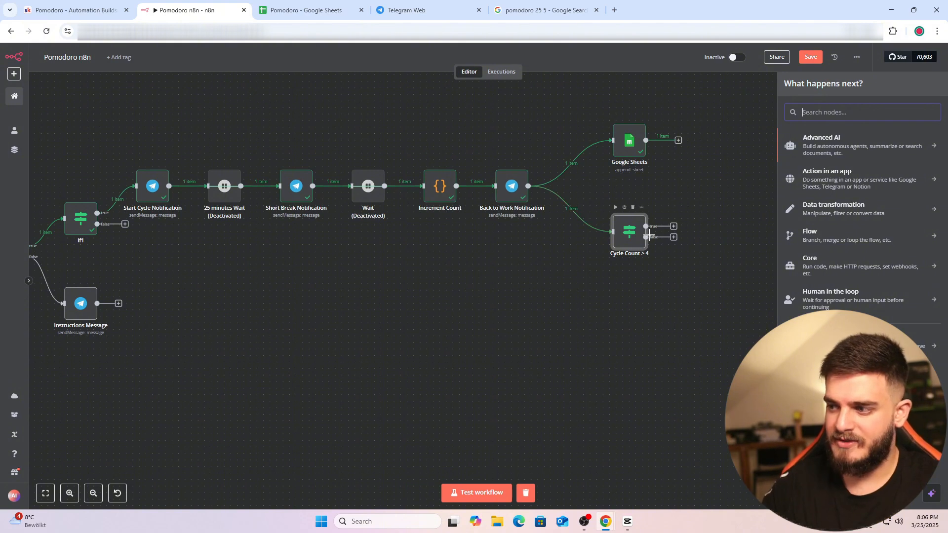
pyautogui.moveTo(660, 291); pyautogui.dragTo(134, 192)
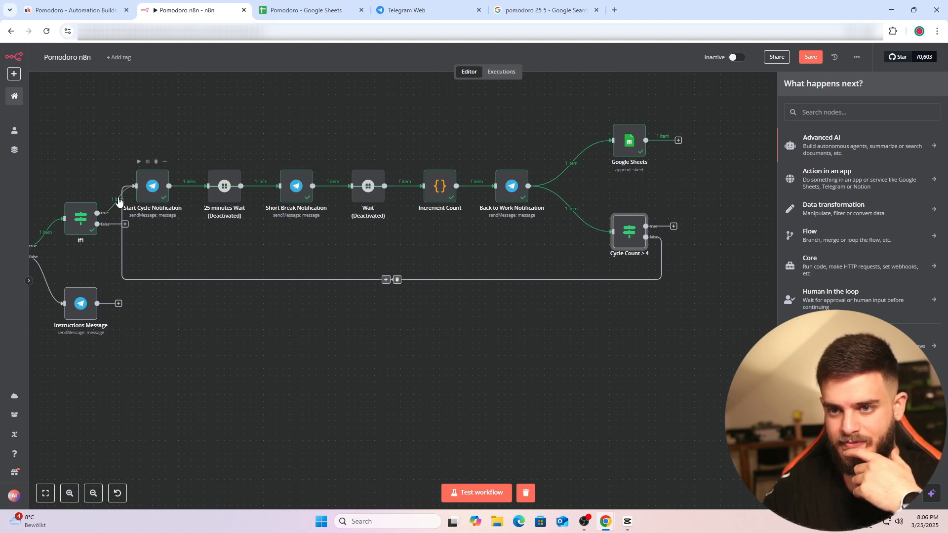
pyautogui.hscroll(-5, 151, 168)
pyautogui.moveTo(162, 197); pyautogui.dragTo(323, 351)
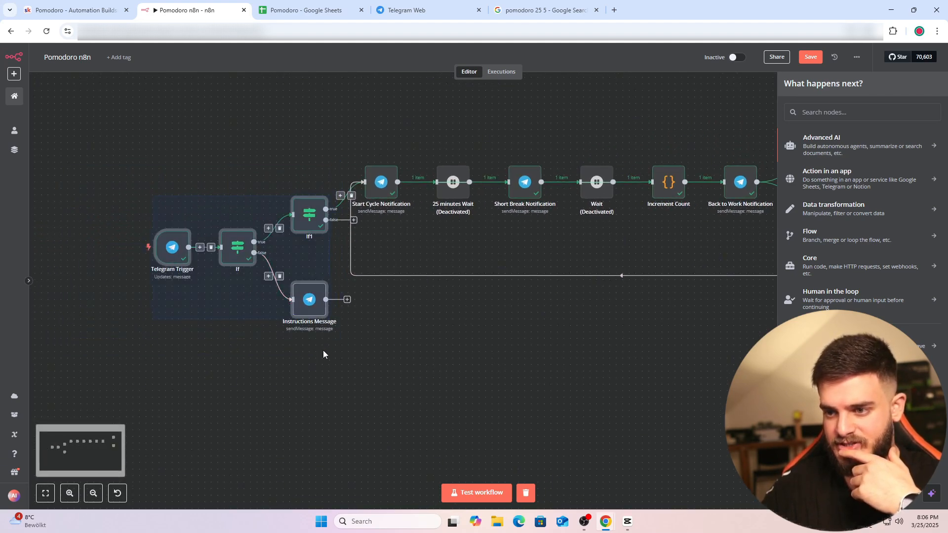
pyautogui.moveTo(310, 301); pyautogui.dragTo(244, 301)
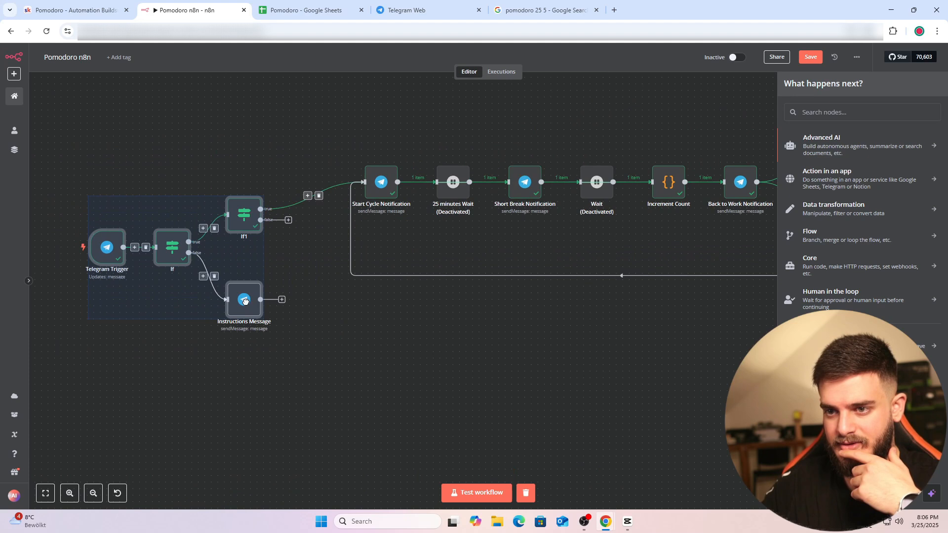
pyautogui.click(298, 353)
# Review the settings of the Start Cycle Notification node and the code of the Increment Count node.
pyautogui.hscroll(3, 364, 345)
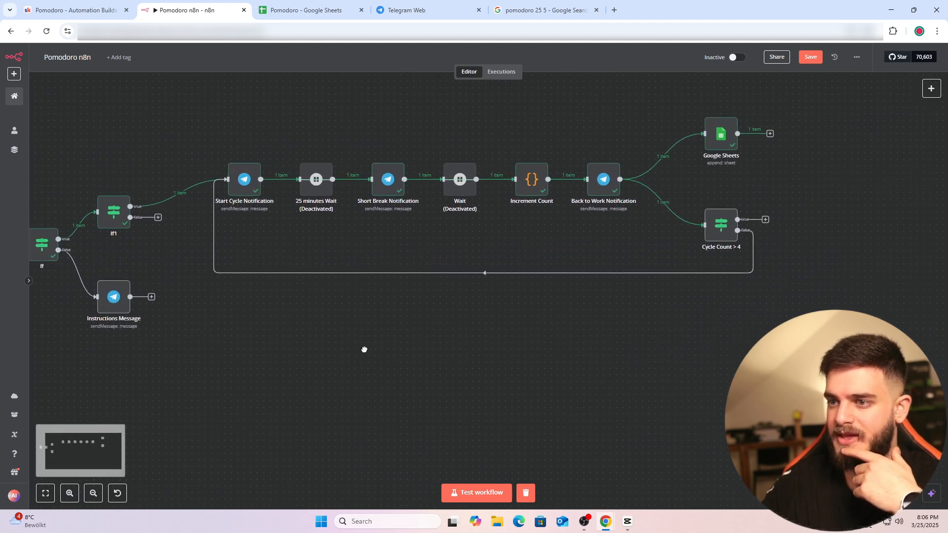
pyautogui.doubleClick(242, 186)
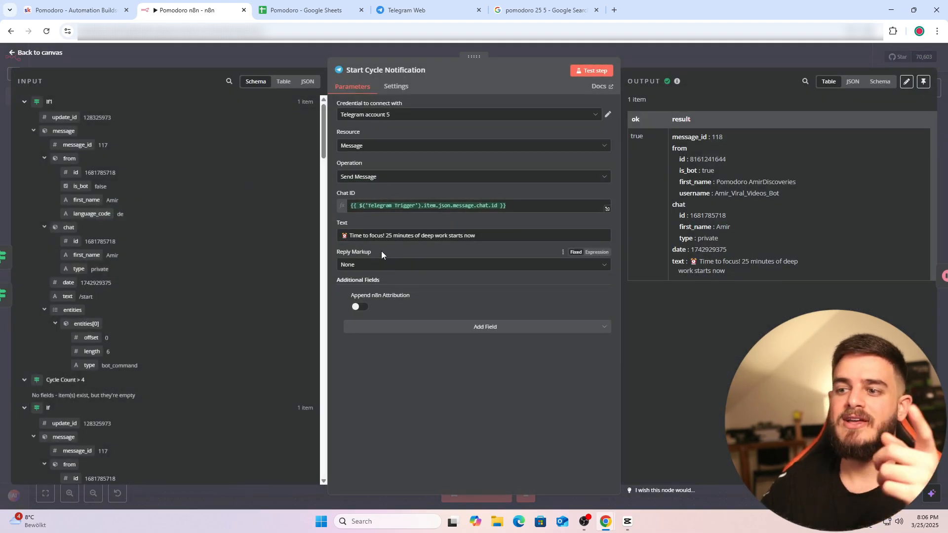
pyautogui.click(675, 49)
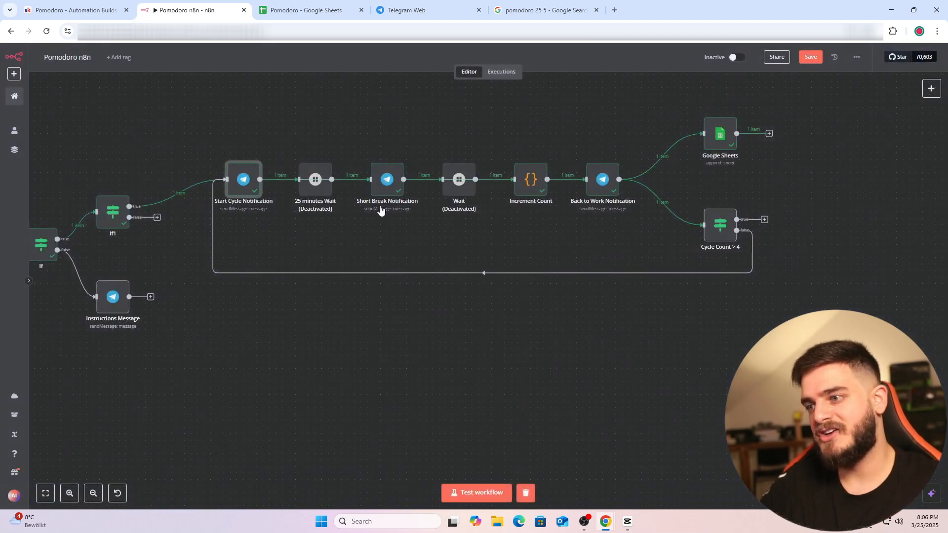
pyautogui.doubleClick(532, 182)
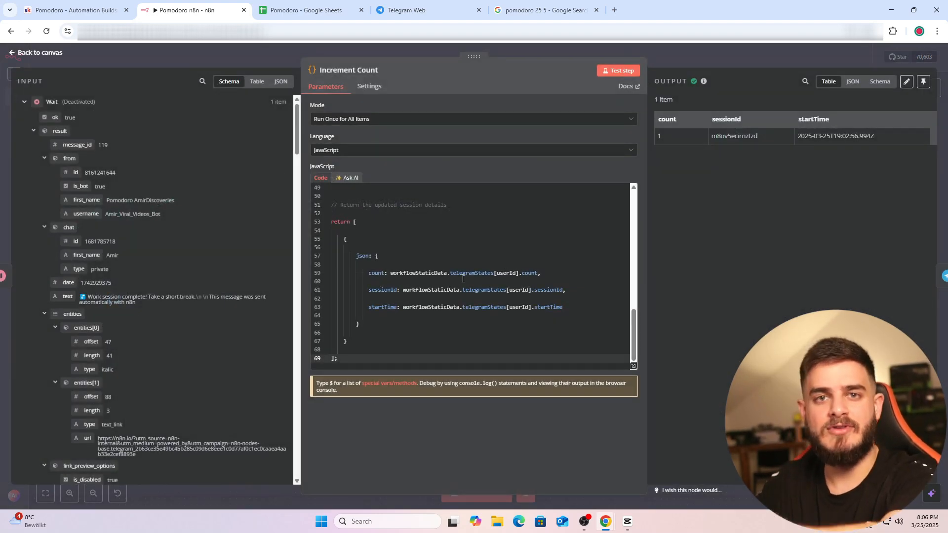
pyautogui.click(683, 65)
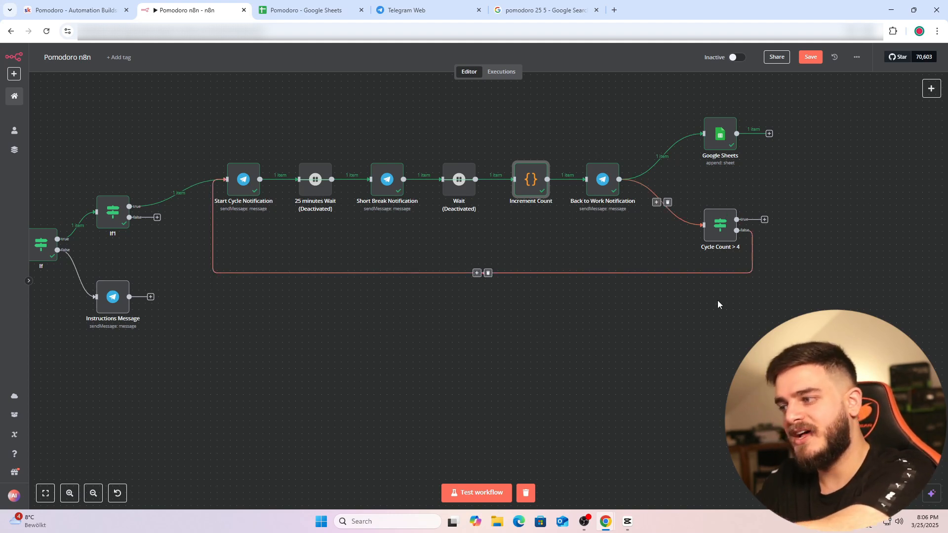
# Review the Google Sheets node's column mapping, the Pomodoro spreadsheet and the Long Break Notification text on the course page.
pyautogui.moveTo(716, 302); pyautogui.dragTo(546, 301)
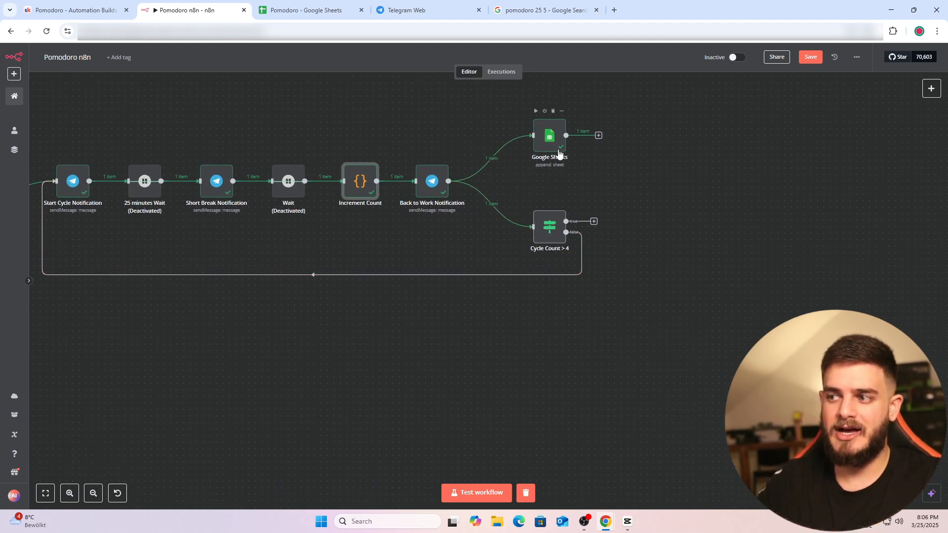
pyautogui.doubleClick(550, 136)
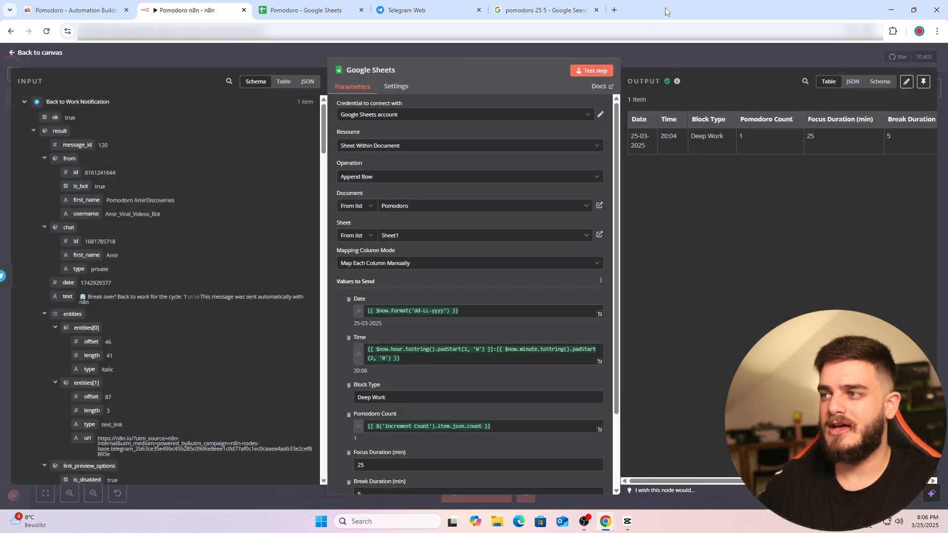
pyautogui.click(317, 9)
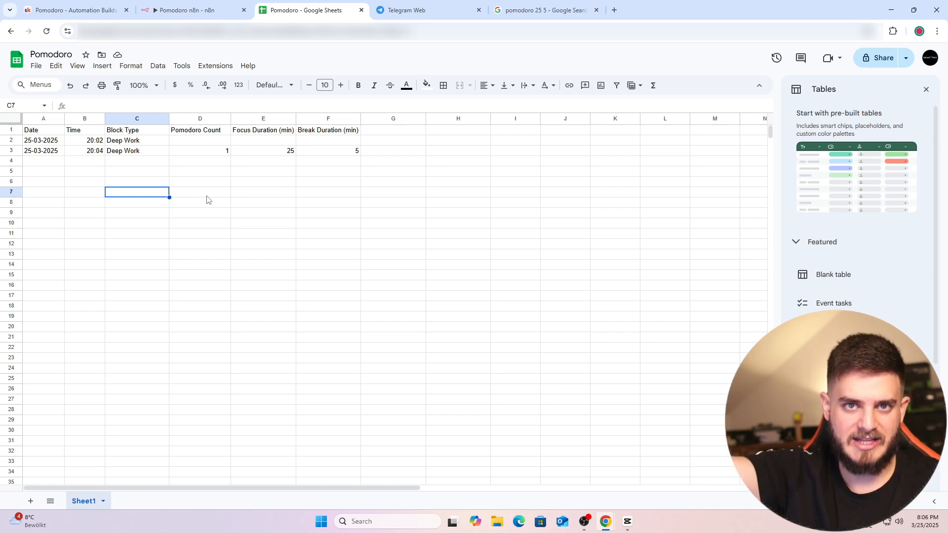
pyautogui.click(88, 10)
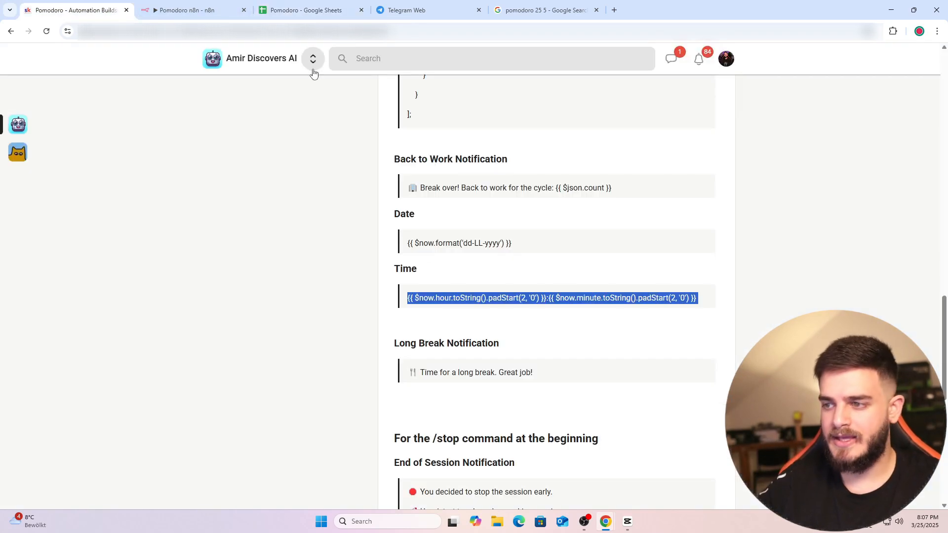
pyautogui.click(188, 10)
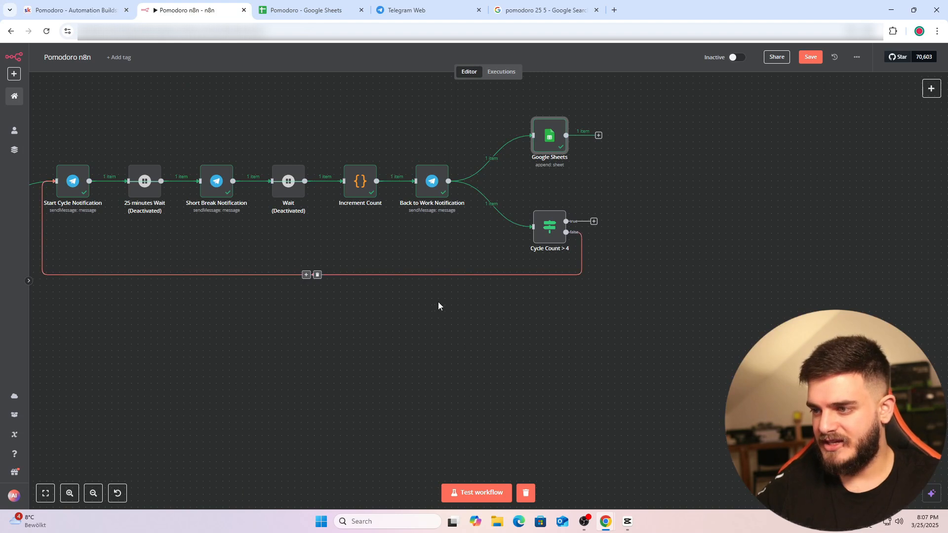
# Add a Telegram node that sends a text message to the true output of Cycle Count > 4.
pyautogui.moveTo(438, 302); pyautogui.dragTo(506, 314)
pyautogui.scroll(-1, 506, 315)
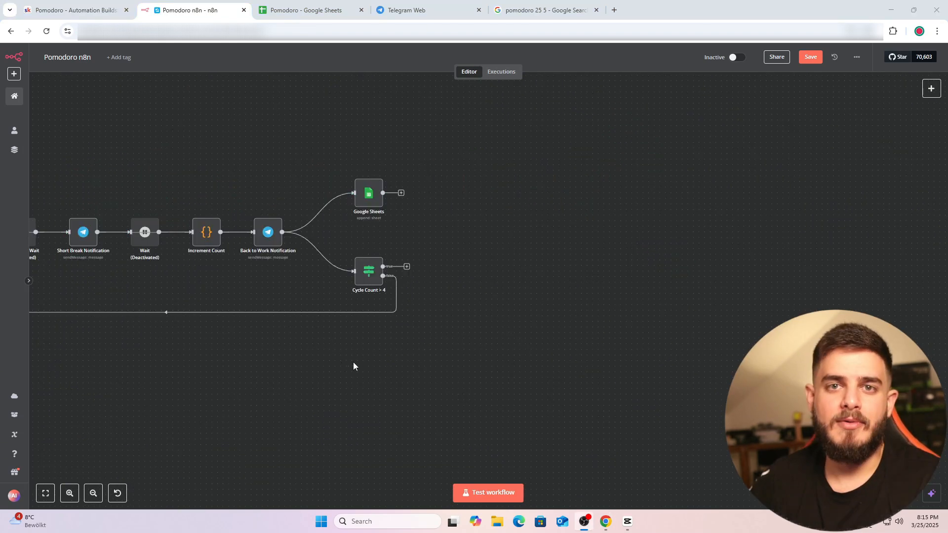
pyautogui.moveTo(360, 365); pyautogui.dragTo(451, 366)
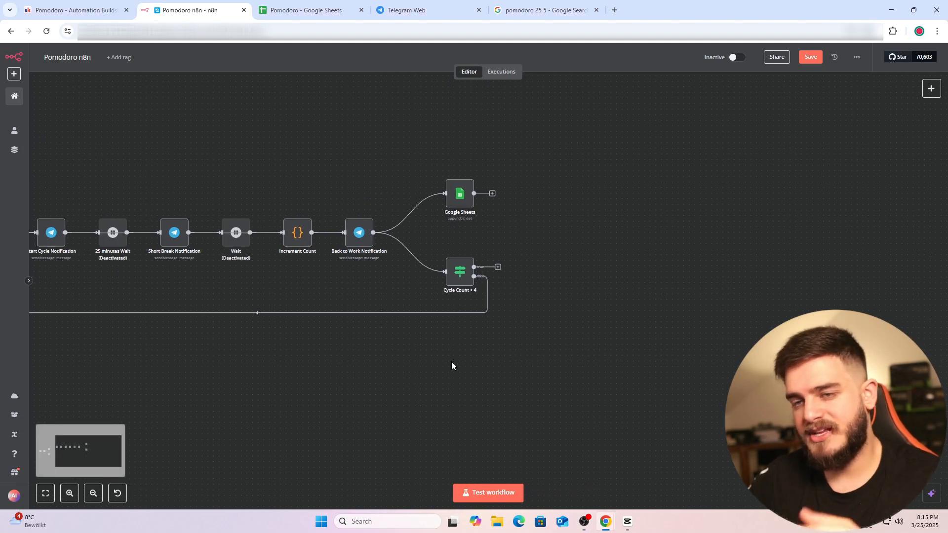
pyautogui.click(497, 269)
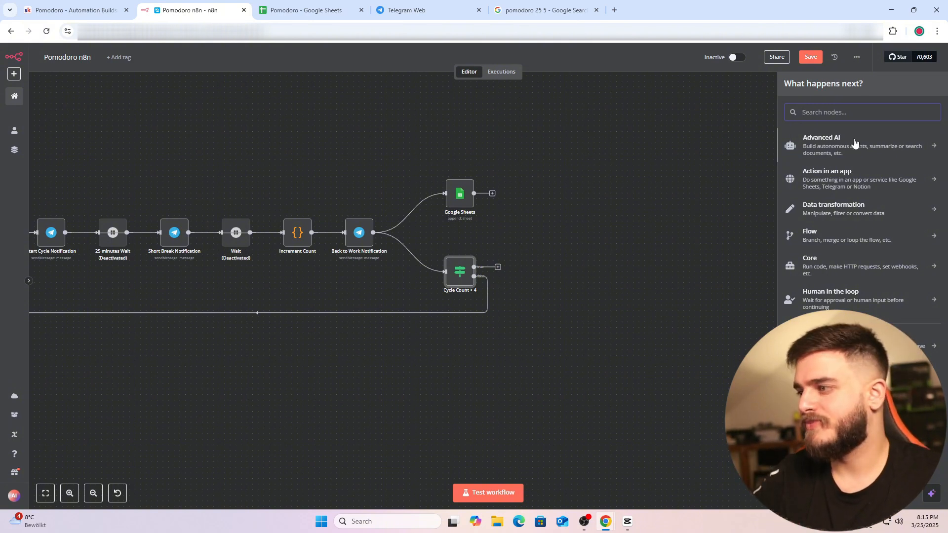
pyautogui.write('telegr')
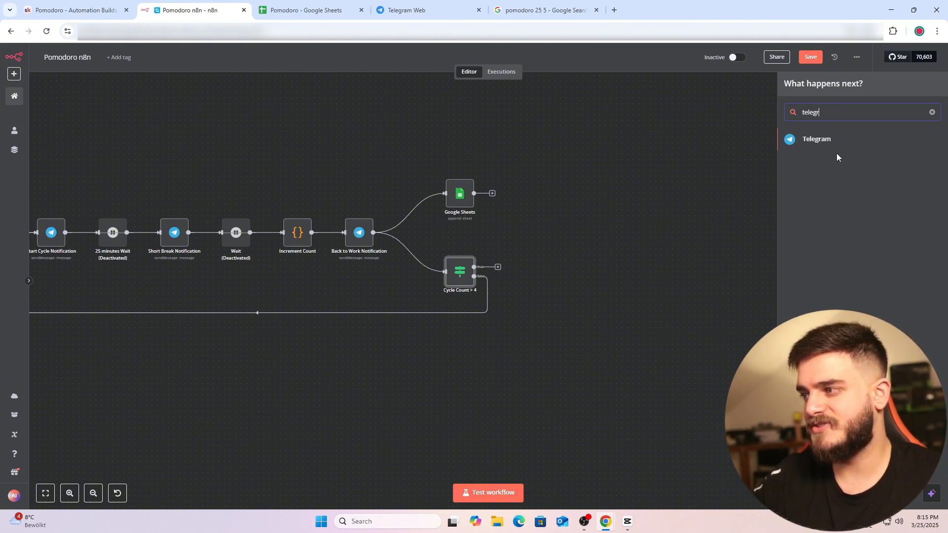
pyautogui.click(834, 148)
pyautogui.scroll(-3, 781, 319)
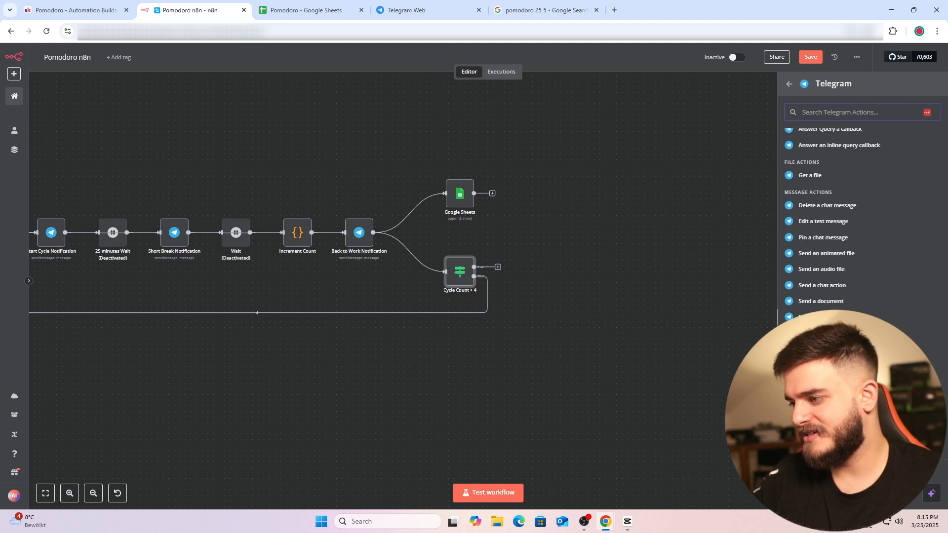
pyautogui.click(821, 349)
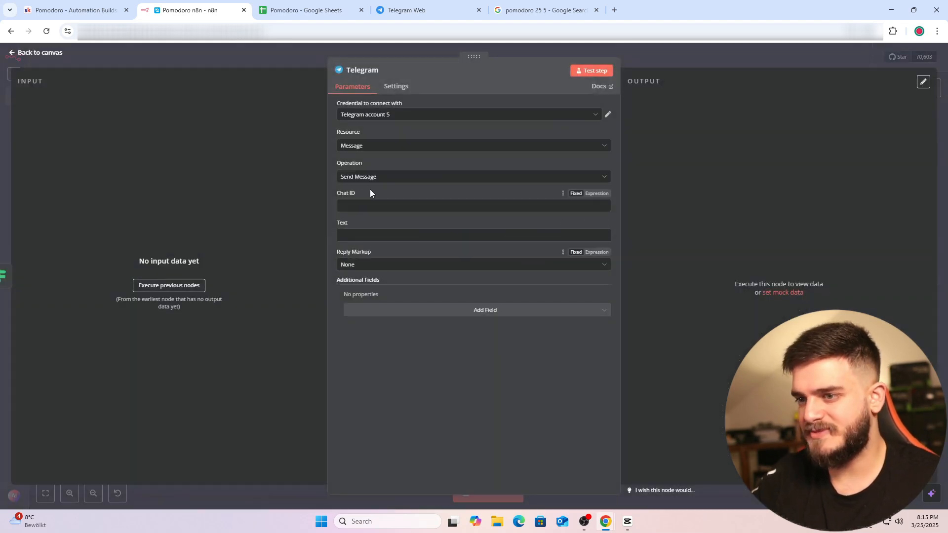
# Fill the Telegram node's Chat ID with the placeholder "adwad" and its Text with "awdwa", and return to the canvas.
pyautogui.click(592, 71)
pyautogui.click(630, 55)
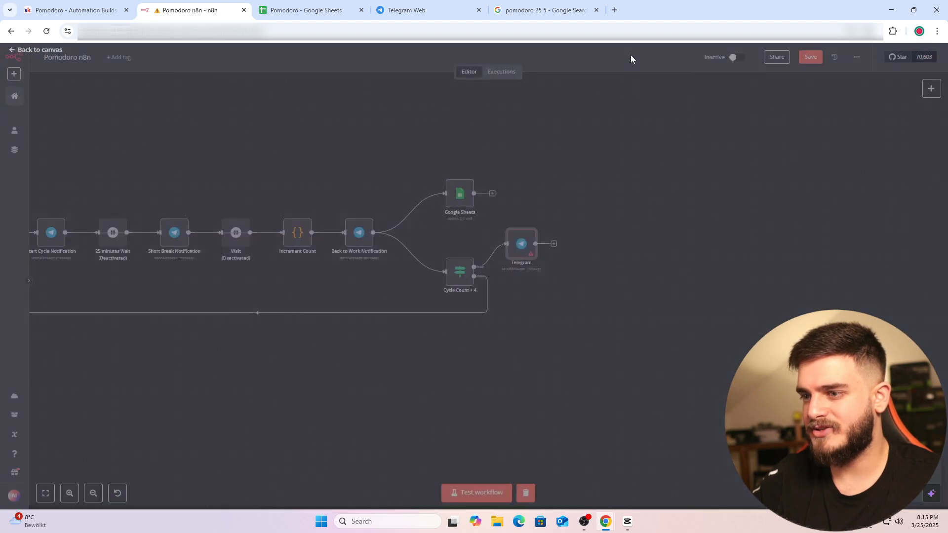
pyautogui.doubleClick(530, 243)
pyautogui.click(508, 205)
pyautogui.write('adasd')
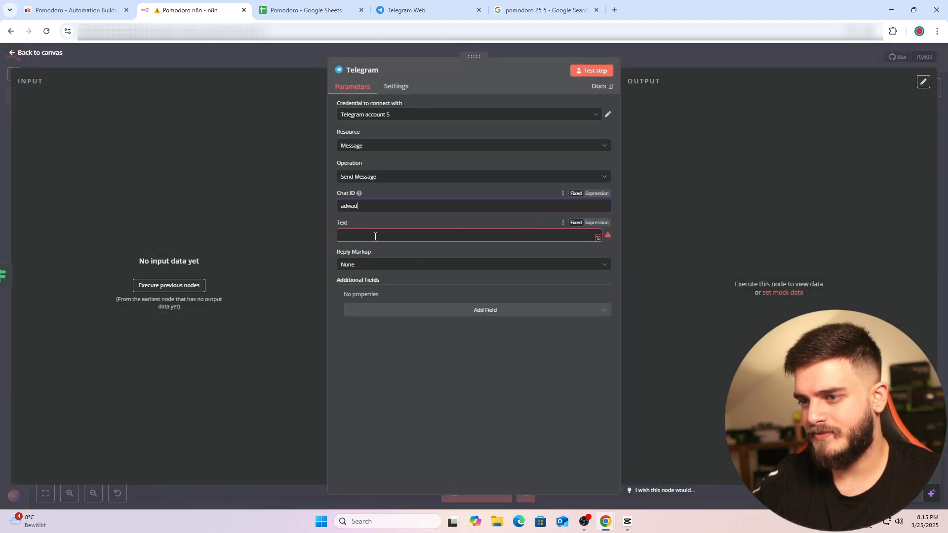
pyautogui.click(377, 236)
pyautogui.write('asdasd')
pyautogui.click(660, 60)
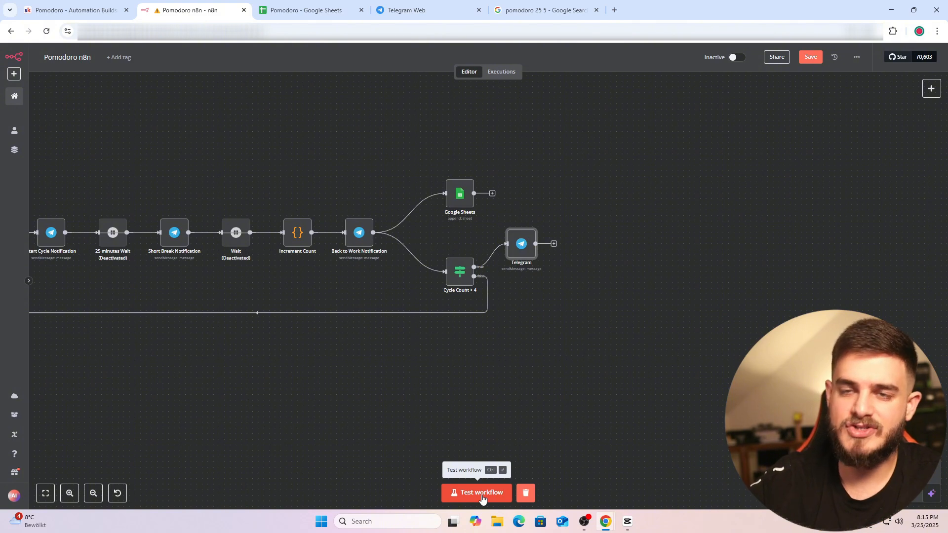
# Run a workflow test from the Telegram bot chat and check the logged cycles in the Pomodoro spreadsheet.
pyautogui.click(481, 492)
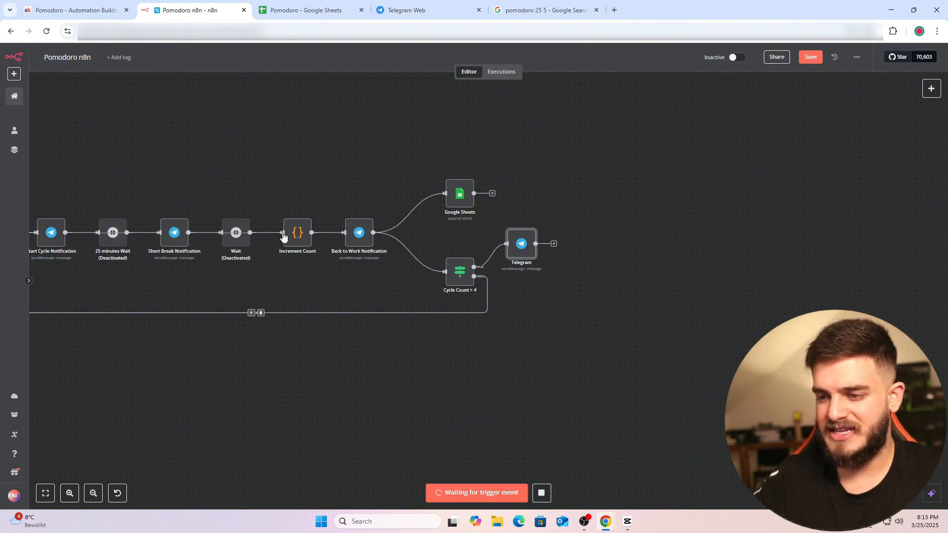
pyautogui.click(415, 10)
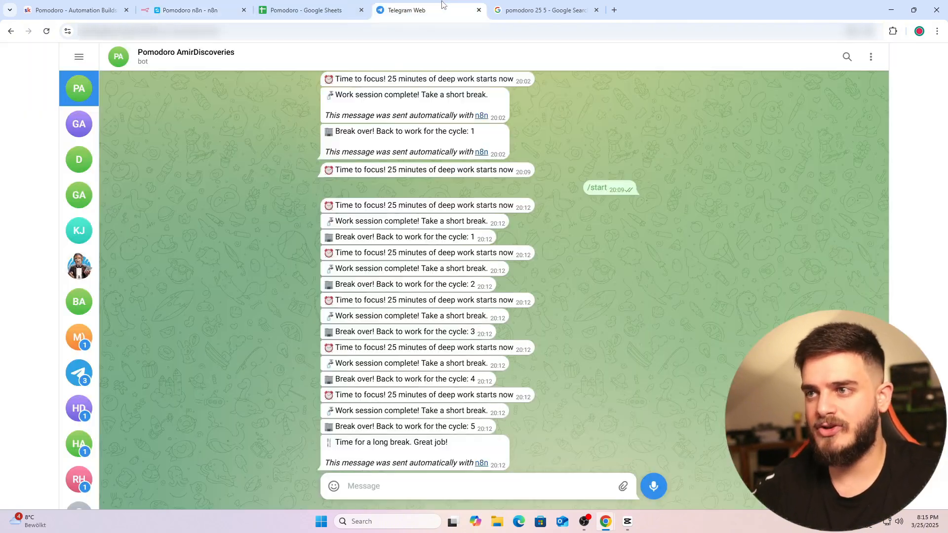
pyautogui.scroll(6, 379, 221)
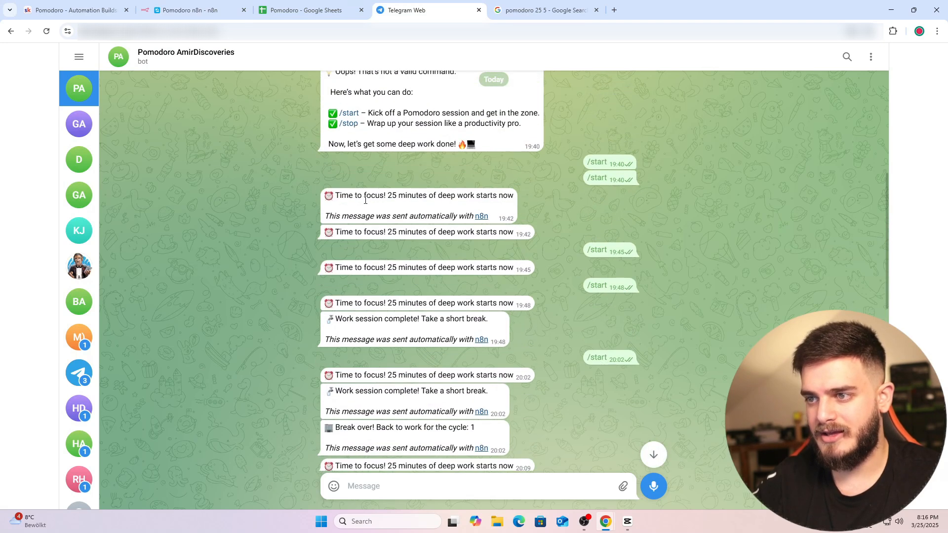
pyautogui.scroll(-6, 348, 118)
pyautogui.click(190, 10)
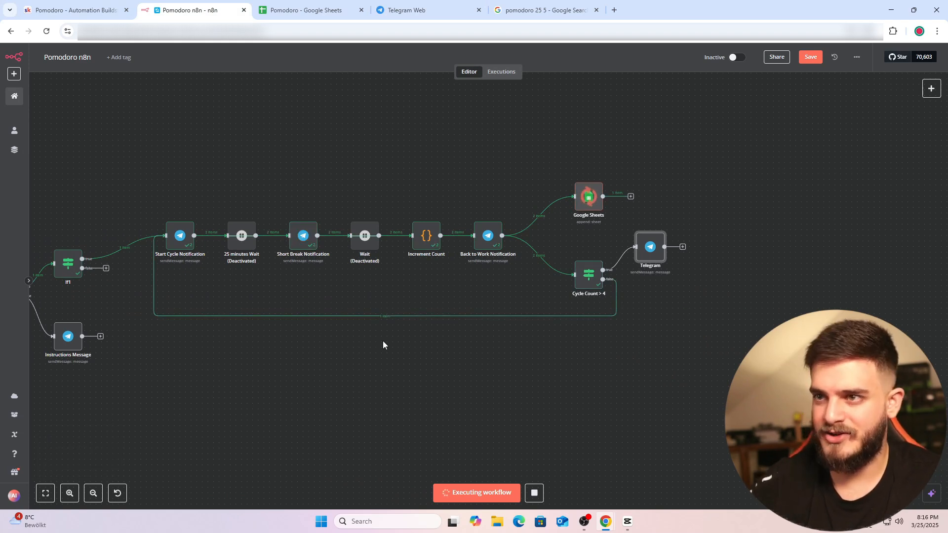
pyautogui.click(284, 15)
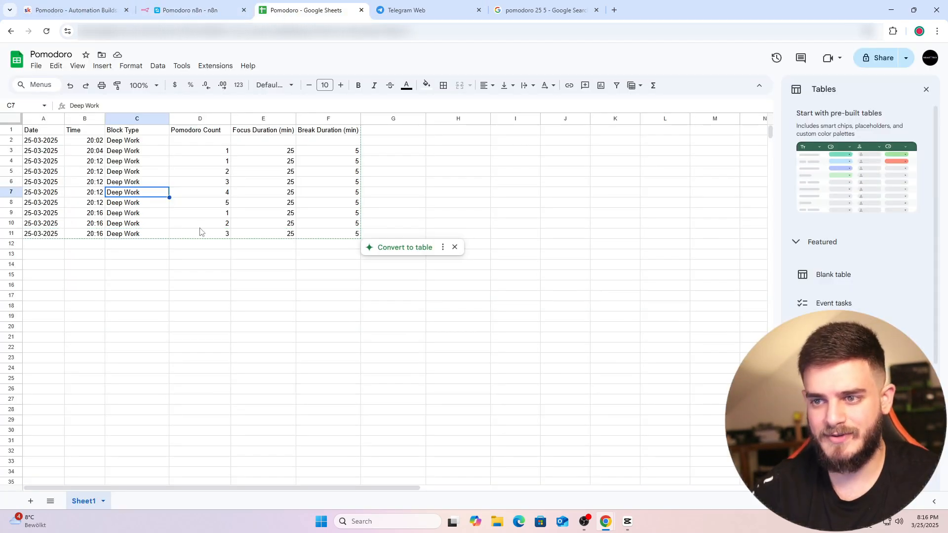
pyautogui.click(204, 10)
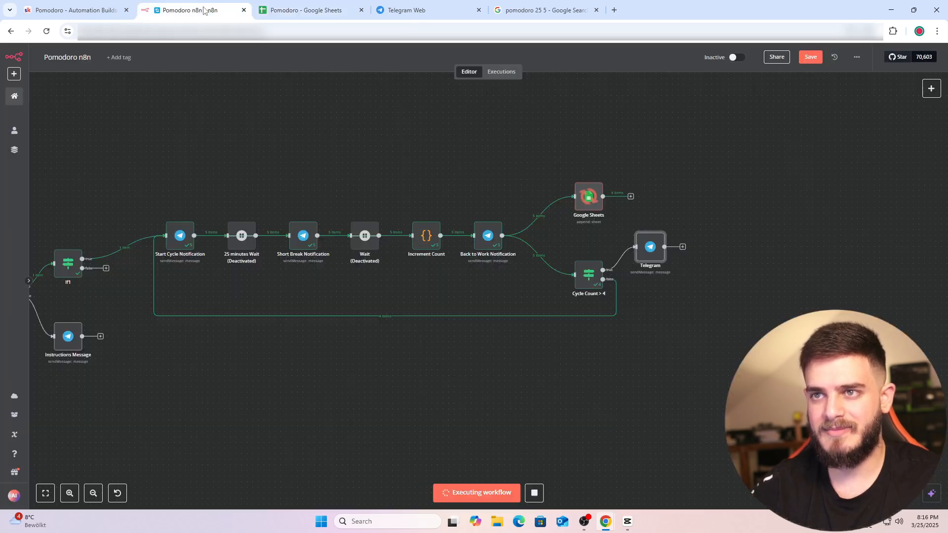
# Clear the placeholder Chat ID and Text from the Telegram node after Cycle Count > 4.
pyautogui.doubleClick(651, 252)
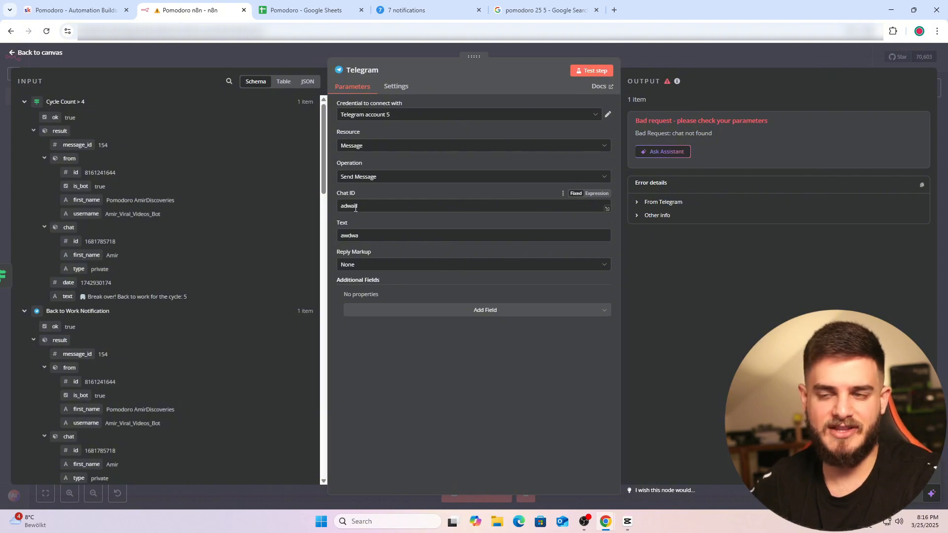
pyautogui.press('BackSpace')
pyautogui.doubleClick(351, 236)
pyautogui.press('BackSpace')
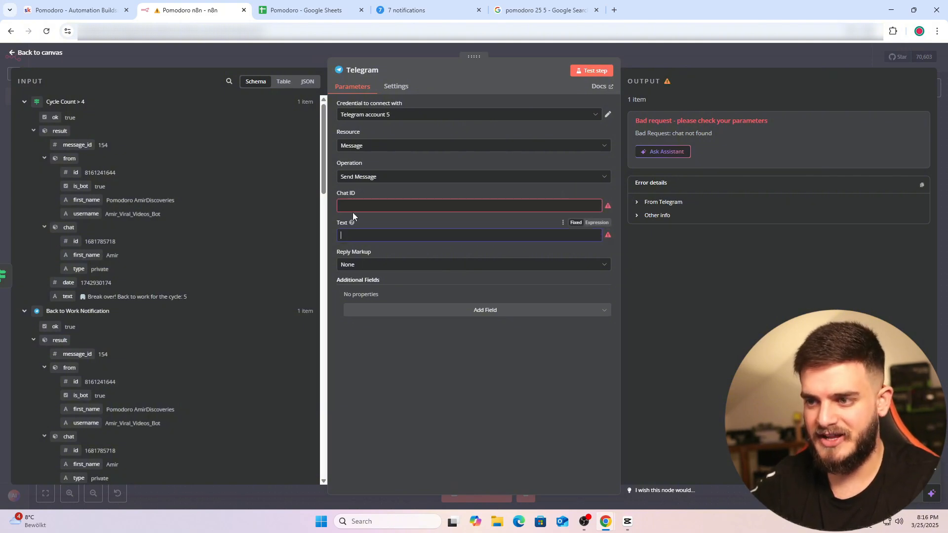
# Look for the Telegram Trigger's chat data in the Telegram node's input and test the step.
pyautogui.click(352, 207)
pyautogui.scroll(-18, 108, 322)
pyautogui.scroll(-3, 108, 322)
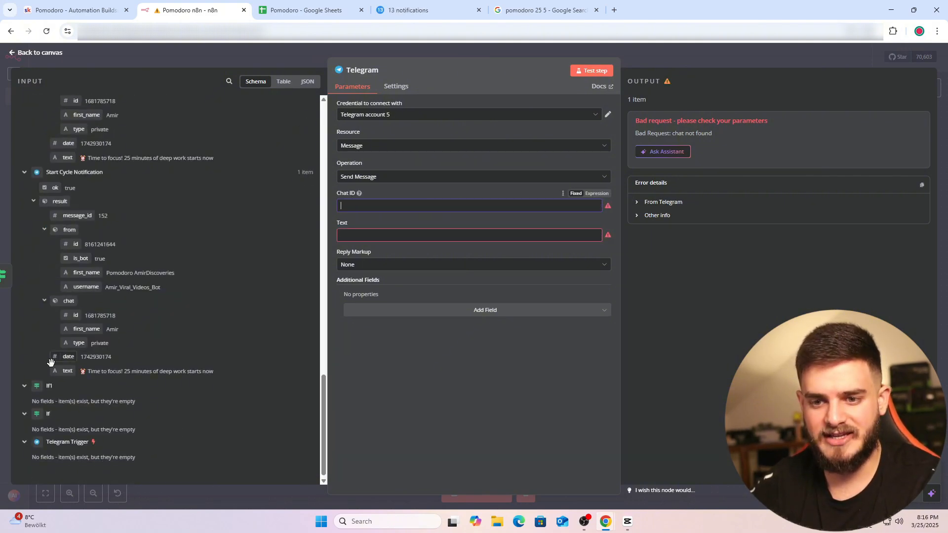
pyautogui.click(25, 443)
pyautogui.click(587, 74)
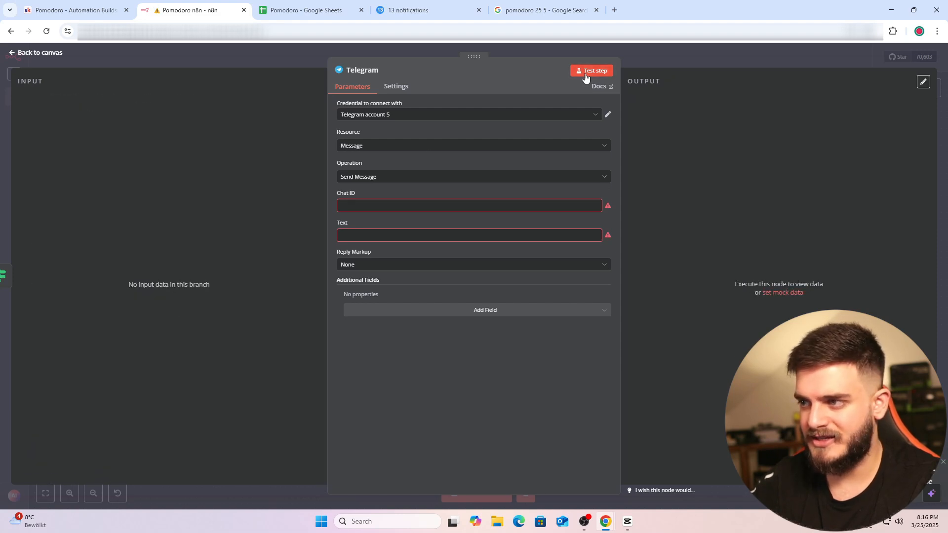
# Set the Telegram node's Chat ID to the placeholder "sfvsfe" and its Text to "esfesf", test the step and return to the canvas.
pyautogui.click(443, 206)
pyautogui.write('sfvsfe')
pyautogui.click(428, 235)
pyautogui.write('esfesf')
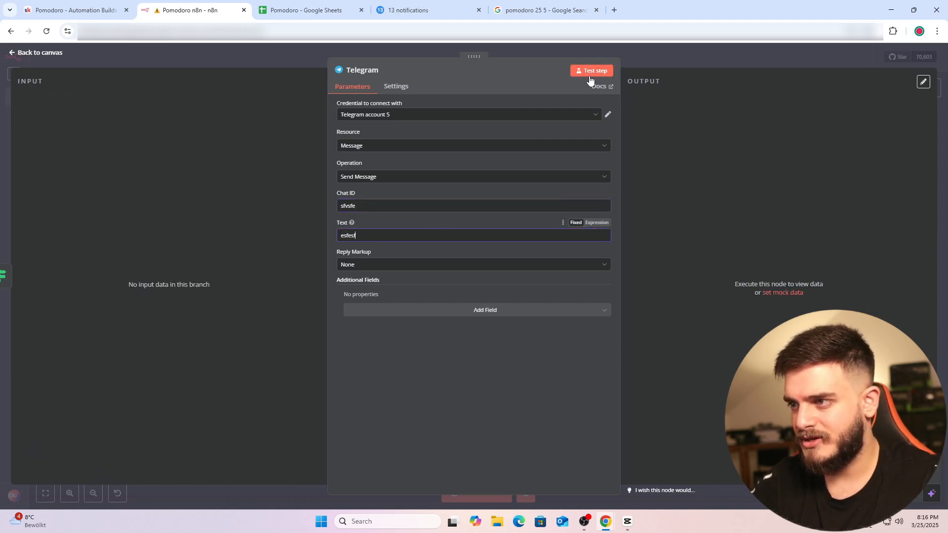
pyautogui.click(591, 73)
pyautogui.click(644, 56)
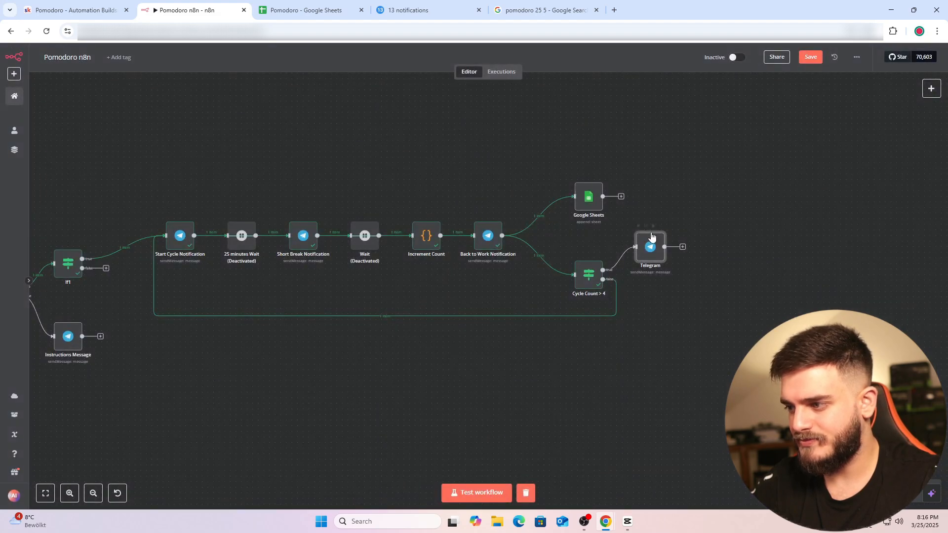
# Set the Telegram node's Chat ID to the expression {{ $('Telegram Trigger').item.json.message.chat.id }} from the Telegram Trigger's chat data.
pyautogui.doubleClick(651, 252)
pyautogui.scroll(-10, 119, 330)
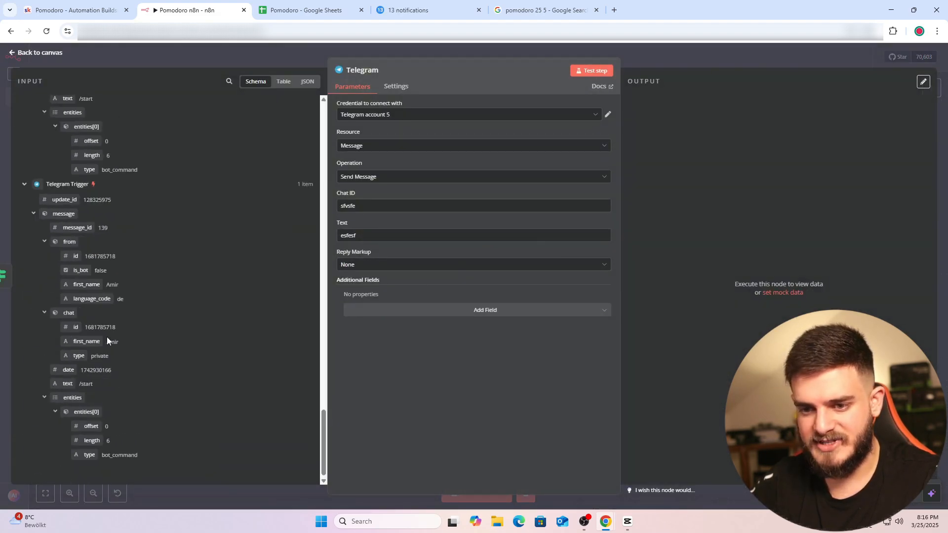
pyautogui.moveTo(76, 326); pyautogui.dragTo(338, 207)
pyautogui.press('BackSpace')
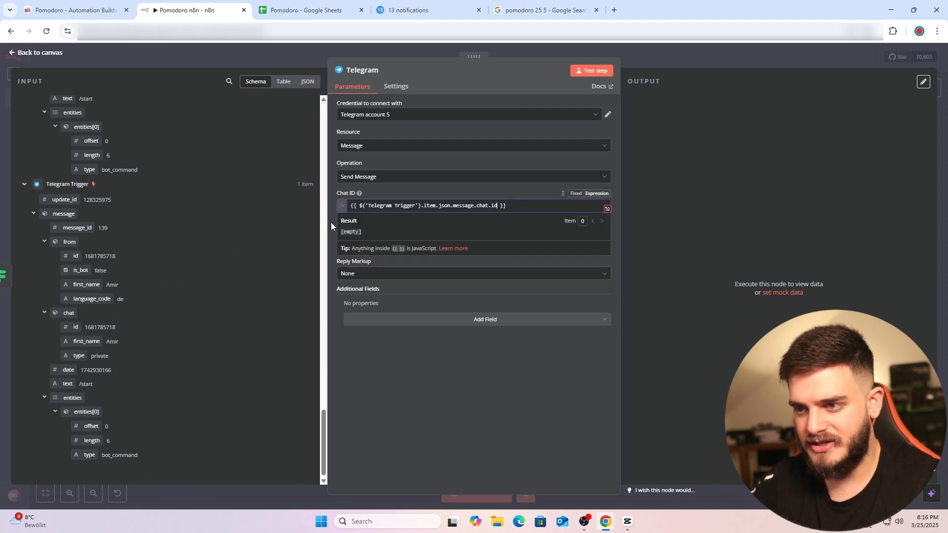
pyautogui.click(332, 186)
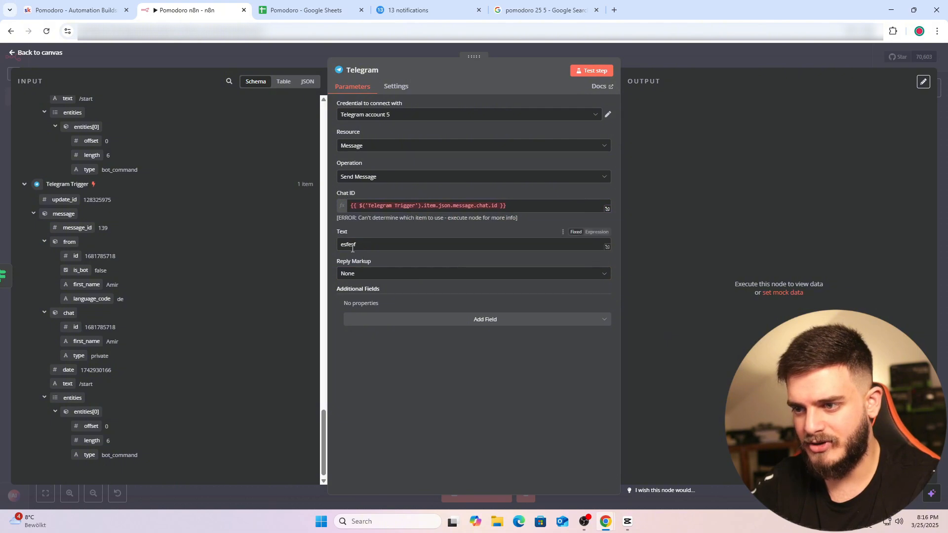
# Replace the Telegram node's Text with the Long Break Notification message from the Skool notes, "🍴 Time for a long break. Great job!".
pyautogui.press('BackSpace')
pyautogui.click(55, 7)
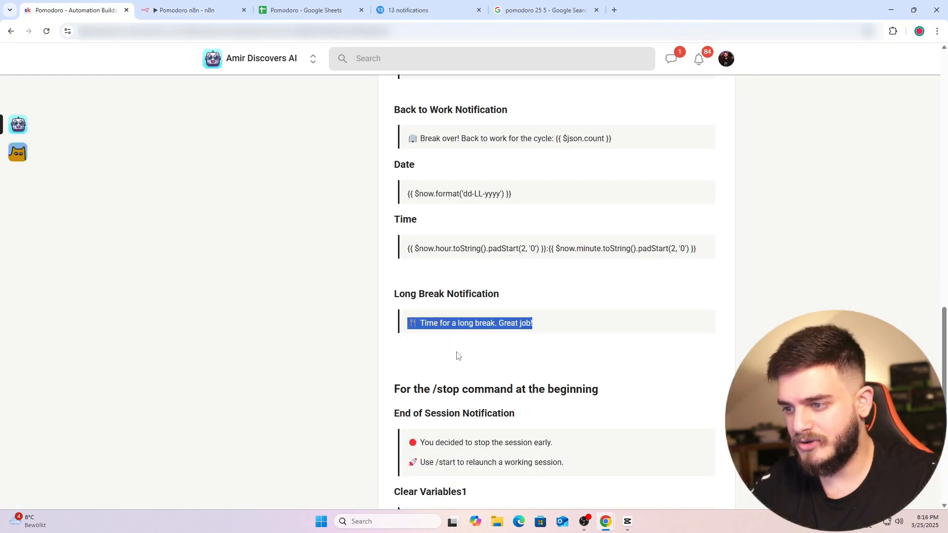
pyautogui.click(192, 10)
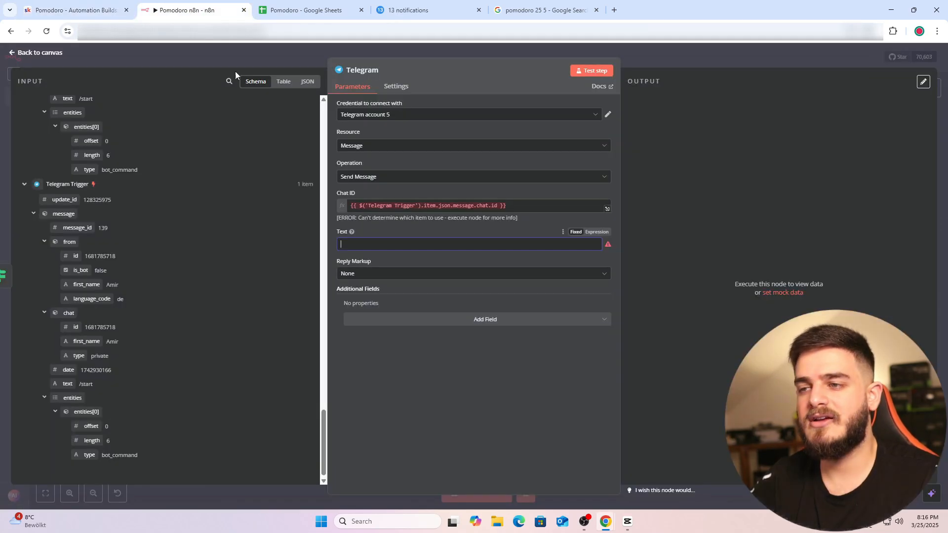
pyautogui.write('‼ Time for a long break. Great job!')
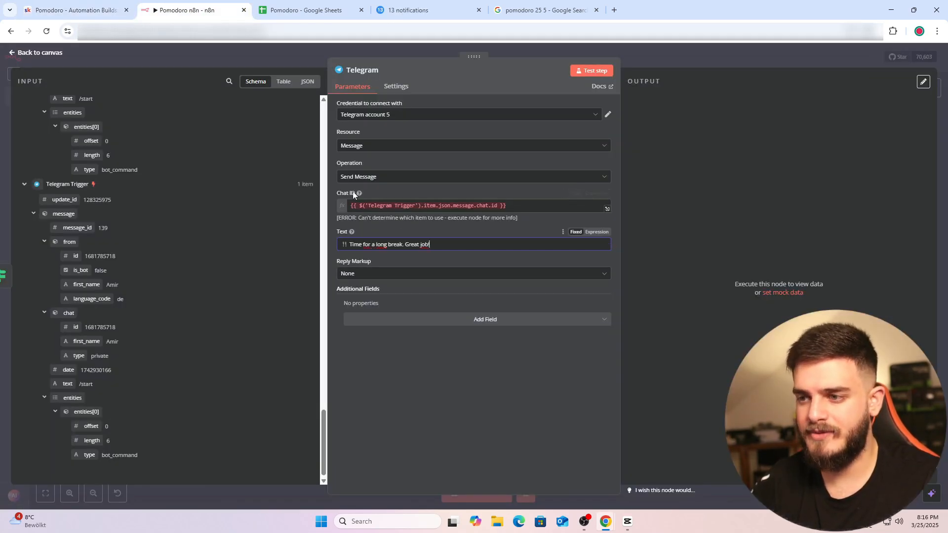
# Rename the Telegram node to "Long Break Notification" using the heading copied from the Skool notes.
pyautogui.click(362, 71)
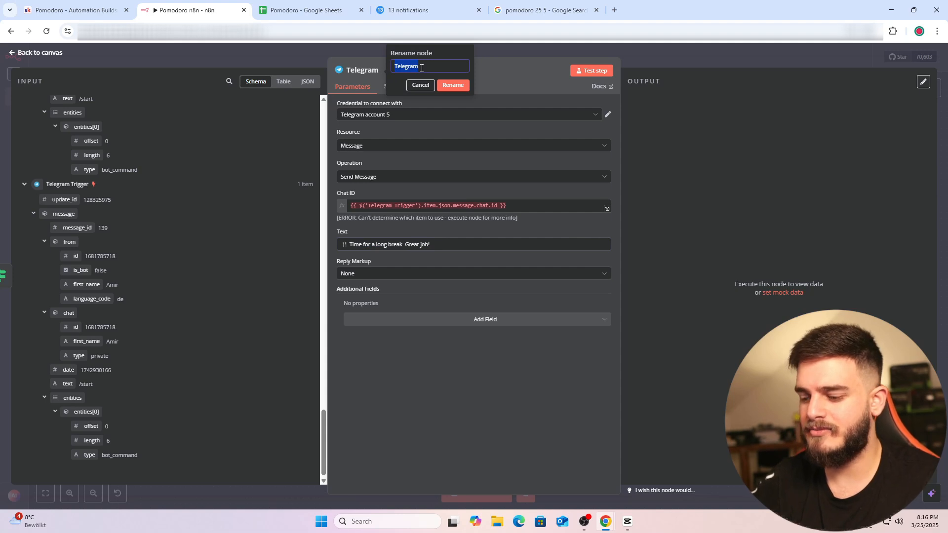
pyautogui.press('BackSpace')
pyautogui.click(85, 16)
pyautogui.tripleClick(447, 293)
pyautogui.hotkey('ctrl', 'c')
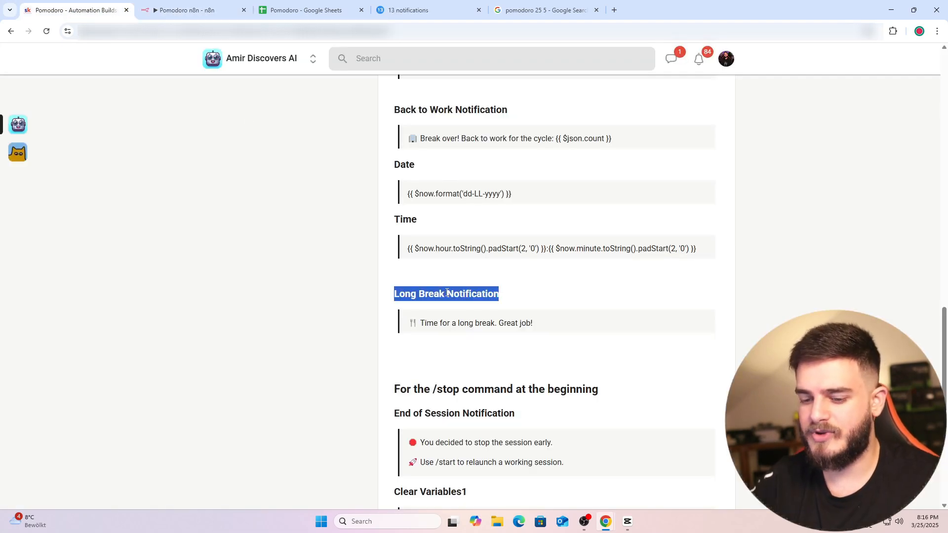
pyautogui.click(187, 10)
pyautogui.hotkey('ctrl', 'v')
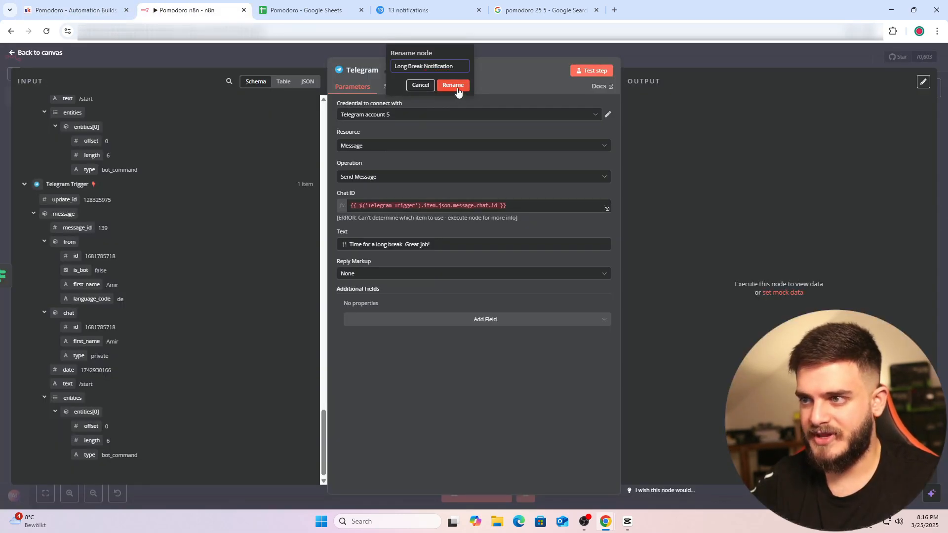
pyautogui.click(453, 85)
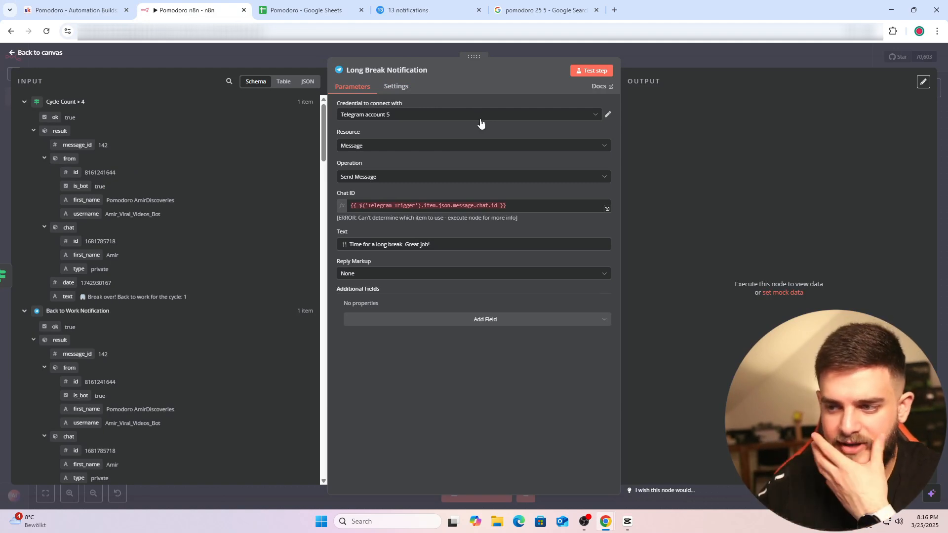
# Test the Long Break Notification step, return to the canvas and check the Telegram bot chat for the long-break message.
pyautogui.click(591, 71)
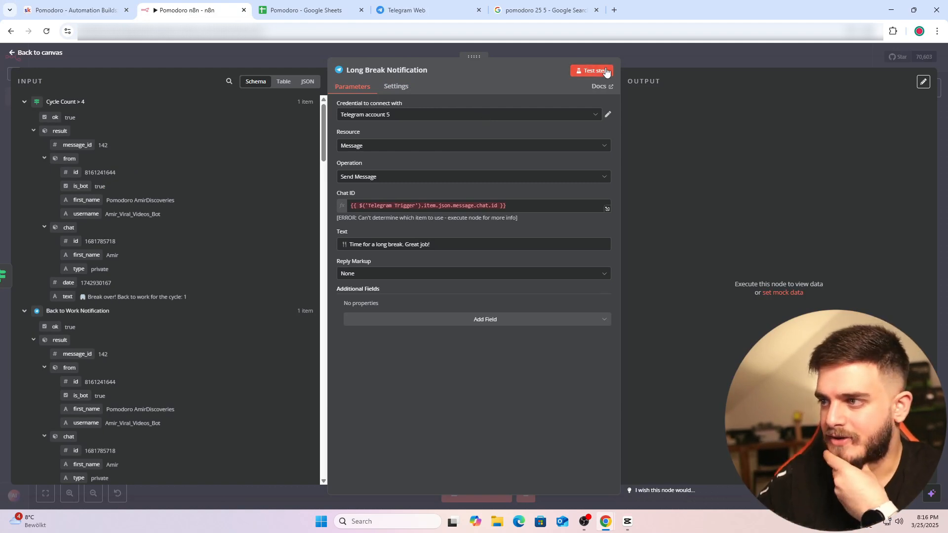
pyautogui.click(637, 58)
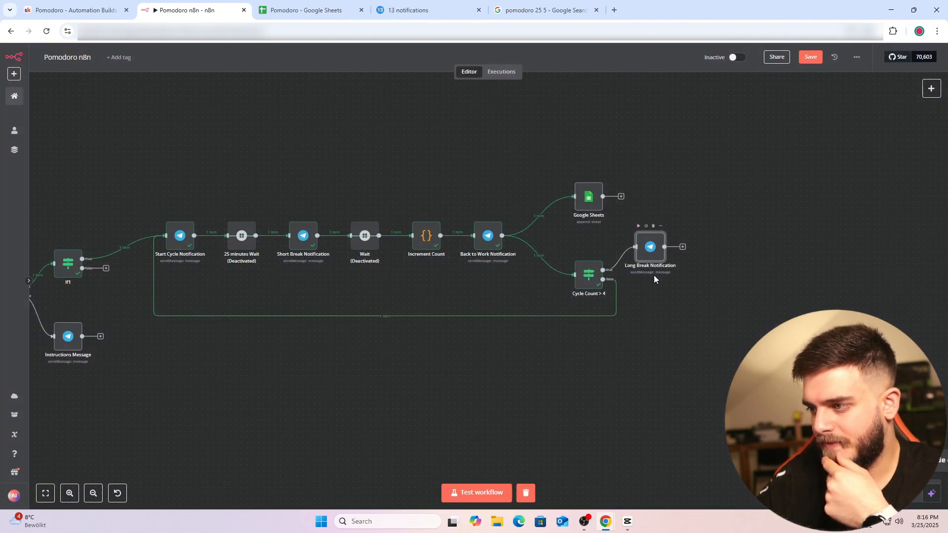
pyautogui.click(407, 10)
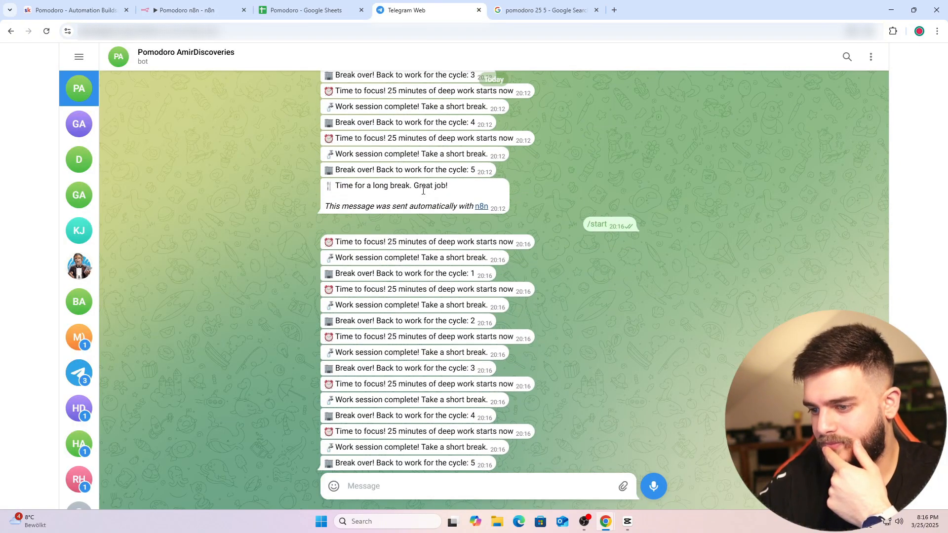
pyautogui.doubleClick(487, 469)
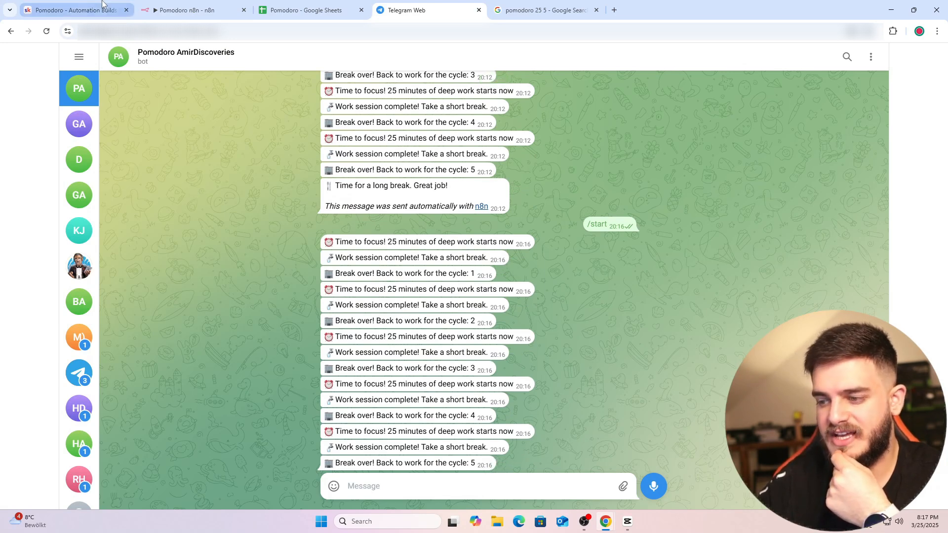
# Review the Skool notes, the bot chat's cycle messages and the logged rows in the Pomodoro spreadsheet, then return to the n8n workflow.
pyautogui.click(79, 11)
pyautogui.click(419, 12)
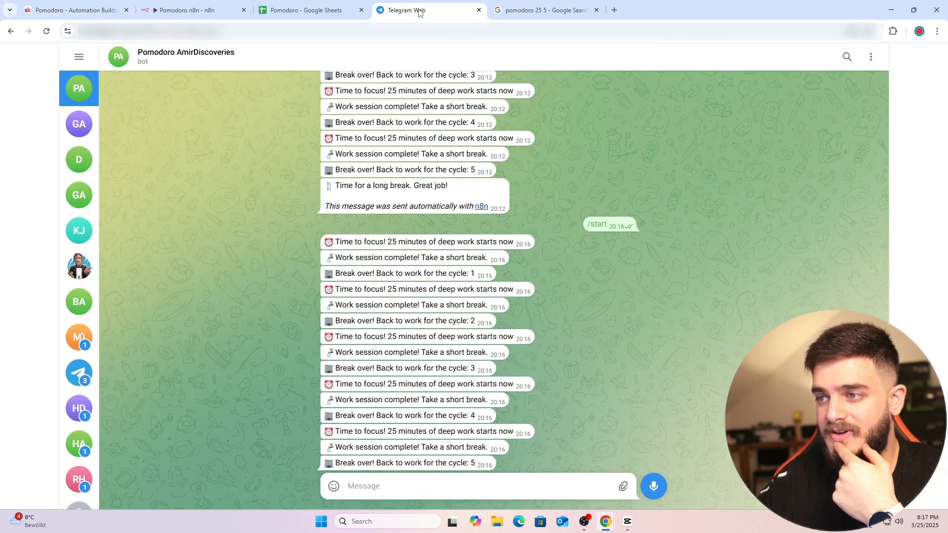
pyautogui.click(306, 9)
pyautogui.click(207, 7)
pyautogui.click(82, 11)
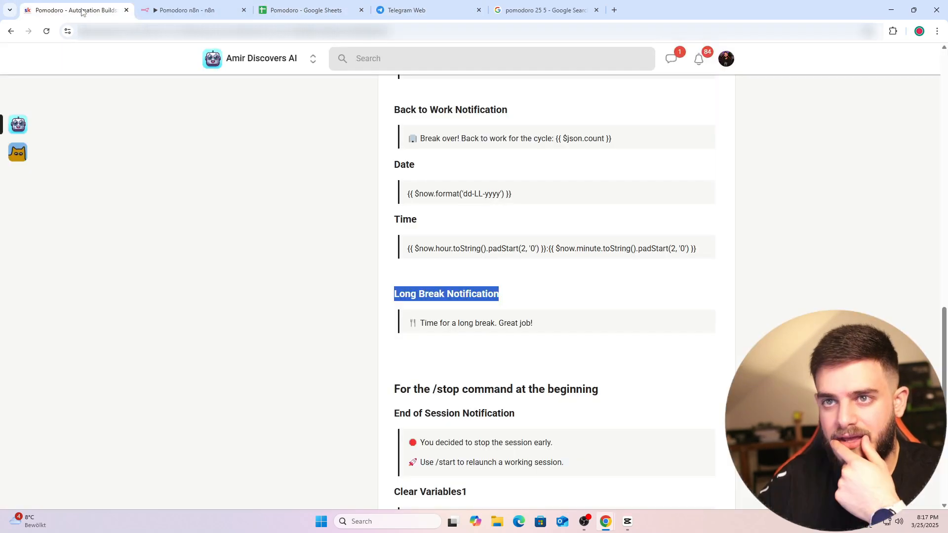
pyautogui.click(404, 11)
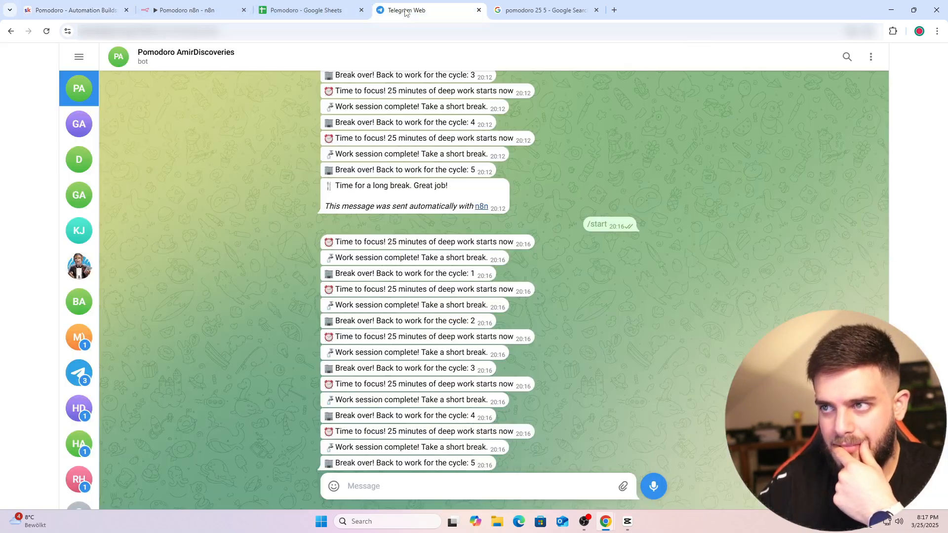
pyautogui.doubleClick(417, 470)
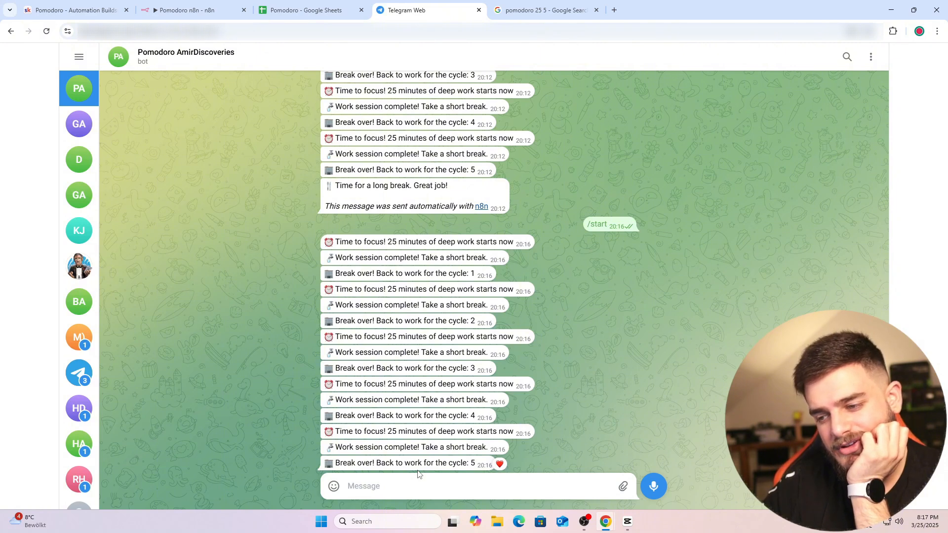
pyautogui.click(105, 14)
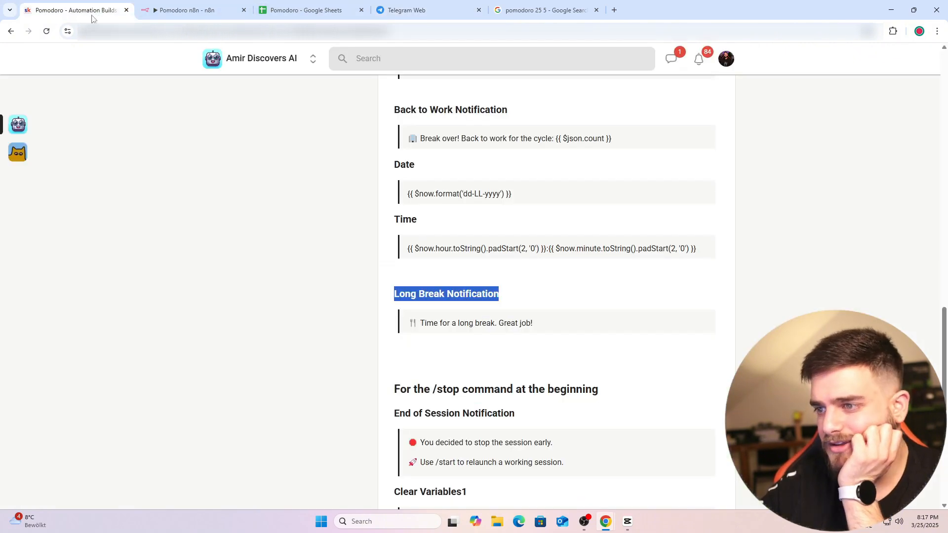
pyautogui.moveTo(288, 5)
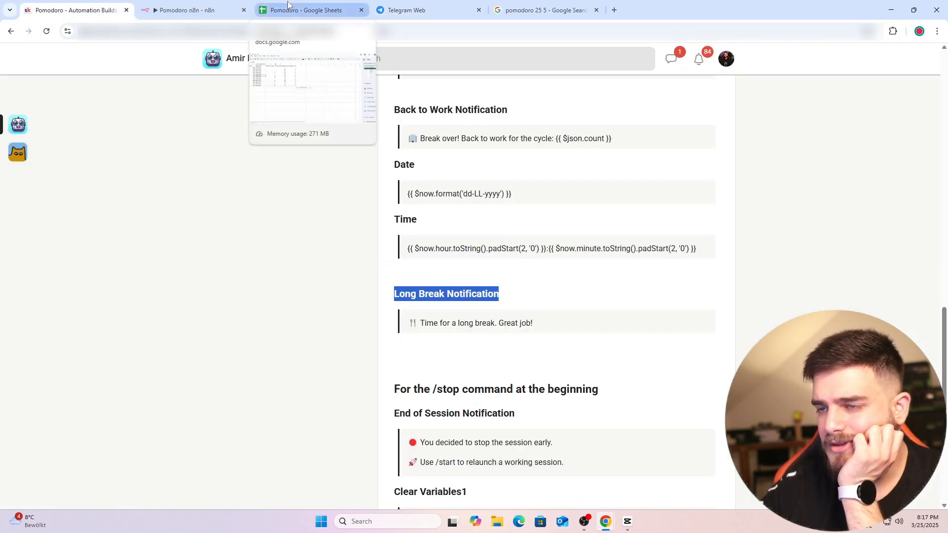
pyautogui.click(287, 6)
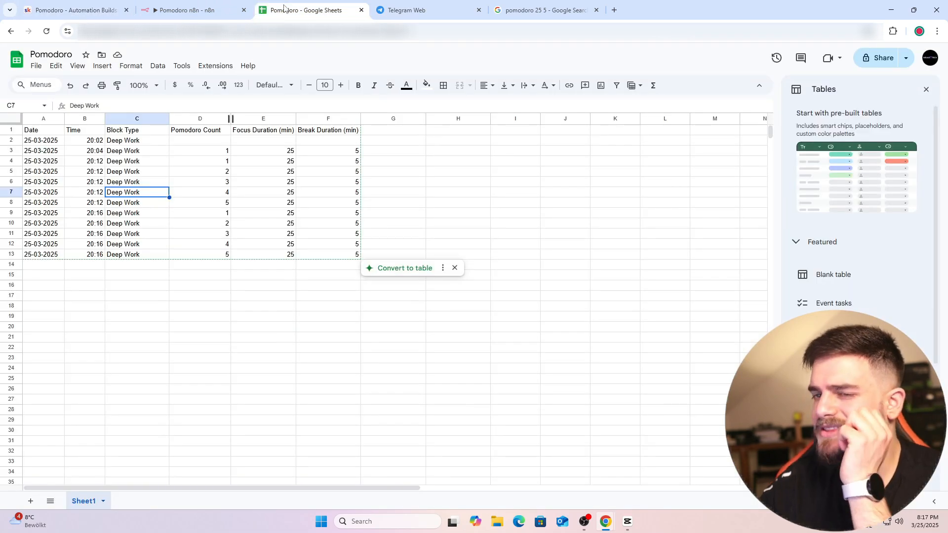
pyautogui.click(181, 9)
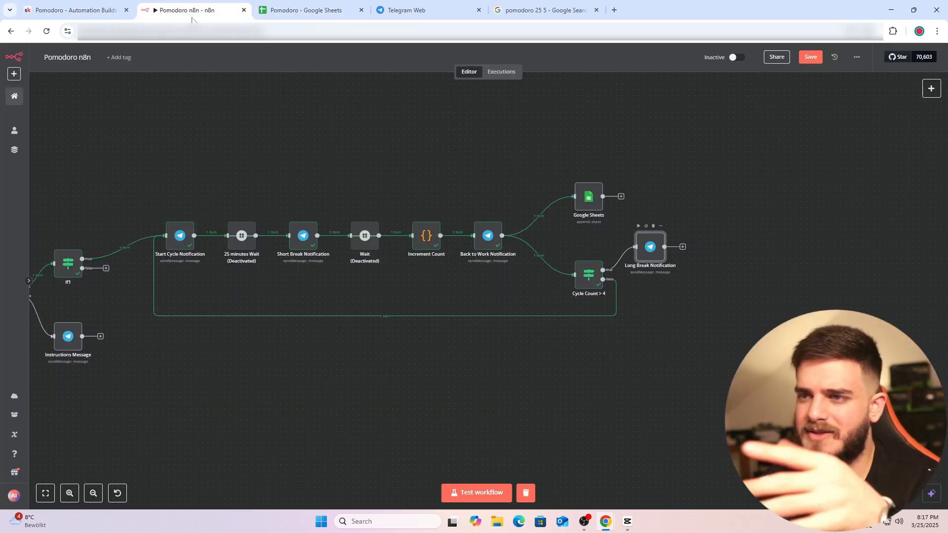
# Check the Long Break Notification node's parameters and move the node farther away from Cycle Count > 4 on the canvas.
pyautogui.doubleClick(650, 247)
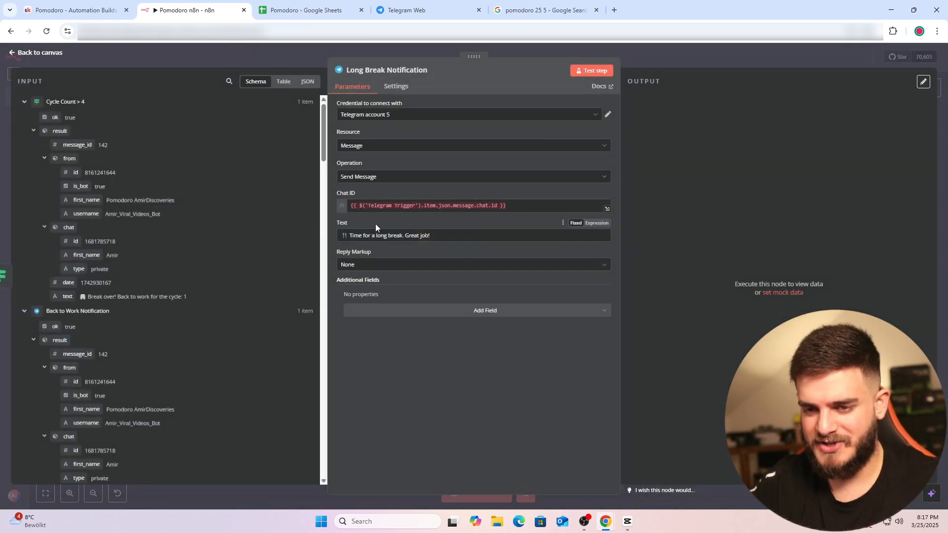
pyautogui.click(652, 56)
pyautogui.moveTo(637, 354); pyautogui.dragTo(516, 363)
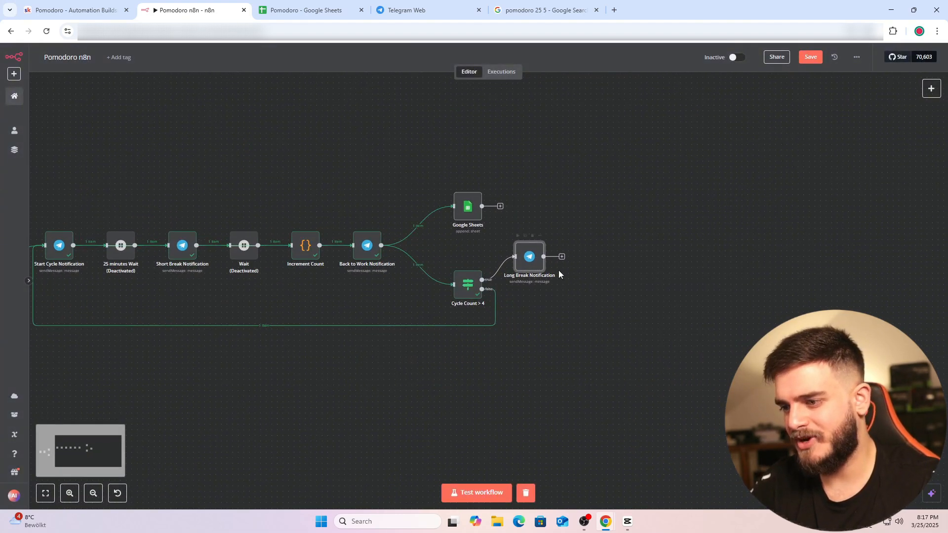
pyautogui.moveTo(529, 256); pyautogui.dragTo(580, 256)
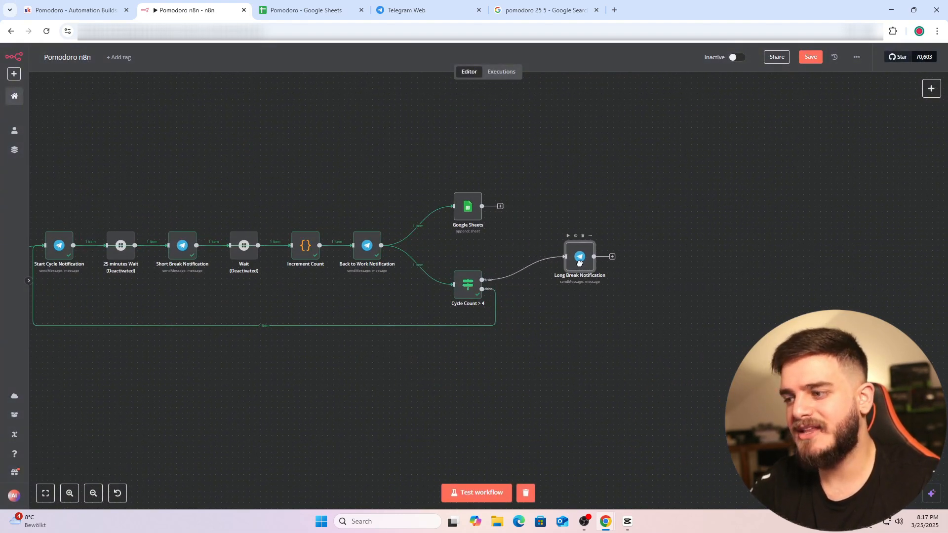
# Add a Google Sheets node with the "Append row in sheet" action after Long Break Notification.
pyautogui.click(612, 257)
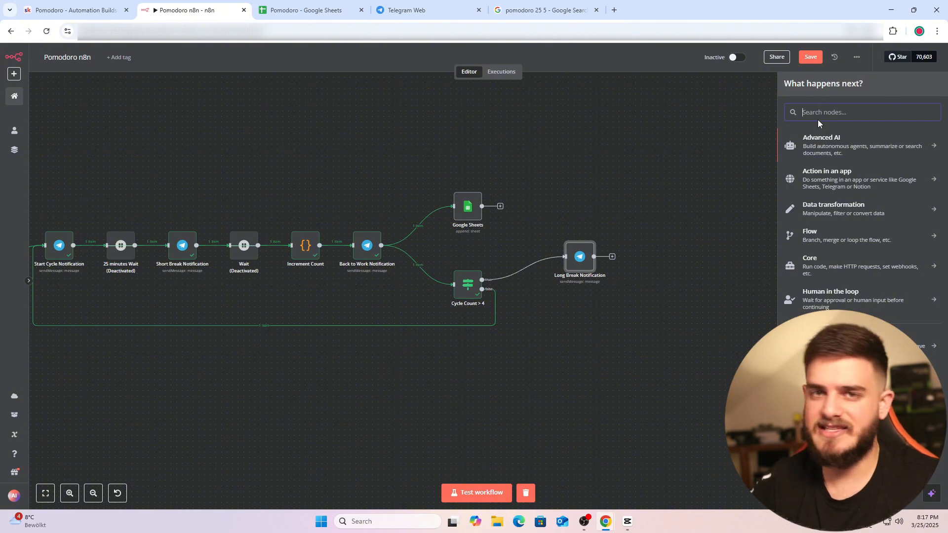
pyautogui.write('goog')
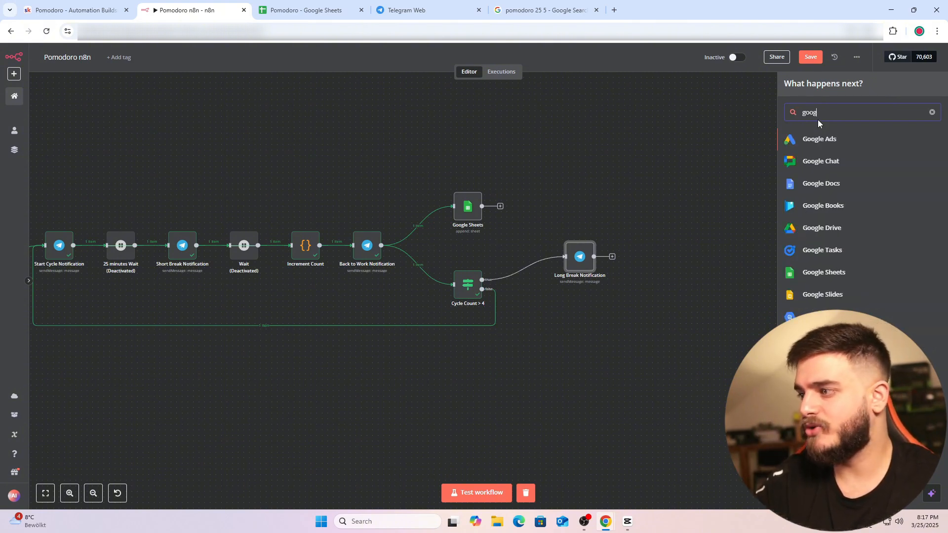
pyautogui.write('le she')
pyautogui.click(817, 139)
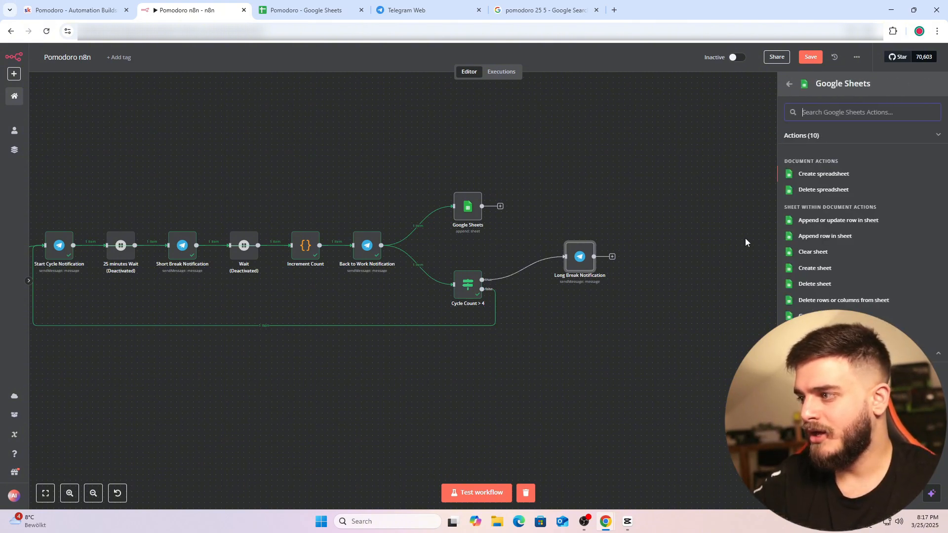
pyautogui.click(810, 238)
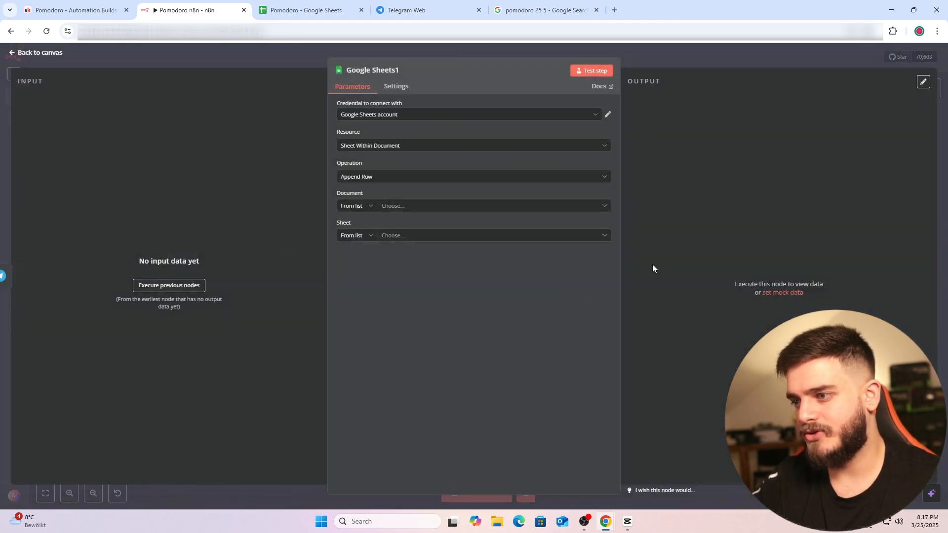
# Set the new Google Sheets node's Document to Pomodoro and its Sheet to Sheet1, and return to the canvas.
pyautogui.click(411, 208)
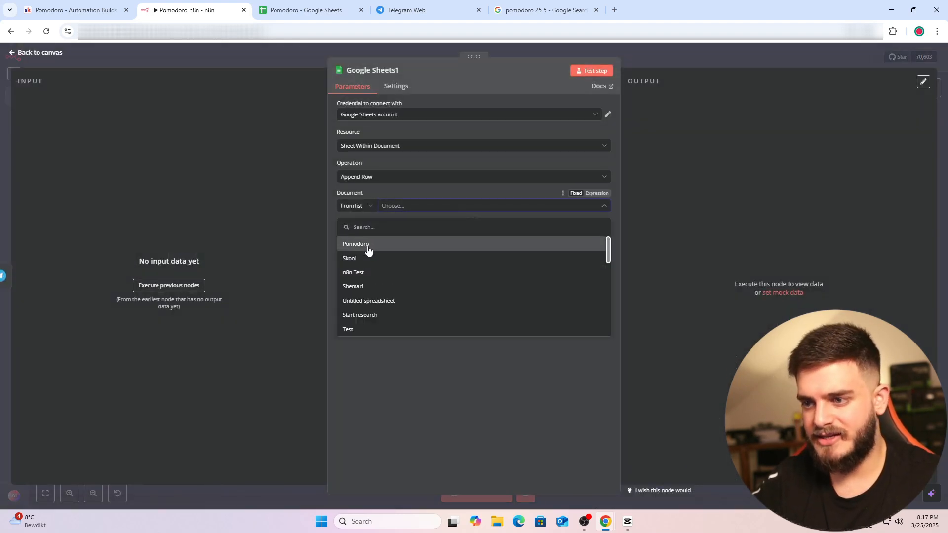
pyautogui.click(370, 245)
pyautogui.click(408, 244)
pyautogui.click(375, 257)
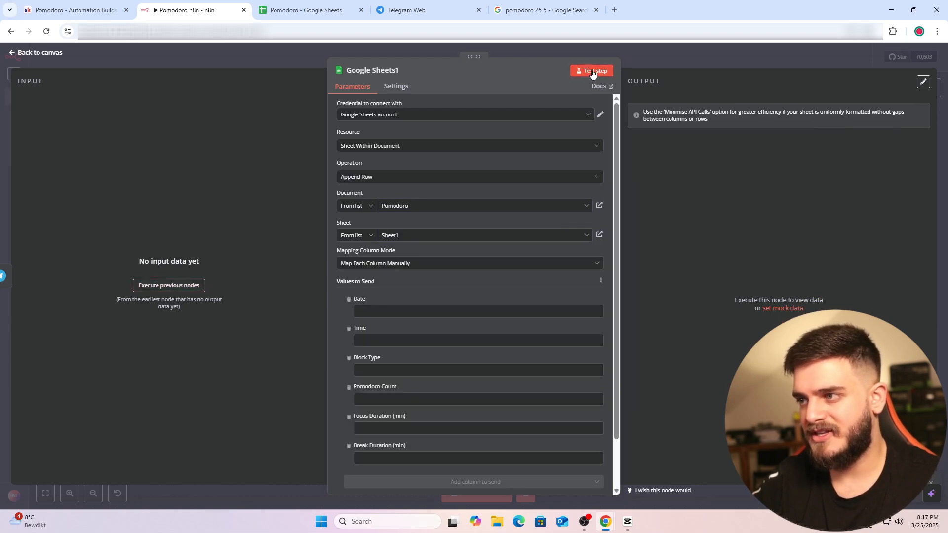
pyautogui.press('Escape')
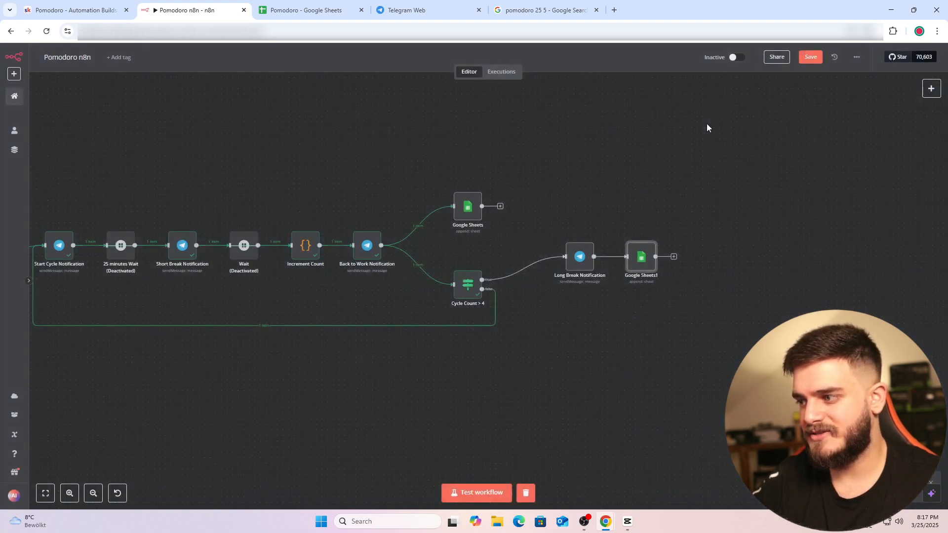
# Change the Mapping Column Mode of the Google Sheets node after Long Break Notification to Map Automatically.
pyautogui.doubleClick(639, 255)
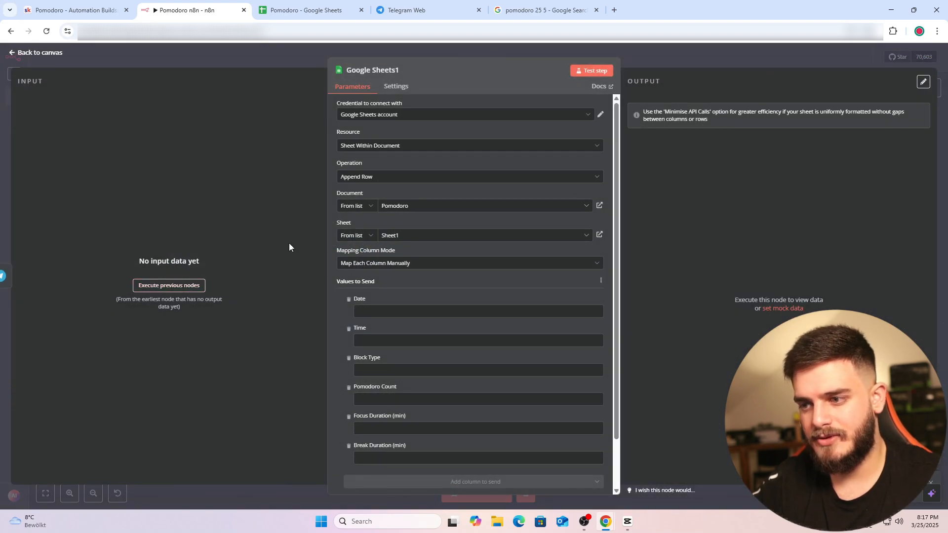
pyautogui.scroll(-2, 381, 242)
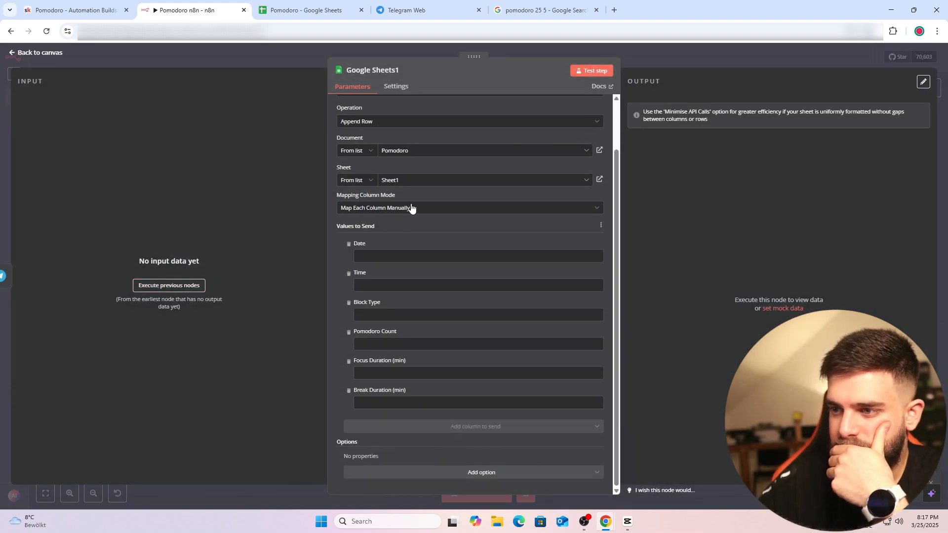
pyautogui.click(411, 208)
pyautogui.click(378, 250)
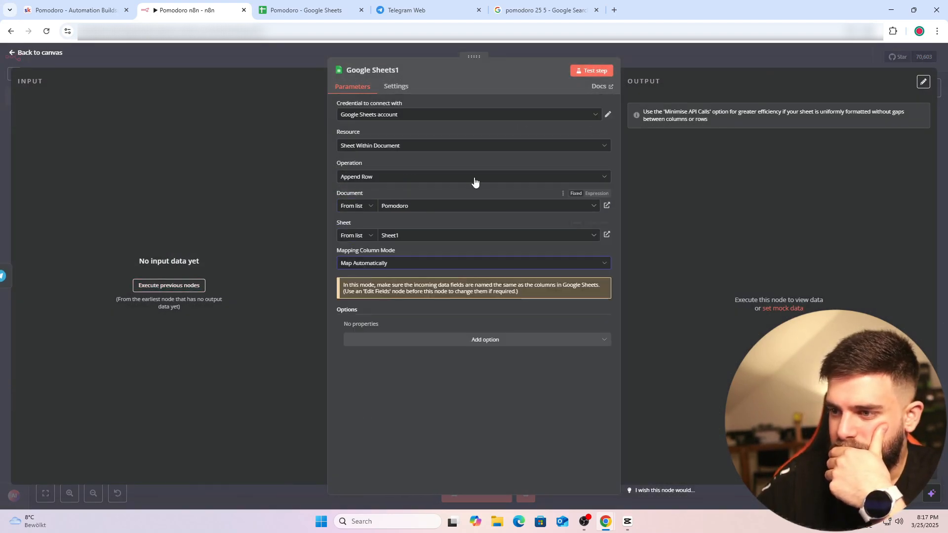
# Start a test of the Google Sheets1 node and send /start to the Pomodoro bot in Telegram Web.
pyautogui.click(588, 73)
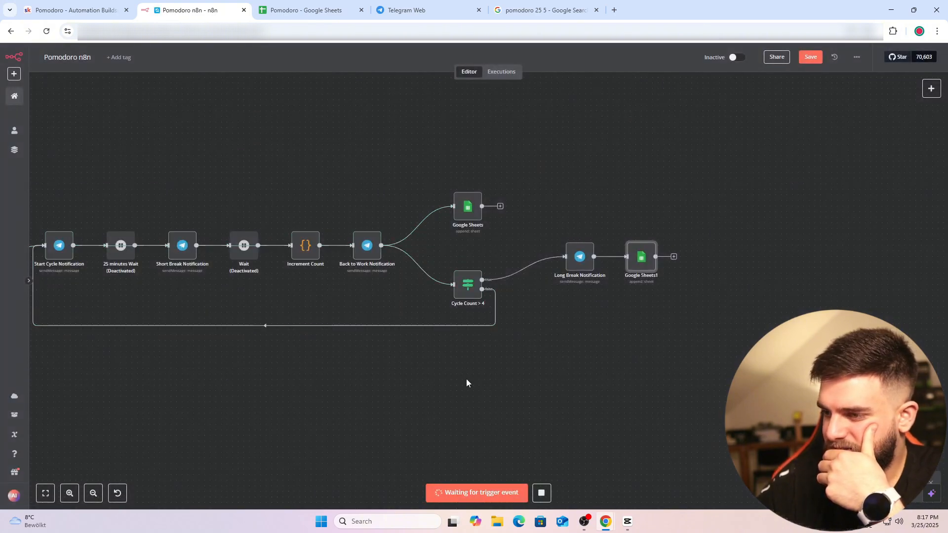
pyautogui.click(328, 11)
pyautogui.click(407, 10)
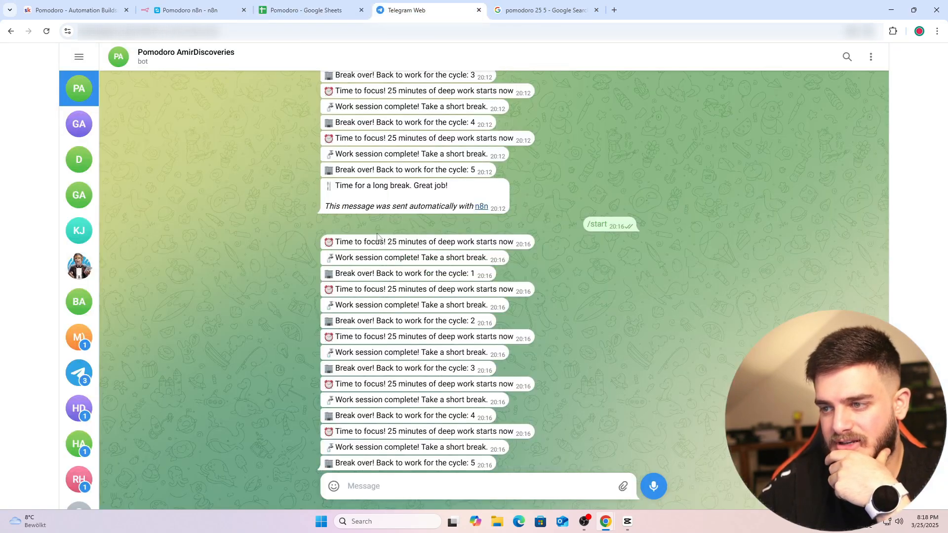
pyautogui.scroll(5, 381, 213)
pyautogui.scroll(3, 381, 213)
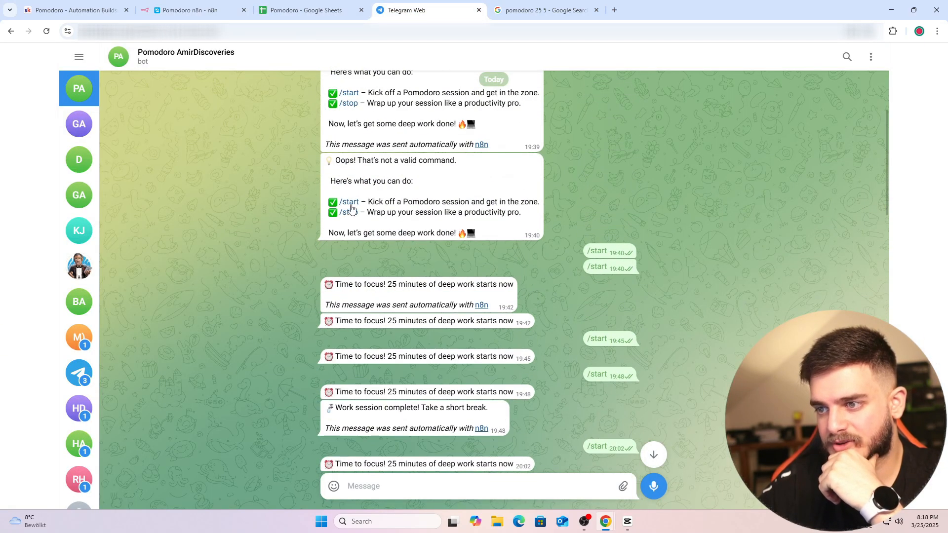
pyautogui.scroll(-12, 380, 213)
# Check the test run's progress on the n8n canvas and the long break message in the Telegram chat.
pyautogui.click(190, 10)
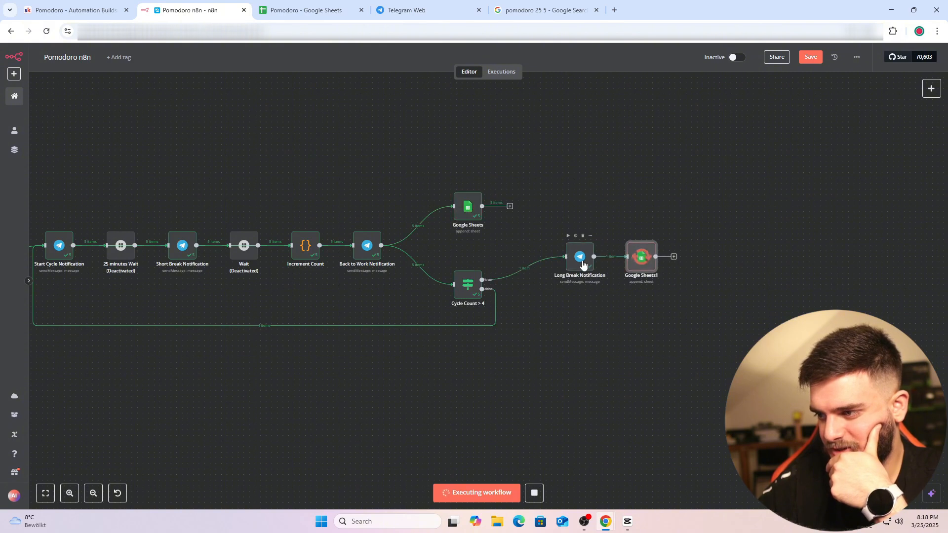
pyautogui.click(406, 10)
pyautogui.doubleClick(344, 447)
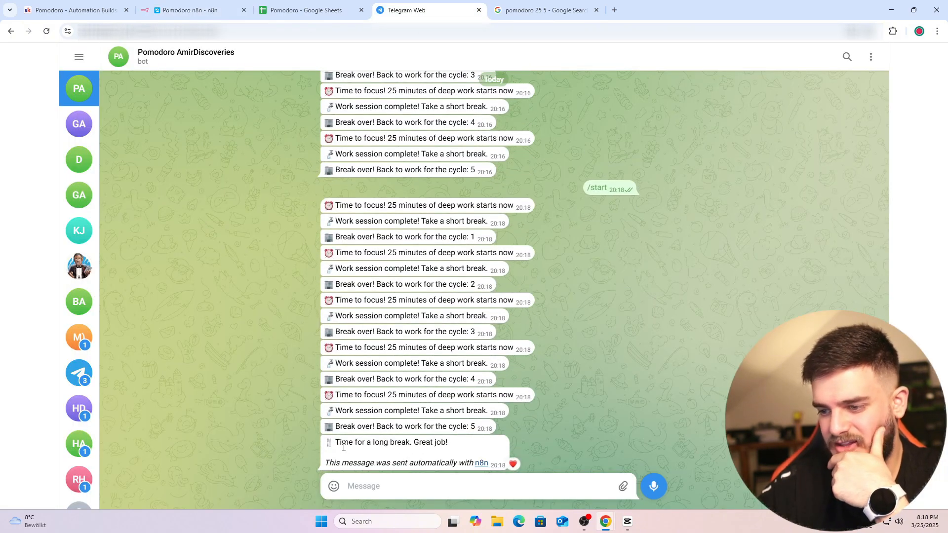
# Switch back to n8n, add the Append n8n Attribution field to the Long Break Notification node and turn it off.
pyautogui.click(190, 10)
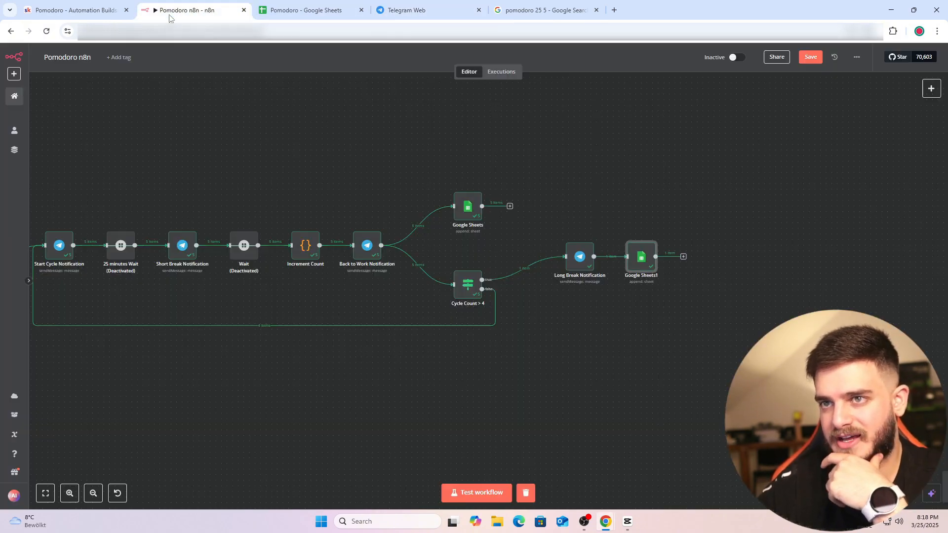
pyautogui.doubleClick(571, 260)
pyautogui.click(404, 318)
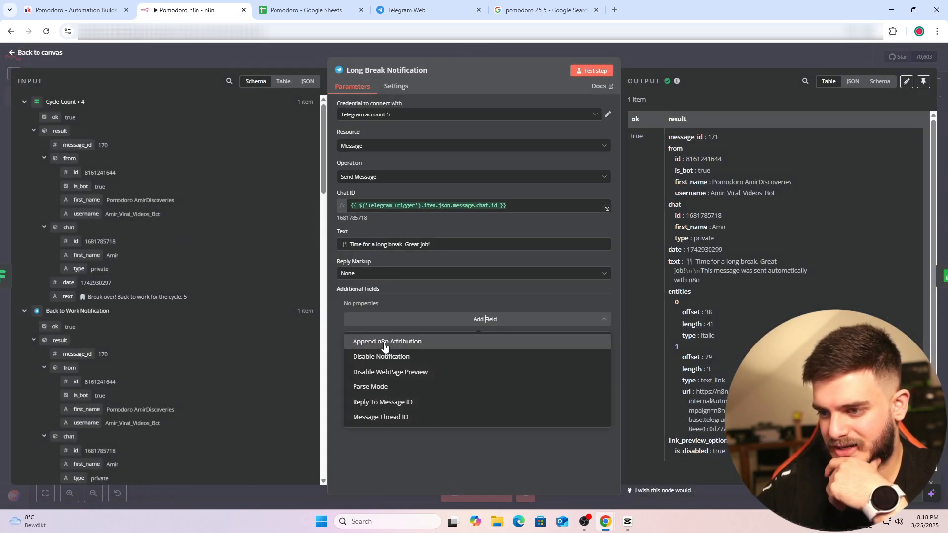
pyautogui.click(380, 342)
pyautogui.click(360, 315)
pyautogui.click(635, 65)
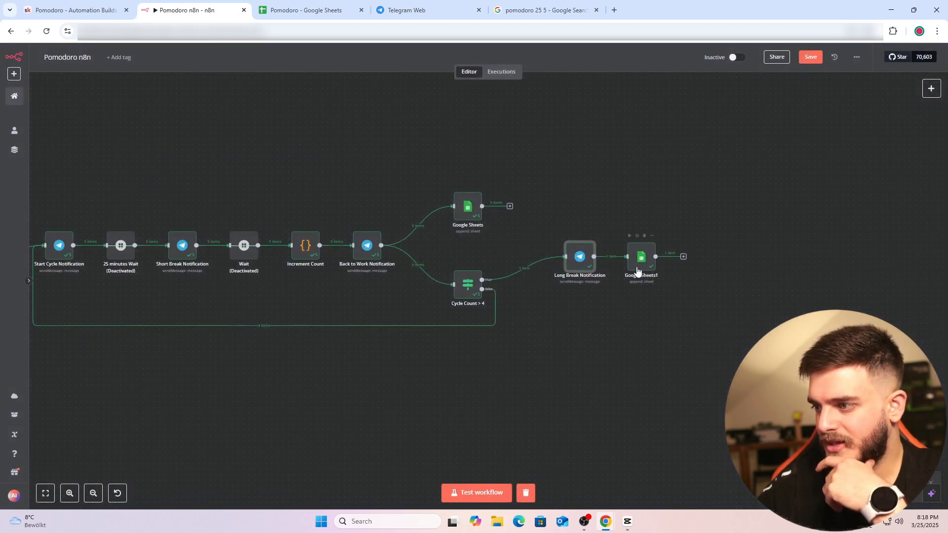
# Set the Mapping Column Mode of the Google Sheets1 node to Map Each Column Manually.
pyautogui.doubleClick(642, 257)
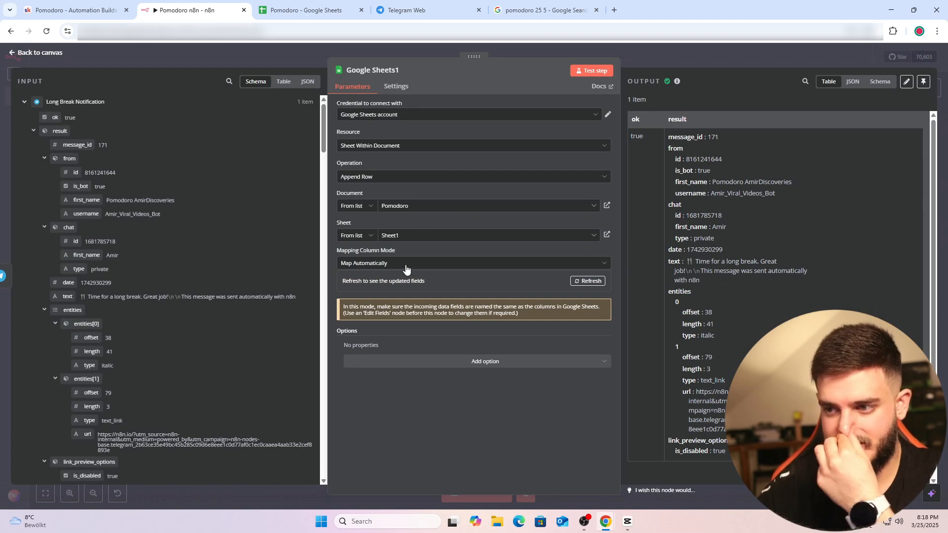
pyautogui.click(390, 264)
pyautogui.click(385, 283)
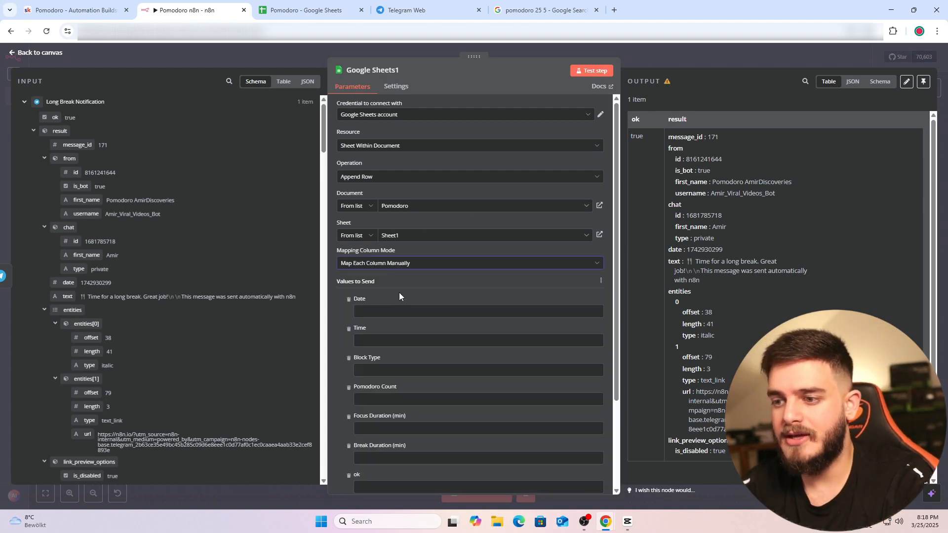
# Copy the Date expression {{ $now.format('dd-LL-yyyy') }} from the Pomodoro notes page into the Date value of the Google Sheets1 node.
pyautogui.click(88, 11)
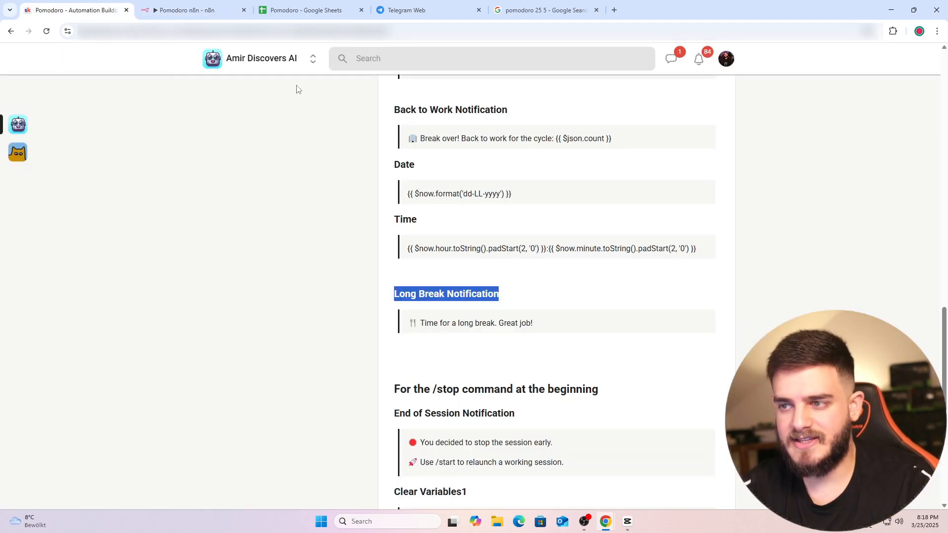
pyautogui.scroll(-1, 523, 274)
pyautogui.scroll(4, 518, 275)
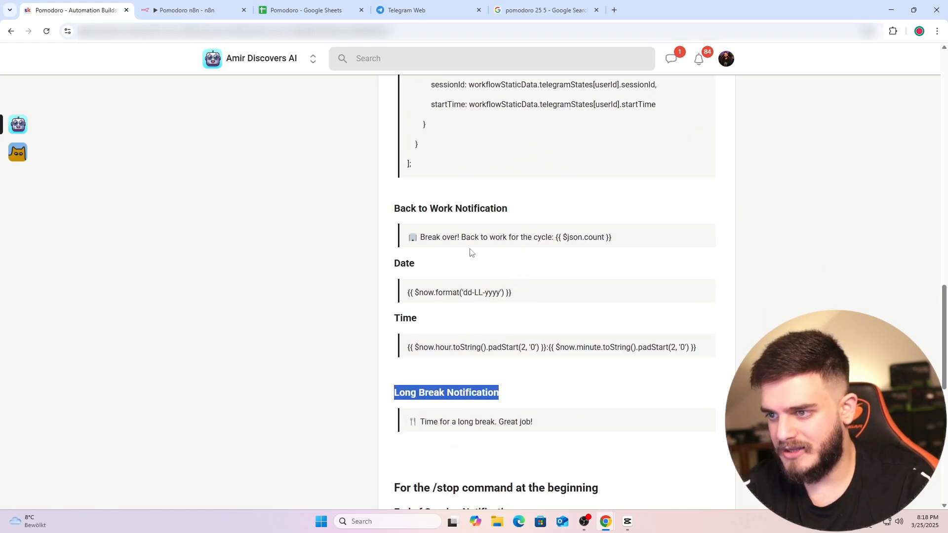
pyautogui.tripleClick(464, 291)
pyautogui.hotkey('ctrl', 'c')
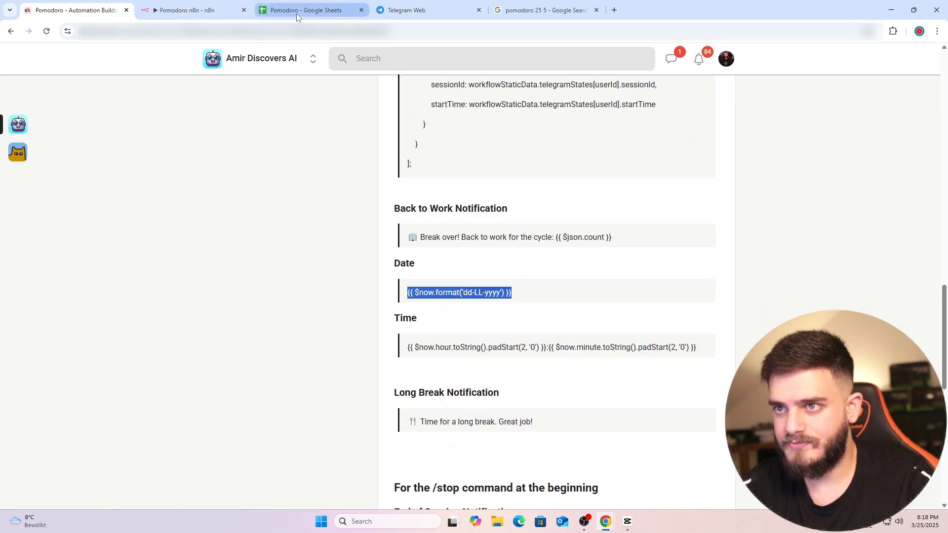
pyautogui.click(187, 9)
pyautogui.click(415, 261)
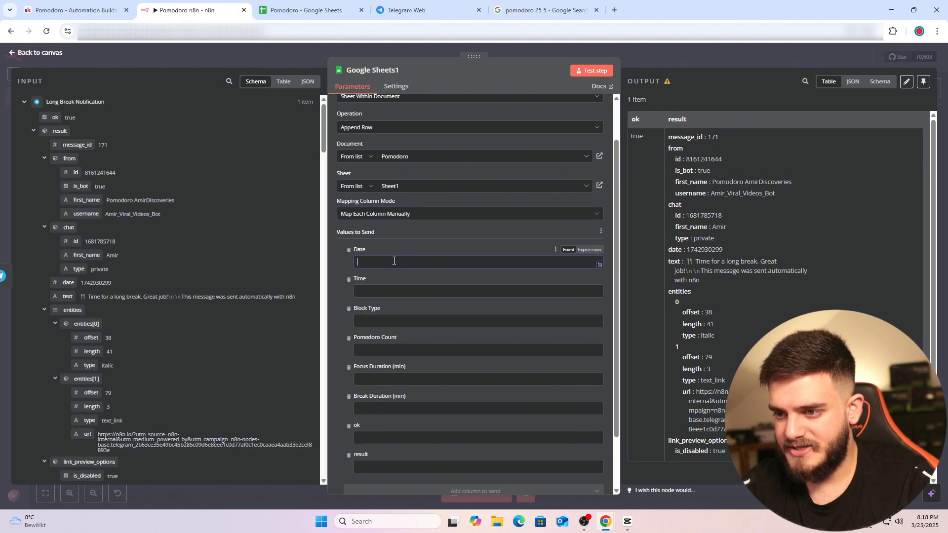
pyautogui.hotkey('ctrl', 'v')
# Copy the hour-and-minute Time expression from the notes page into the Time value, and switch both Date and Time to Expression mode.
pyautogui.click(74, 10)
pyautogui.tripleClick(444, 347)
pyautogui.hotkey('ctrl', 'c')
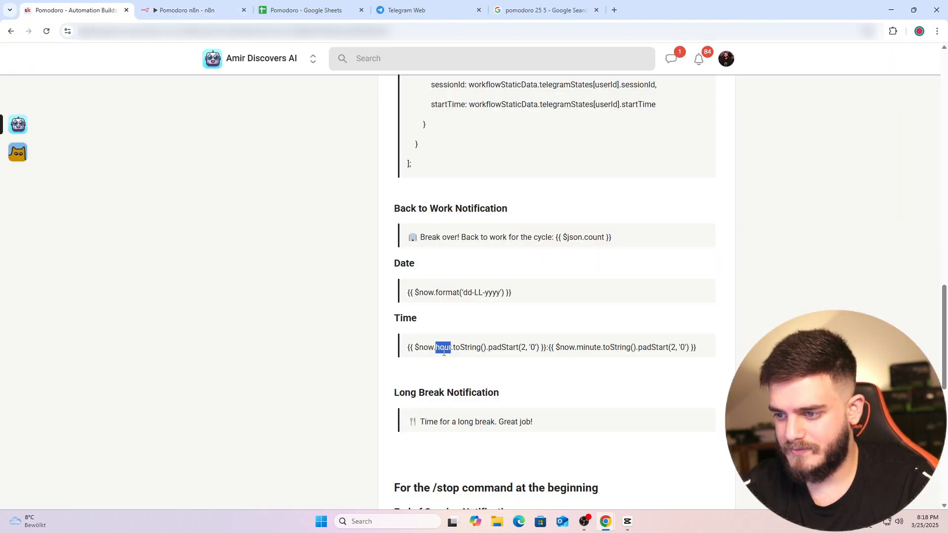
pyautogui.click(187, 10)
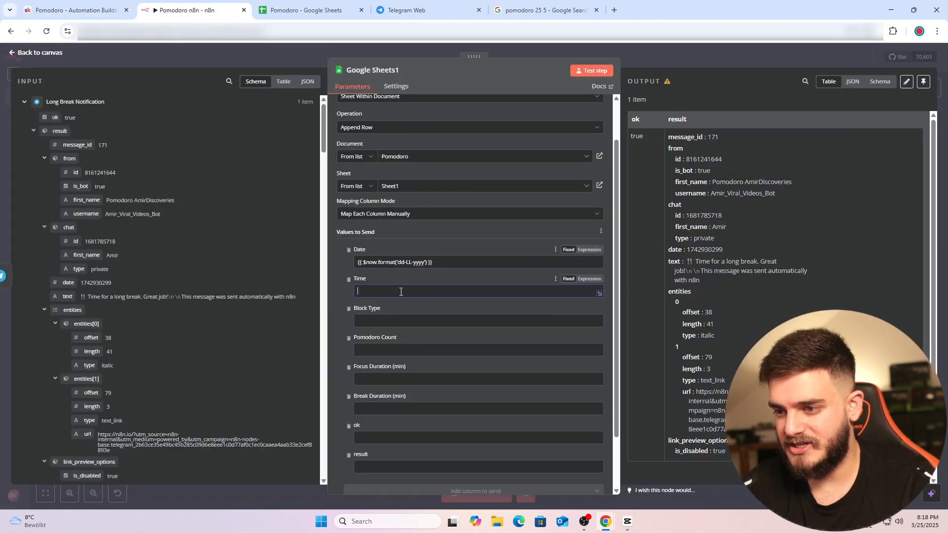
pyautogui.click(588, 249)
pyautogui.click(478, 330)
pyautogui.hotkey('ctrl', 'v')
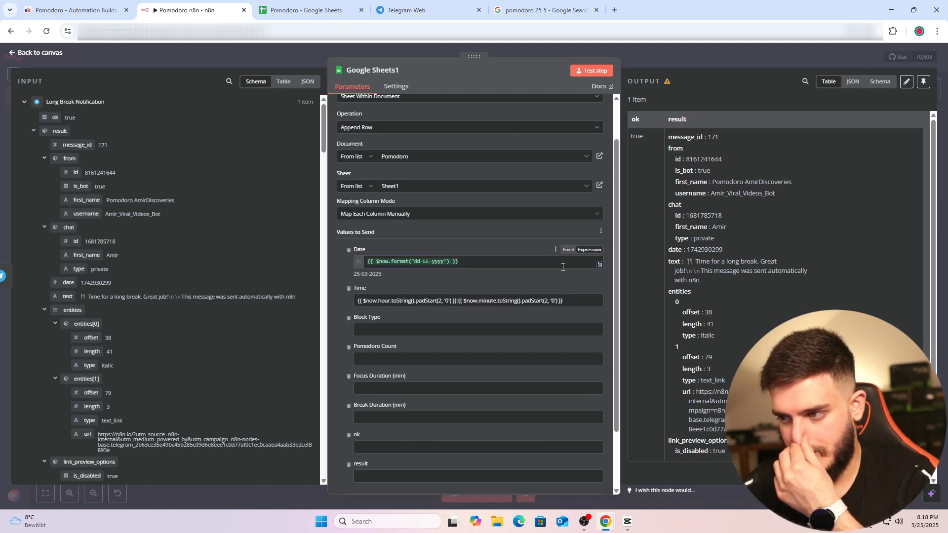
pyautogui.click(588, 287)
# Set the Block Type value of the Google Sheets1 node to Long Break.
pyautogui.click(390, 349)
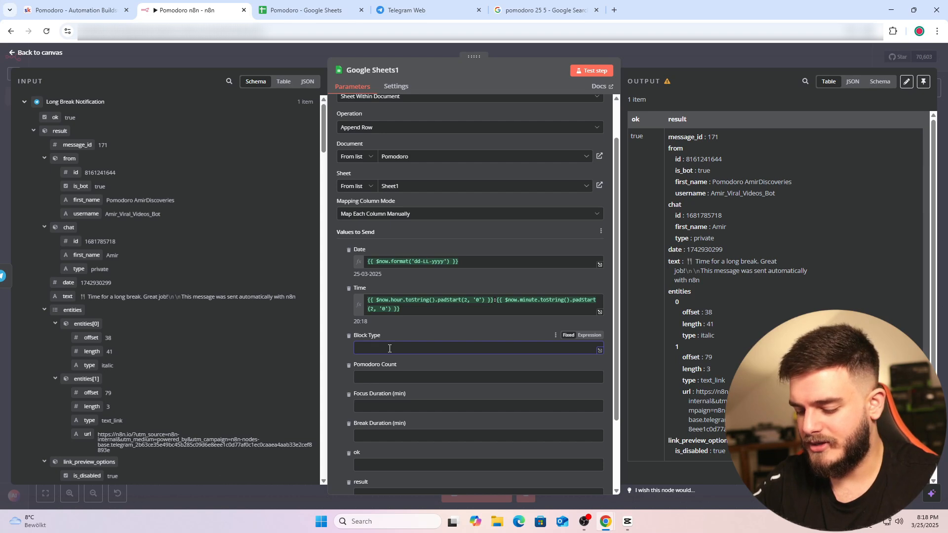
pyautogui.write('Long B')
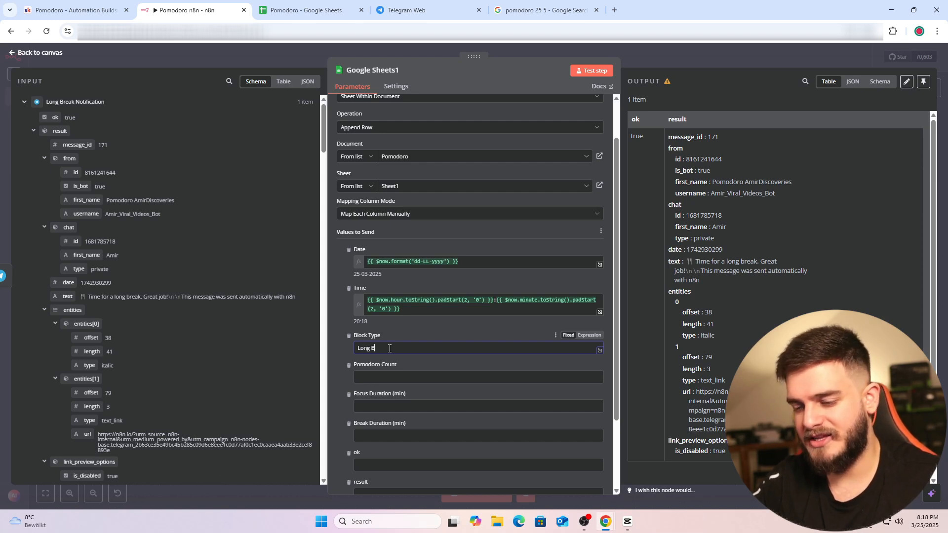
pyautogui.write('reak')
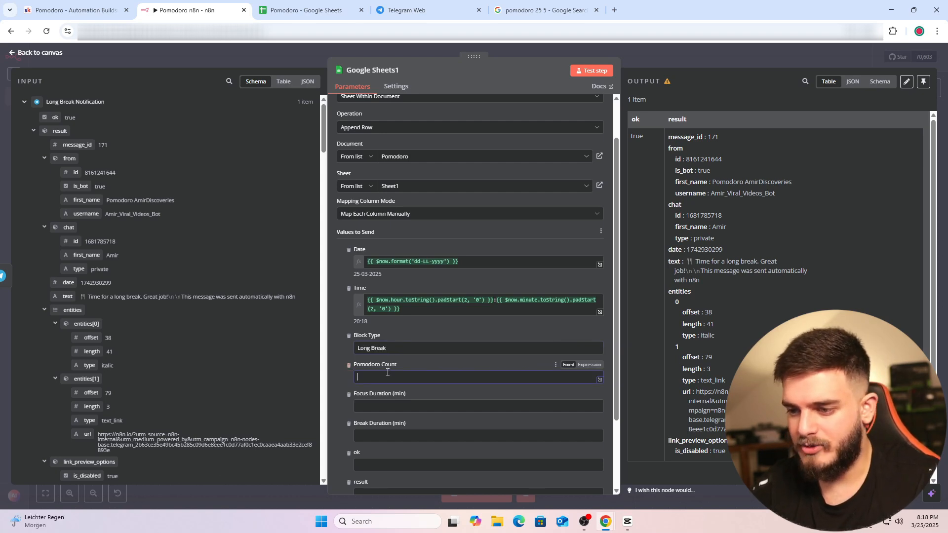
# Map the Pomodoro Count value to the count field of the Increment Count node's output.
pyautogui.click(390, 376)
pyautogui.scroll(-3, 185, 310)
pyautogui.scroll(-5, 185, 316)
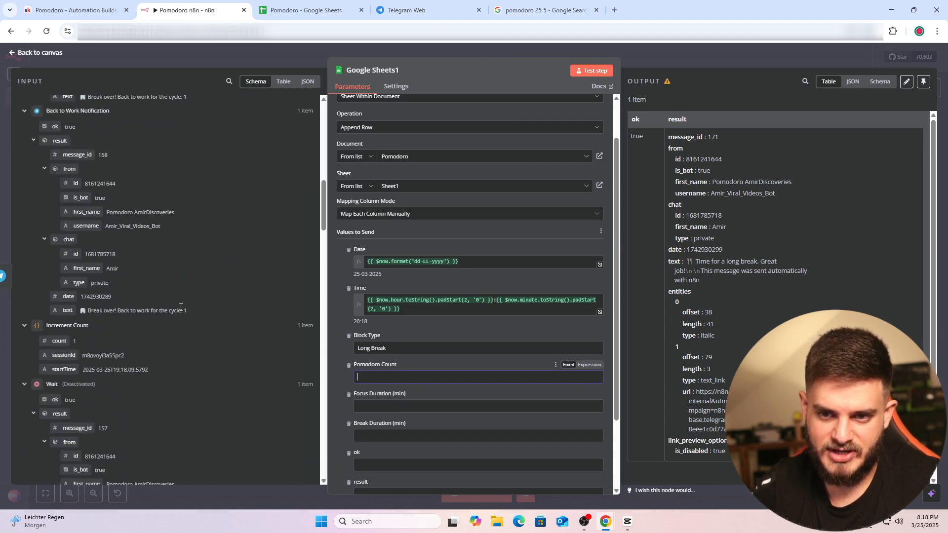
pyautogui.moveTo(60, 239); pyautogui.dragTo(395, 378)
pyautogui.click(469, 363)
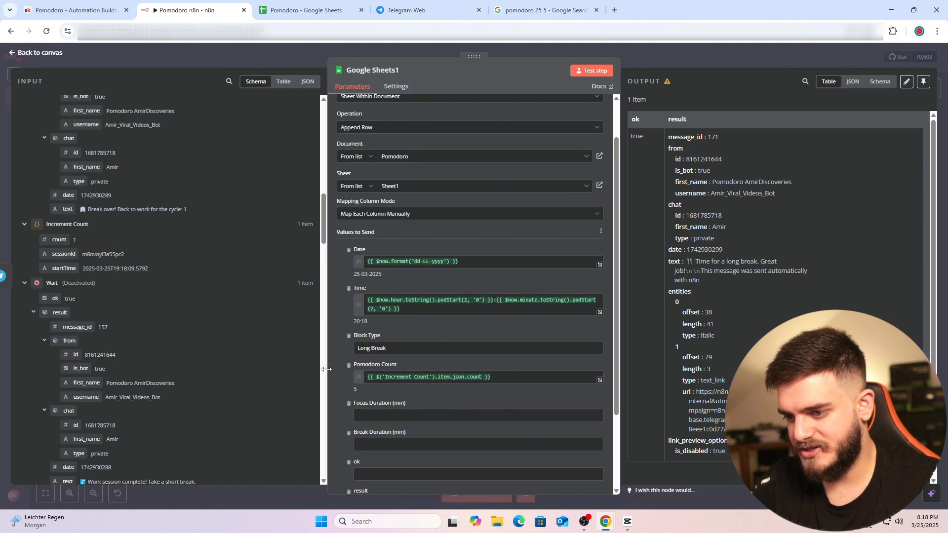
# Set Focus Duration (min) to 0 in the Google Sheets1 node and return to the canvas.
pyautogui.scroll(-1, 384, 363)
pyautogui.click(384, 364)
pyautogui.write('0')
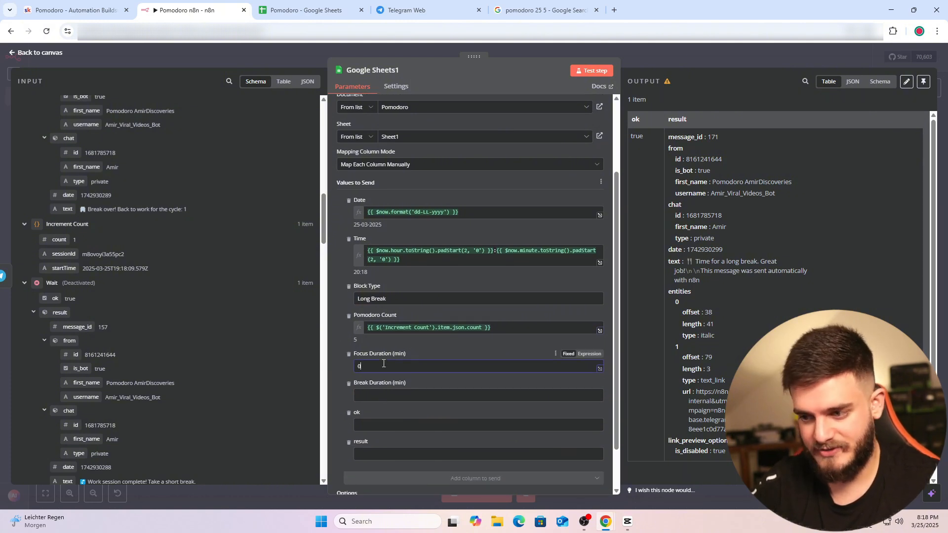
pyautogui.click(378, 394)
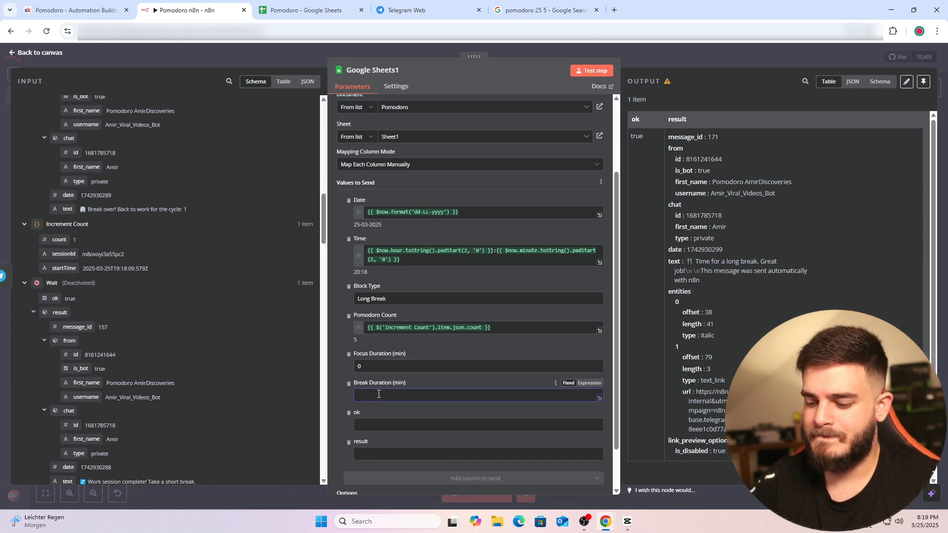
pyautogui.click(645, 56)
# Move the Google Sheets1 node higher on the canvas to free space, and add a Code node after Long Break Notification.
pyautogui.moveTo(652, 336); pyautogui.dragTo(496, 339)
pyautogui.moveTo(483, 259); pyautogui.dragTo(511, 211)
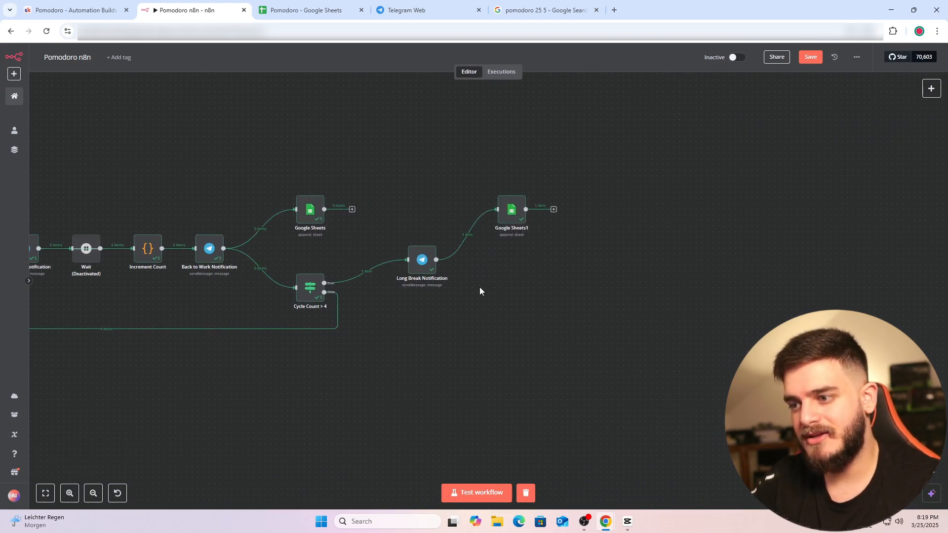
pyautogui.click(424, 268)
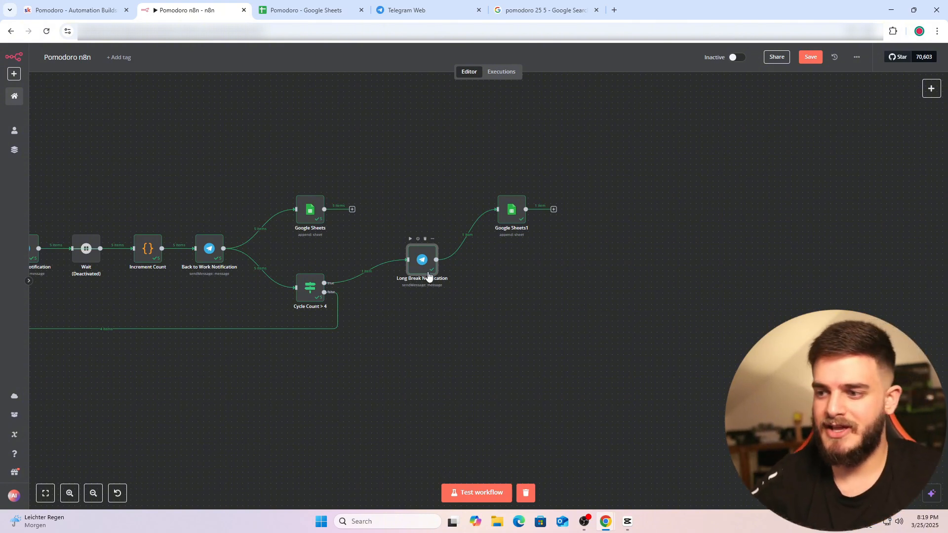
pyautogui.click(463, 235)
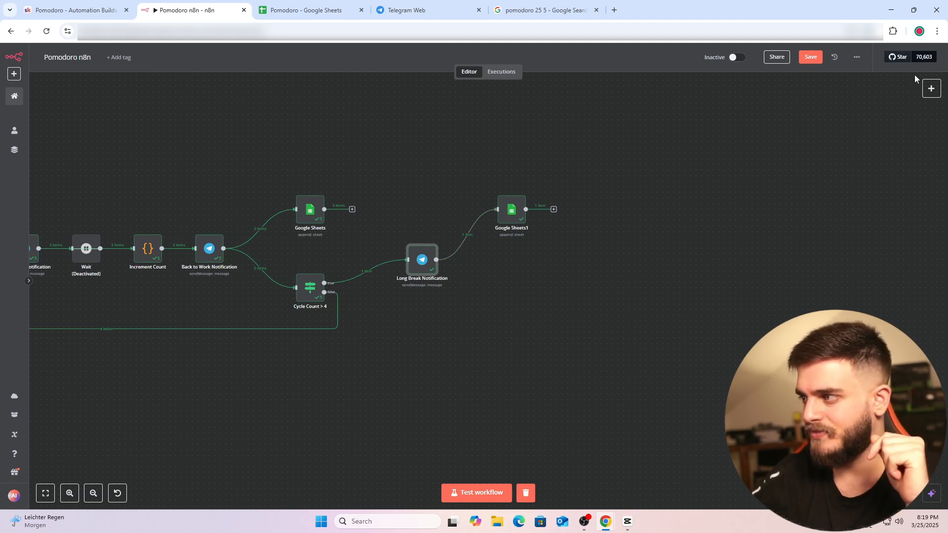
pyautogui.write('code')
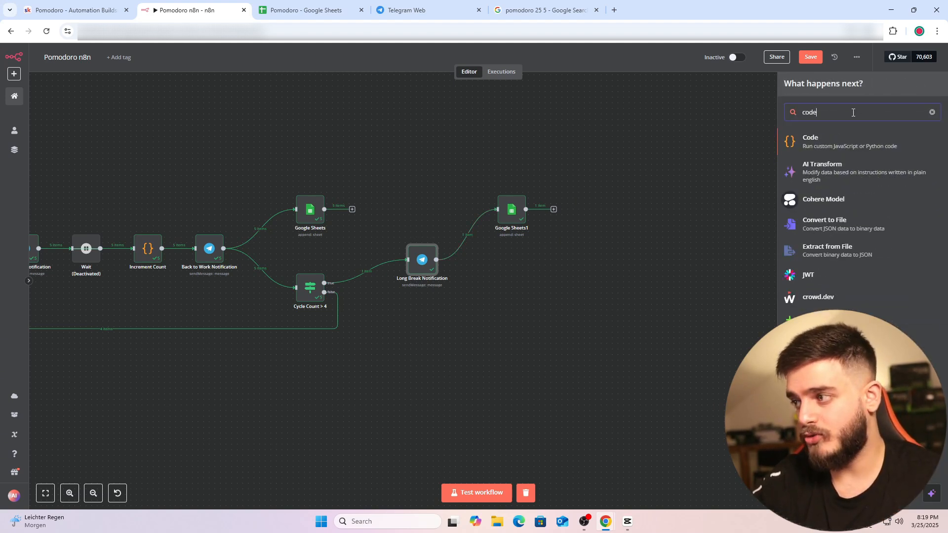
pyautogui.click(835, 146)
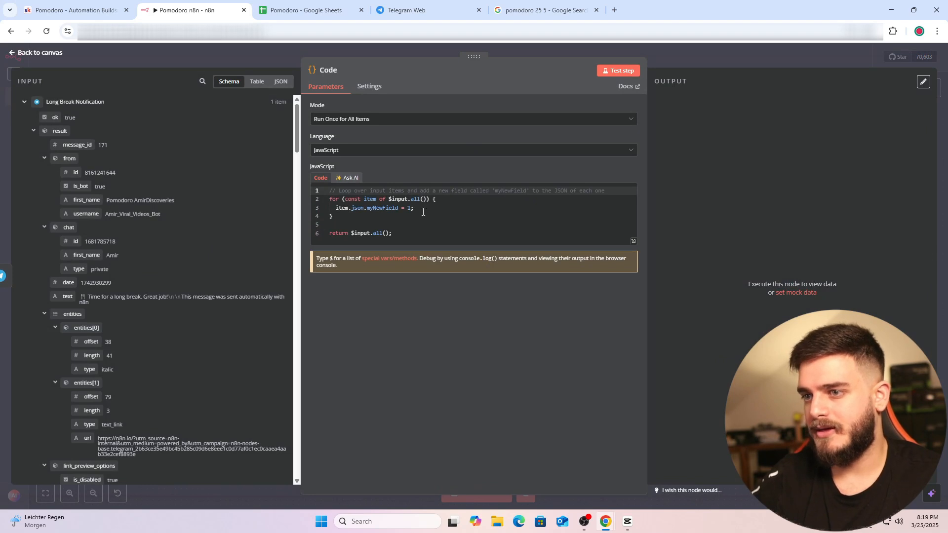
# Replace the Code node's default JavaScript with the Clear Variables1 code copied from the Pomodoro notes page.
pyautogui.click(398, 233)
pyautogui.hotkey('ctrl', 'a')
pyautogui.press('BackSpace')
pyautogui.click(79, 10)
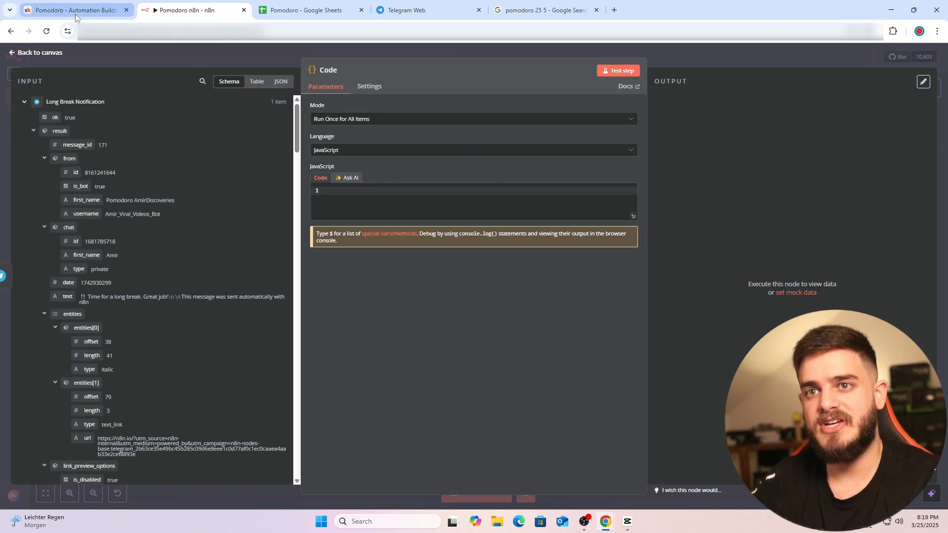
pyautogui.scroll(-6, 436, 288)
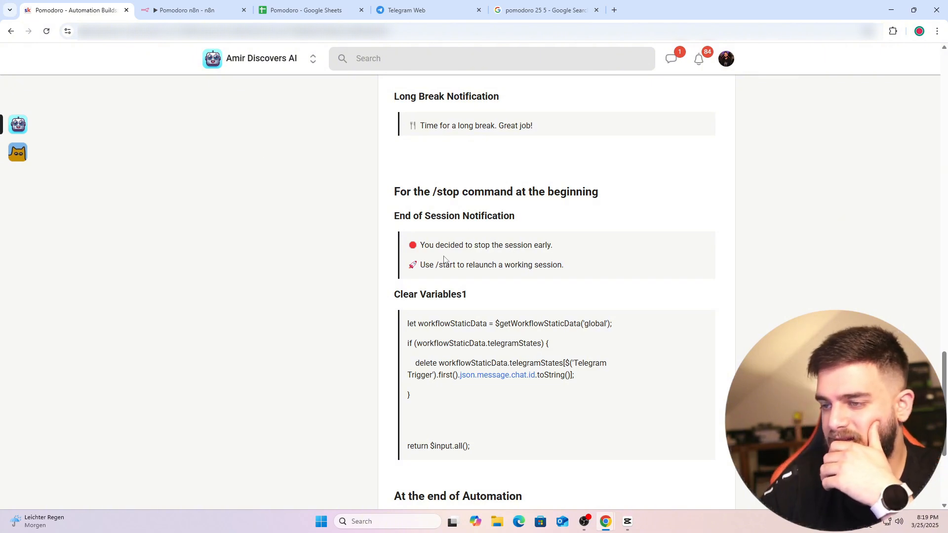
pyautogui.scroll(-2, 431, 284)
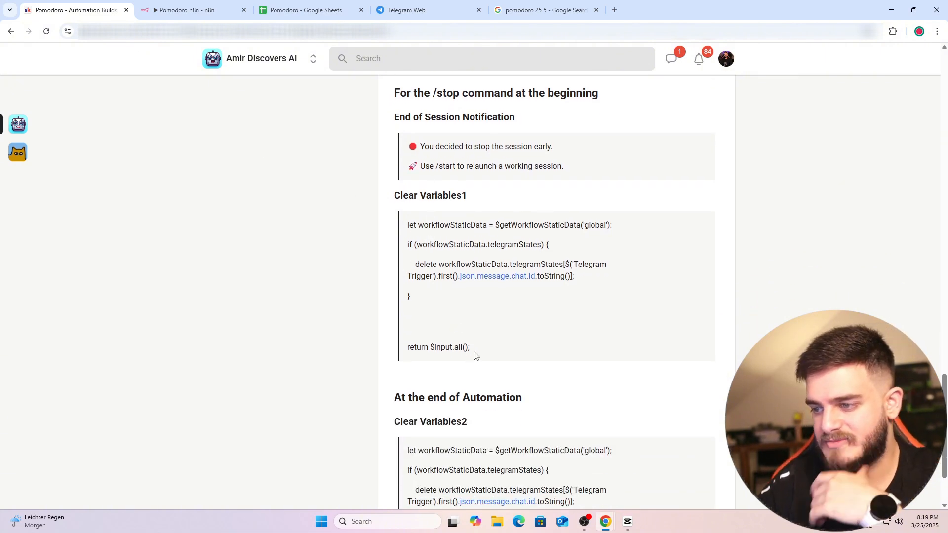
pyautogui.moveTo(475, 356); pyautogui.dragTo(404, 235)
pyautogui.hotkey('ctrl', 'c')
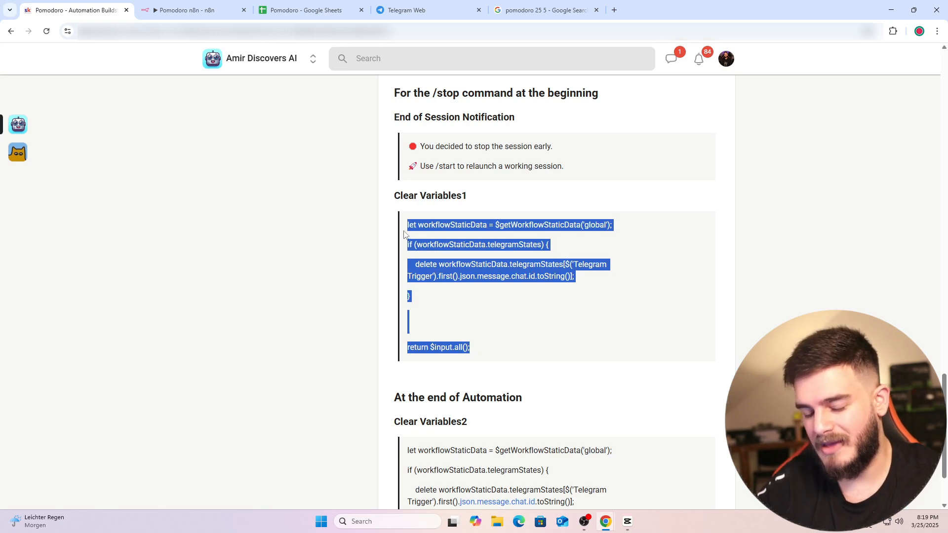
pyautogui.click(168, 15)
pyautogui.hotkey('ctrl', 'v')
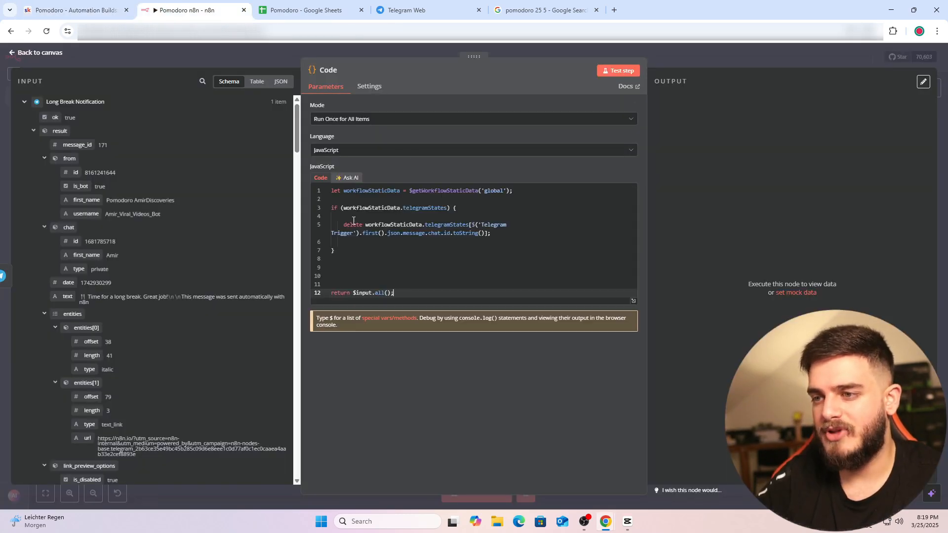
# Rename the Code node to "Clear Variables 1" and return to the canvas.
pyautogui.click(347, 69)
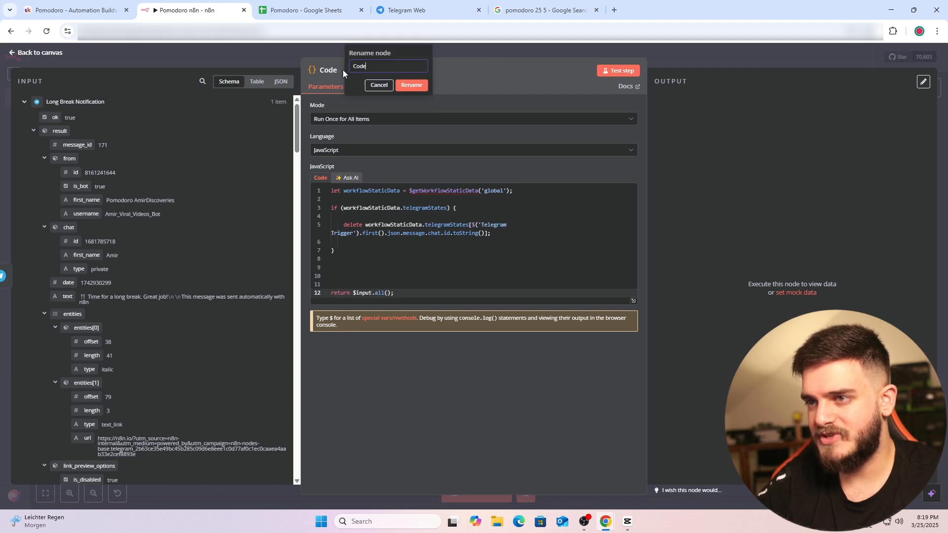
pyautogui.write('clear')
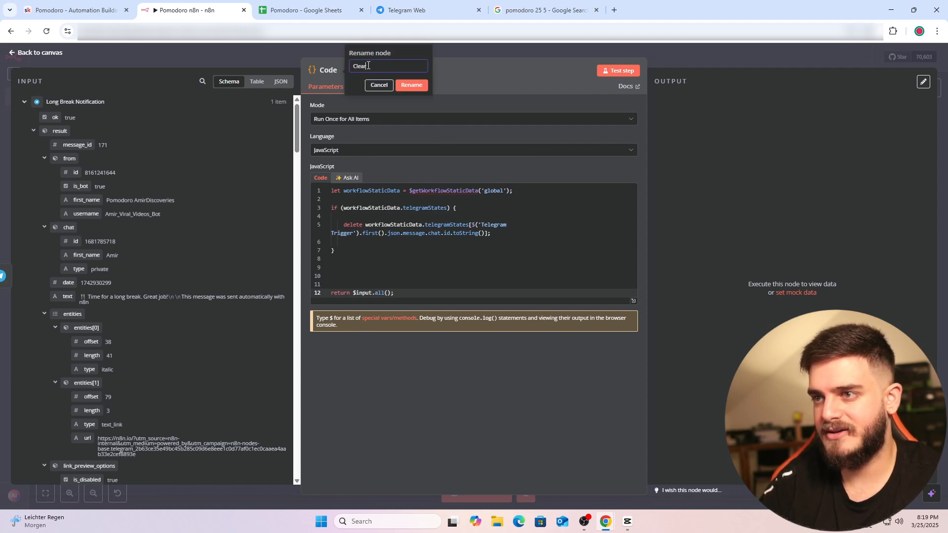
pyautogui.write(' Variables 1')
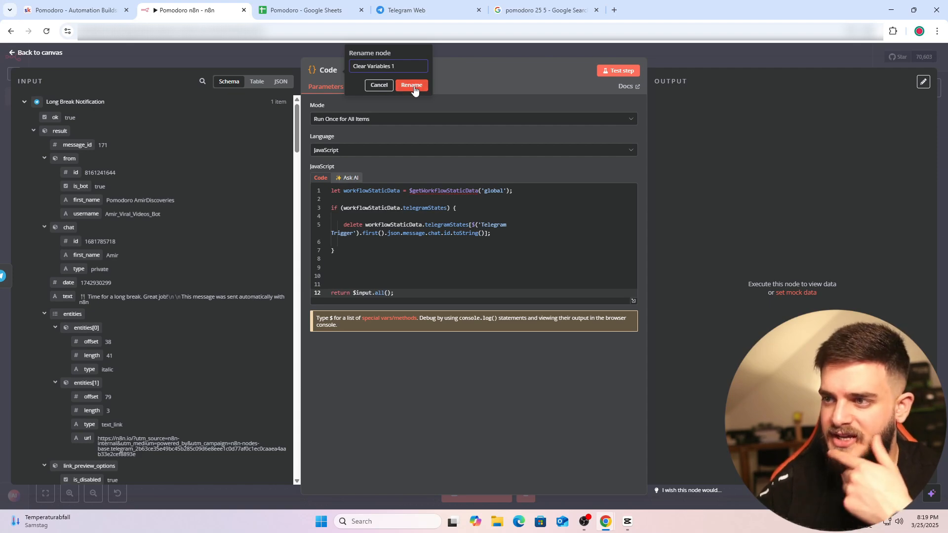
pyautogui.click(412, 85)
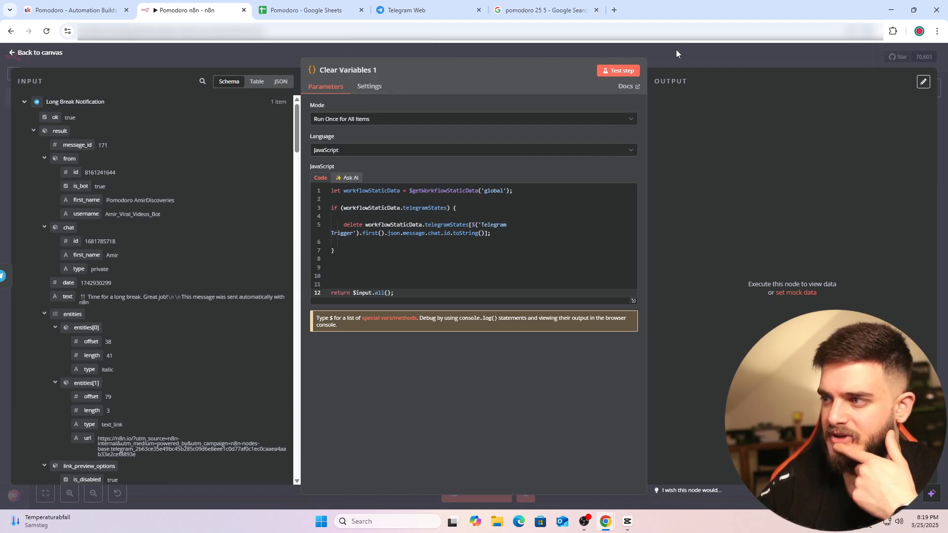
pyautogui.click(677, 50)
pyautogui.moveTo(506, 297); pyautogui.dragTo(515, 316)
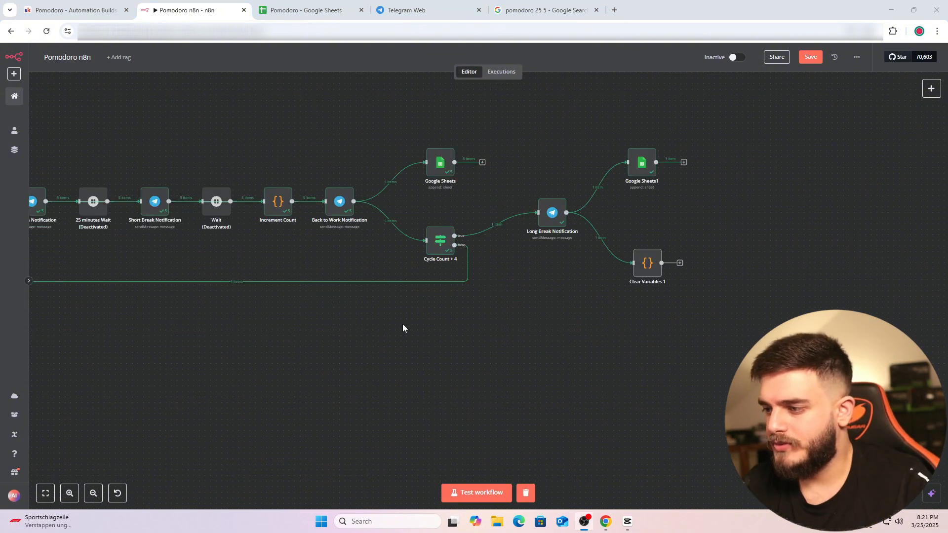
# Add a Telegram Send Message node to the false output of the If1 node.
pyautogui.moveTo(375, 331); pyautogui.dragTo(655, 273)
pyautogui.moveTo(194, 297); pyautogui.dragTo(250, 303)
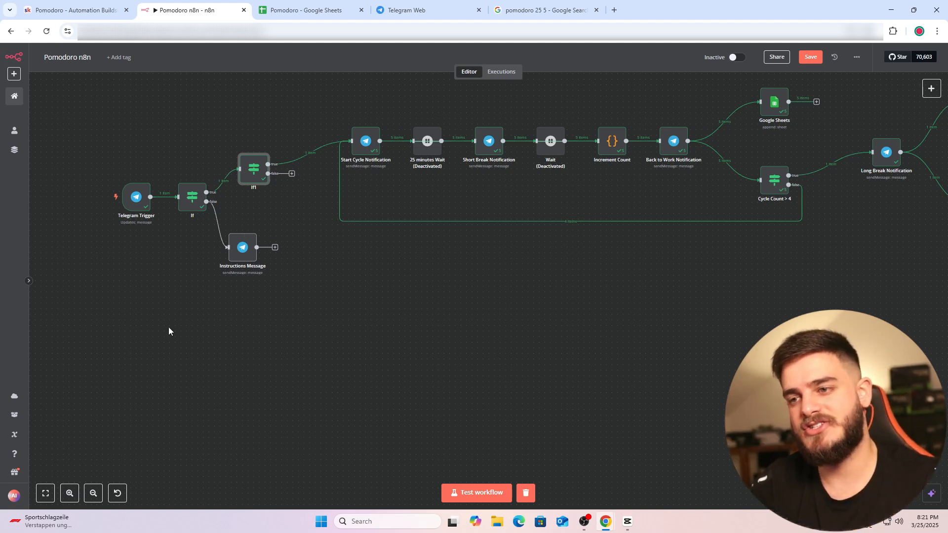
pyautogui.click(292, 174)
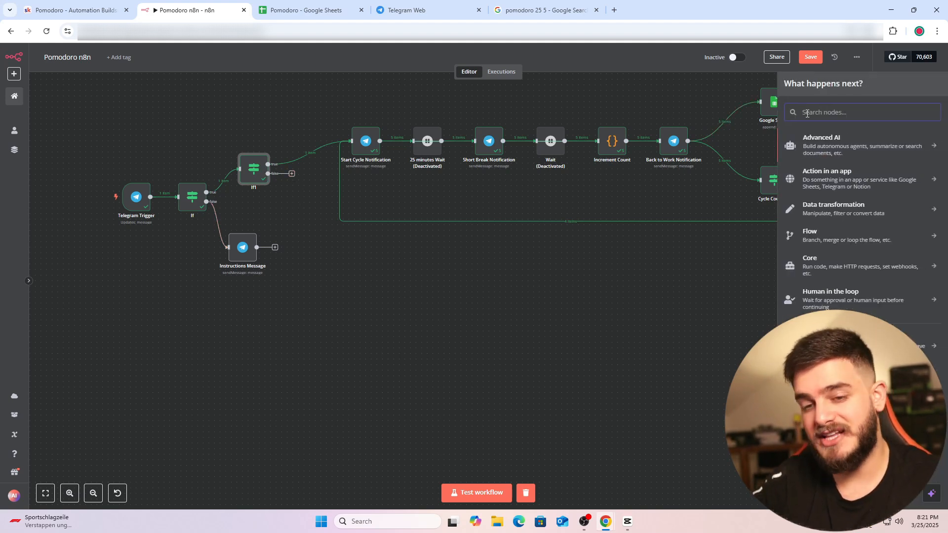
pyautogui.write('tele')
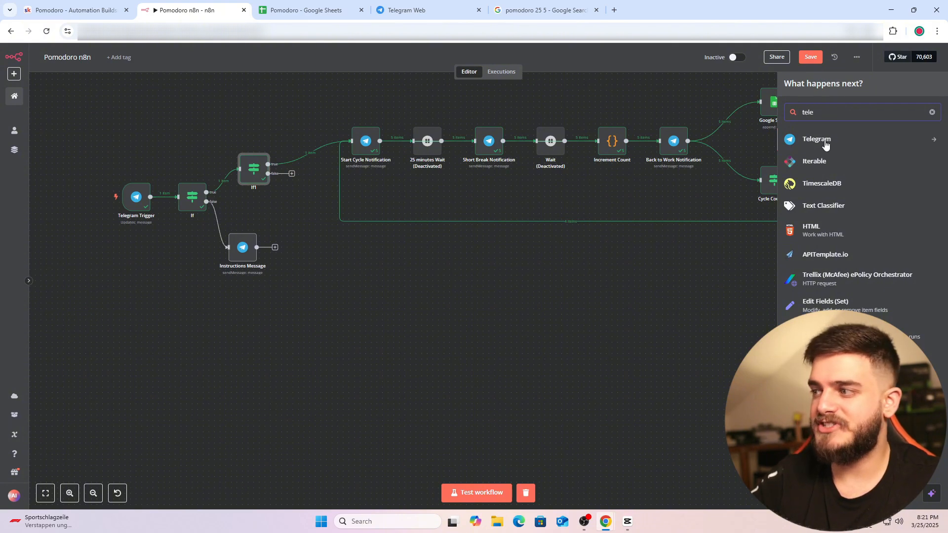
pyautogui.click(823, 142)
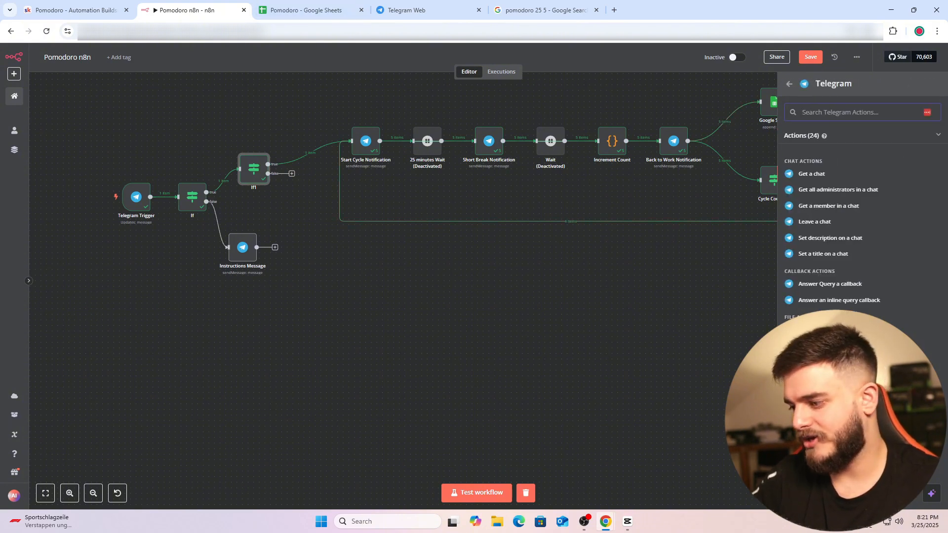
pyautogui.click(824, 504)
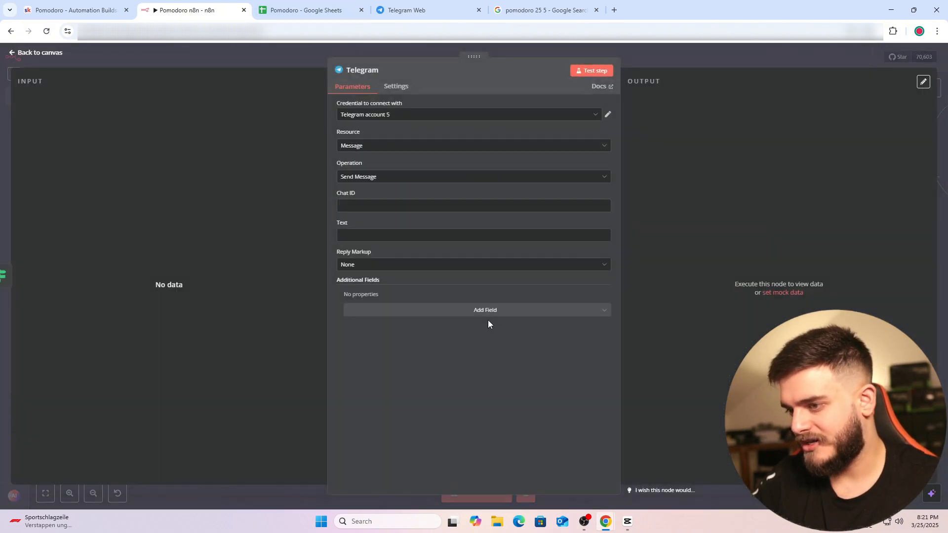
# Add the Append n8n Attribution field to the Telegram node, switch it off, and return to the canvas.
pyautogui.click(474, 314)
pyautogui.click(388, 332)
pyautogui.click(362, 307)
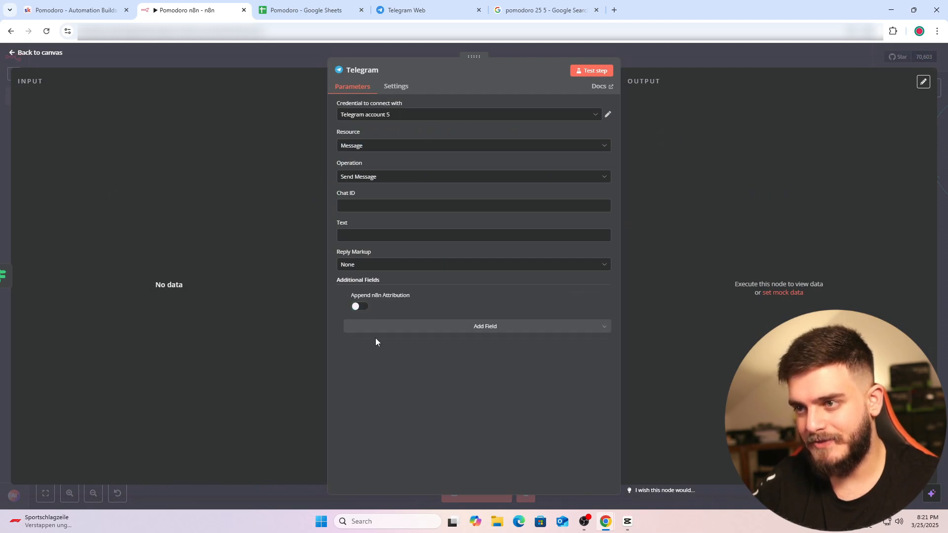
pyautogui.click(594, 74)
pyautogui.click(637, 59)
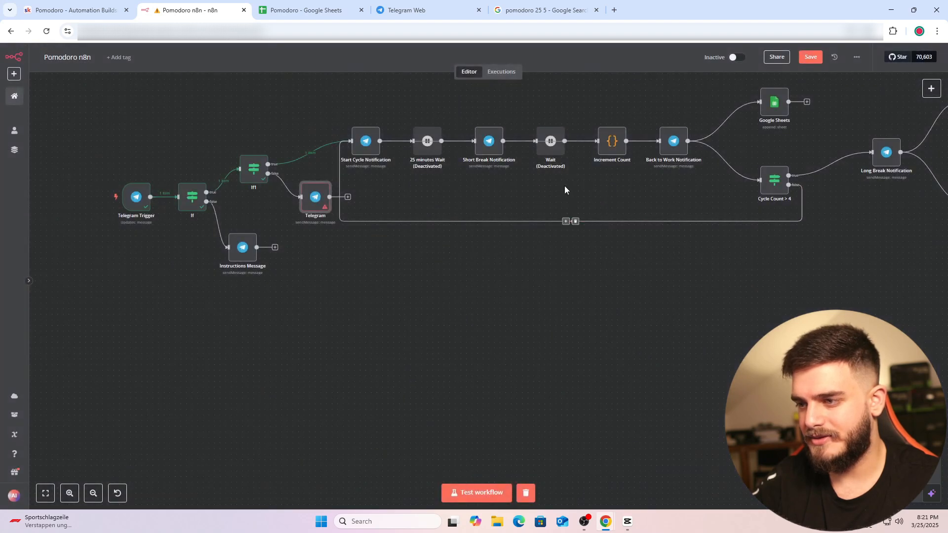
# Fill the new Telegram node's Chat ID and Text with placeholder text so the workflow can run.
pyautogui.doubleClick(312, 198)
pyautogui.click(369, 206)
pyautogui.write('asdasd')
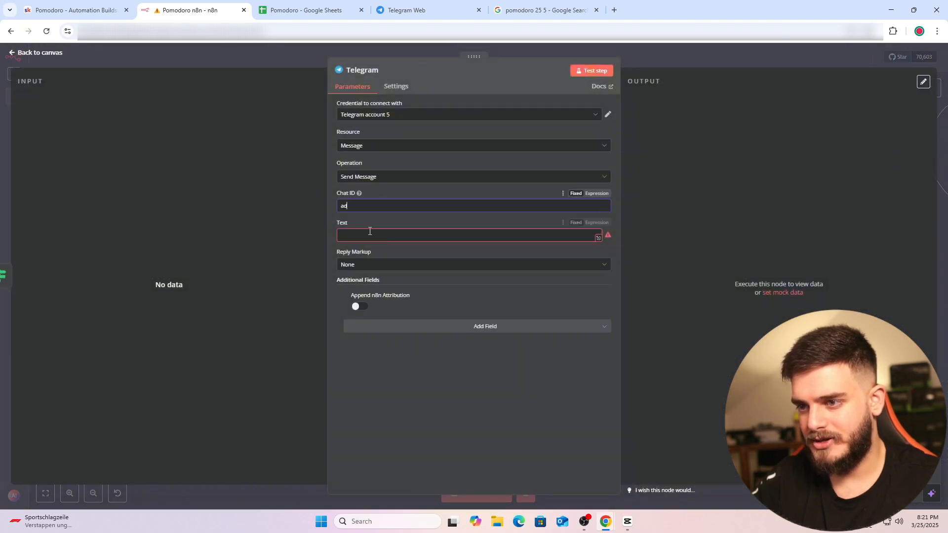
pyautogui.click(371, 235)
pyautogui.write('asdasd')
pyautogui.click(650, 58)
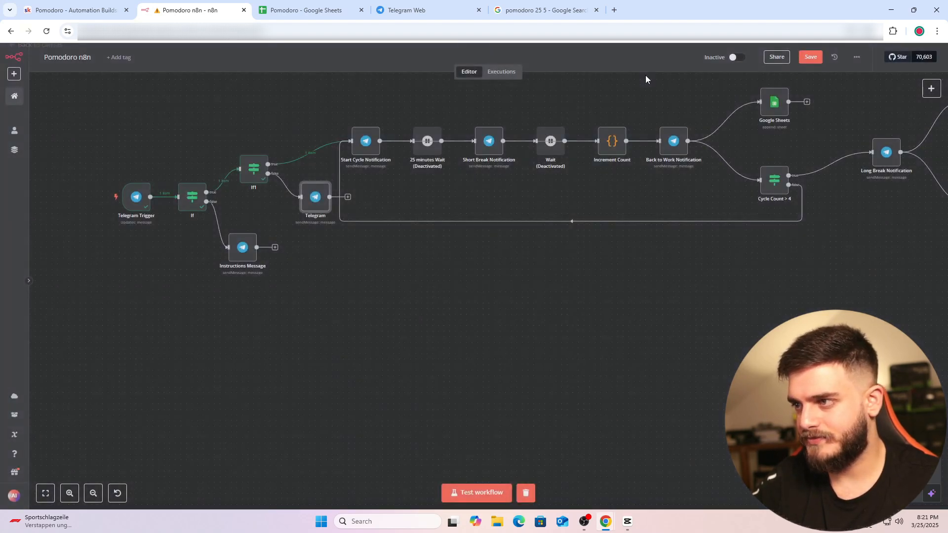
# Save the workflow and test it by sending /stop to the Pomodoro bot in Telegram Web, returning to n8n.
pyautogui.click(810, 57)
pyautogui.click(476, 499)
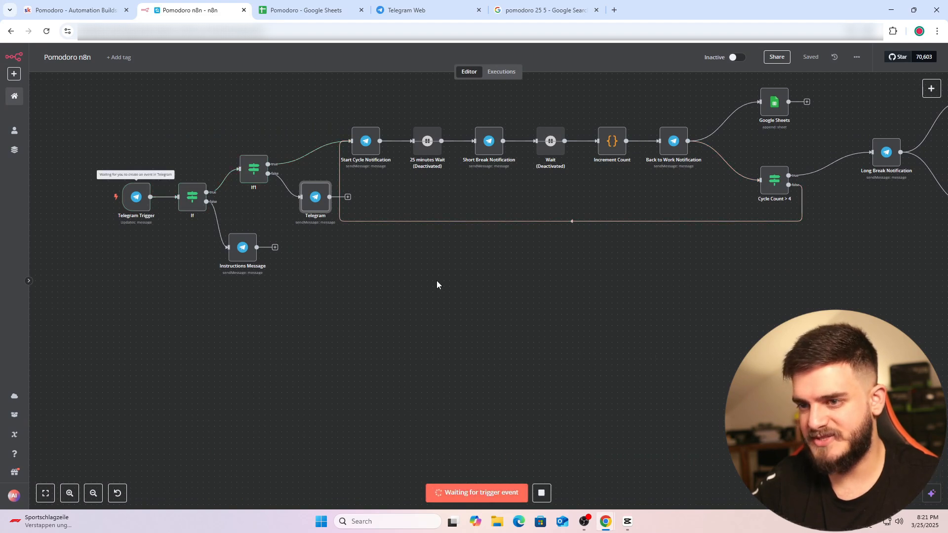
pyautogui.click(406, 10)
pyautogui.scroll(10, 439, 211)
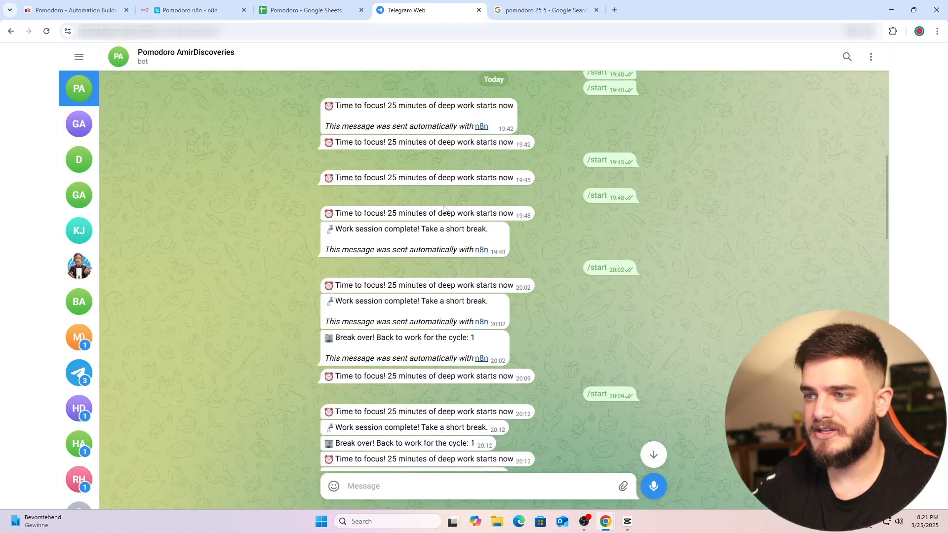
pyautogui.click(346, 170)
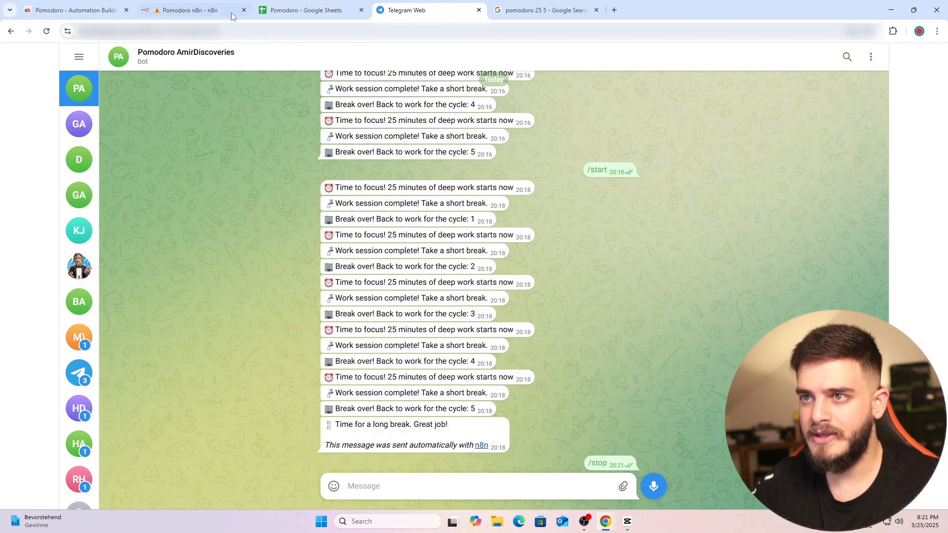
pyautogui.click(190, 10)
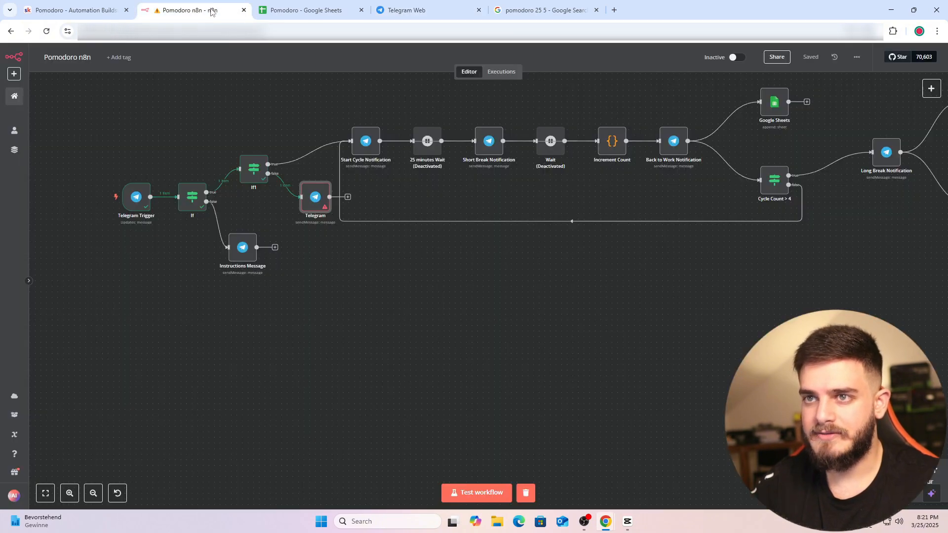
# Replace the Telegram node's placeholder Chat ID with the message chat id from the Telegram Trigger.
pyautogui.doubleClick(317, 205)
pyautogui.doubleClick(349, 205)
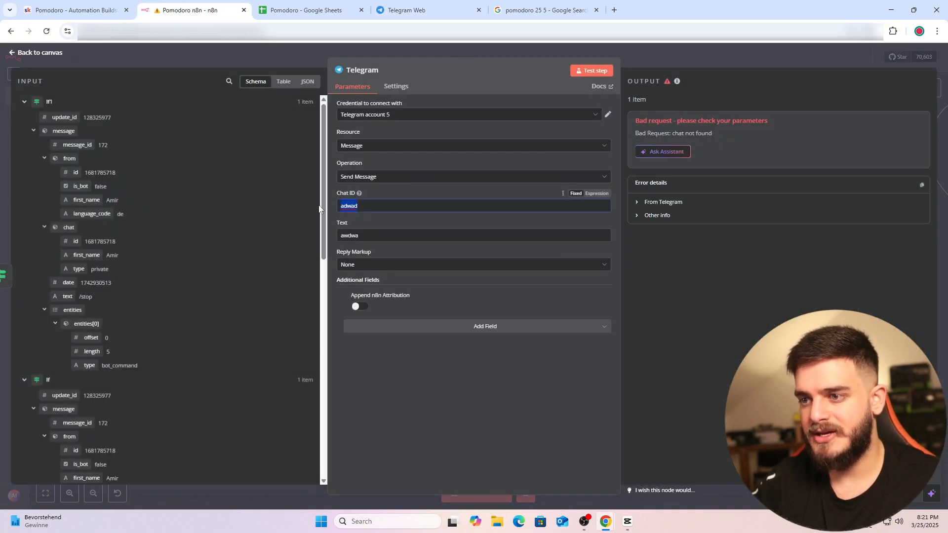
pyautogui.press('BackSpace')
pyautogui.scroll(-4, 133, 195)
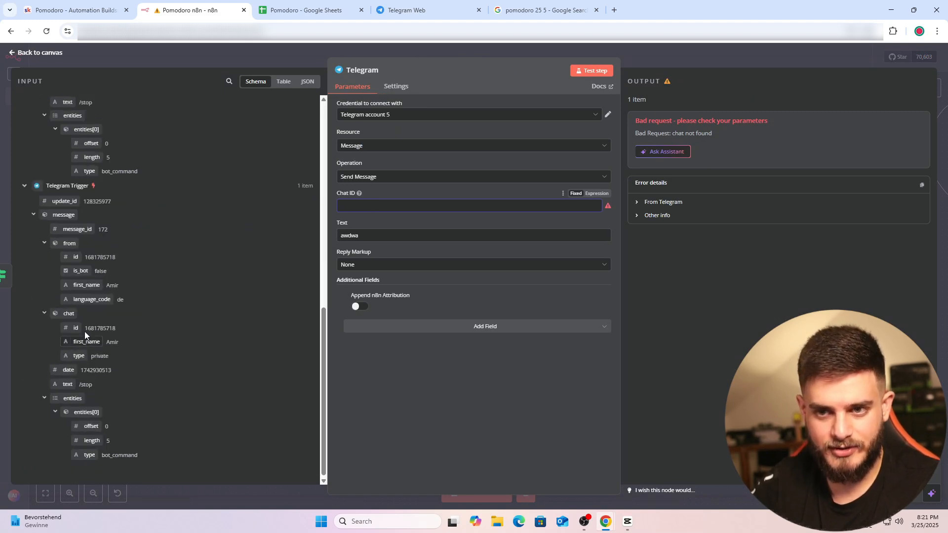
pyautogui.moveTo(76, 328); pyautogui.dragTo(370, 207)
# Replace the Telegram node's placeholder Text with the End of Session Notification message copied from the Pomodoro notes page.
pyautogui.click(335, 214)
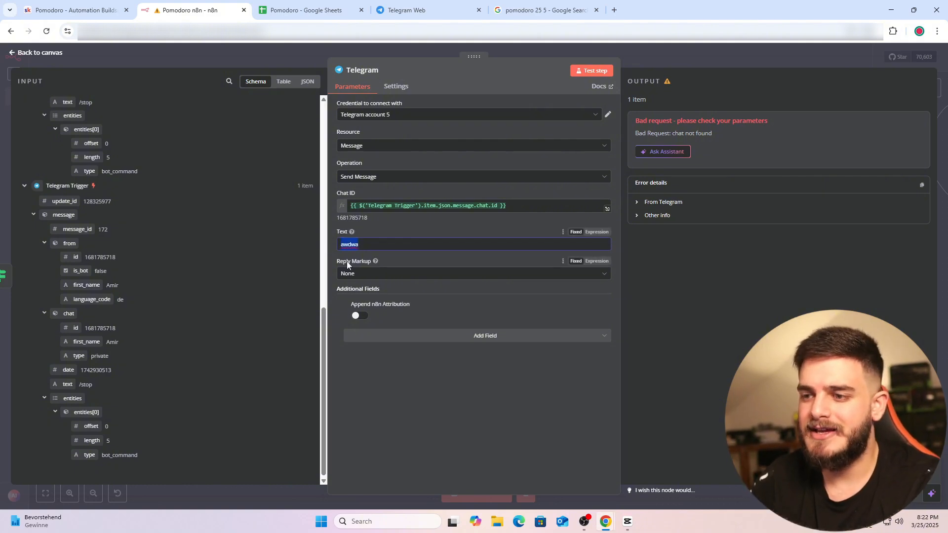
pyautogui.click(101, 11)
pyautogui.scroll(3, 494, 321)
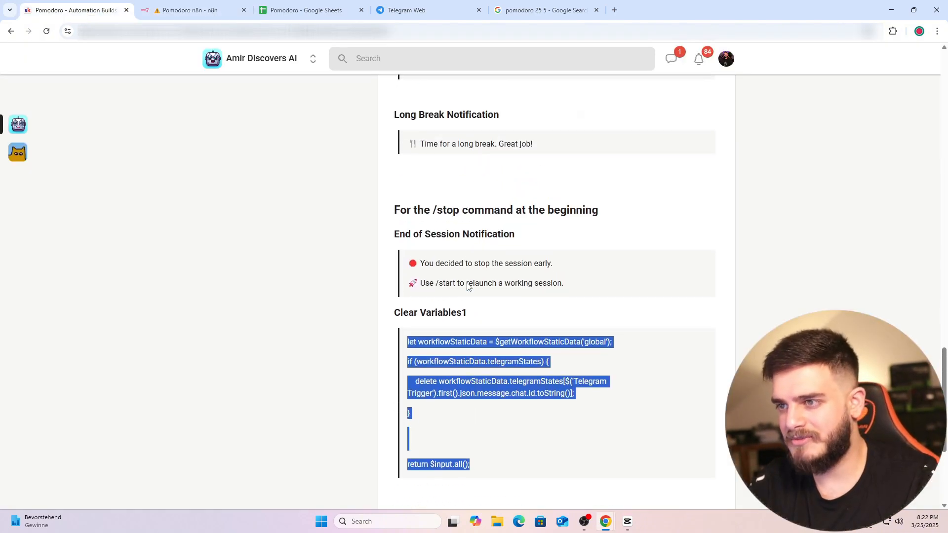
pyautogui.click(387, 293)
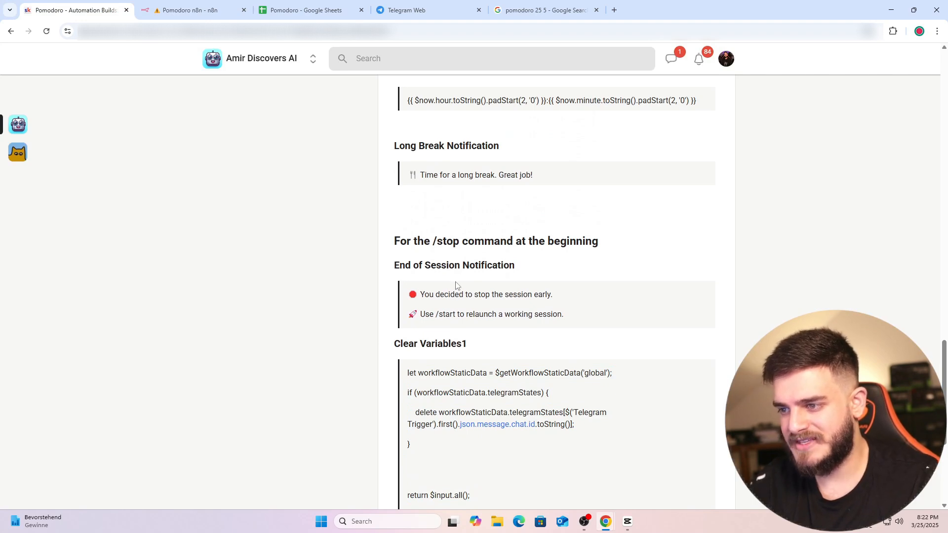
pyautogui.moveTo(408, 294); pyautogui.dragTo(570, 322)
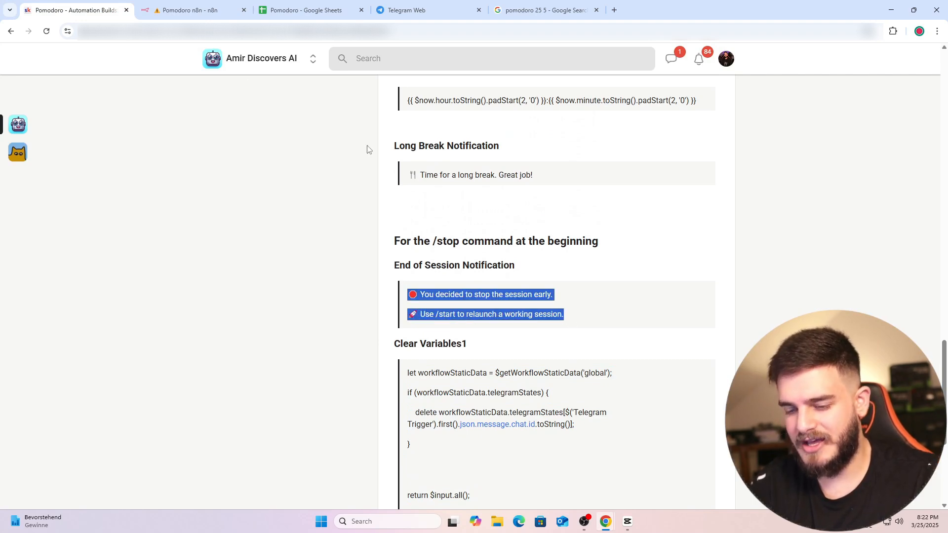
pyautogui.click(175, 10)
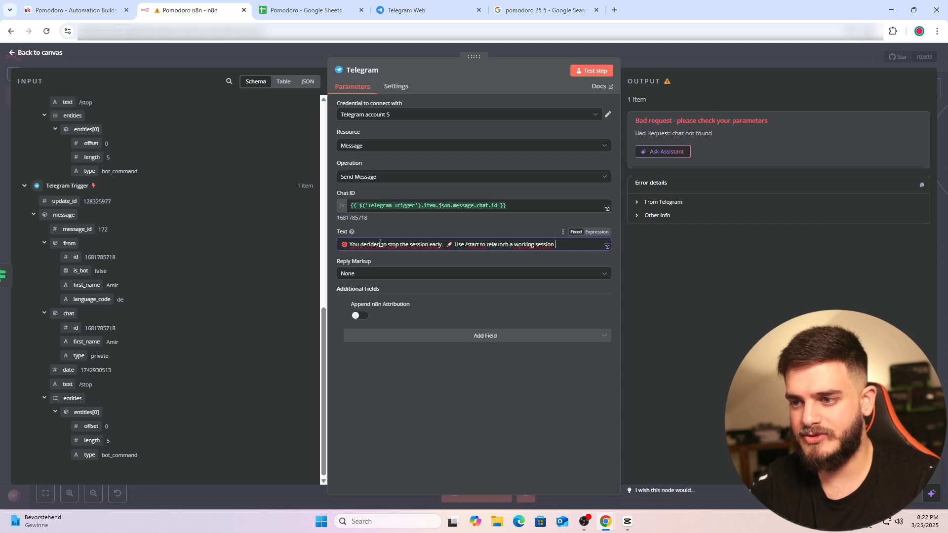
# Put the "Use /start to relaunch a working session." sentence on its own line without leading spaces in the message text.
pyautogui.click(607, 247)
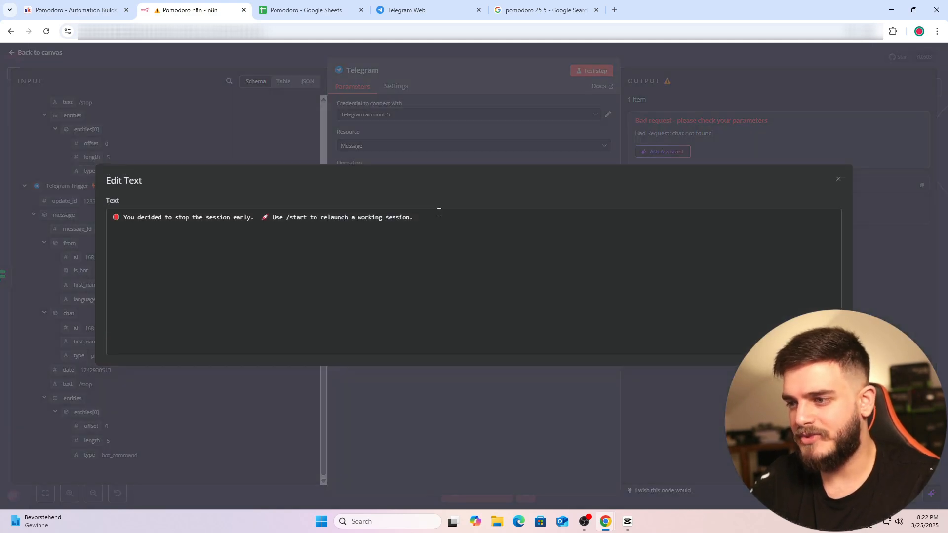
pyautogui.click(254, 217)
pyautogui.press('Return')
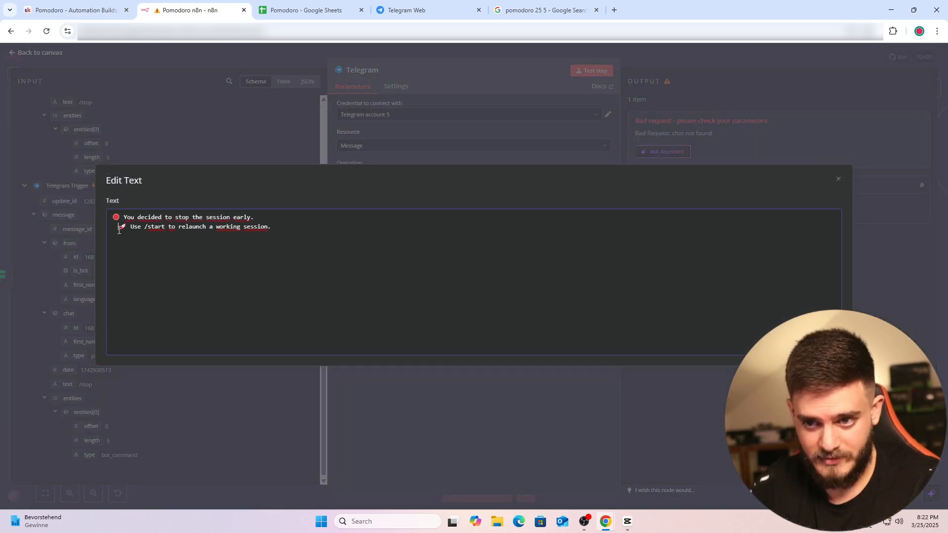
pyautogui.press('Delete')
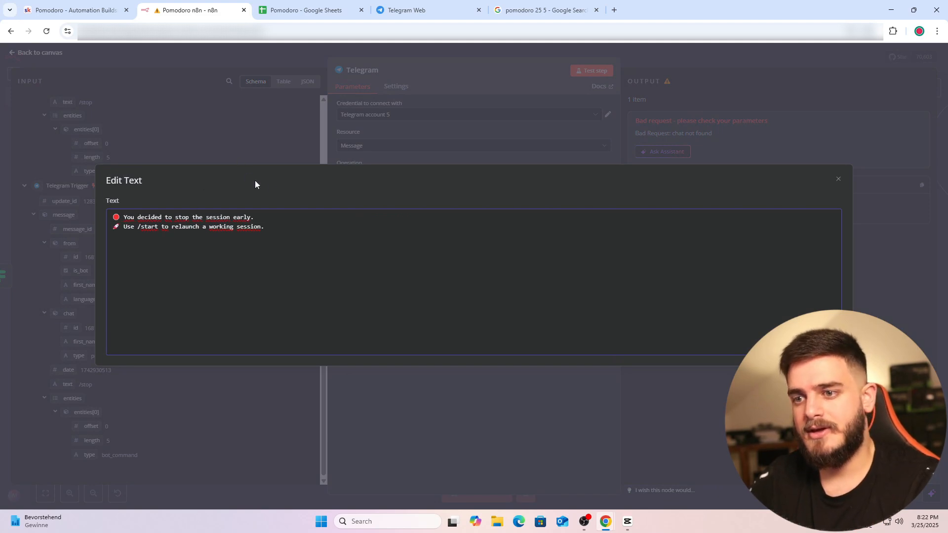
pyautogui.click(838, 179)
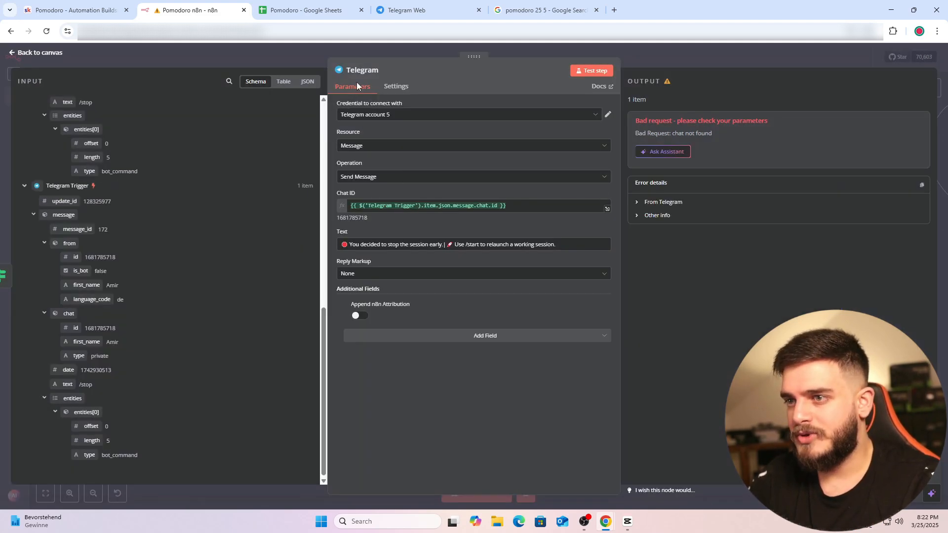
# Rename the Telegram node to "End of Session Notification", using the heading from the Pomodoro notes page, and return to the canvas.
pyautogui.click(382, 71)
pyautogui.click(106, 18)
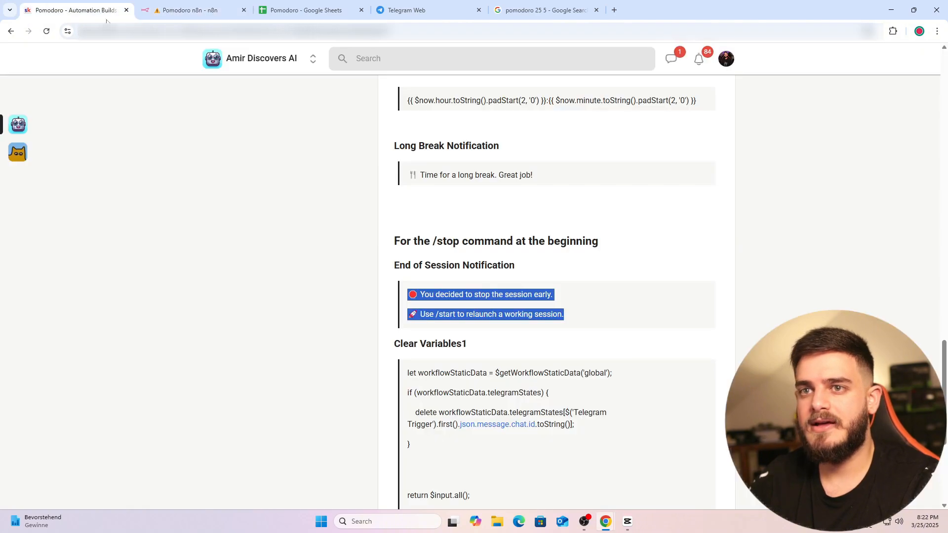
pyautogui.tripleClick(434, 265)
pyautogui.hotkey('ctrl', 'c')
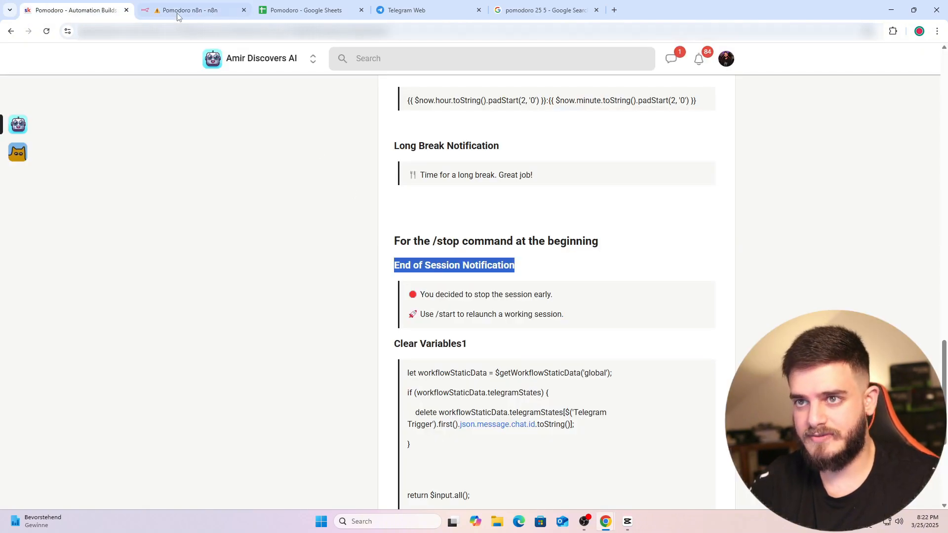
pyautogui.click(178, 16)
pyautogui.hotkey('ctrl', 'v')
pyautogui.click(450, 82)
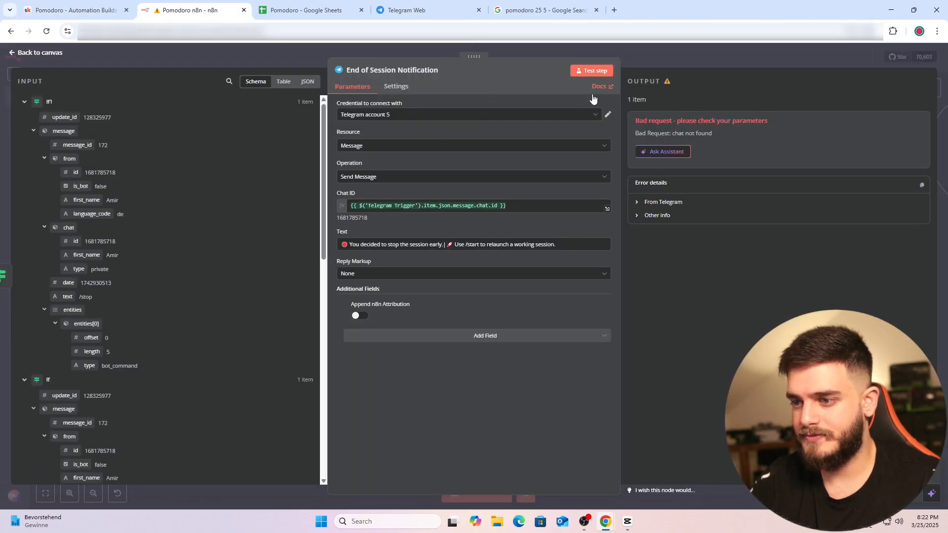
pyautogui.click(655, 66)
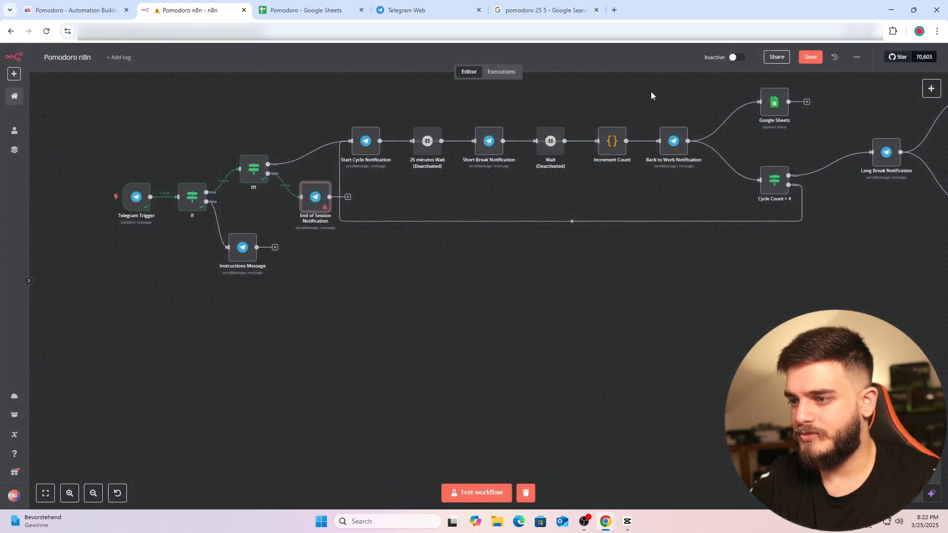
# Move the End of Session Notification node lower, and shift the Telegram Trigger and If nodes together down and left on the canvas.
pyautogui.moveTo(315, 205); pyautogui.dragTo(326, 272)
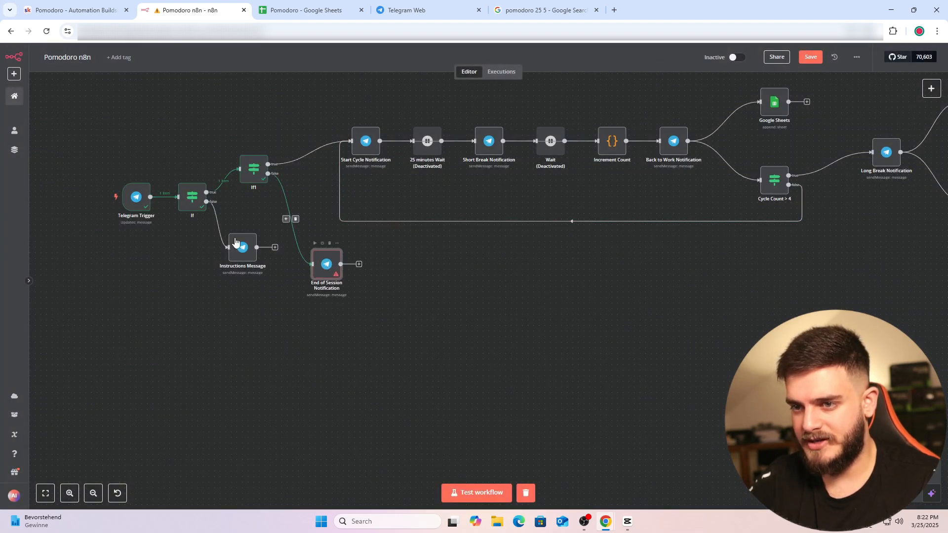
pyautogui.moveTo(106, 175); pyautogui.dragTo(235, 294)
pyautogui.moveTo(191, 207); pyautogui.dragTo(140, 246)
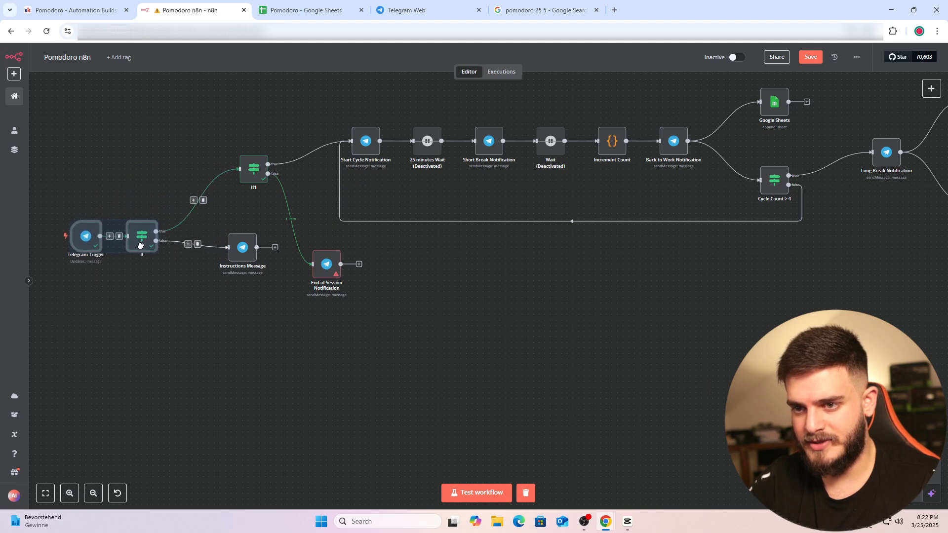
# Move the Instructions Message node well below the End of Session Notification node, and shift End of Session Notification slightly lower.
pyautogui.moveTo(243, 246); pyautogui.dragTo(248, 362)
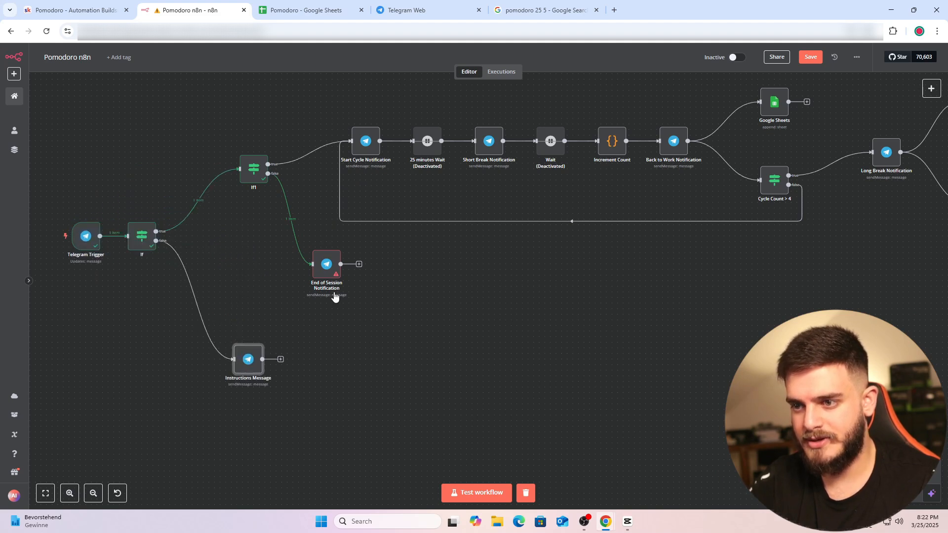
pyautogui.moveTo(334, 296); pyautogui.dragTo(338, 319)
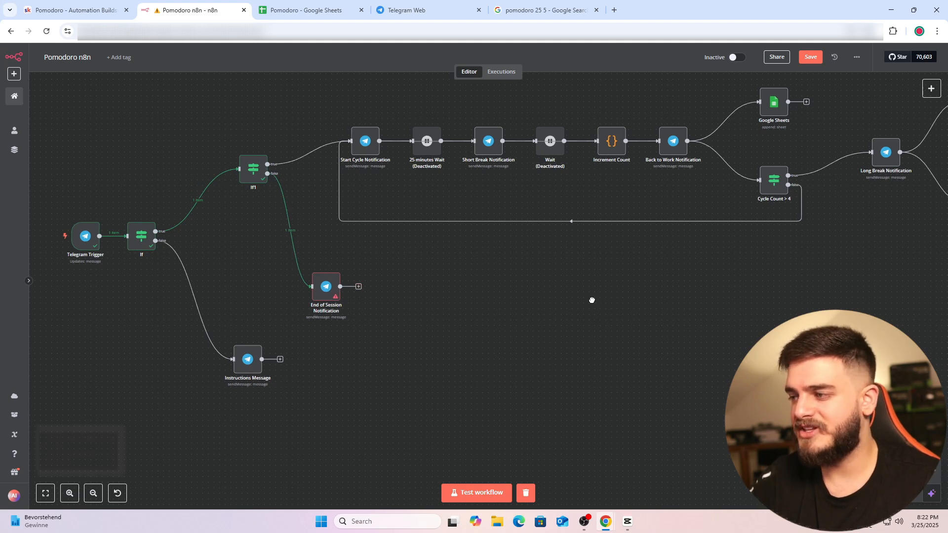
pyautogui.moveTo(592, 298); pyautogui.dragTo(428, 280)
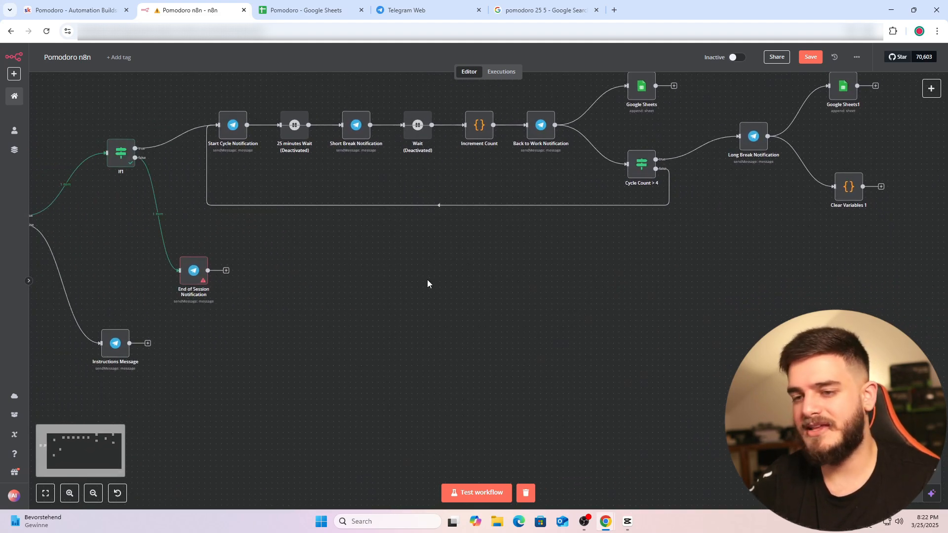
pyautogui.click(226, 271)
pyautogui.press('d')
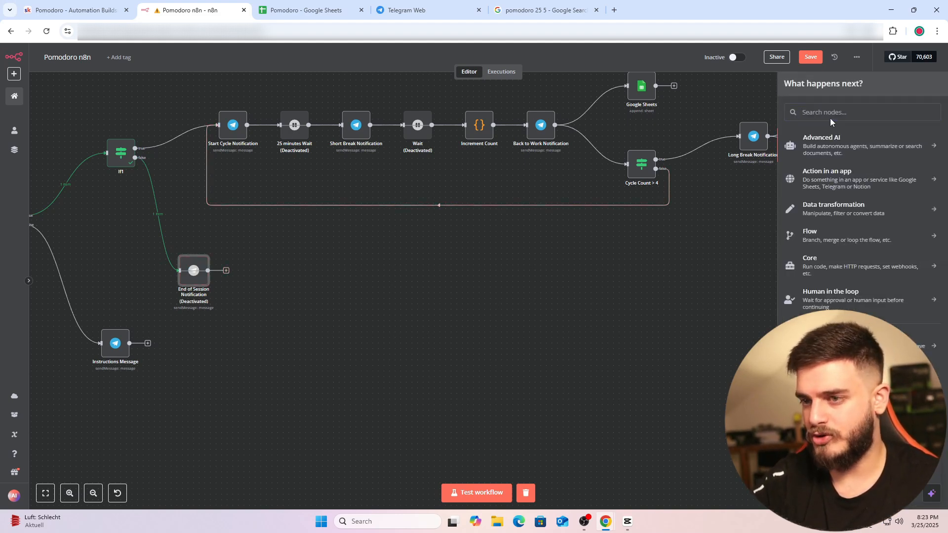
pyautogui.click(620, 250)
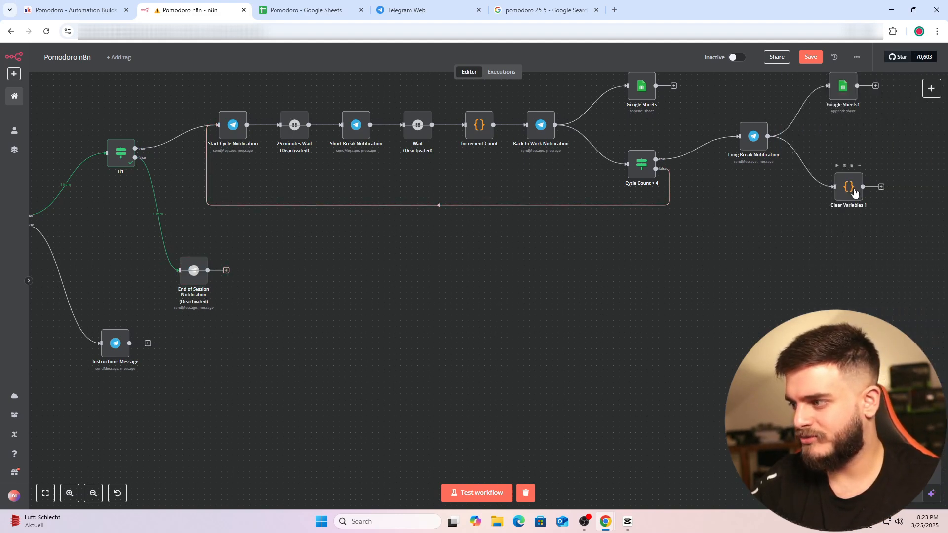
# Duplicate the Clear Variables 1 code node and place the copy beside the End of Session Notification node.
pyautogui.hotkey('ctrl', 'c')
pyautogui.hotkey('ctrl', 'v')
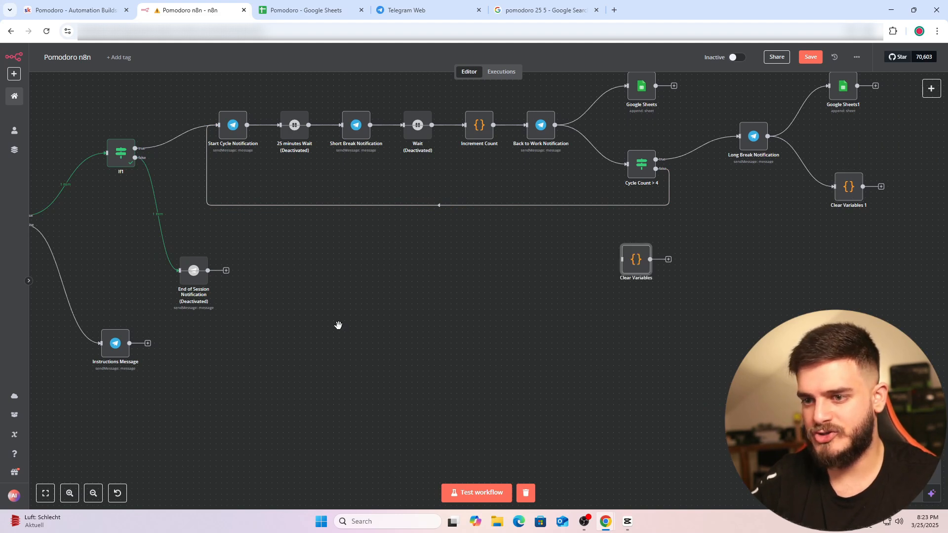
pyautogui.moveTo(629, 260)
pyautogui.mouseDown()
pyautogui.moveTo(369, 292)
pyautogui.moveTo(267, 279)
pyautogui.mouseUp()
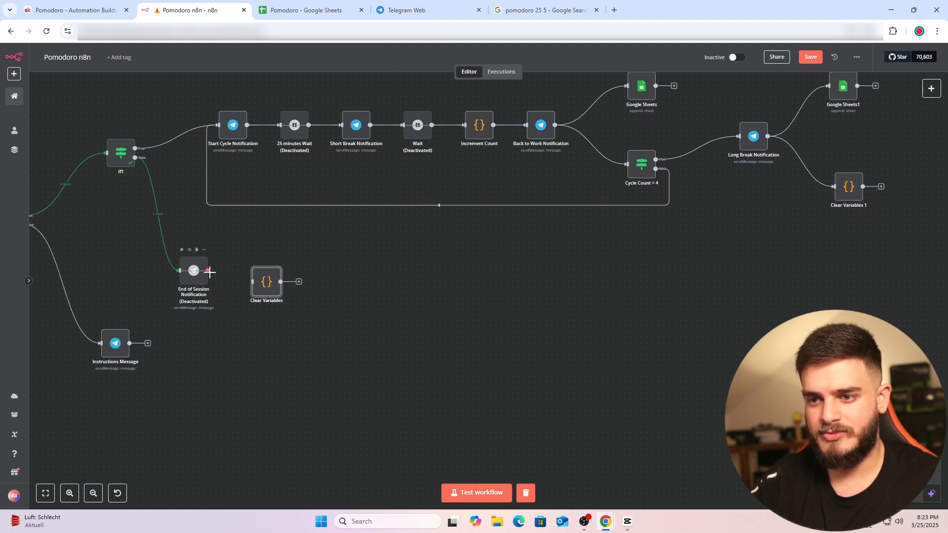
# Connect End of Session Notification to the copied Clear Variables node, reactivating the notification node and aligning the pair.
pyautogui.moveTo(207, 270); pyautogui.dragTo(252, 276)
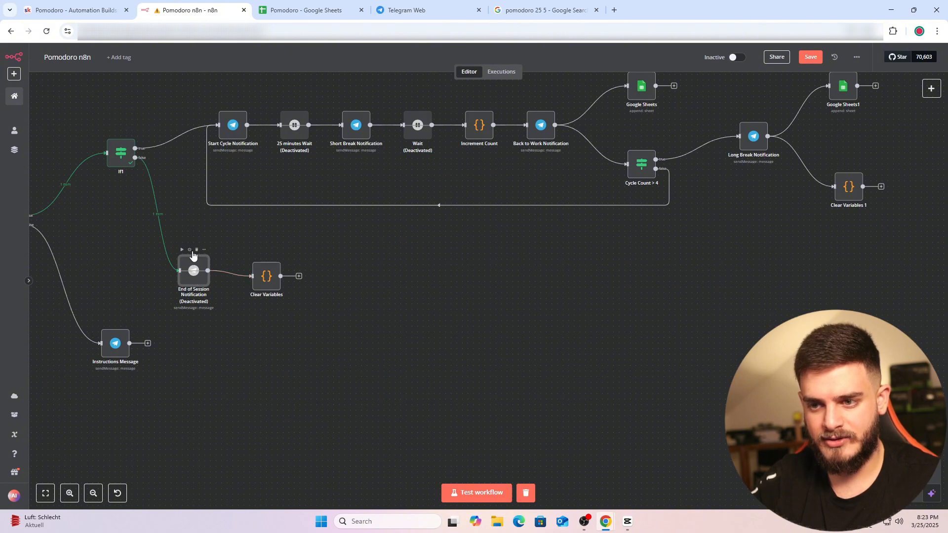
pyautogui.click(189, 250)
pyautogui.moveTo(266, 279); pyautogui.dragTo(266, 274)
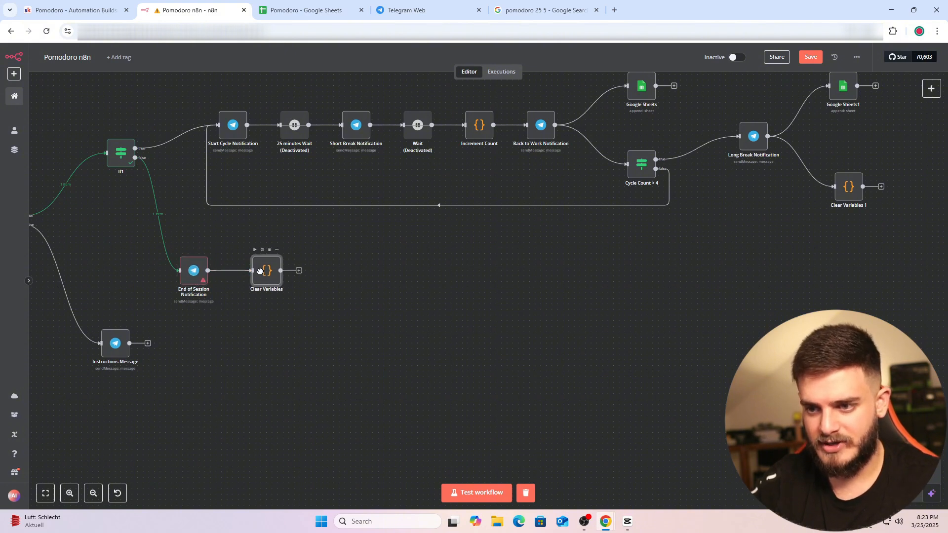
# Rename the copied code node to "Clear Variables 2" and return to the canvas.
pyautogui.doubleClick(269, 279)
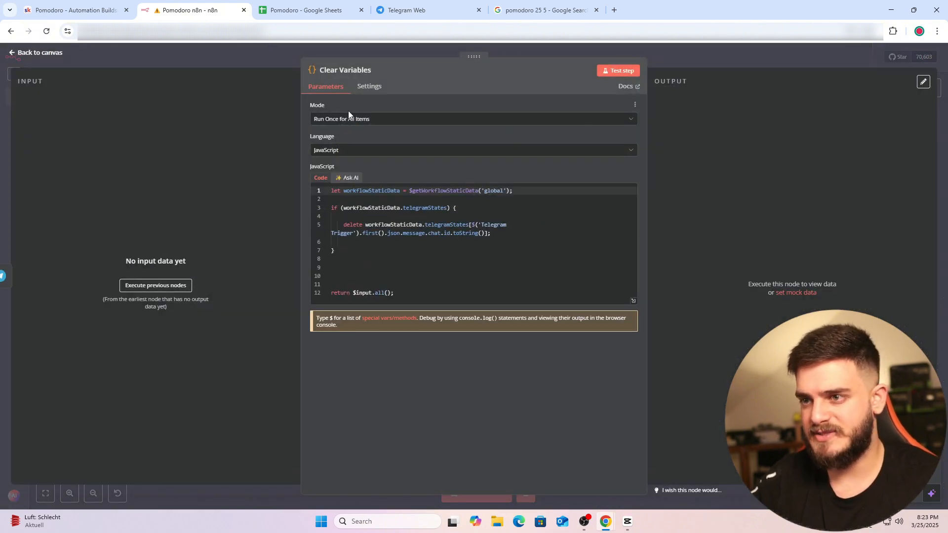
pyautogui.click(359, 72)
pyautogui.write('2')
pyautogui.click(438, 82)
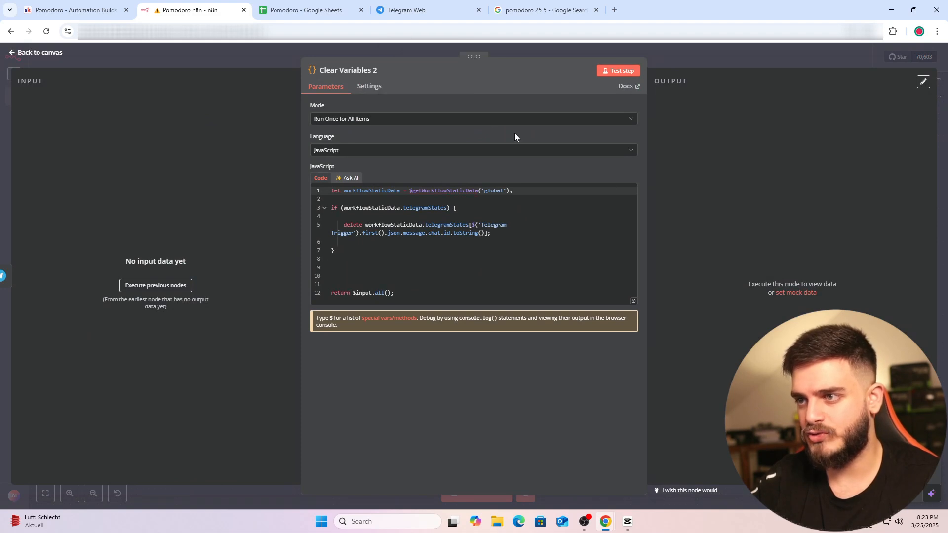
pyautogui.press('Escape')
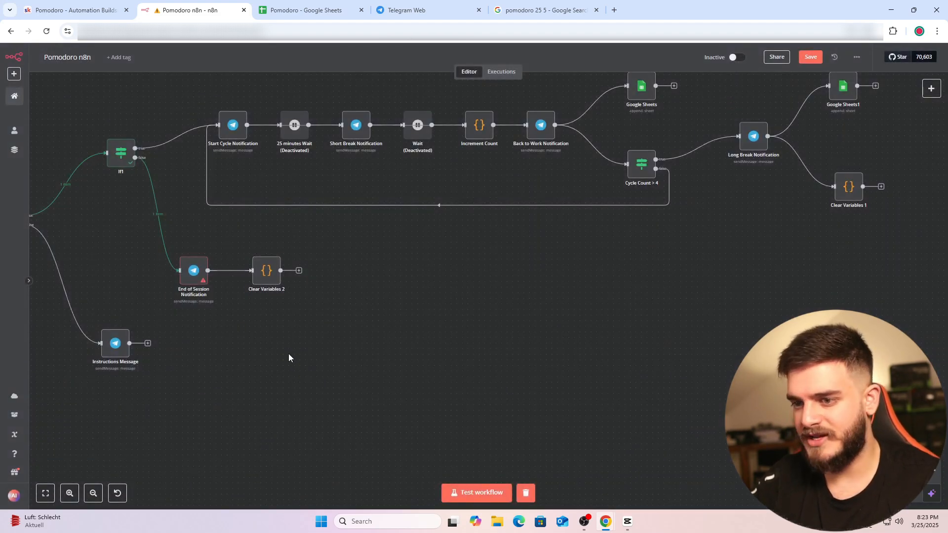
pyautogui.scroll(-4, 289, 354)
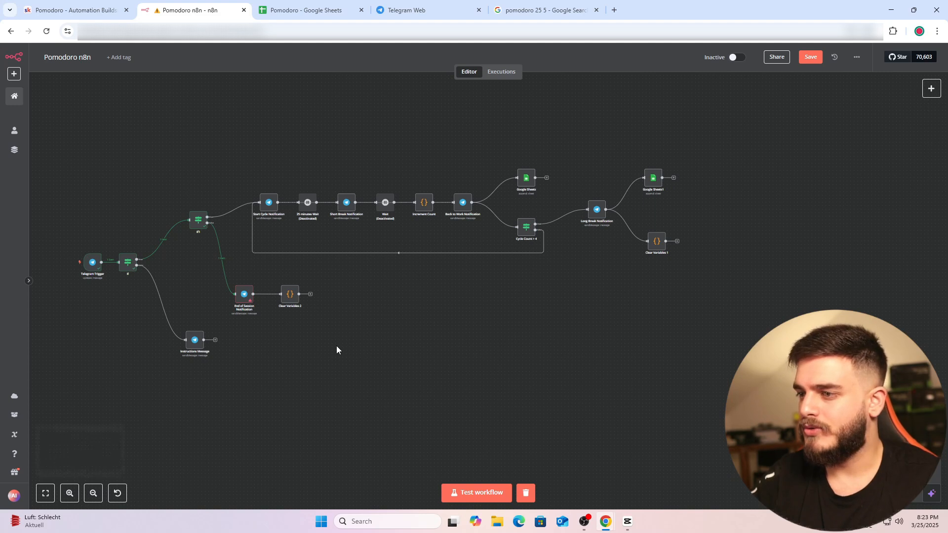
pyautogui.moveTo(336, 350); pyautogui.dragTo(389, 348)
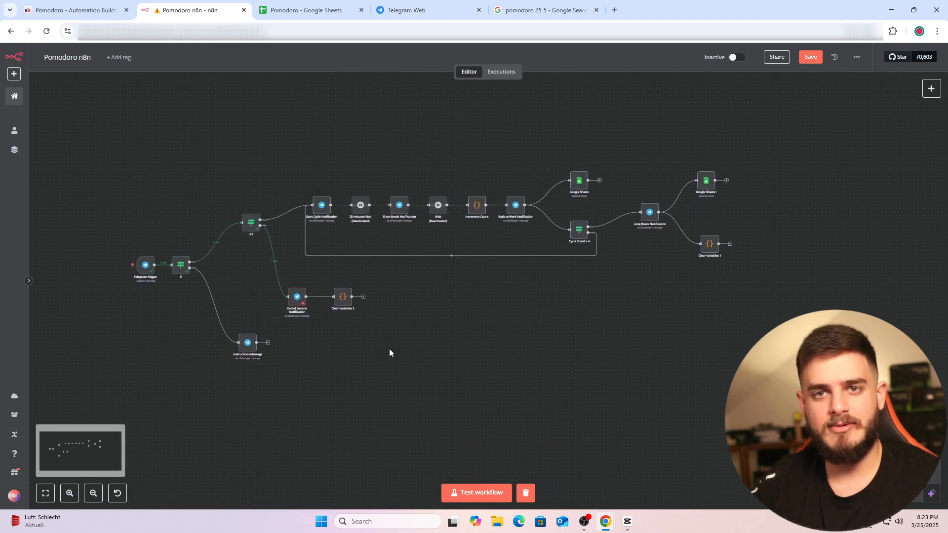
# Examine the stray ok and result entries in the Pomodoro Google Sheet and the column mapping of n8n's Google Sheets1 node.
pyautogui.click(304, 11)
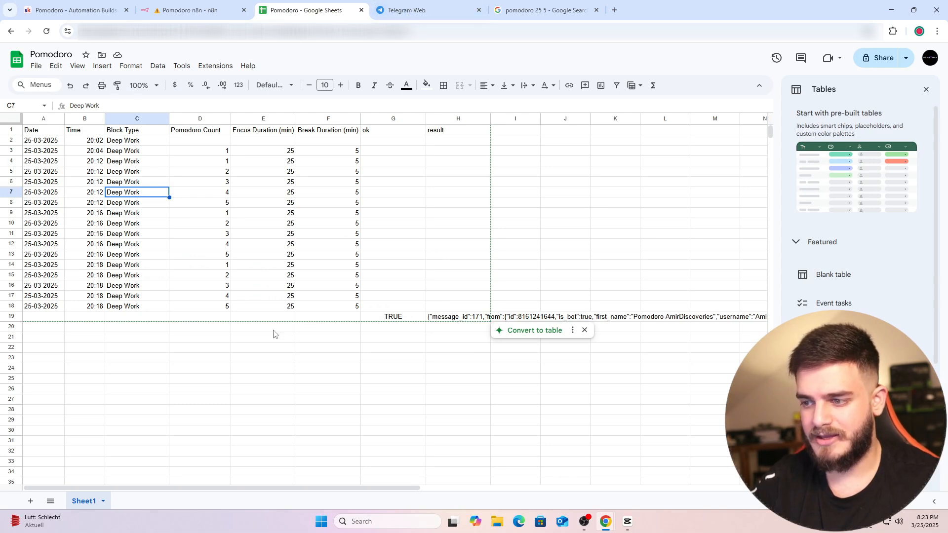
pyautogui.click(241, 390)
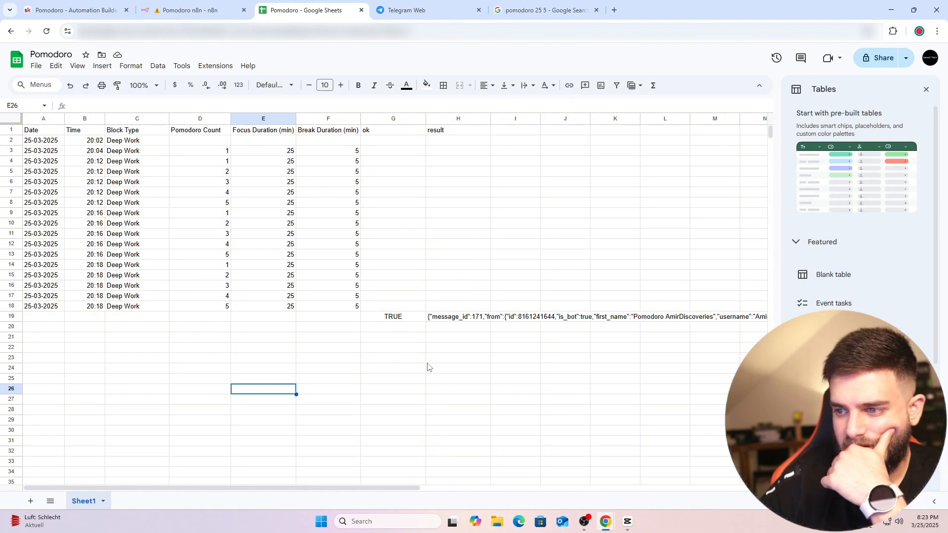
pyautogui.moveTo(463, 389); pyautogui.dragTo(305, 394)
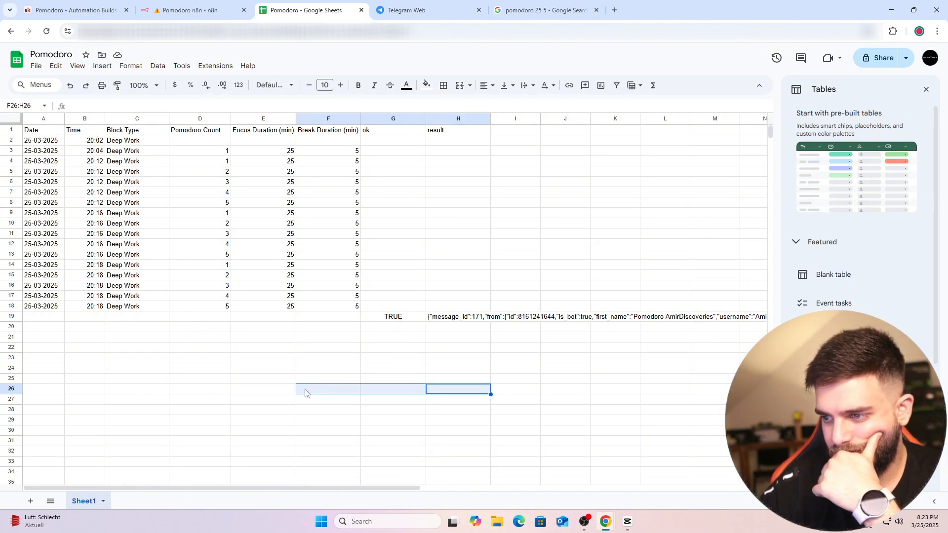
pyautogui.moveTo(402, 316); pyautogui.dragTo(563, 318)
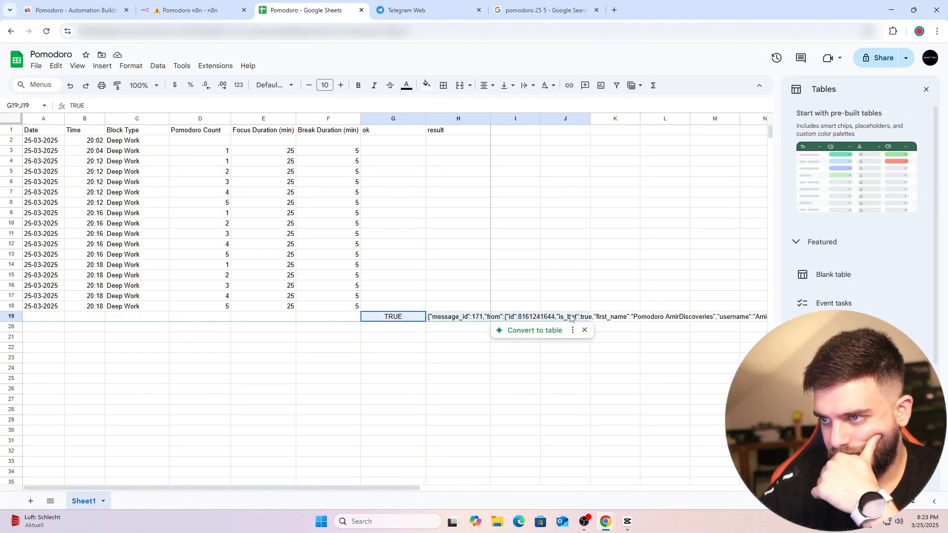
pyautogui.click(438, 349)
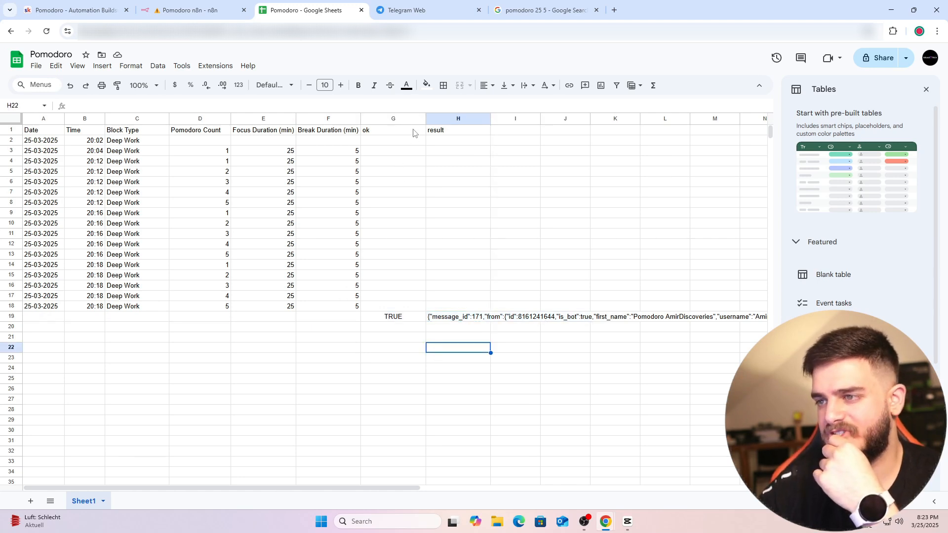
pyautogui.click(179, 15)
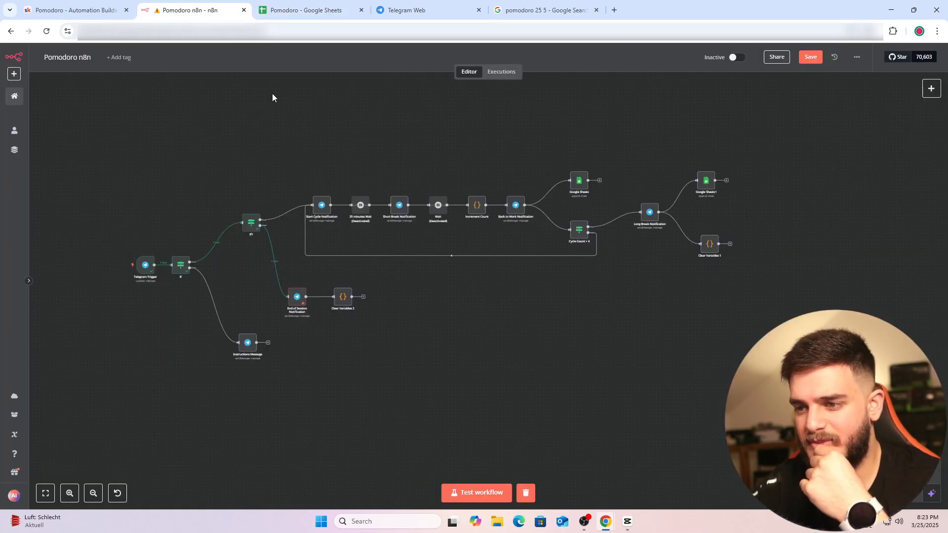
pyautogui.doubleClick(706, 180)
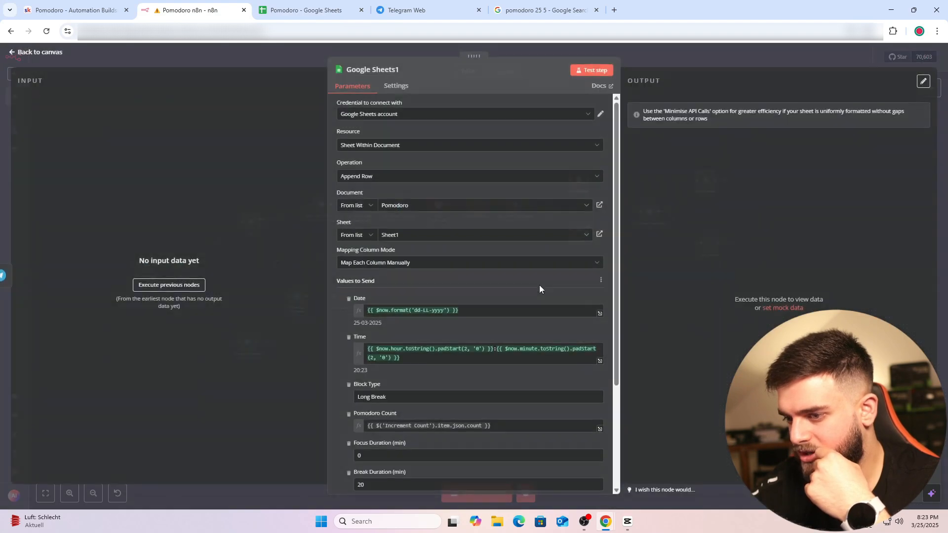
pyautogui.scroll(-3, 540, 289)
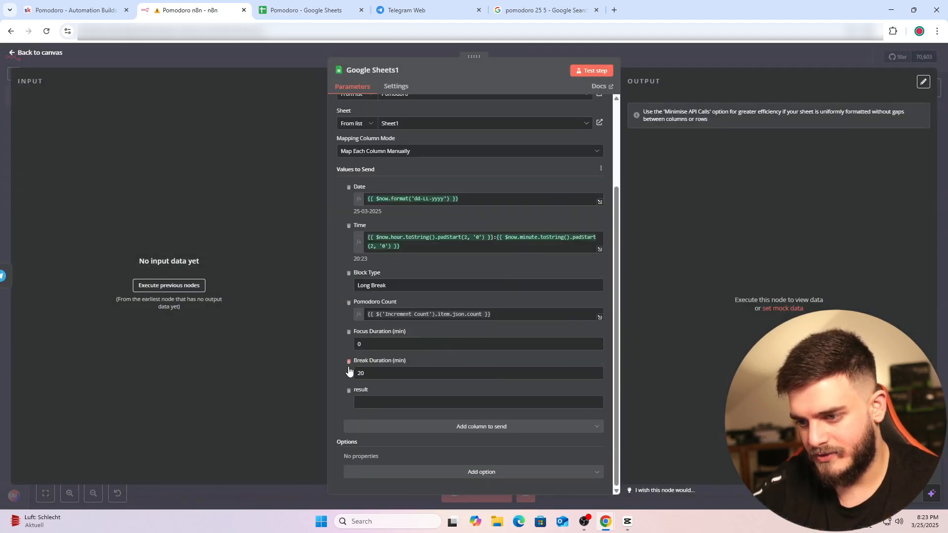
pyautogui.scroll(3, 347, 397)
pyautogui.click(631, 55)
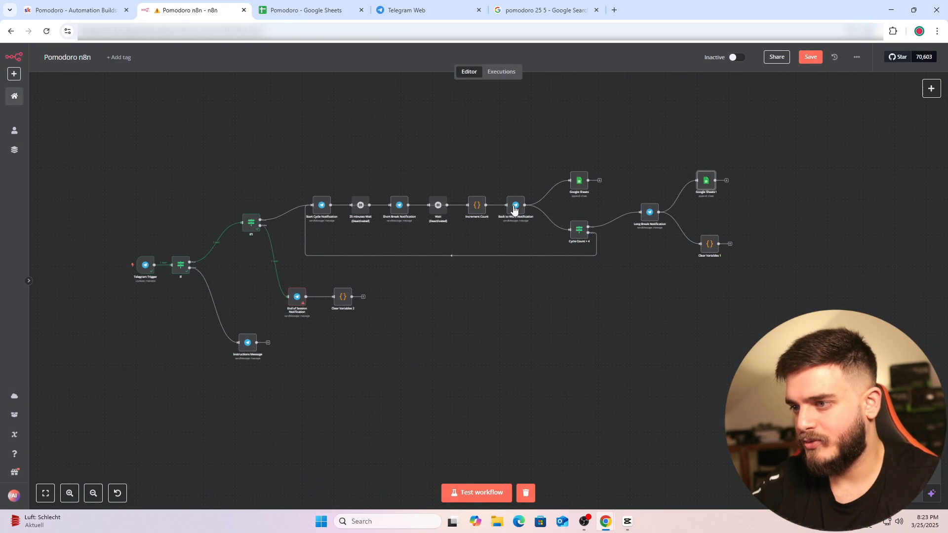
# Switch to the Pomodoro Google Sheet and clear the ok and result headers in G1 and H1.
pyautogui.click(55, 10)
pyautogui.click(316, 10)
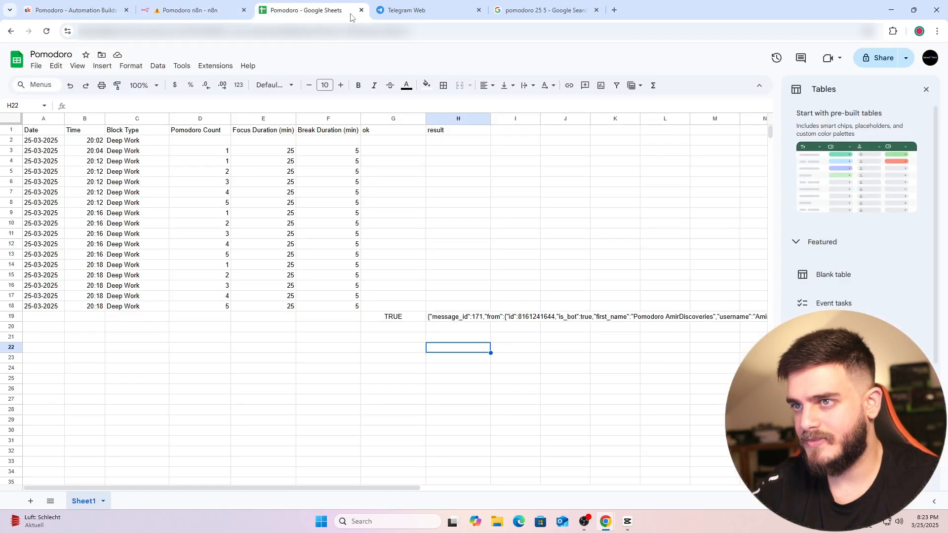
pyautogui.click(394, 131)
pyautogui.press('Delete')
pyautogui.click(444, 131)
pyautogui.press('Delete')
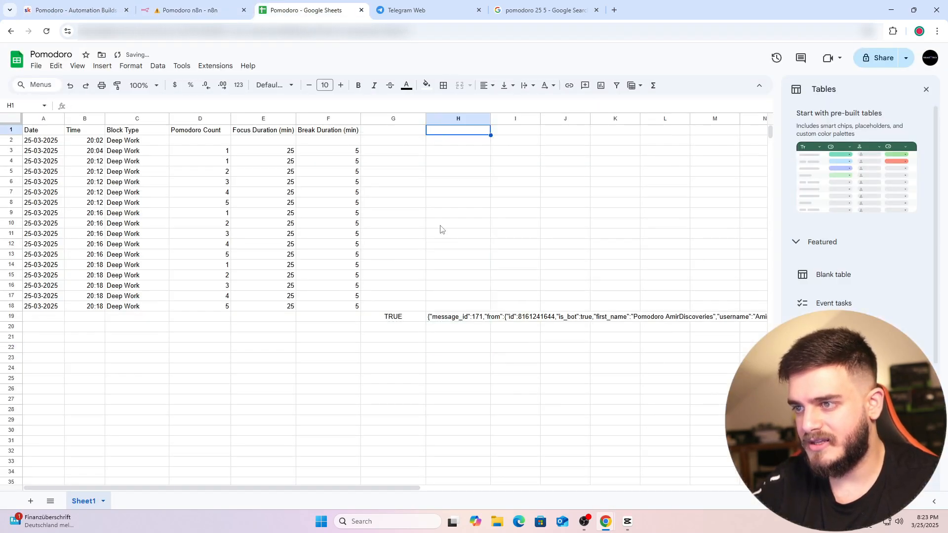
# Clear the stray values in cells G19 and H19 of the Pomodoro sheet.
pyautogui.click(398, 319)
pyautogui.press('Delete')
pyautogui.click(448, 318)
pyautogui.press('Delete')
pyautogui.click(460, 348)
pyautogui.click(314, 359)
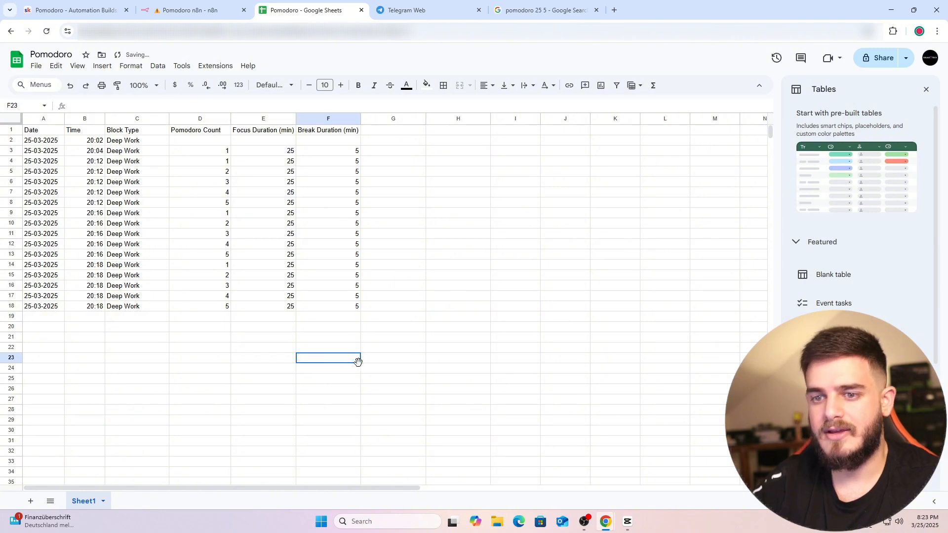
# Return to n8n, save the Pomodoro workflow and clear its execution data.
pyautogui.scroll(-1, 368, 371)
pyautogui.click(37, 271)
pyautogui.click(72, 10)
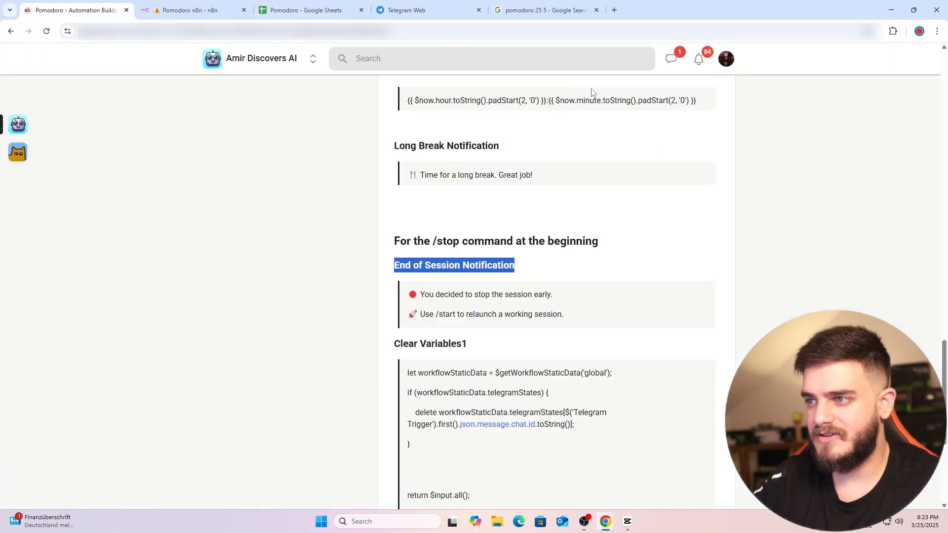
pyautogui.click(193, 11)
pyautogui.click(811, 57)
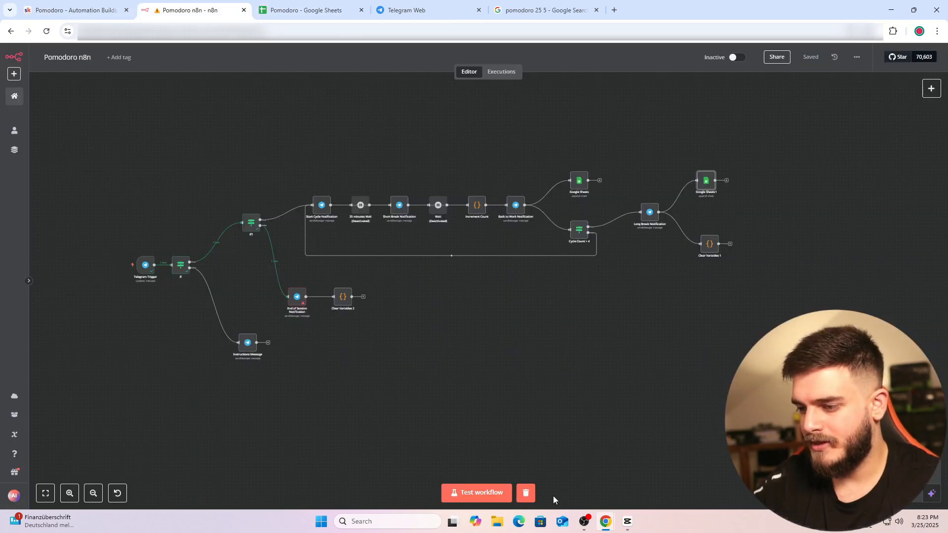
pyautogui.click(526, 493)
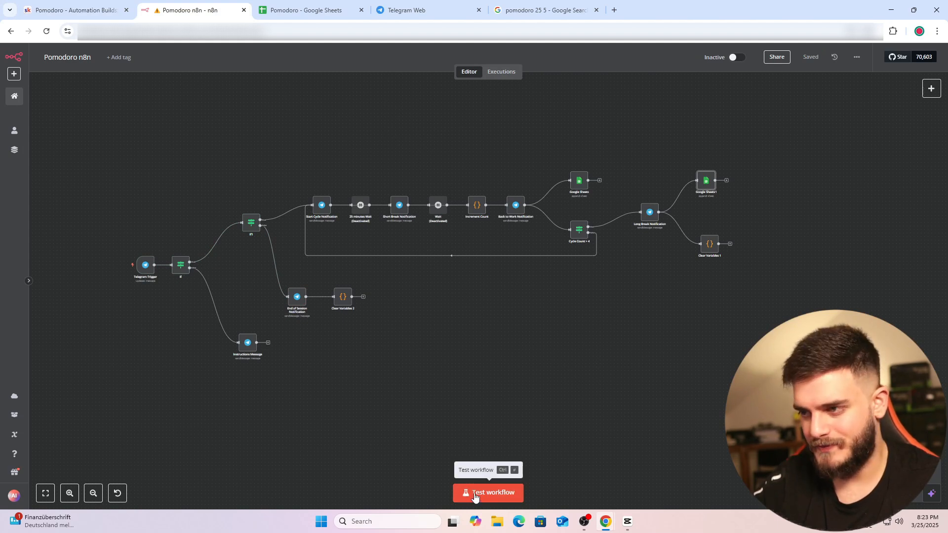
# Set the 25 minutes Wait node to 8 seconds and return to the canvas.
pyautogui.doubleClick(360, 208)
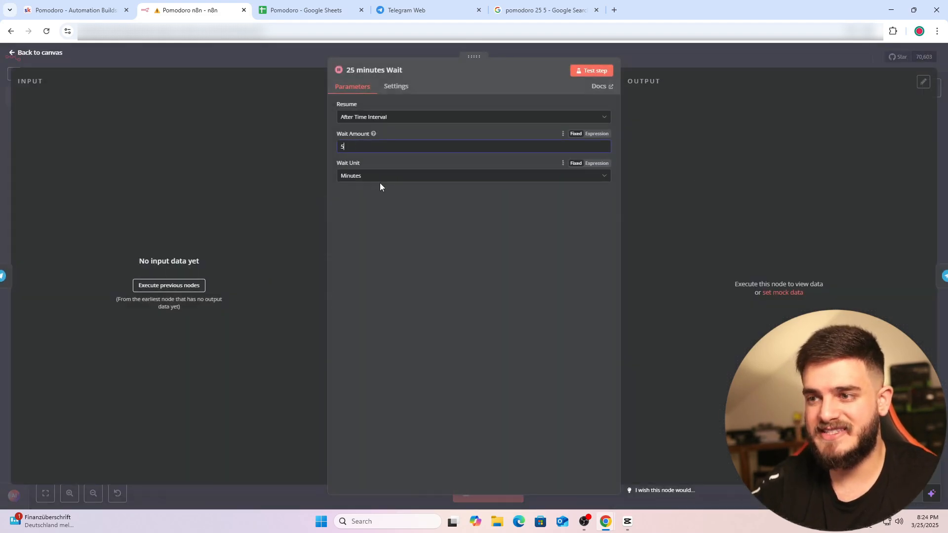
pyautogui.doubleClick(357, 151)
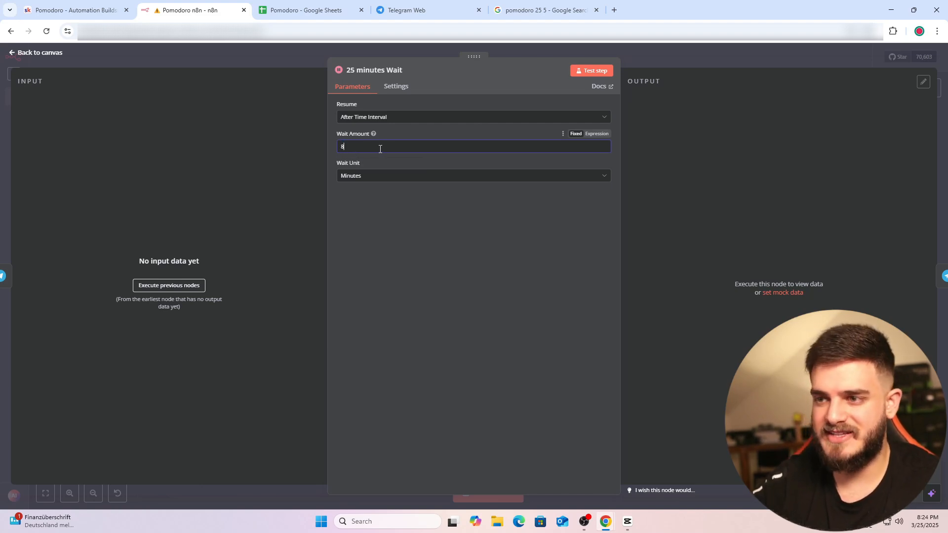
pyautogui.press('Escape')
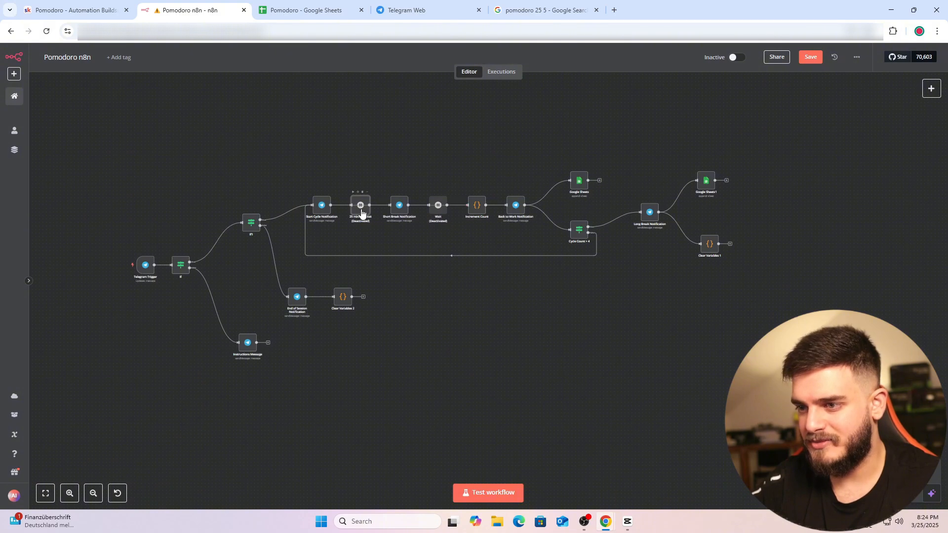
pyautogui.doubleClick(361, 212)
pyautogui.click(366, 176)
pyautogui.click(363, 197)
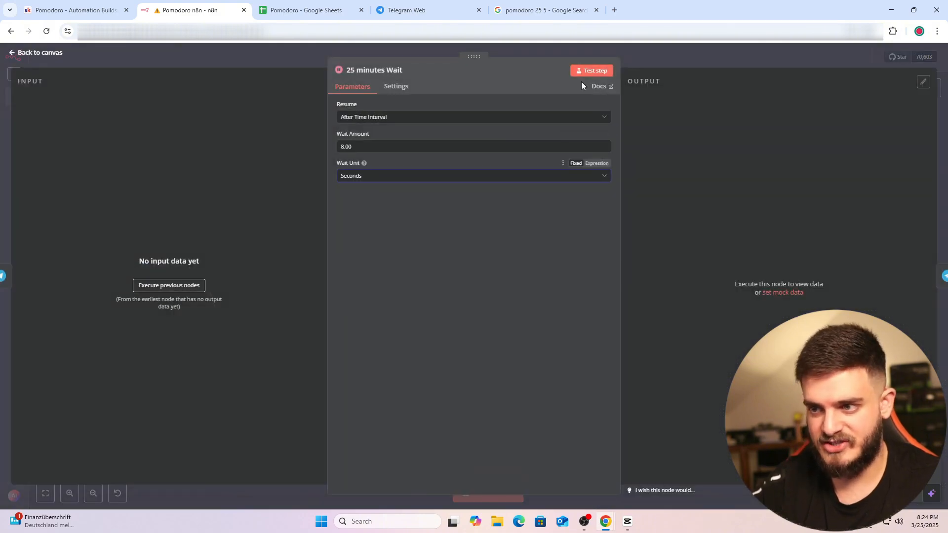
pyautogui.press('Escape')
# Set the short break Wait node to 5 seconds and reactivate both this node and the 25 minutes Wait node.
pyautogui.doubleClick(439, 206)
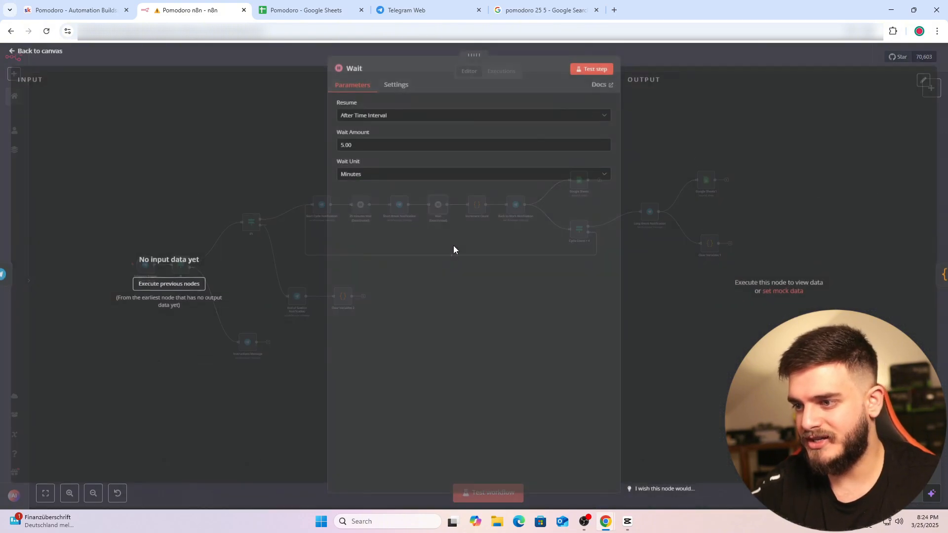
pyautogui.doubleClick(366, 147)
pyautogui.write('3')
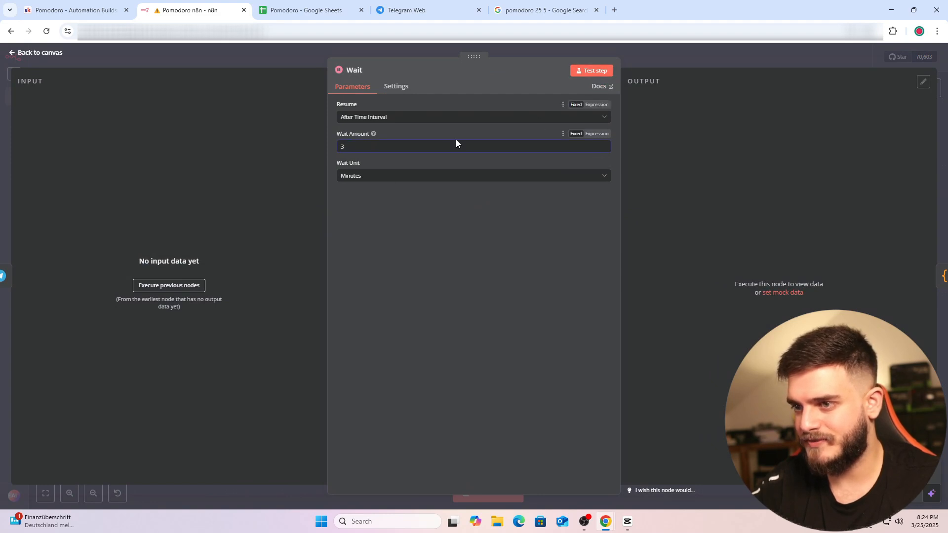
pyautogui.press('BackSpace')
pyautogui.write('5')
pyautogui.click(432, 175)
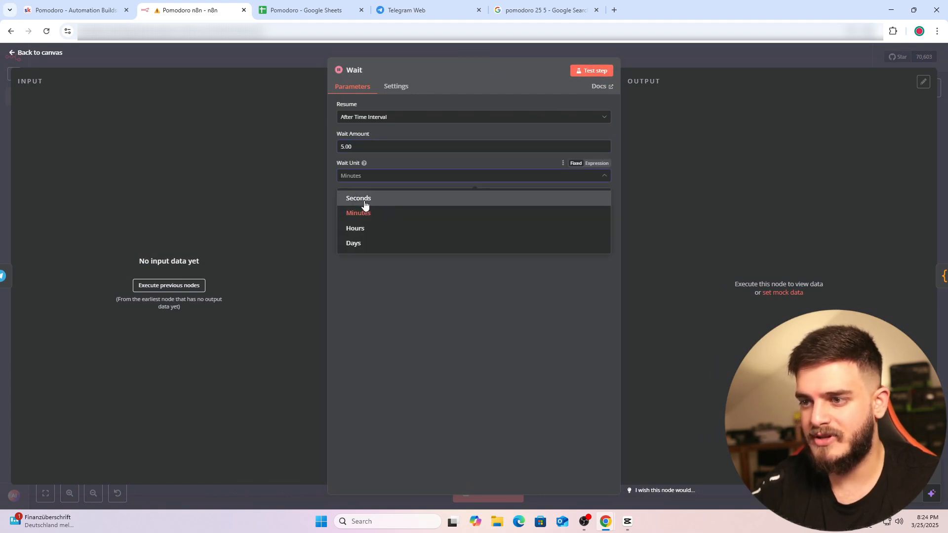
pyautogui.click(364, 205)
pyautogui.click(629, 61)
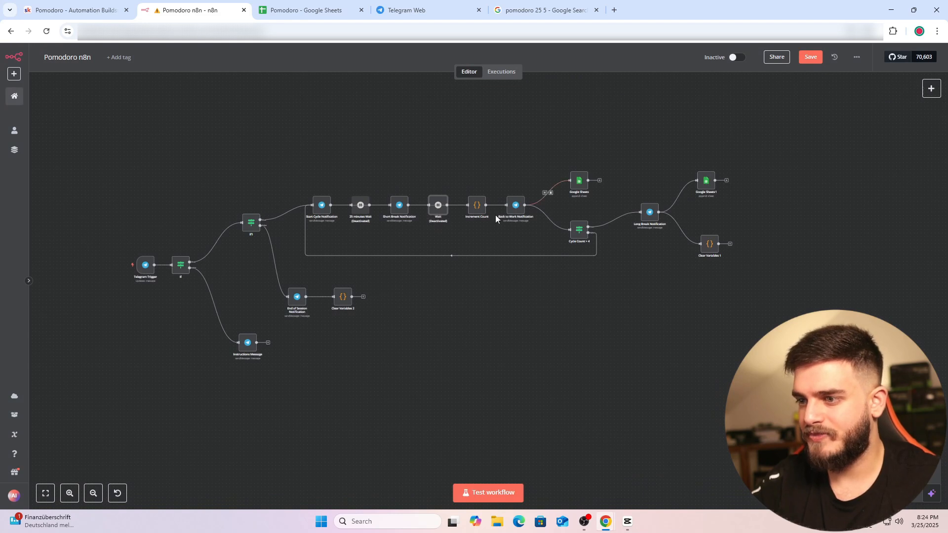
pyautogui.click(435, 191)
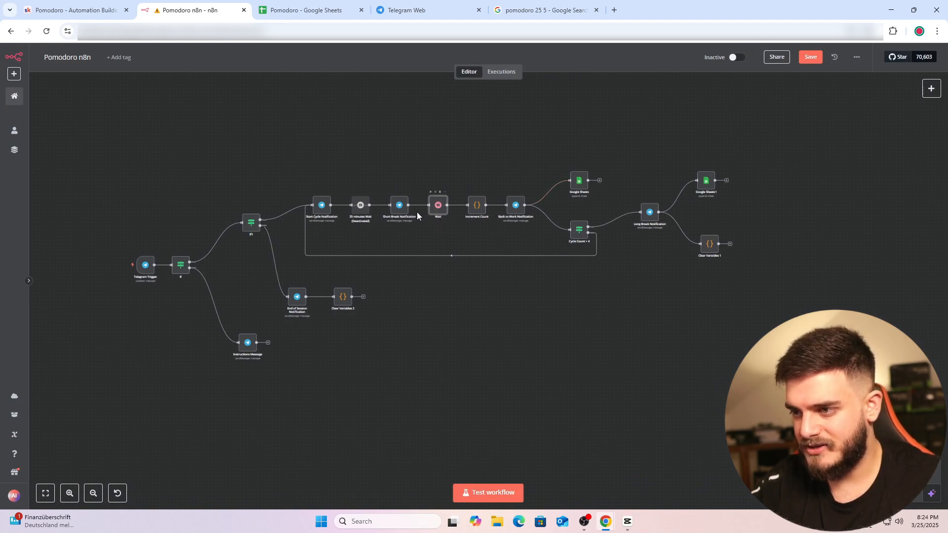
pyautogui.click(358, 192)
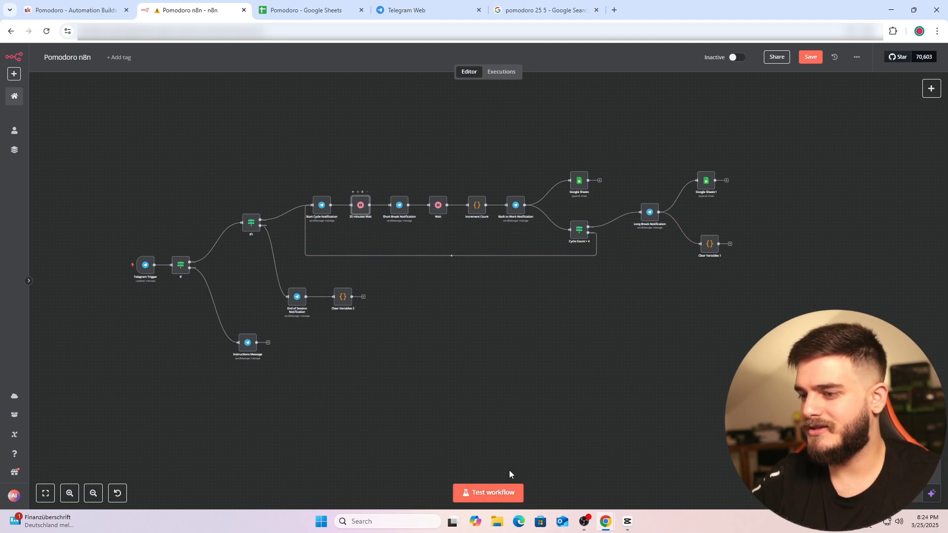
# Start a test run of the workflow and send /start to the Pomodoro bot in Telegram.
pyautogui.click(485, 486)
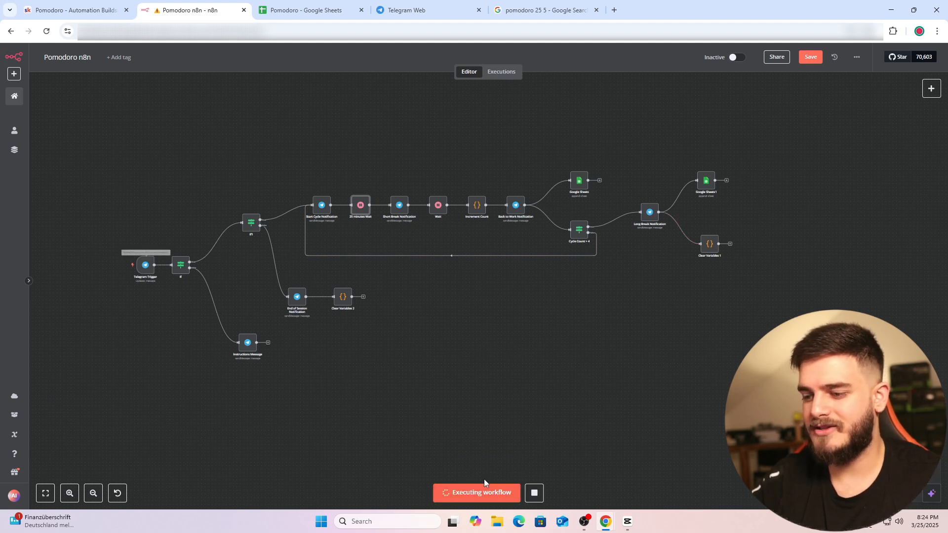
pyautogui.click(405, 10)
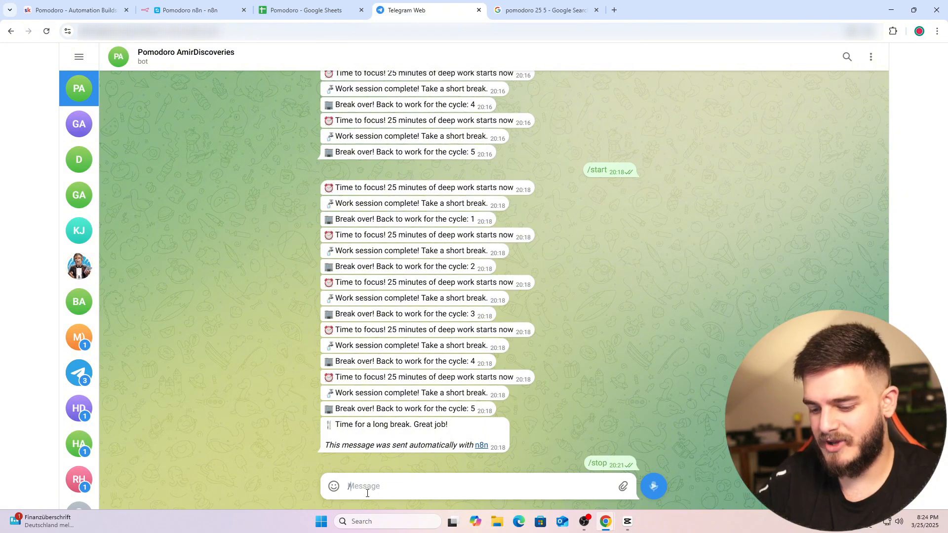
pyautogui.write('/start')
pyautogui.press('Return')
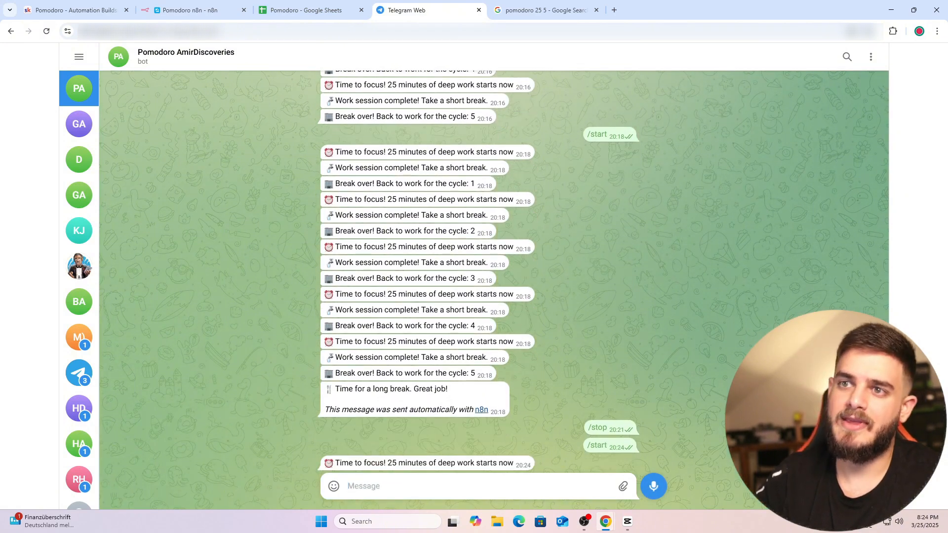
# Follow the running execution on the n8n canvas and compare it with the bot's incoming Telegram messages.
pyautogui.click(174, 8)
pyautogui.click(404, 4)
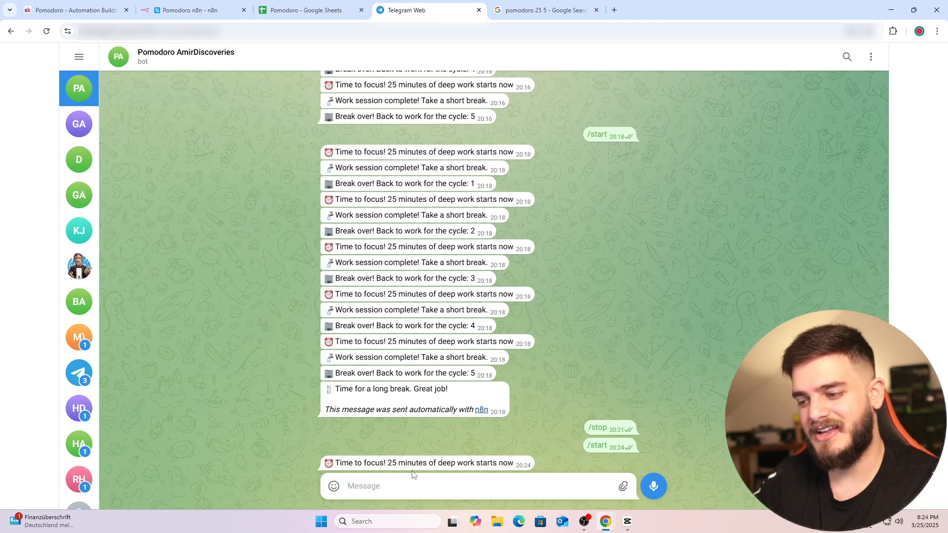
pyautogui.click(190, 10)
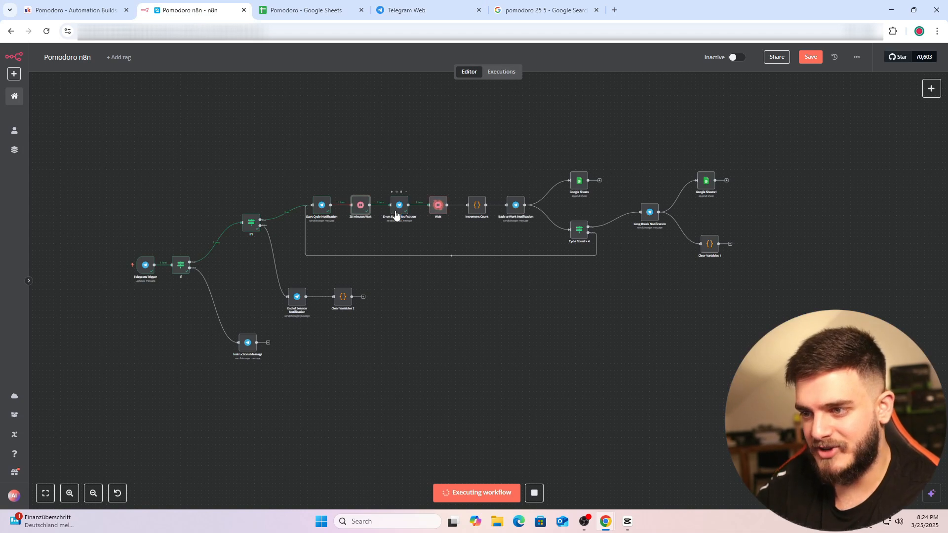
pyautogui.click(419, 4)
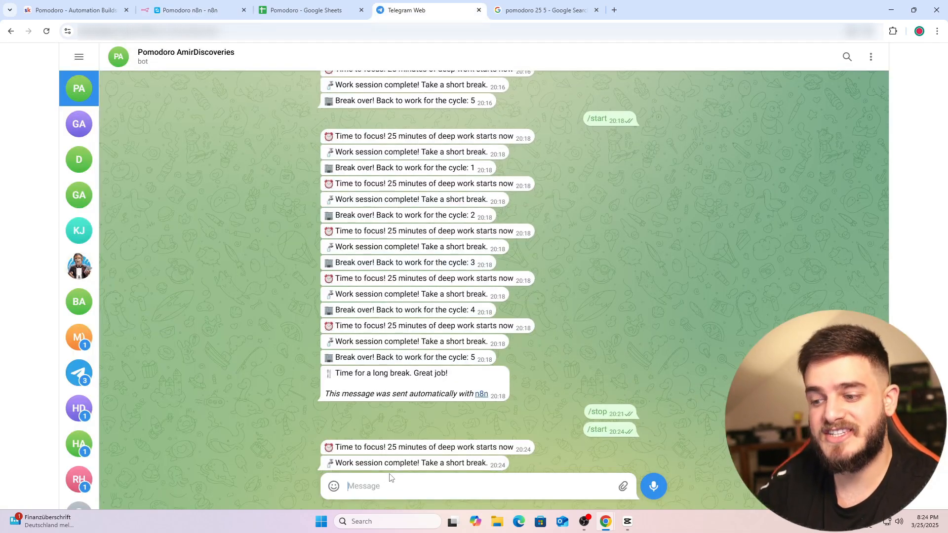
pyautogui.click(190, 10)
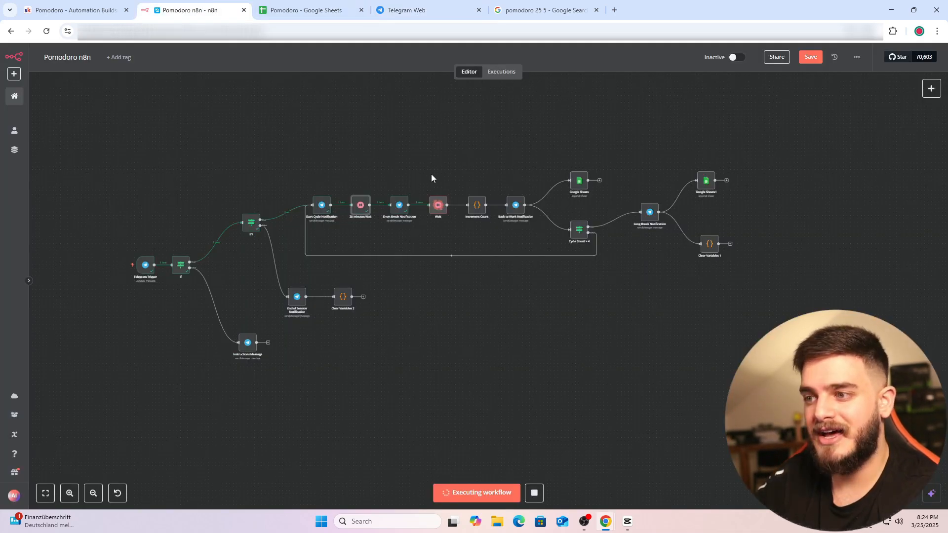
pyautogui.click(419, 10)
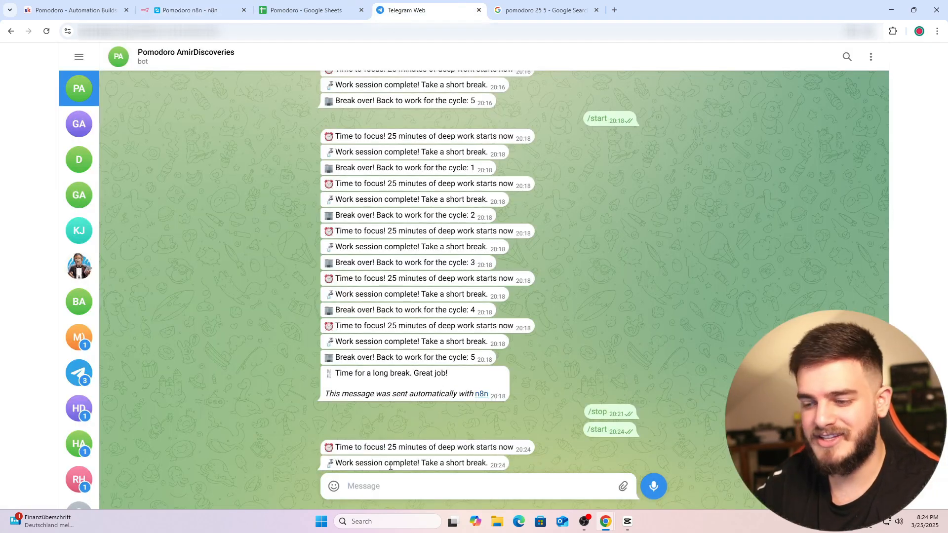
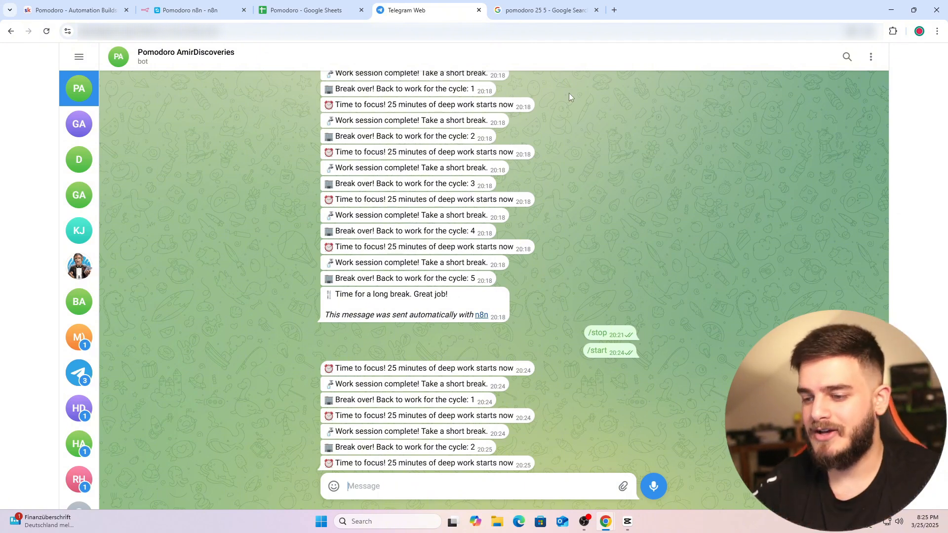
# Examine the logged rows in the Pomodoro Google Sheet and the long break values mapped in the Google Sheets1 node.
pyautogui.click(328, 5)
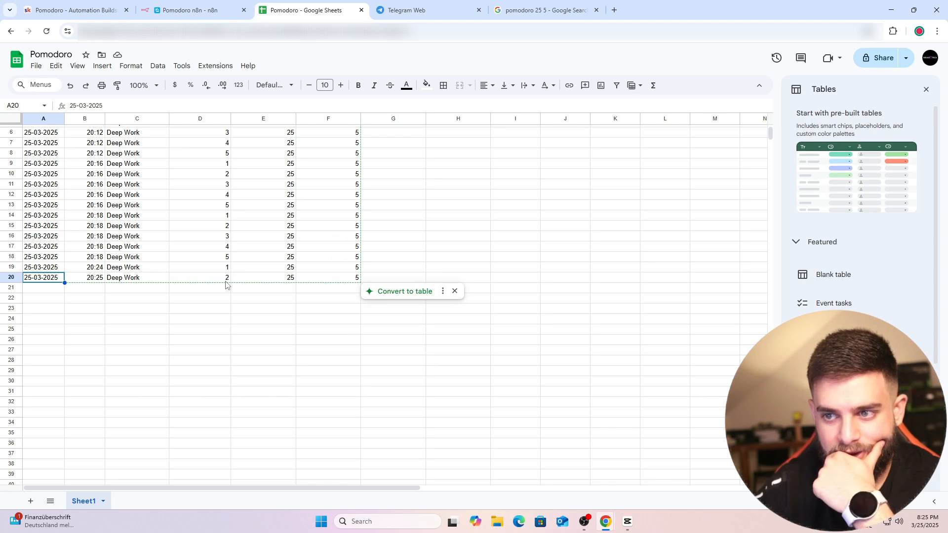
pyautogui.click(139, 257)
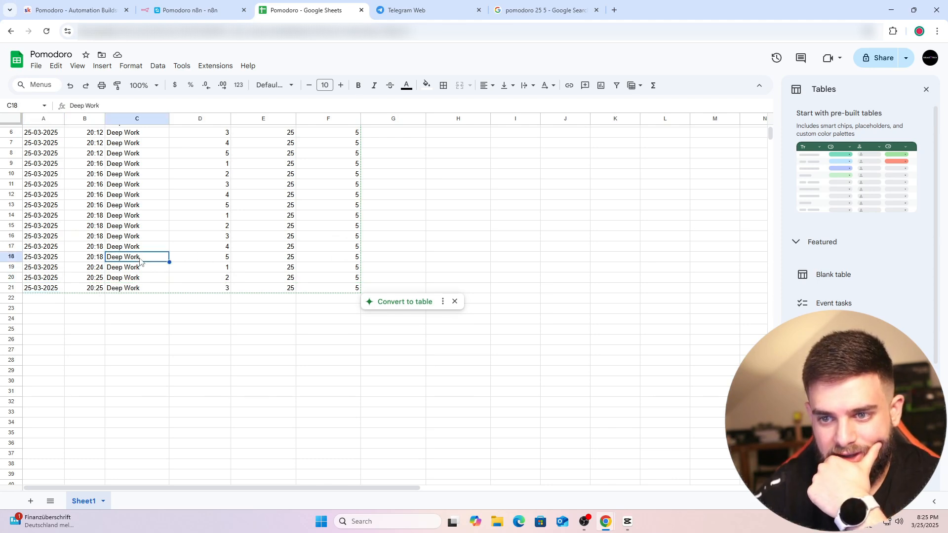
pyautogui.scroll(2, 140, 260)
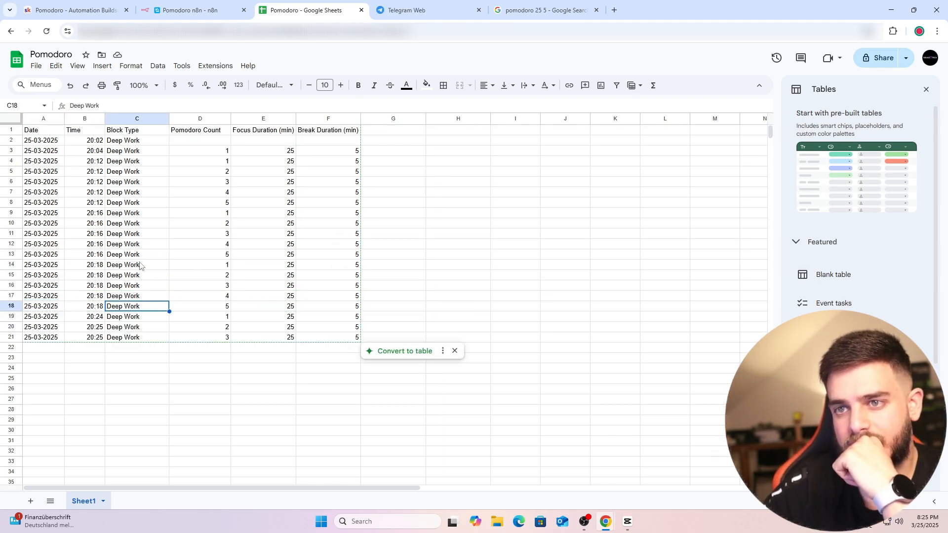
pyautogui.click(211, 4)
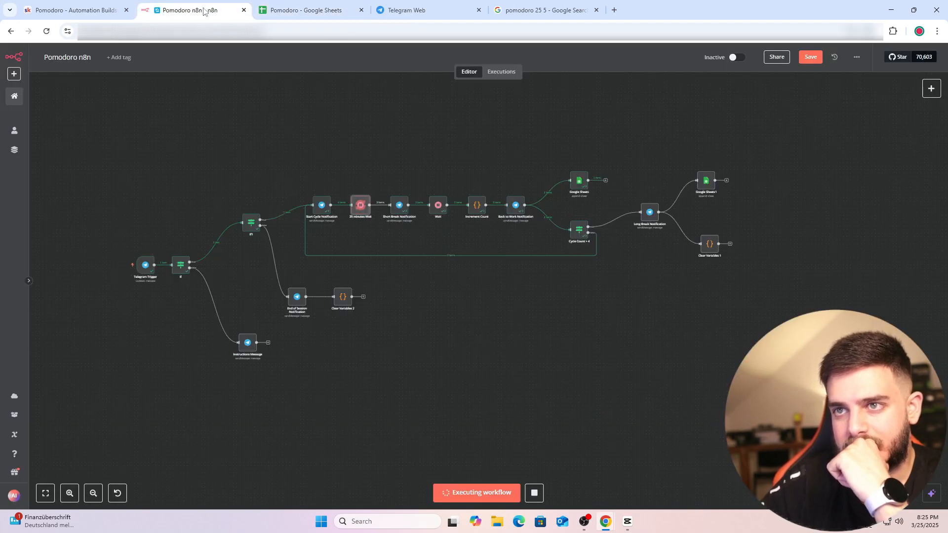
pyautogui.doubleClick(706, 181)
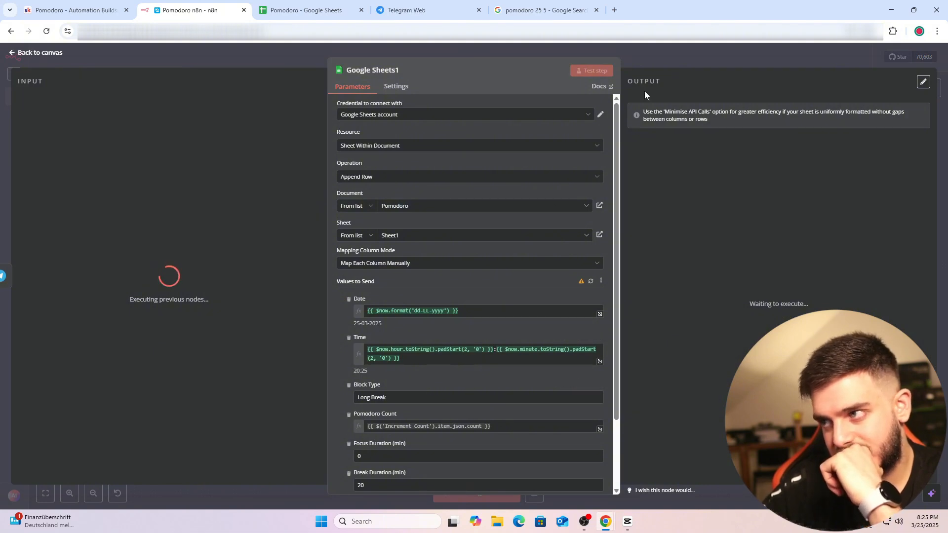
pyautogui.click(654, 52)
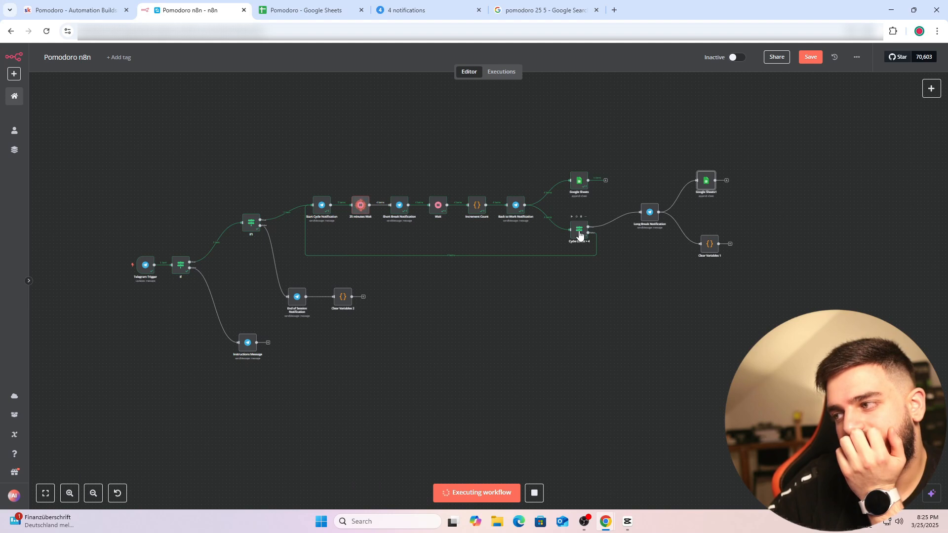
pyautogui.click(74, 10)
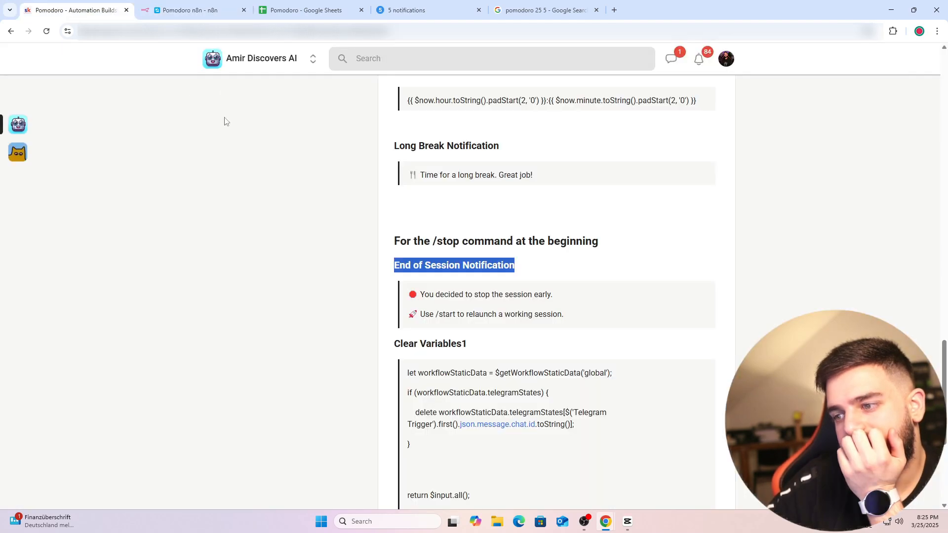
pyautogui.hotkey('ctrl', '3')
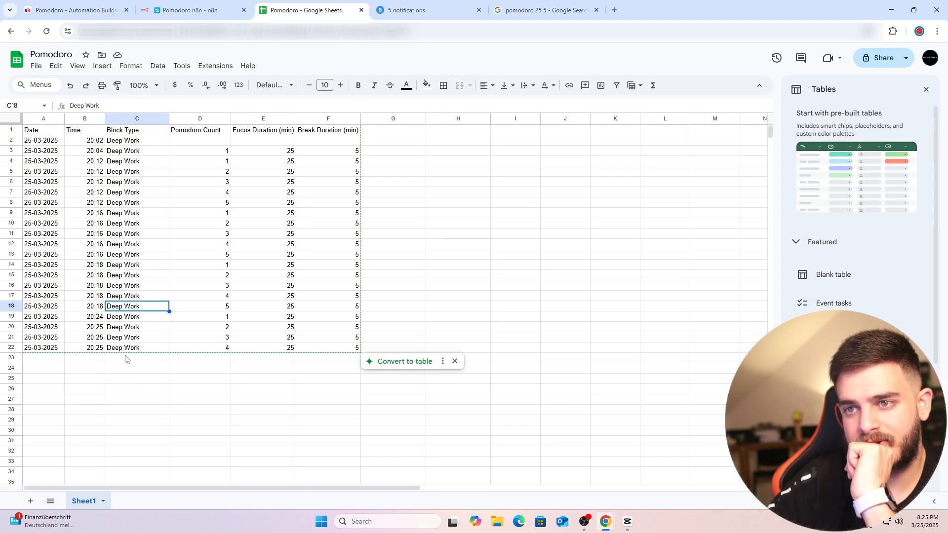
pyautogui.scroll(-1, 109, 366)
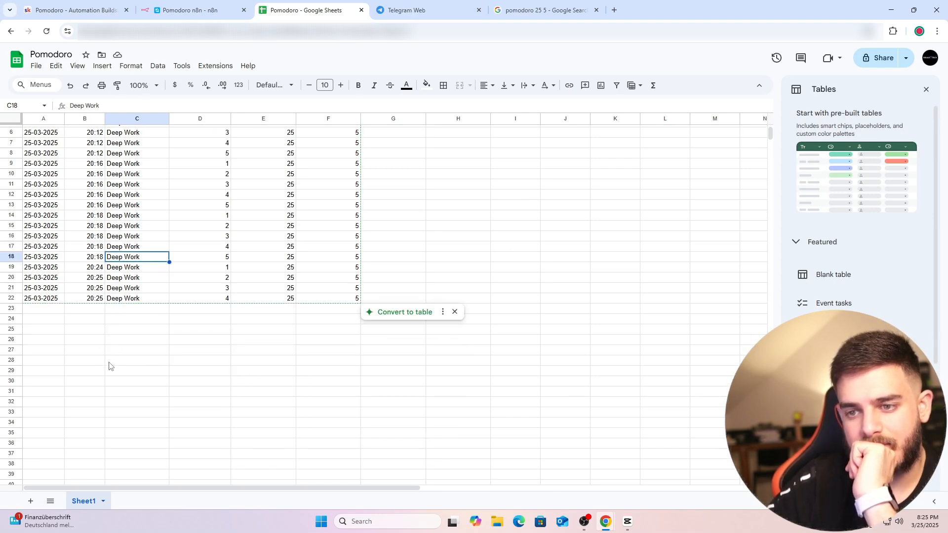
# Switch to Telegram and add a heart reaction to the bot's long break message.
pyautogui.click(387, 15)
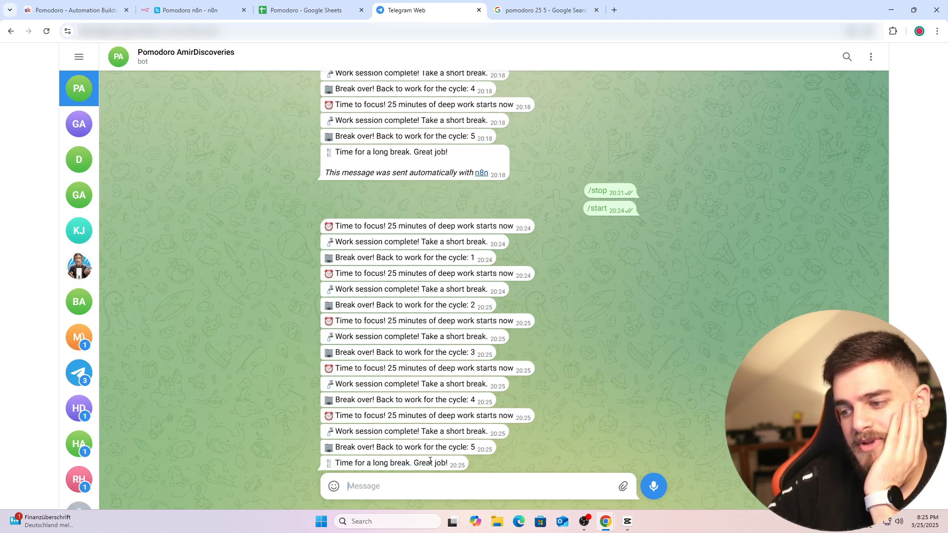
pyautogui.doubleClick(431, 461)
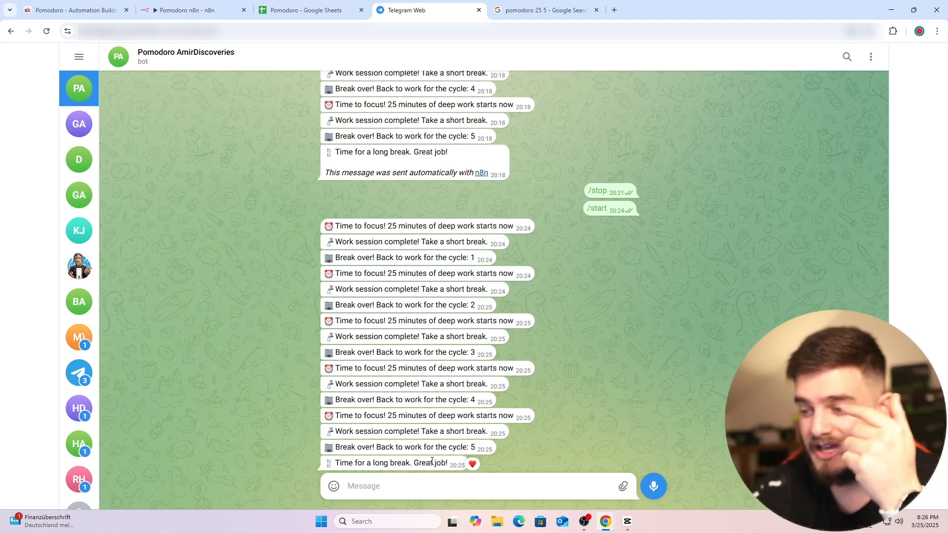
# In n8n, change the Cycle Count > 4 node's comparison to the number operator "is equal to" and return to the canvas.
pyautogui.click(187, 10)
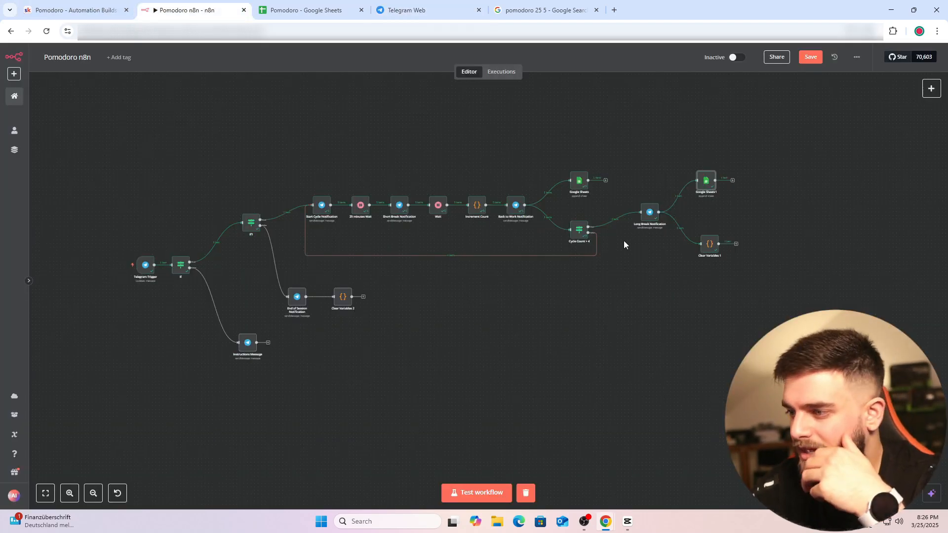
pyautogui.doubleClick(578, 235)
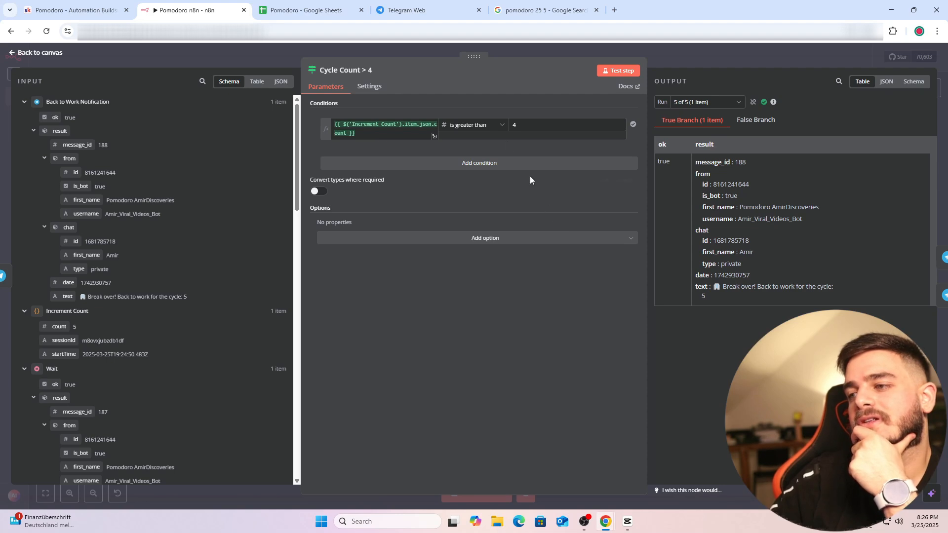
pyautogui.click(497, 126)
pyautogui.moveTo(490, 154)
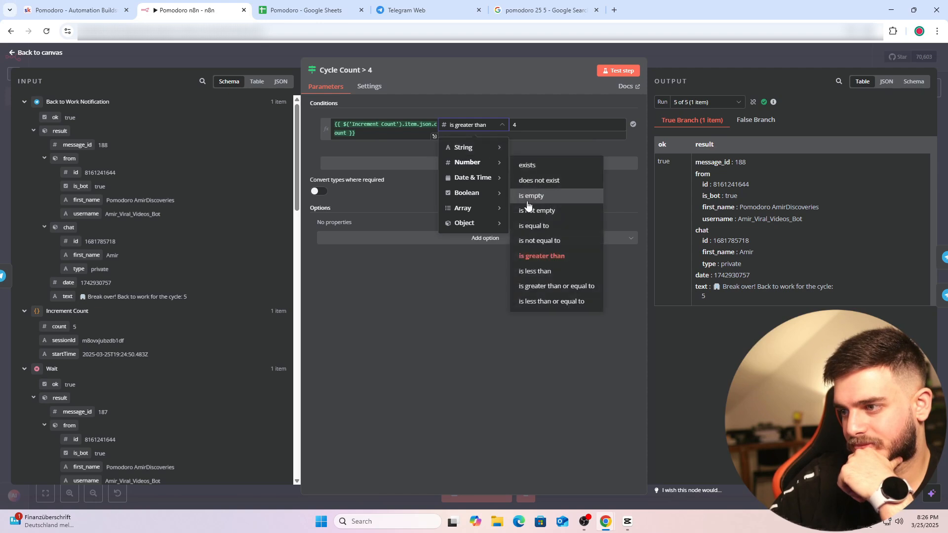
pyautogui.click(538, 226)
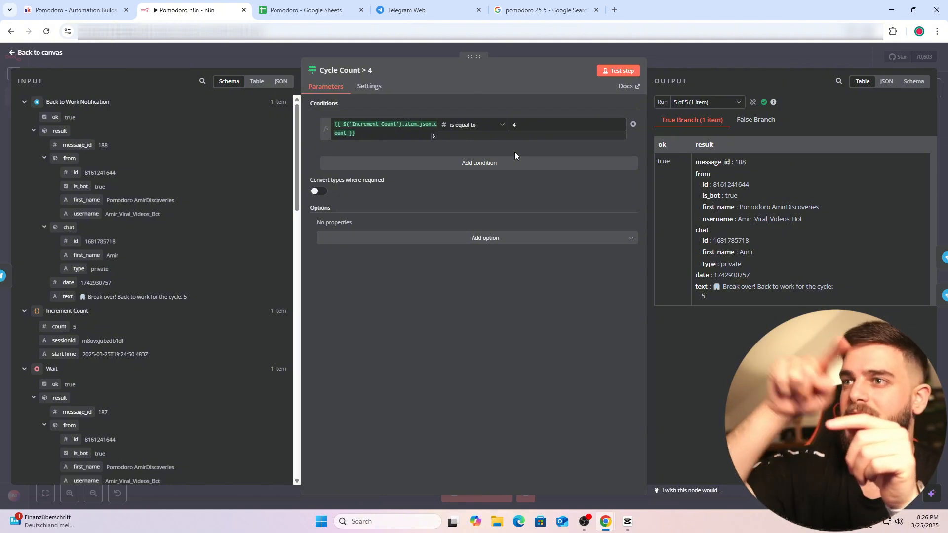
pyautogui.click(694, 59)
# Consult the Pomodoro technique diagram in the Google image results, then save the workflow in n8n.
pyautogui.click(573, 19)
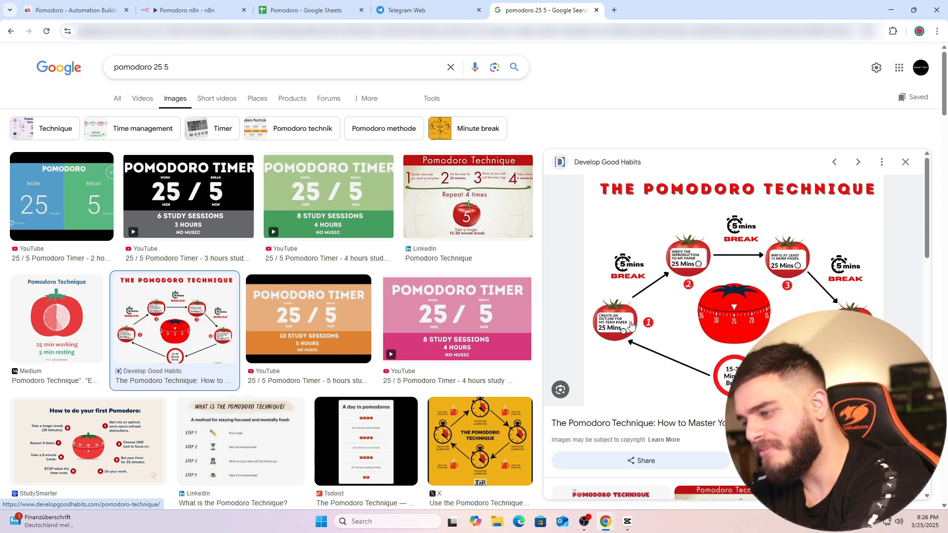
pyautogui.click(184, 10)
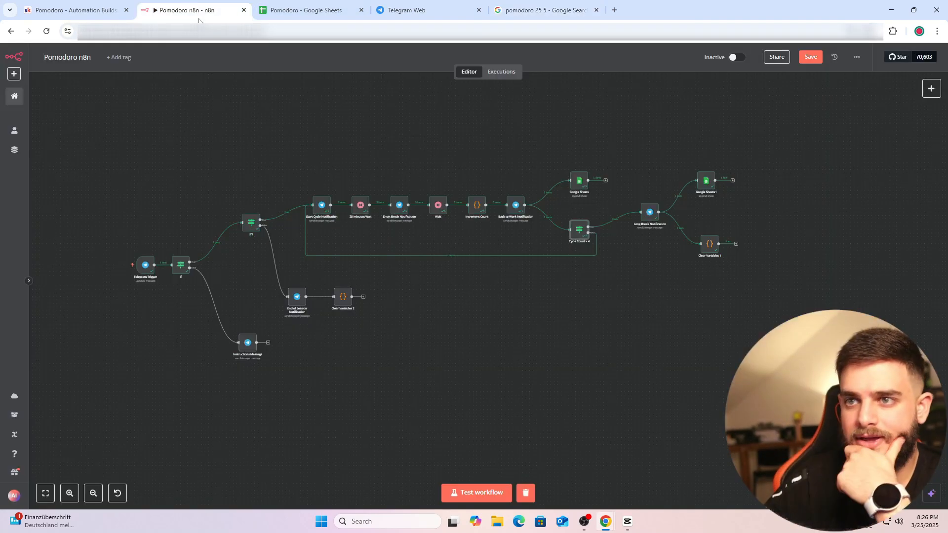
pyautogui.click(809, 58)
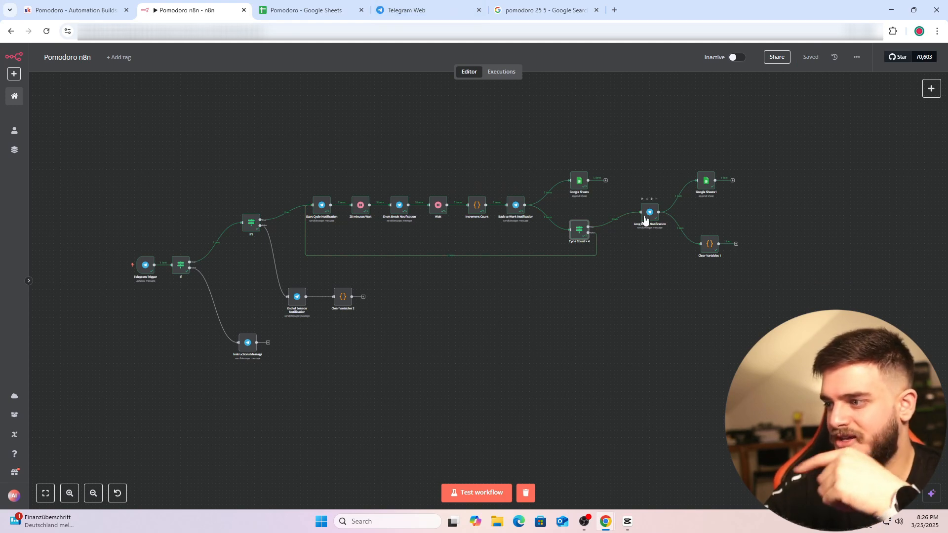
# Review the long break message in Telegram and the session's logged rows in the Pomodoro Google Sheet.
pyautogui.click(409, 10)
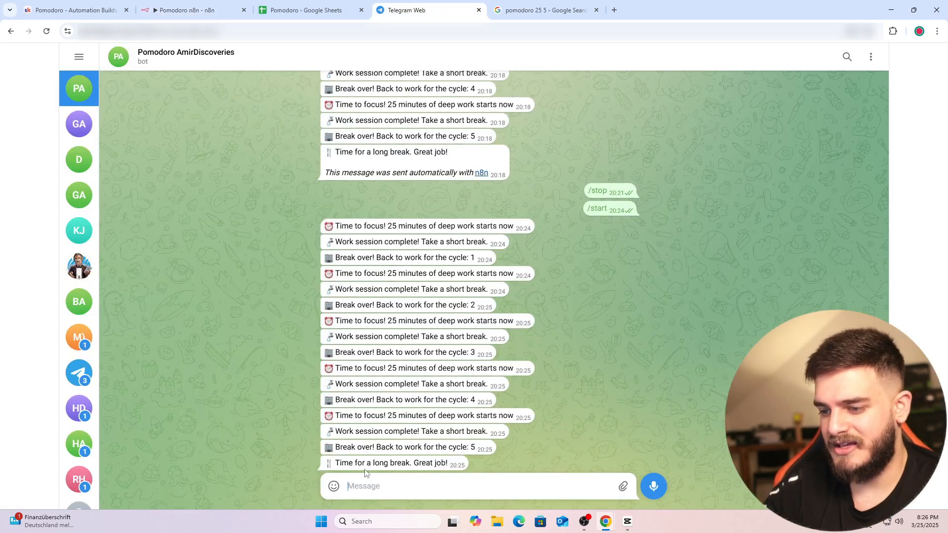
pyautogui.click(306, 10)
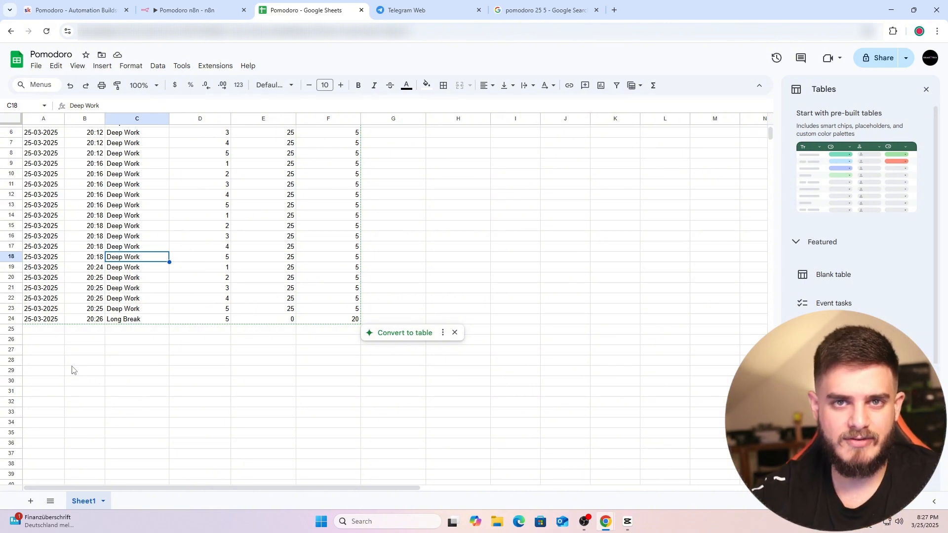
# Return to n8n from the Google Sheet and download the Pomodoro n8n workflow as a JSON file.
pyautogui.scroll(2, 72, 370)
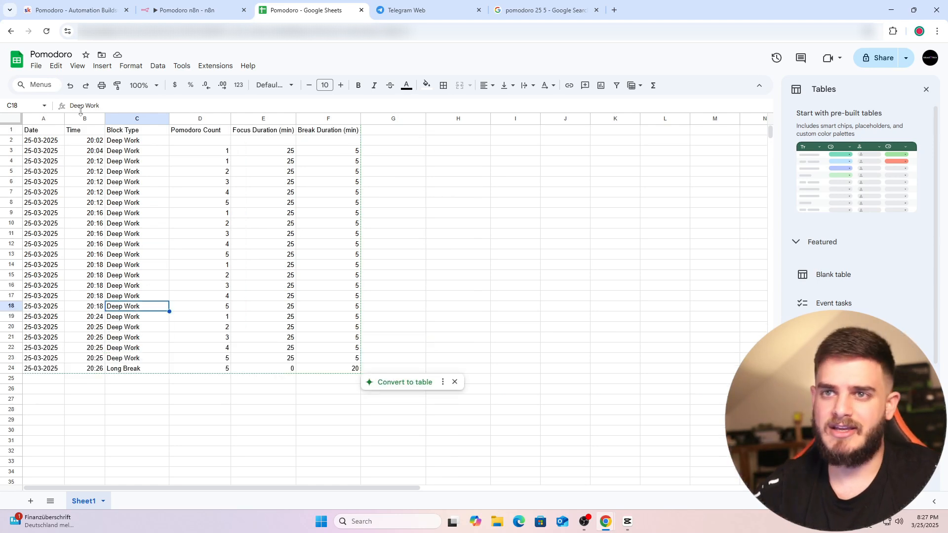
pyautogui.click(184, 10)
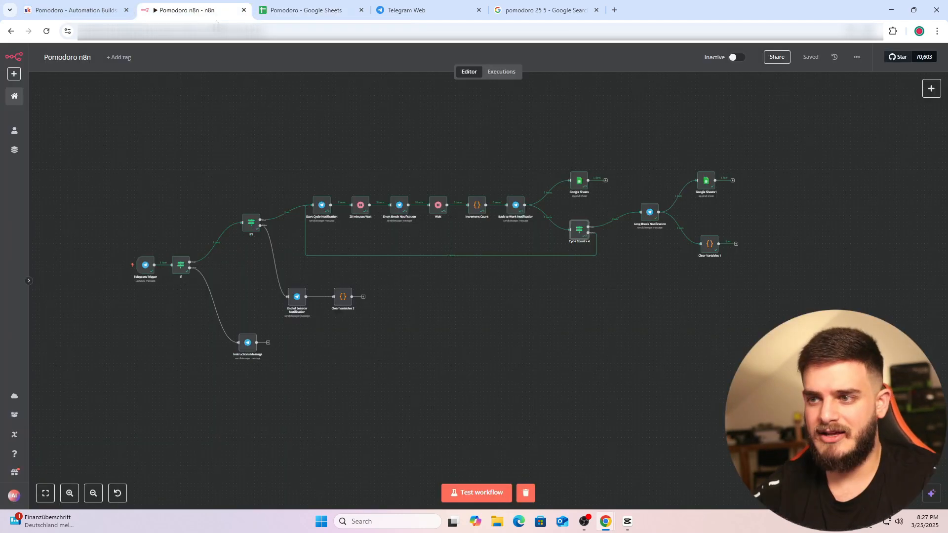
pyautogui.click(857, 58)
pyautogui.click(841, 89)
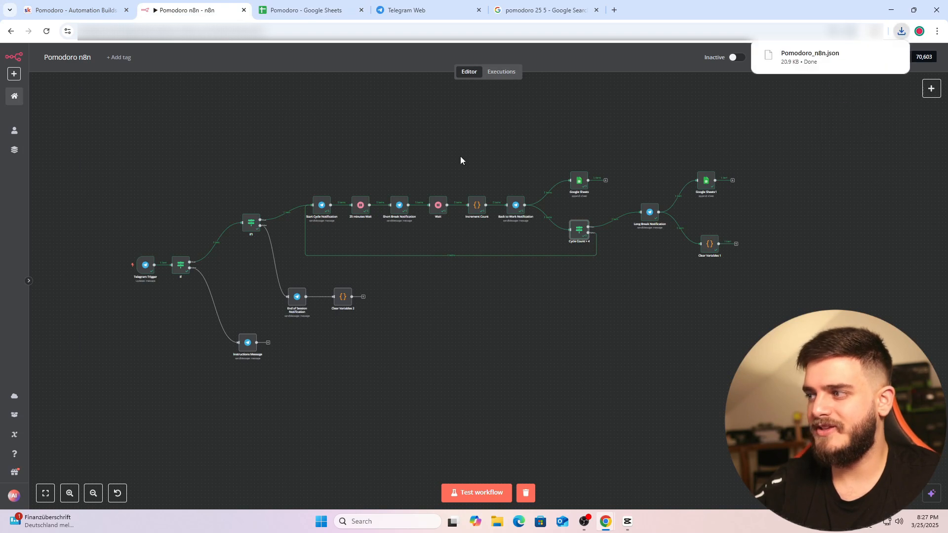
# Create a new workflow in the Personal space and import the downloaded Pomodoro_n8n.json file into it.
pyautogui.click(14, 73)
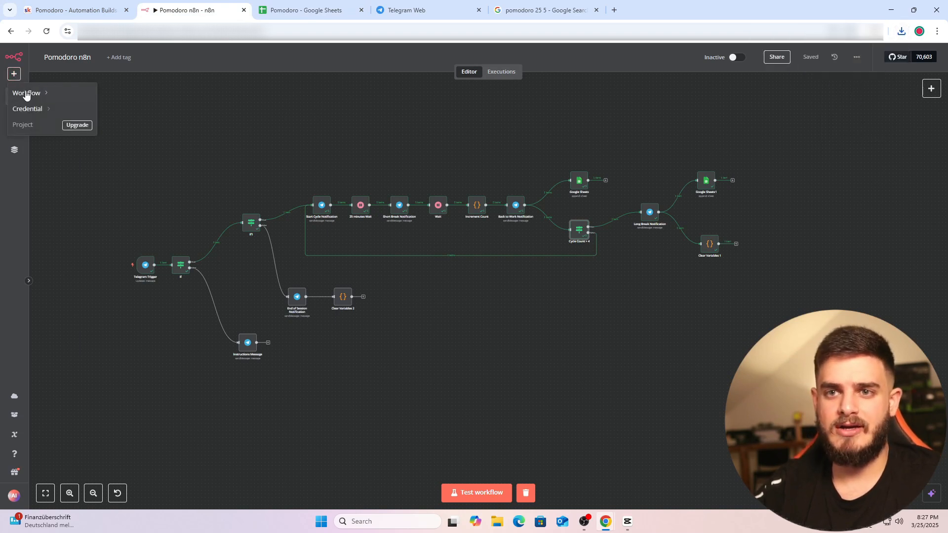
pyautogui.moveTo(22, 93)
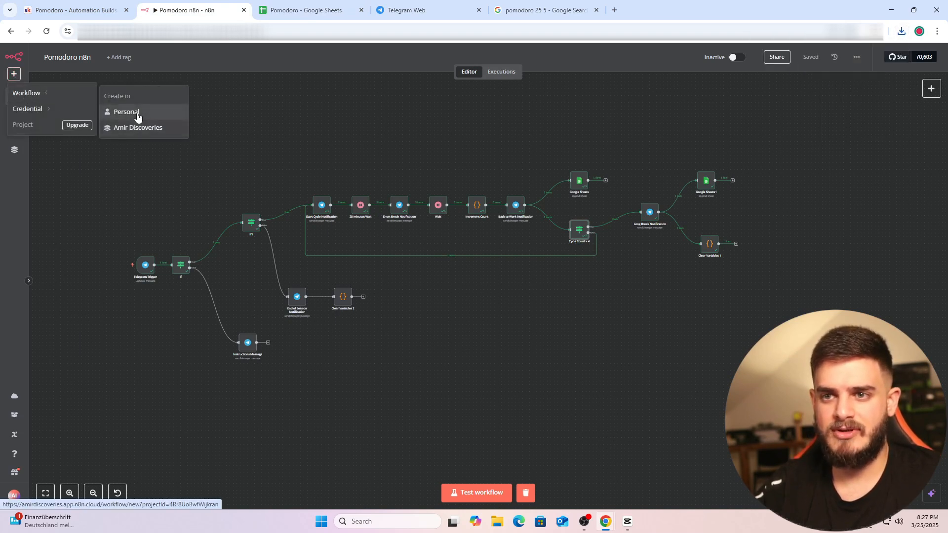
pyautogui.click(137, 114)
pyautogui.click(856, 57)
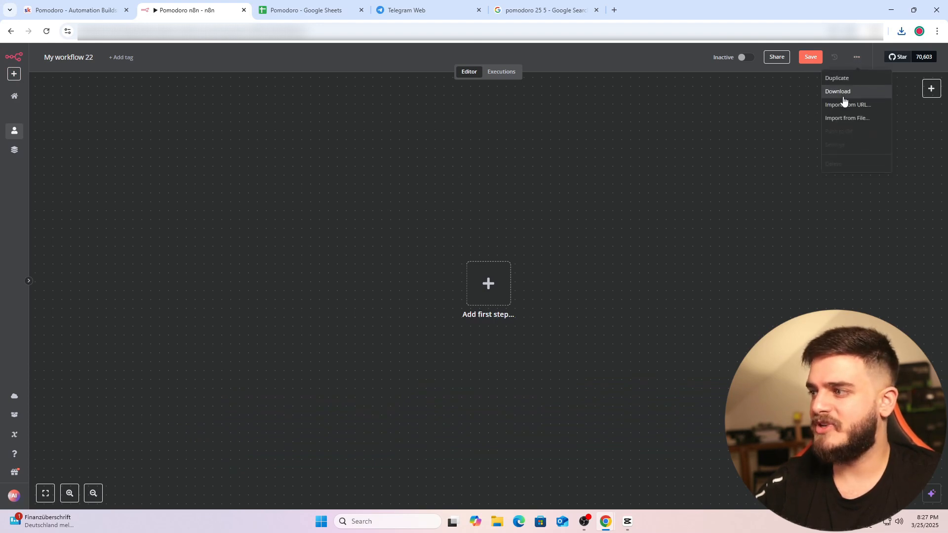
pyautogui.click(852, 118)
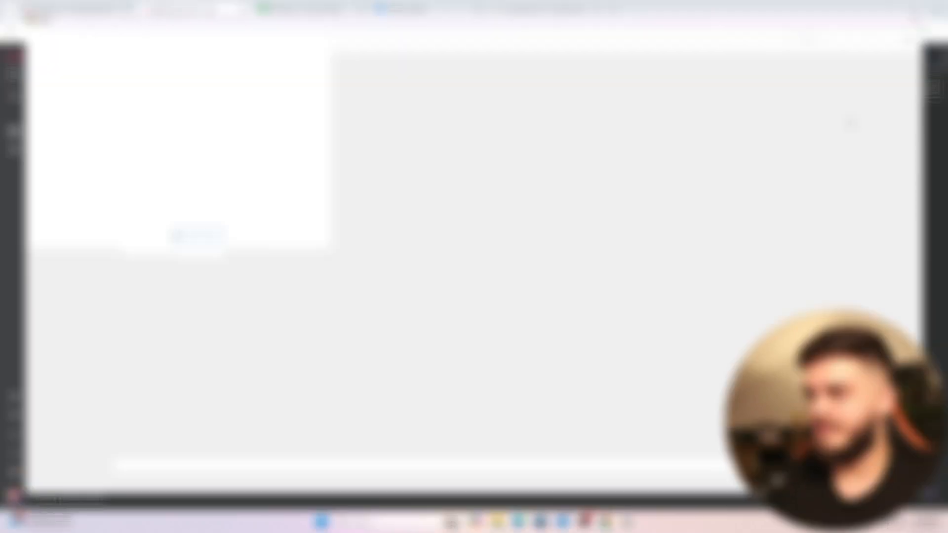
pyautogui.click(47, 148)
pyautogui.doubleClick(125, 94)
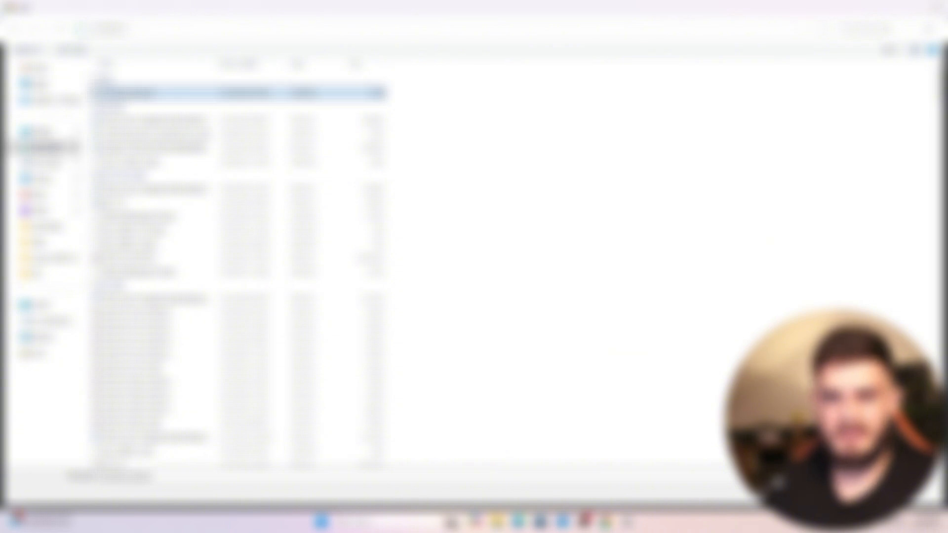
pyautogui.scroll(-2, 391, 314)
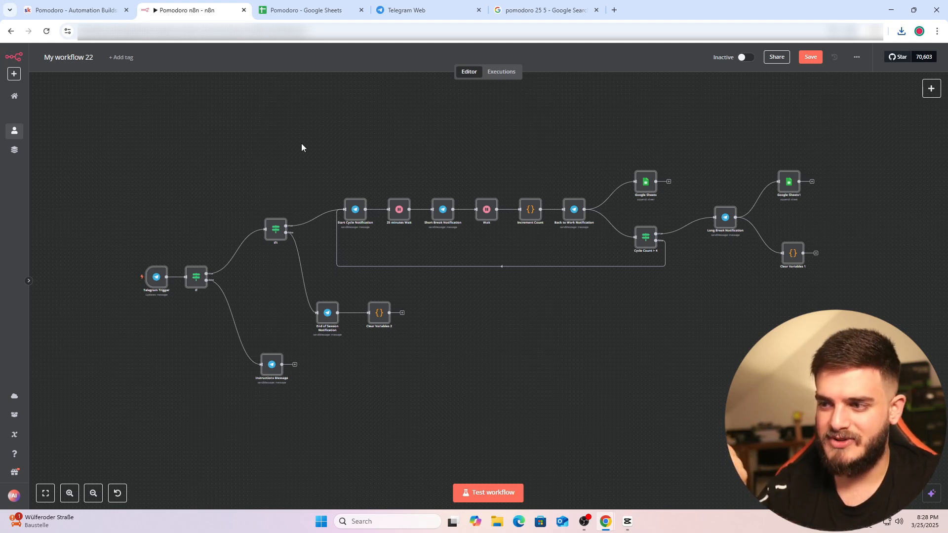
pyautogui.hscroll(2, 270, 140)
pyautogui.moveTo(79, 101); pyautogui.dragTo(799, 413)
pyautogui.moveTo(448, 400); pyautogui.dragTo(457, 319)
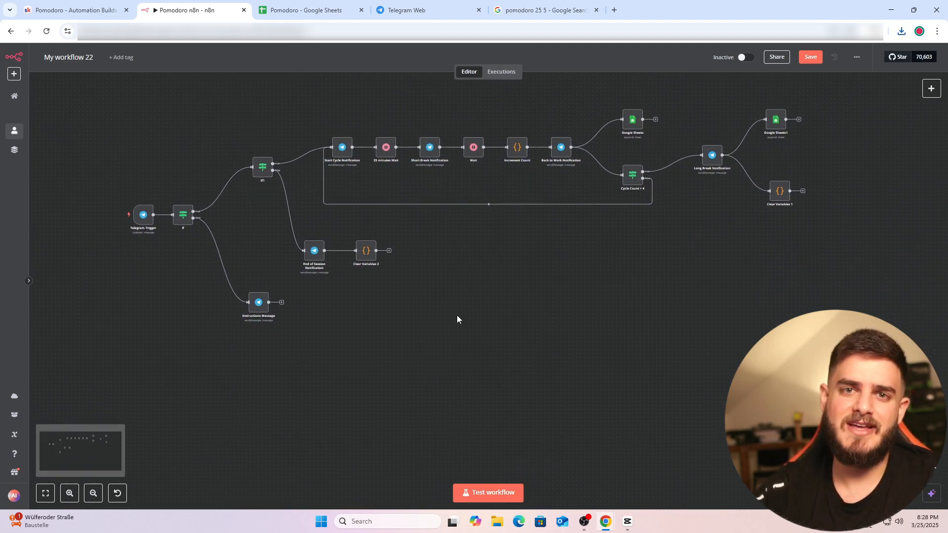